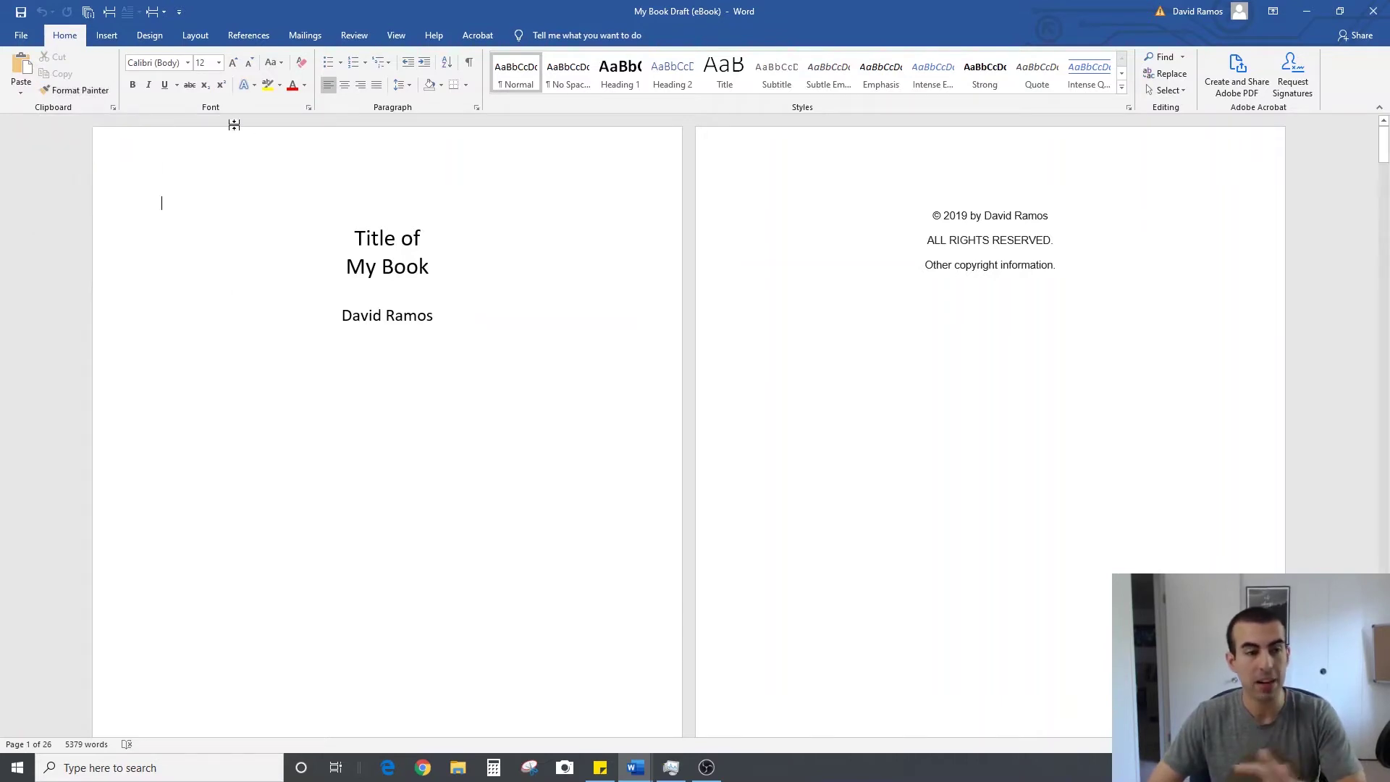
Save a copy of the document as "My Book Draft (paperback)" in the Example Documents folder.
{"action": "left_click", "coordinate": [29, 40]}
{"action": "left_click", "coordinate": [55, 174]}
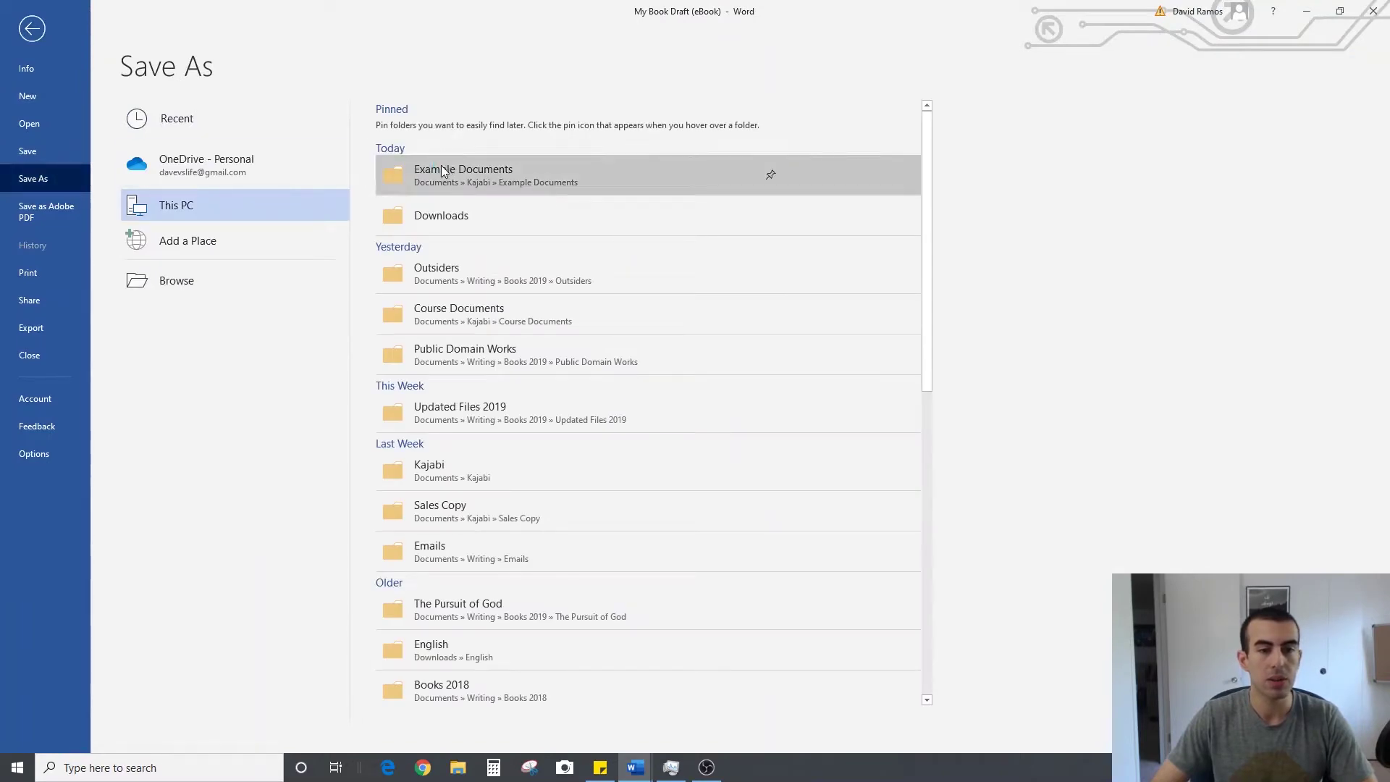
{"action": "left_click", "coordinate": [441, 168]}
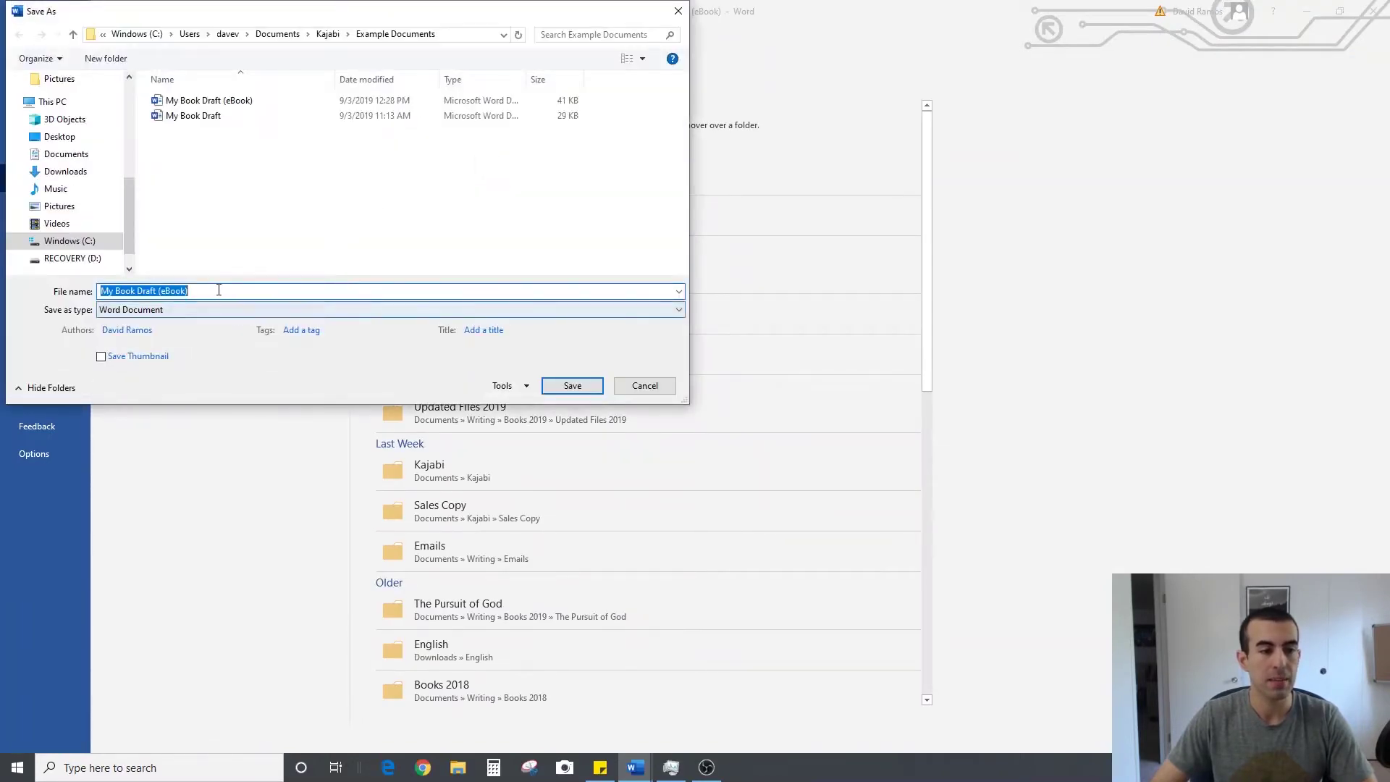
{"action": "left_click", "coordinate": [163, 290]}
{"action": "left_click_drag", "start_coordinate": [164, 290], "coordinate": [233, 294]}
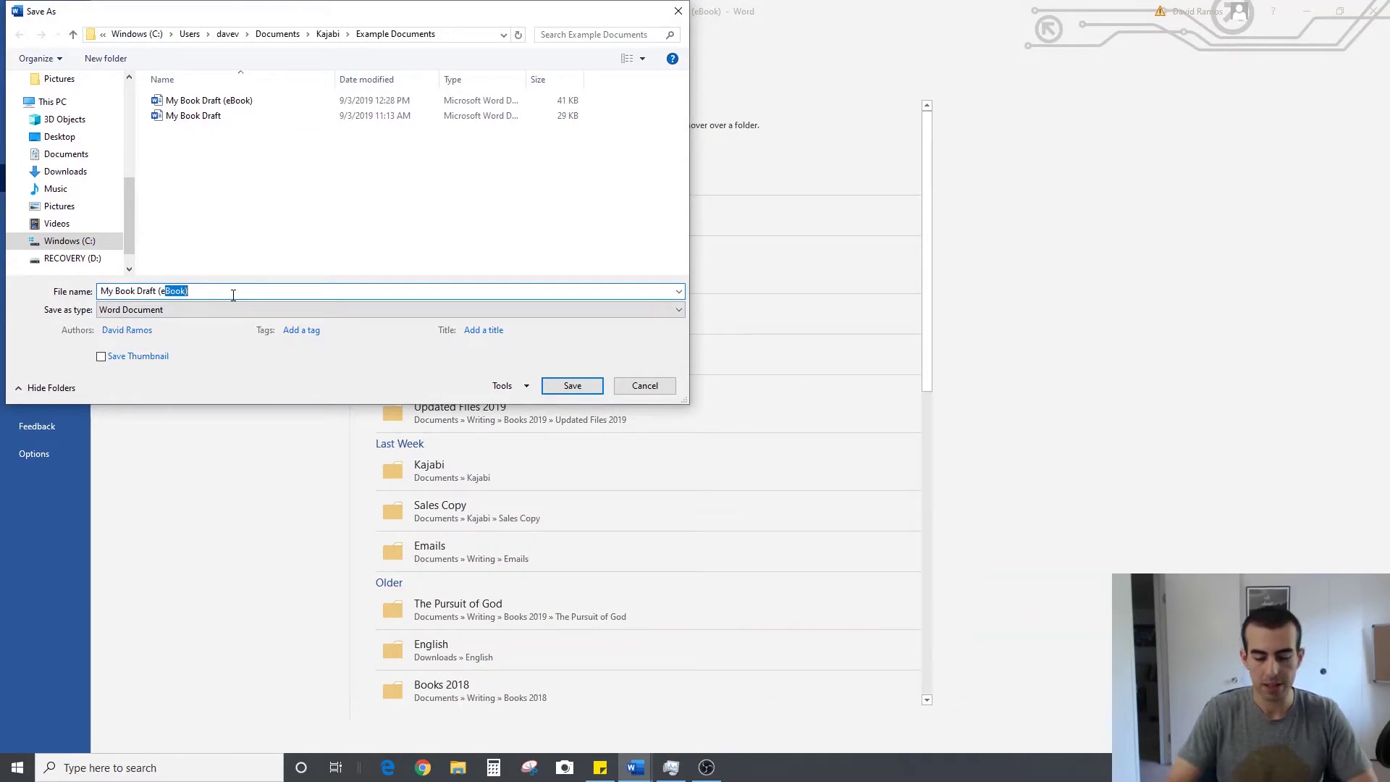
{"action": "type", "text": "paperback)"}
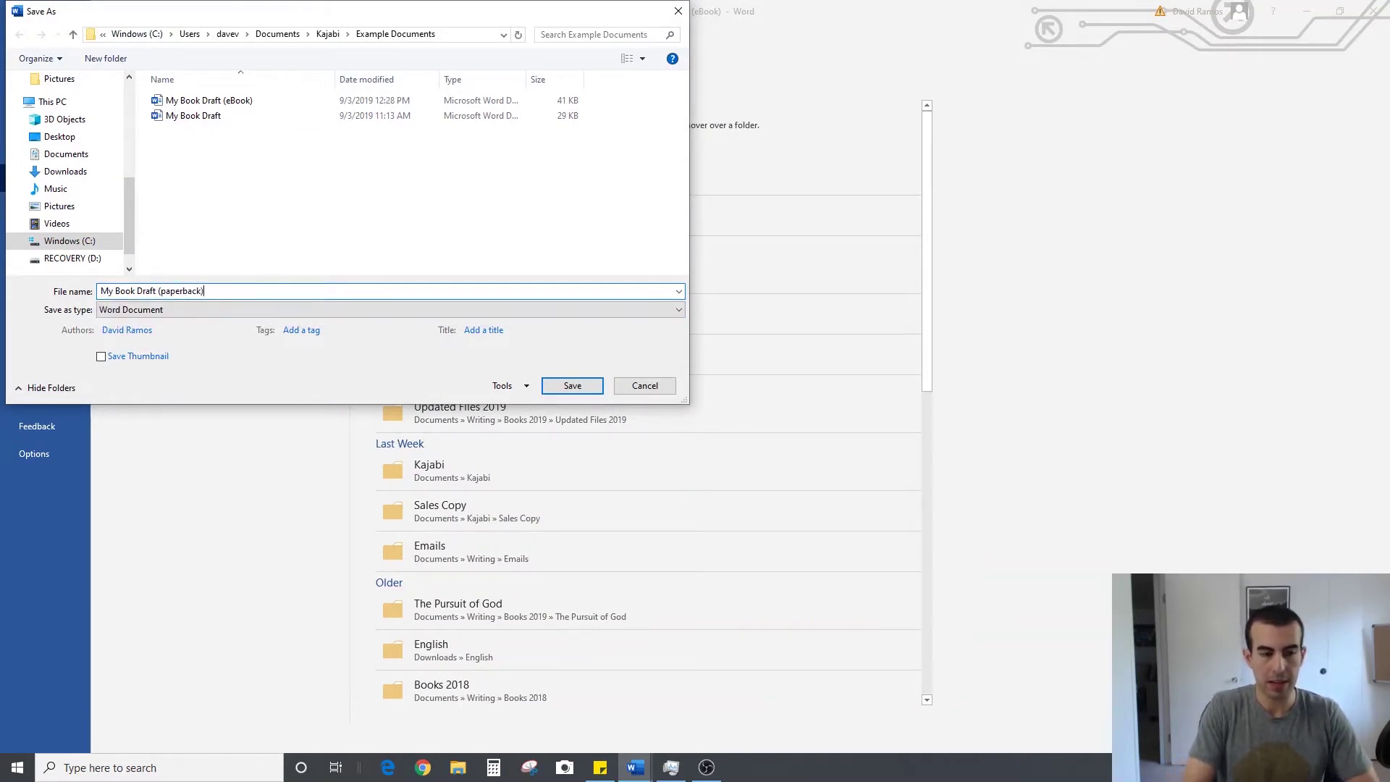
{"action": "left_click", "coordinate": [583, 387]}
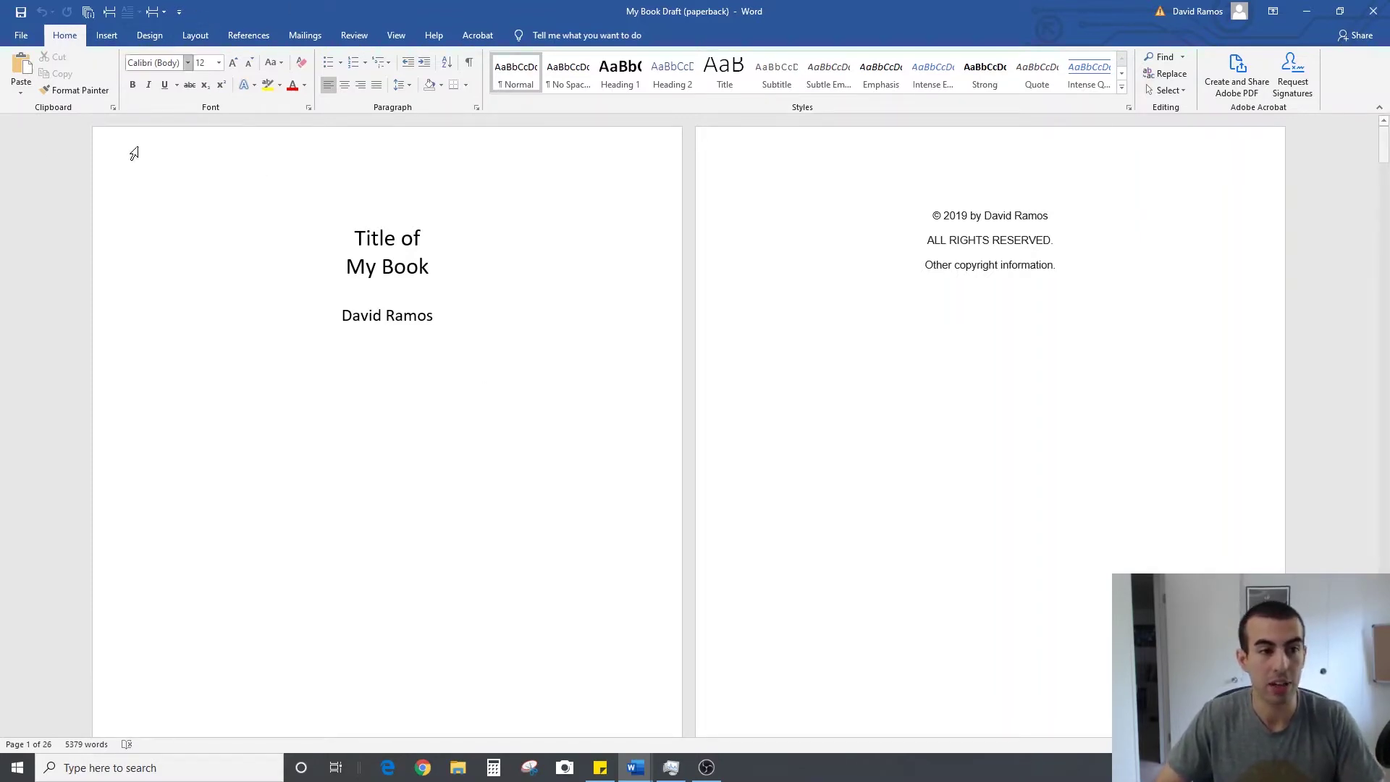
Set a custom paper size of 5 inches wide by 8 inches high for the whole document.
{"action": "left_click", "coordinate": [194, 39]}
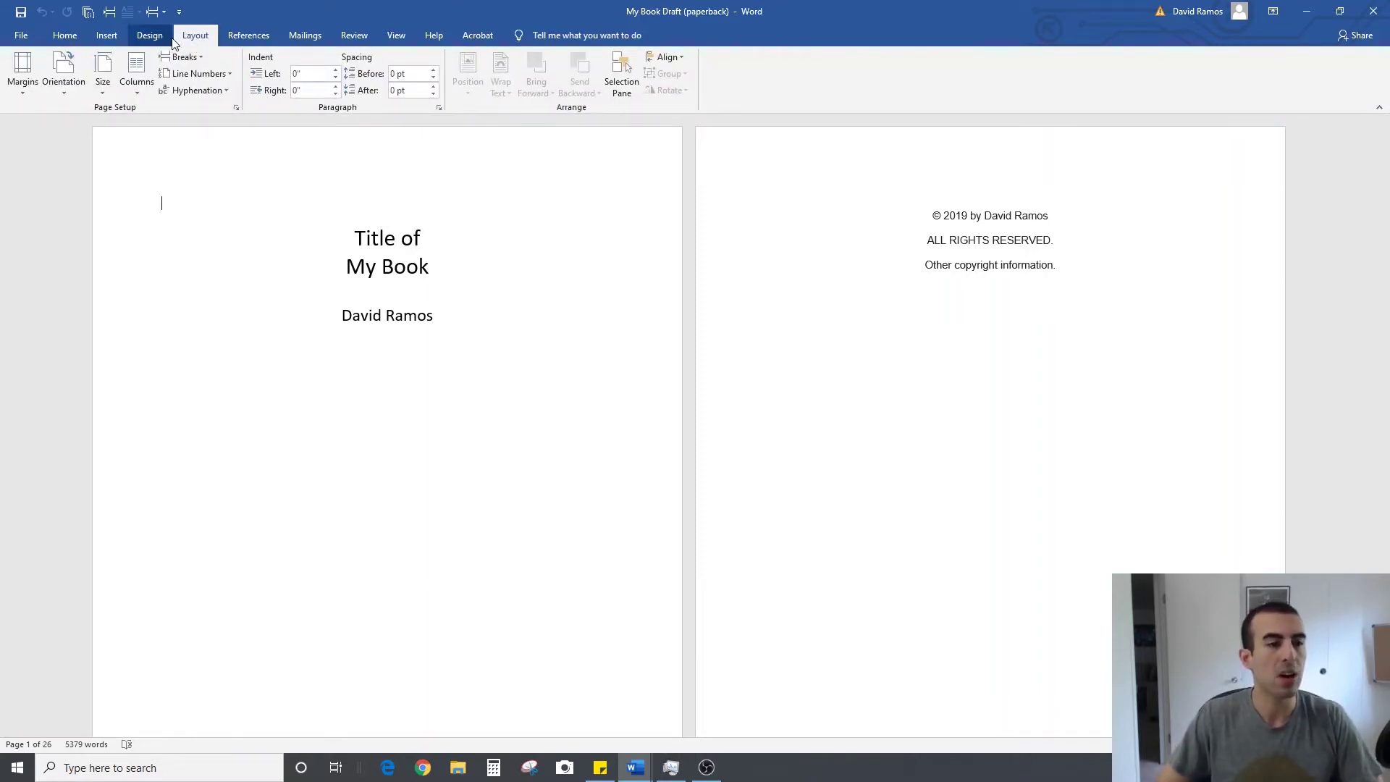
{"action": "left_click", "coordinate": [107, 90]}
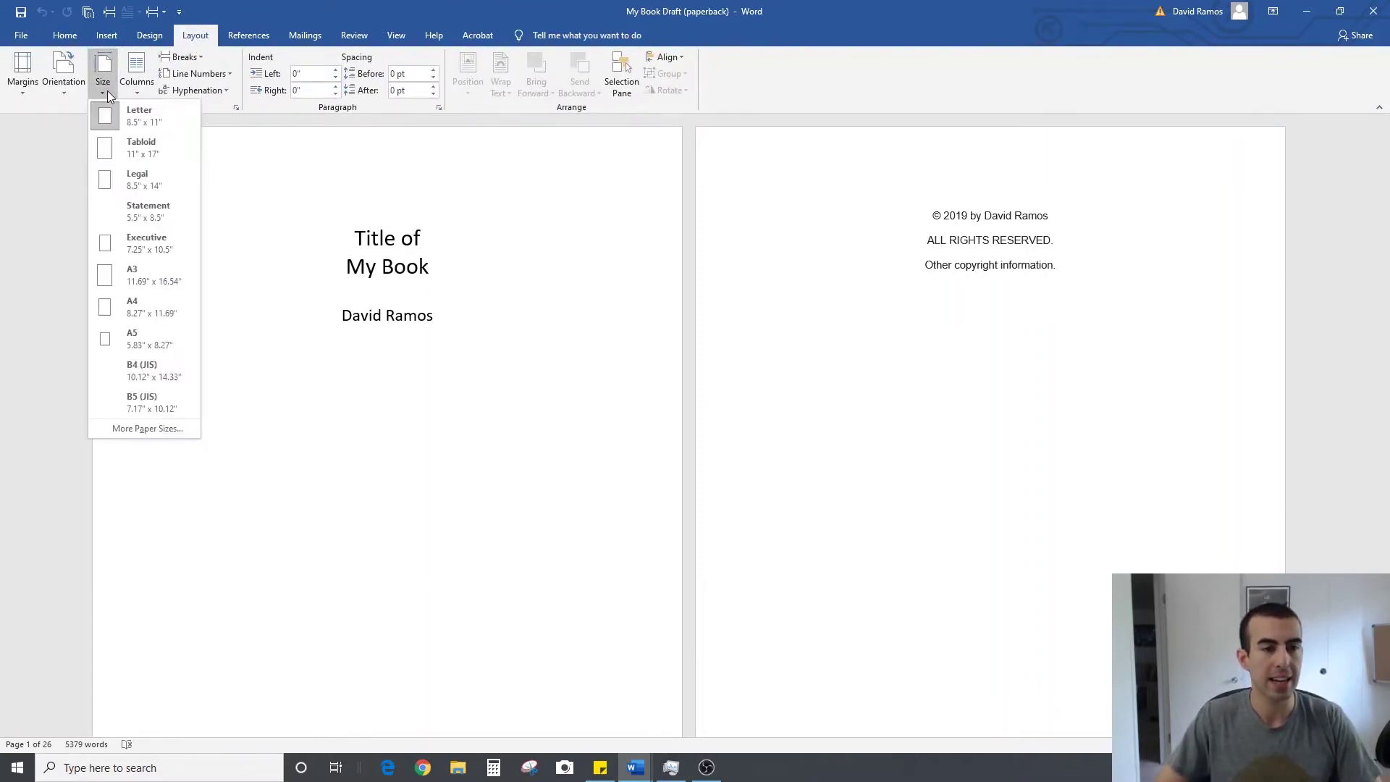
{"action": "left_click", "coordinate": [161, 428]}
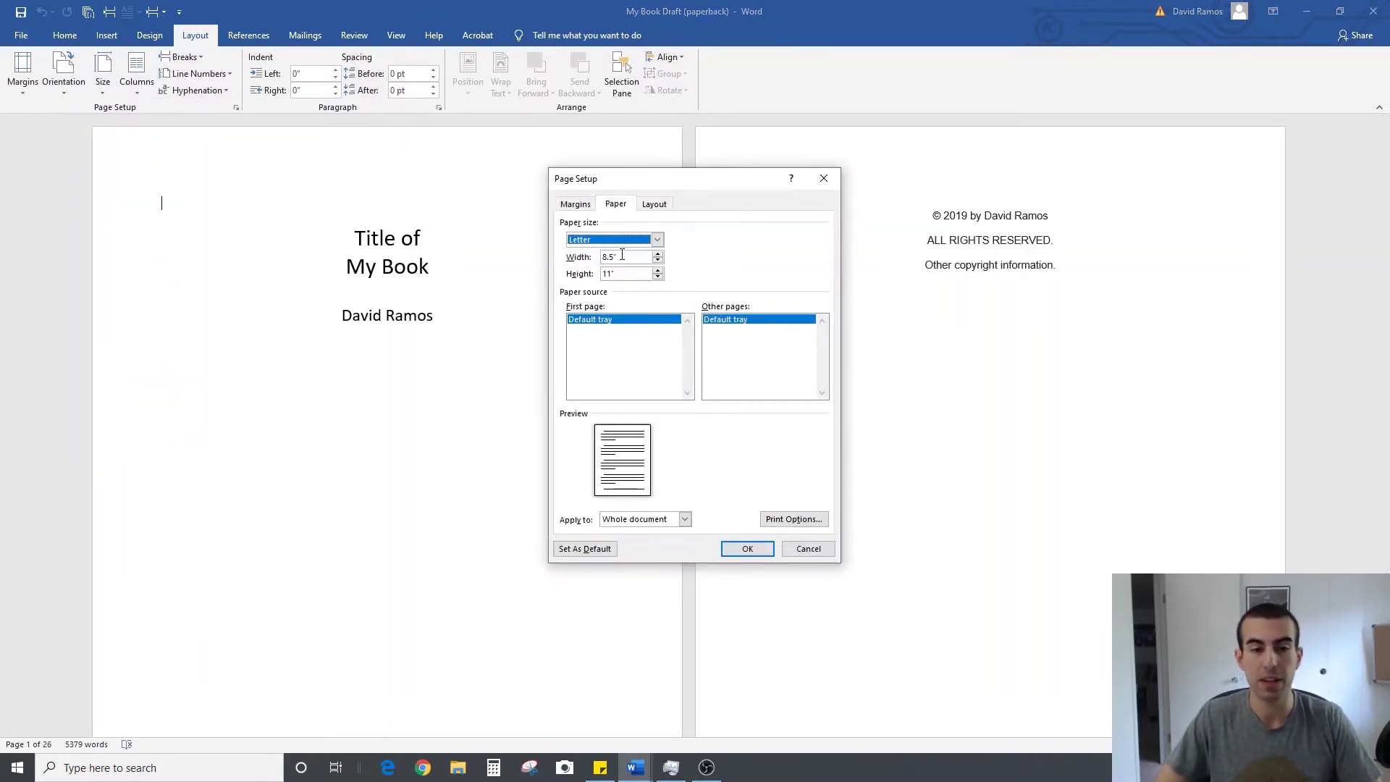
{"action": "double_click", "coordinate": [622, 254]}
{"action": "type", "text": "5"}
{"action": "key", "text": "Tab"}
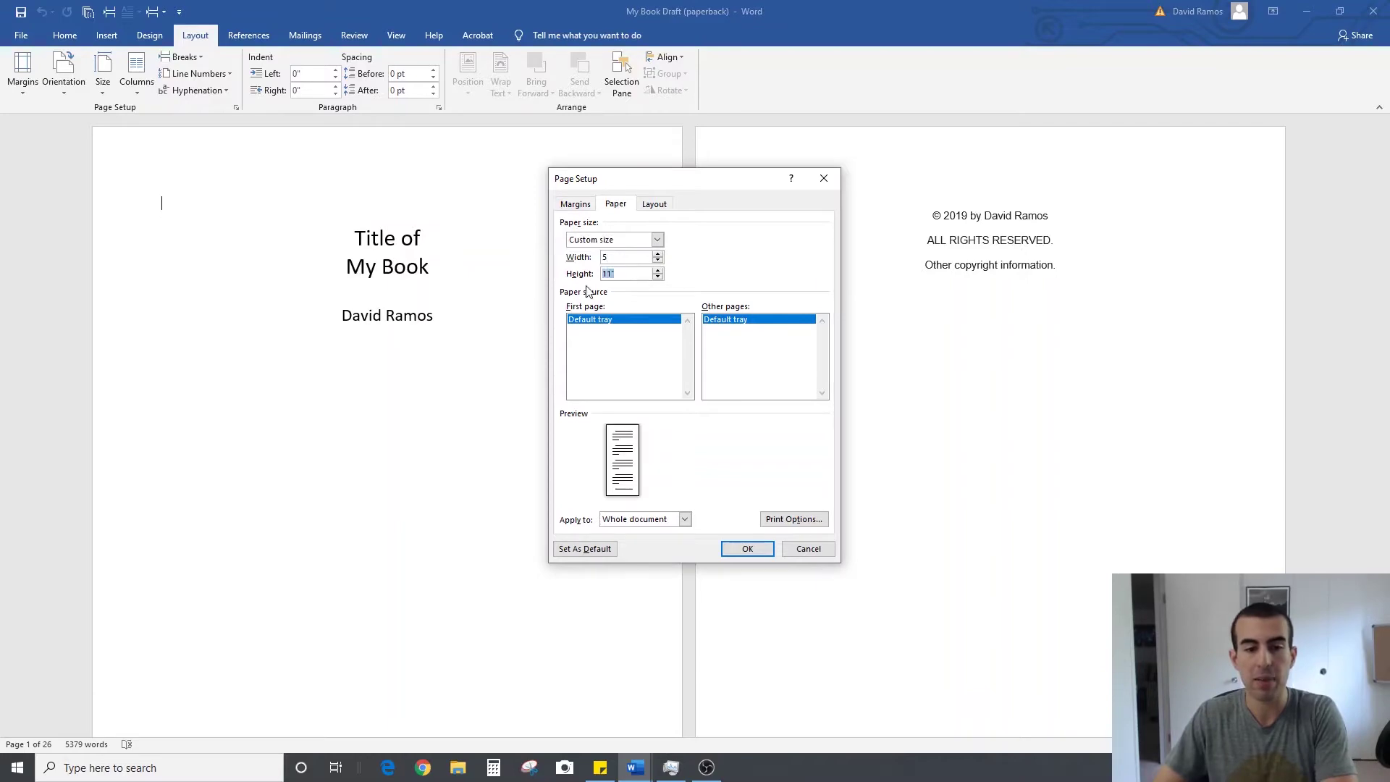
{"action": "type", "text": "8"}
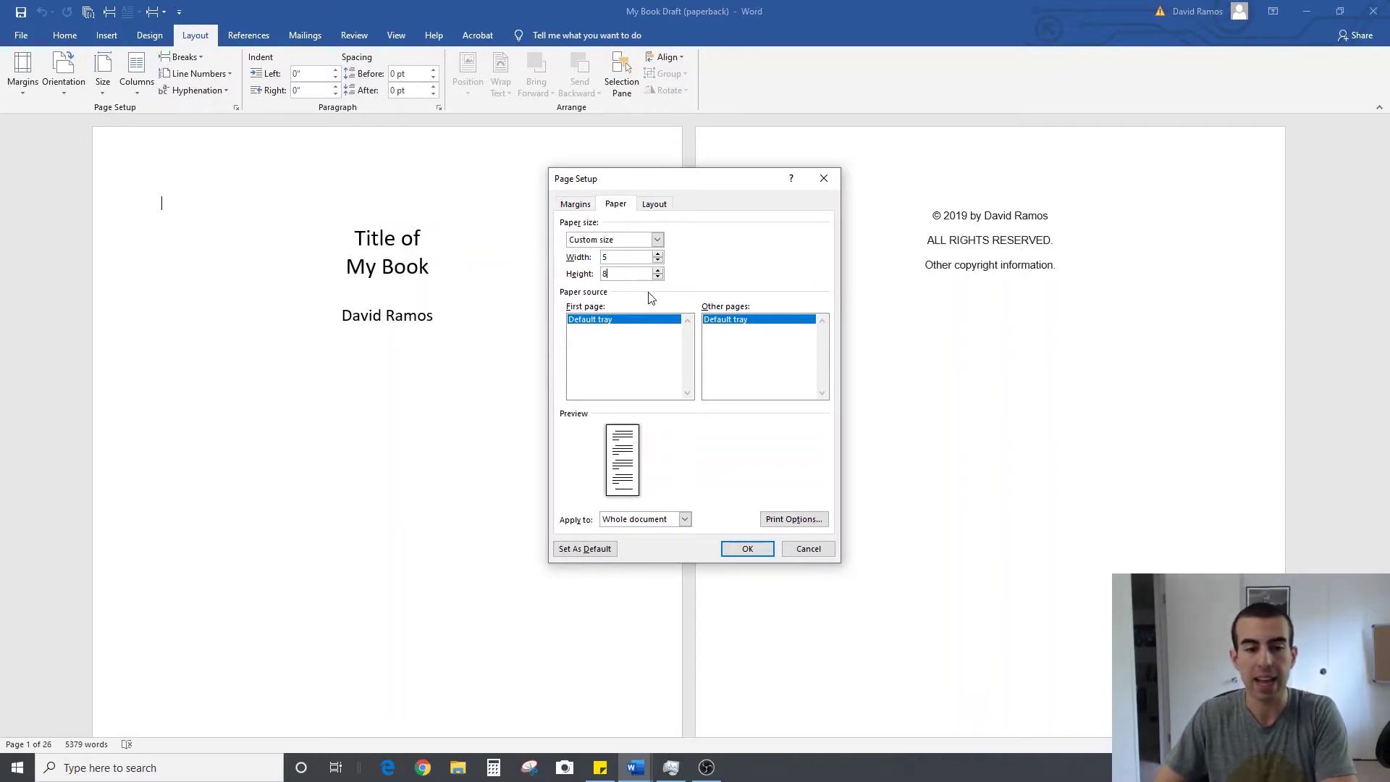
{"action": "left_click", "coordinate": [768, 552]}
{"action": "scroll", "coordinate": [582, 362], "scroll_direction": "down", "scroll_amount": 3}
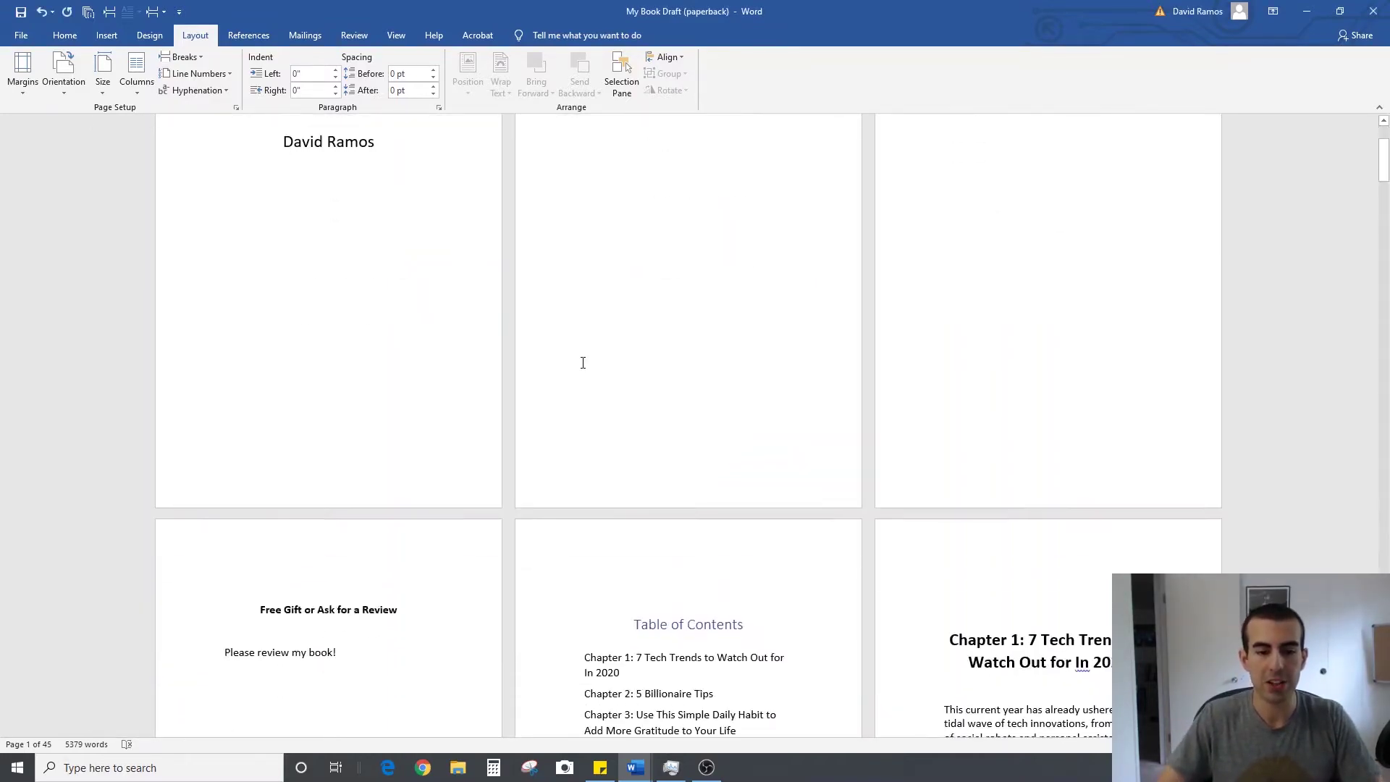
{"action": "scroll", "coordinate": [582, 362], "scroll_direction": "down", "scroll_amount": 15}
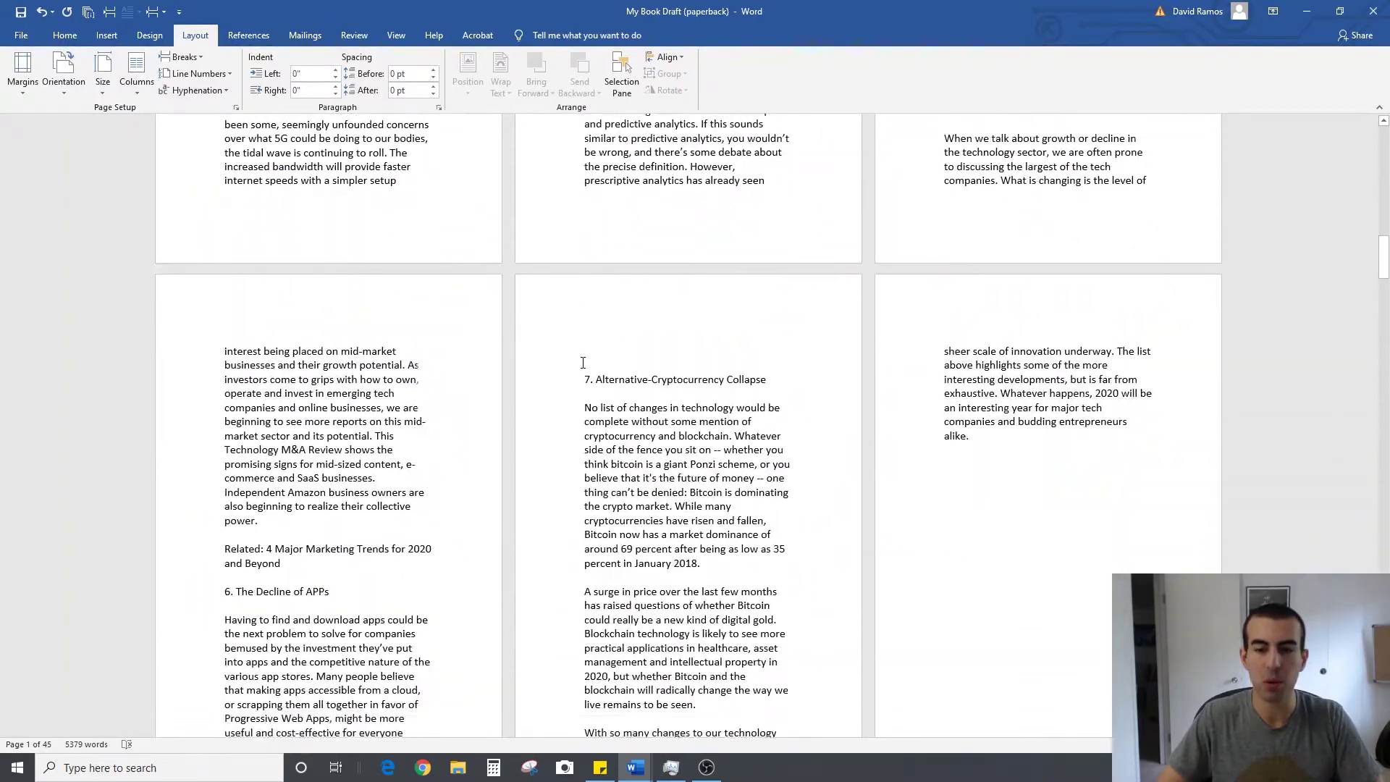
{"action": "scroll", "coordinate": [583, 362], "scroll_direction": "down", "scroll_amount": 6}
{"action": "scroll", "coordinate": [583, 362], "scroll_direction": "up", "scroll_amount": 15}
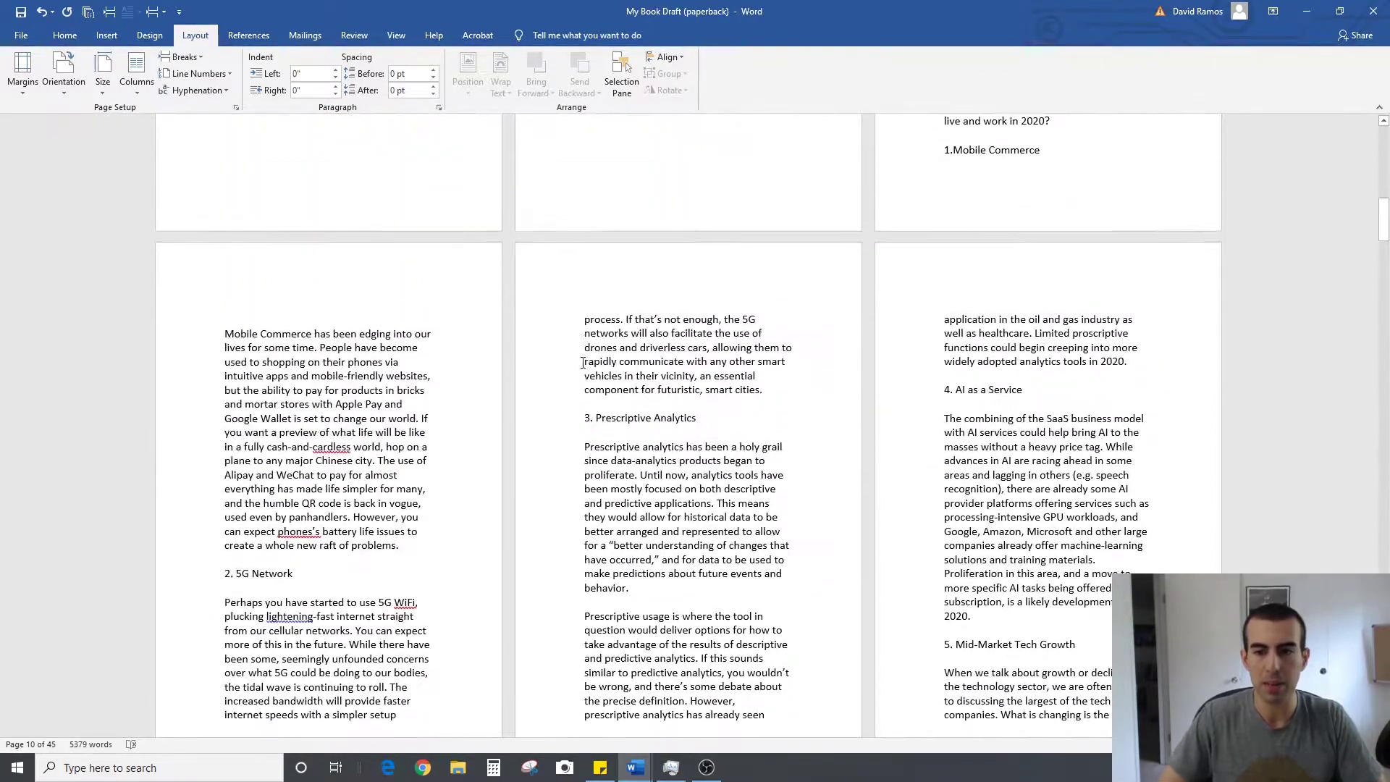
{"action": "scroll", "coordinate": [583, 362], "scroll_direction": "up", "scroll_amount": 15}
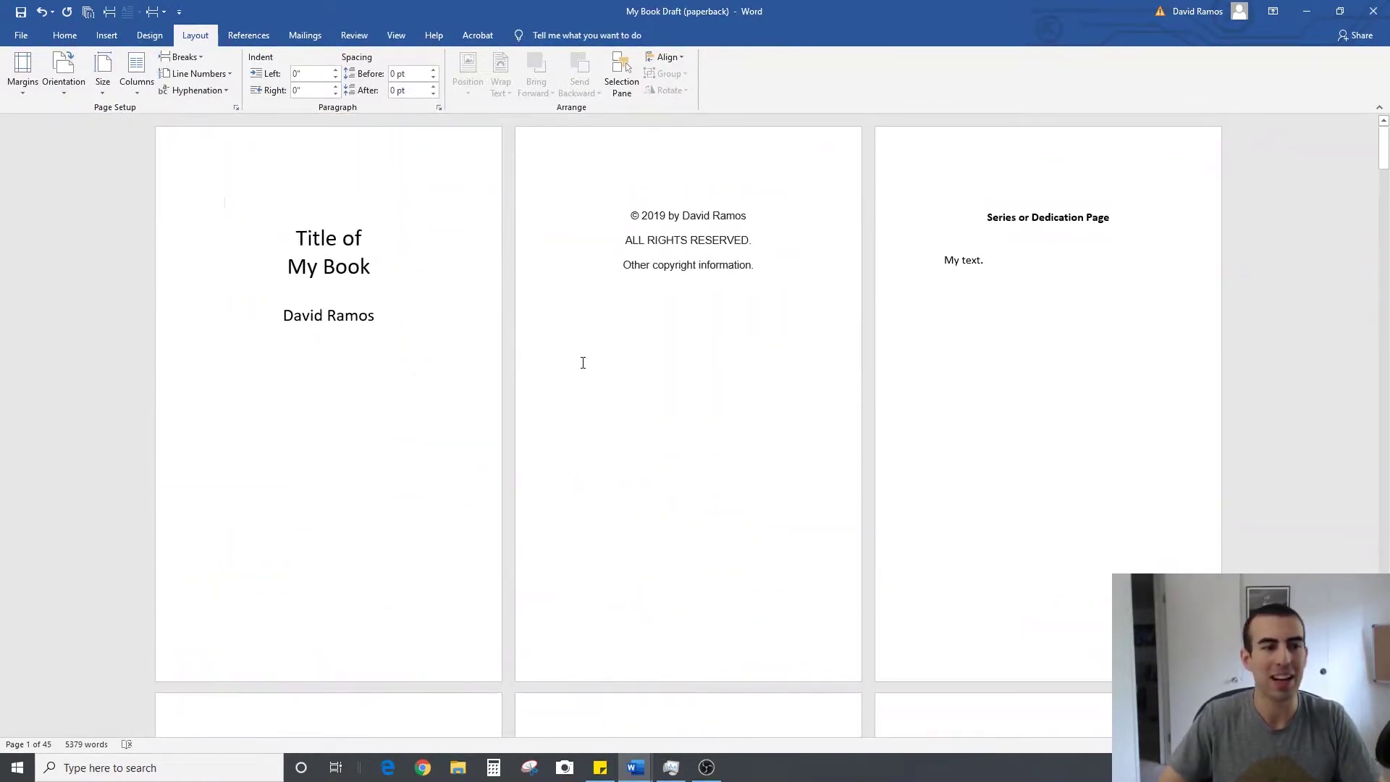
Set custom page margins of 0.76" for top, bottom and left and 0.6" for right, following the conversion checklist.
{"action": "left_click", "coordinate": [23, 94]}
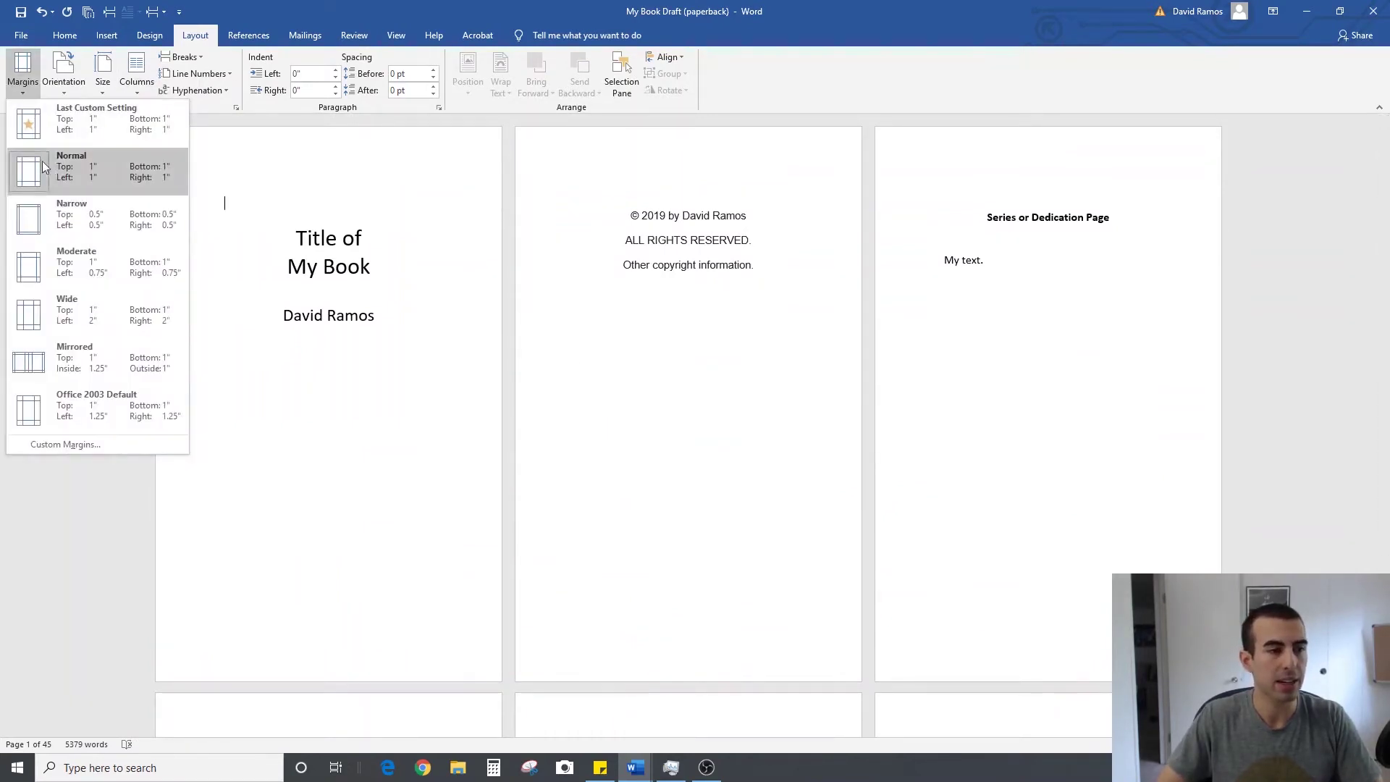
{"action": "left_click", "coordinate": [65, 444]}
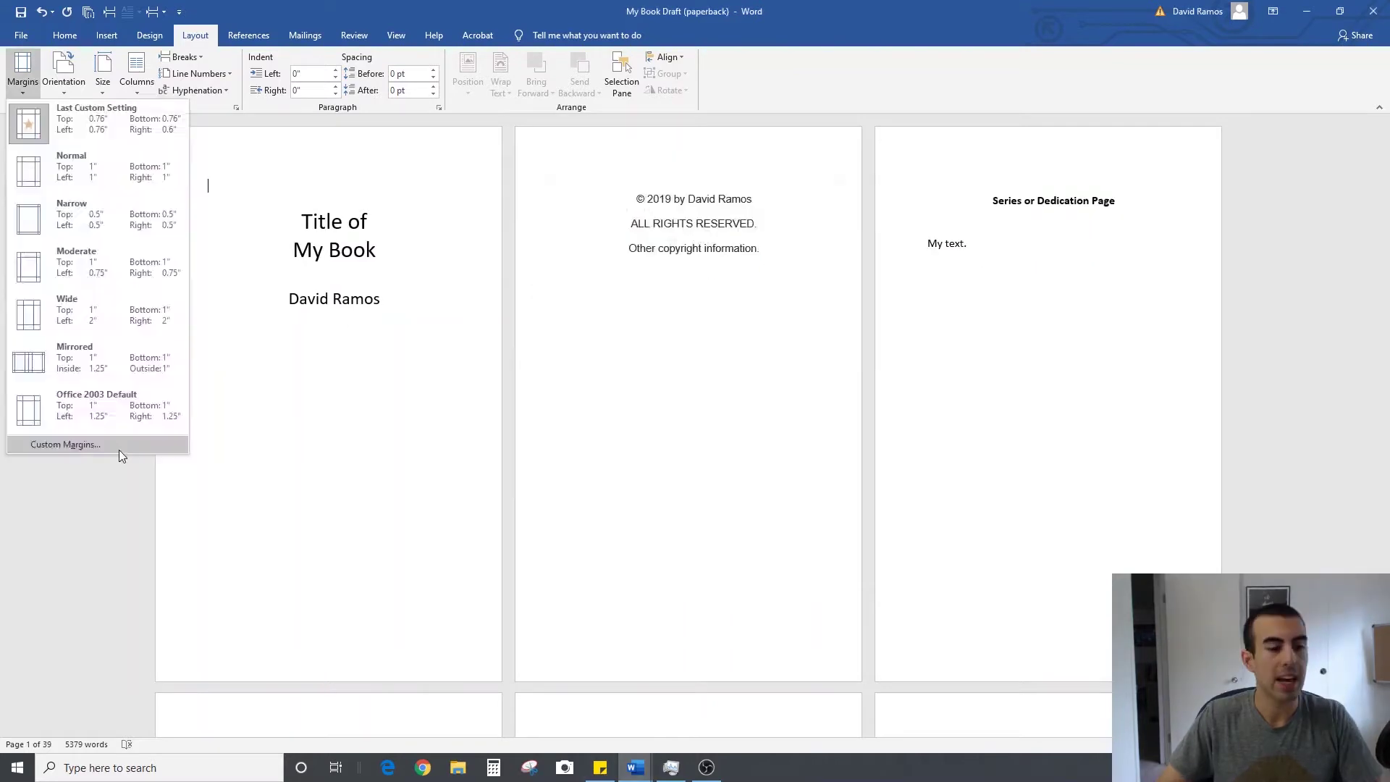
{"action": "left_click", "coordinate": [118, 450]}
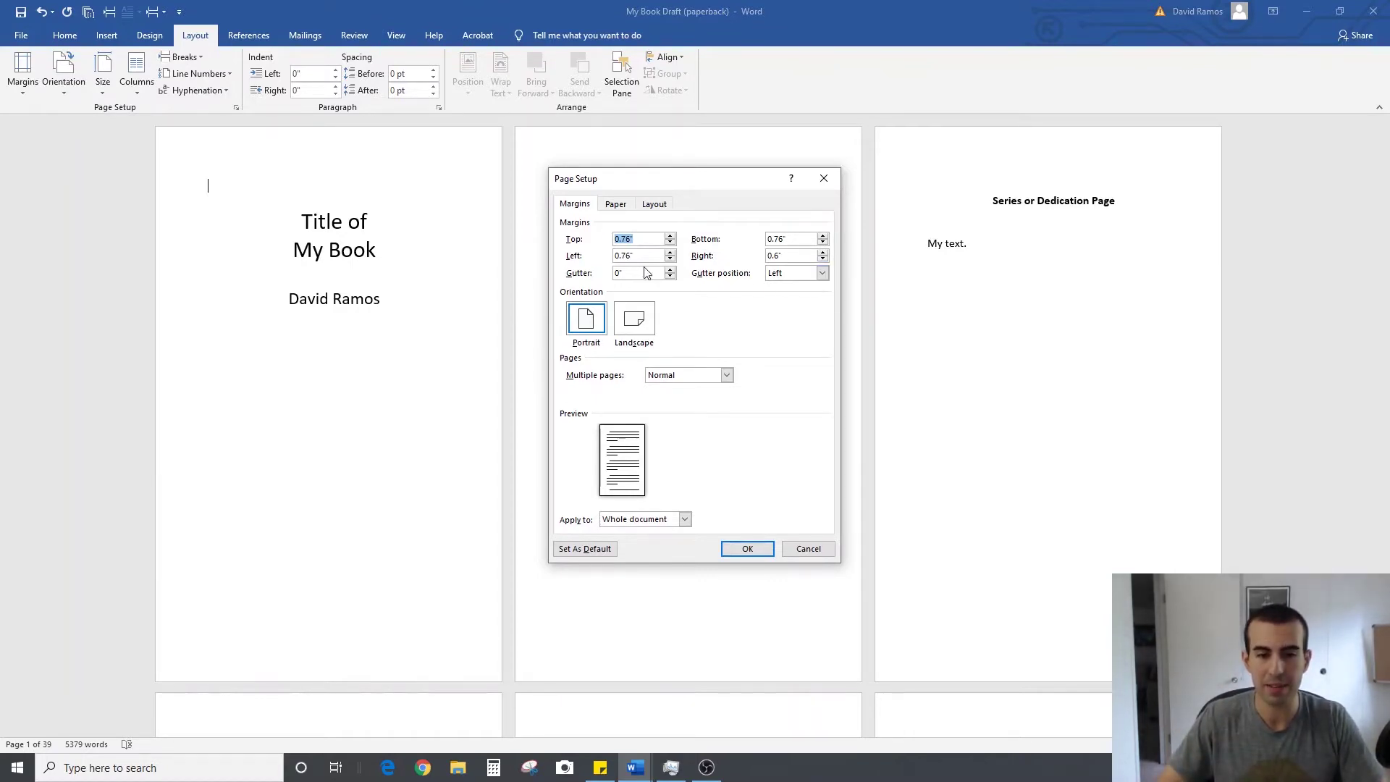
{"action": "left_click", "coordinate": [615, 204]}
{"action": "left_click", "coordinate": [654, 205]}
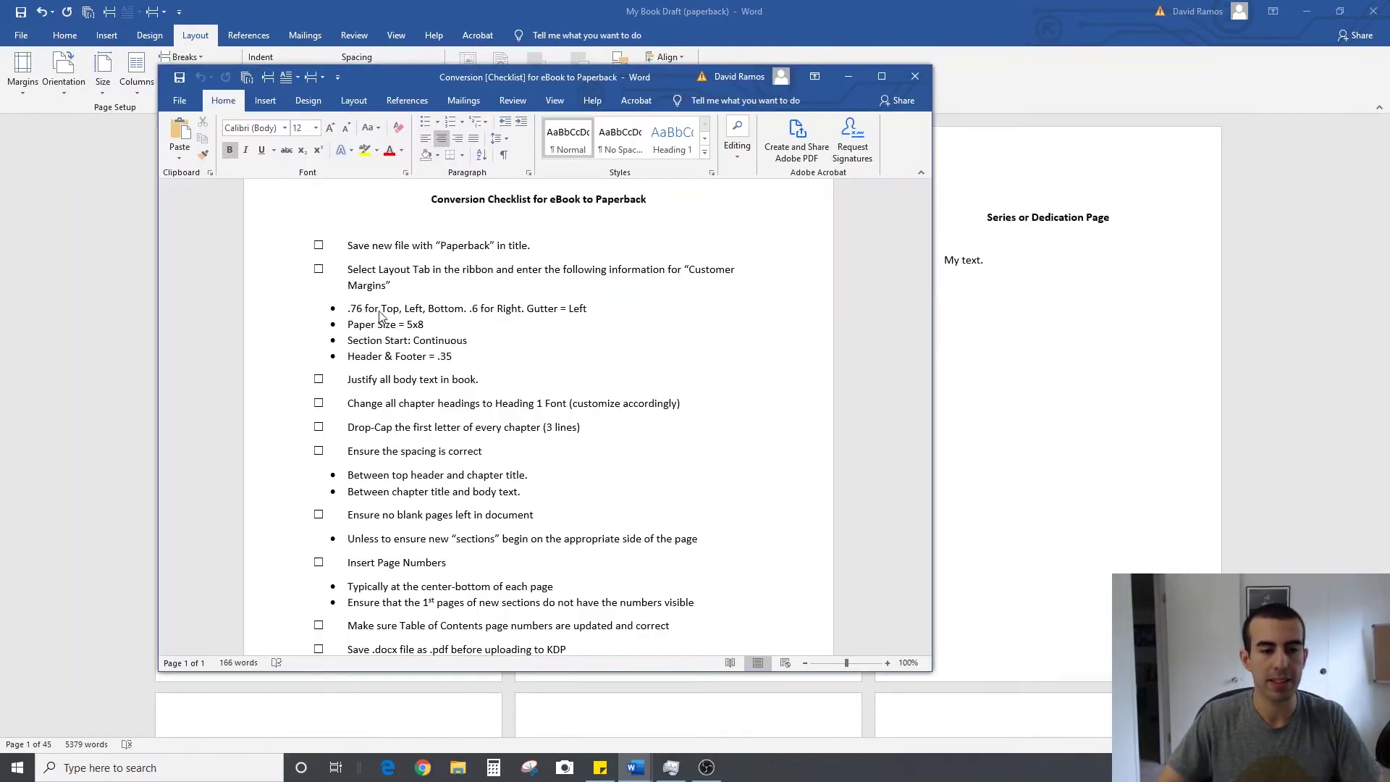
{"action": "left_click", "coordinate": [849, 78]}
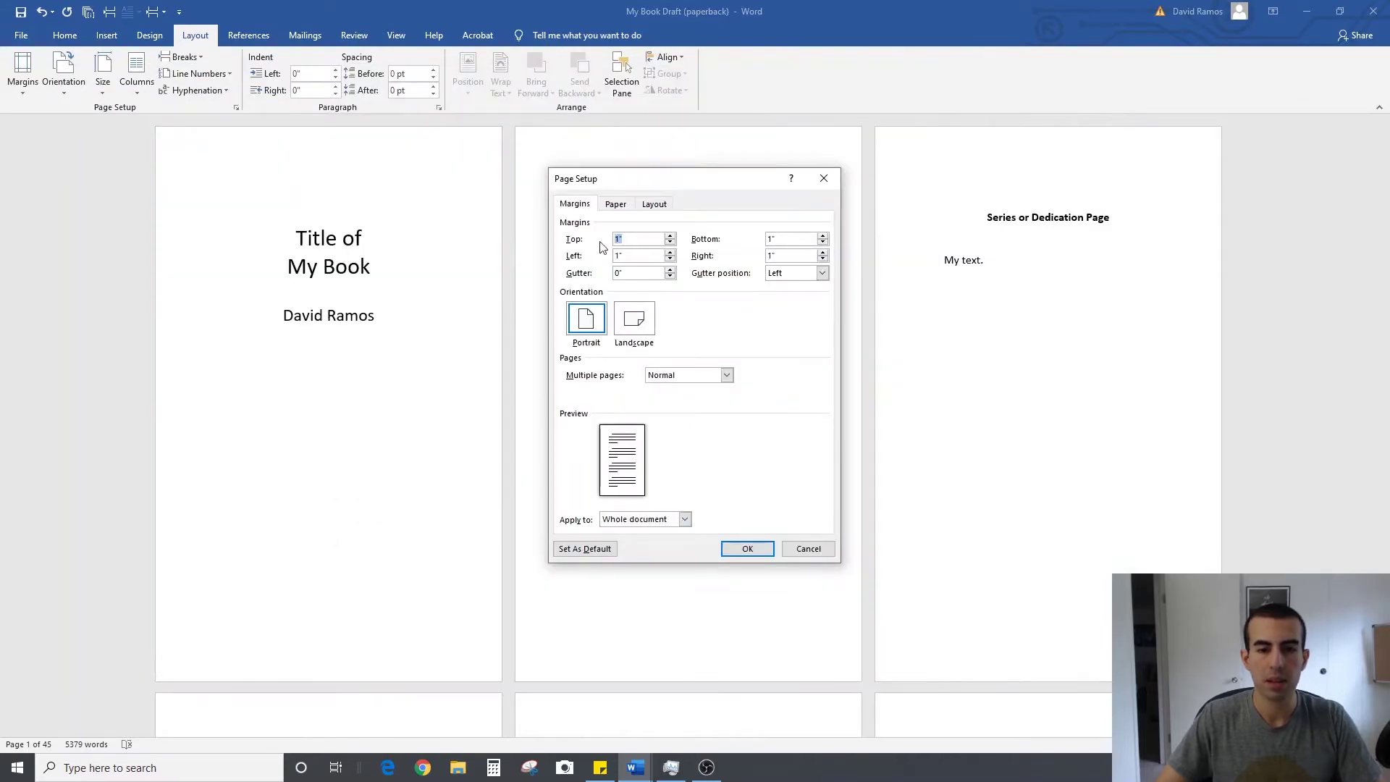
{"action": "type", "text": ".76"}
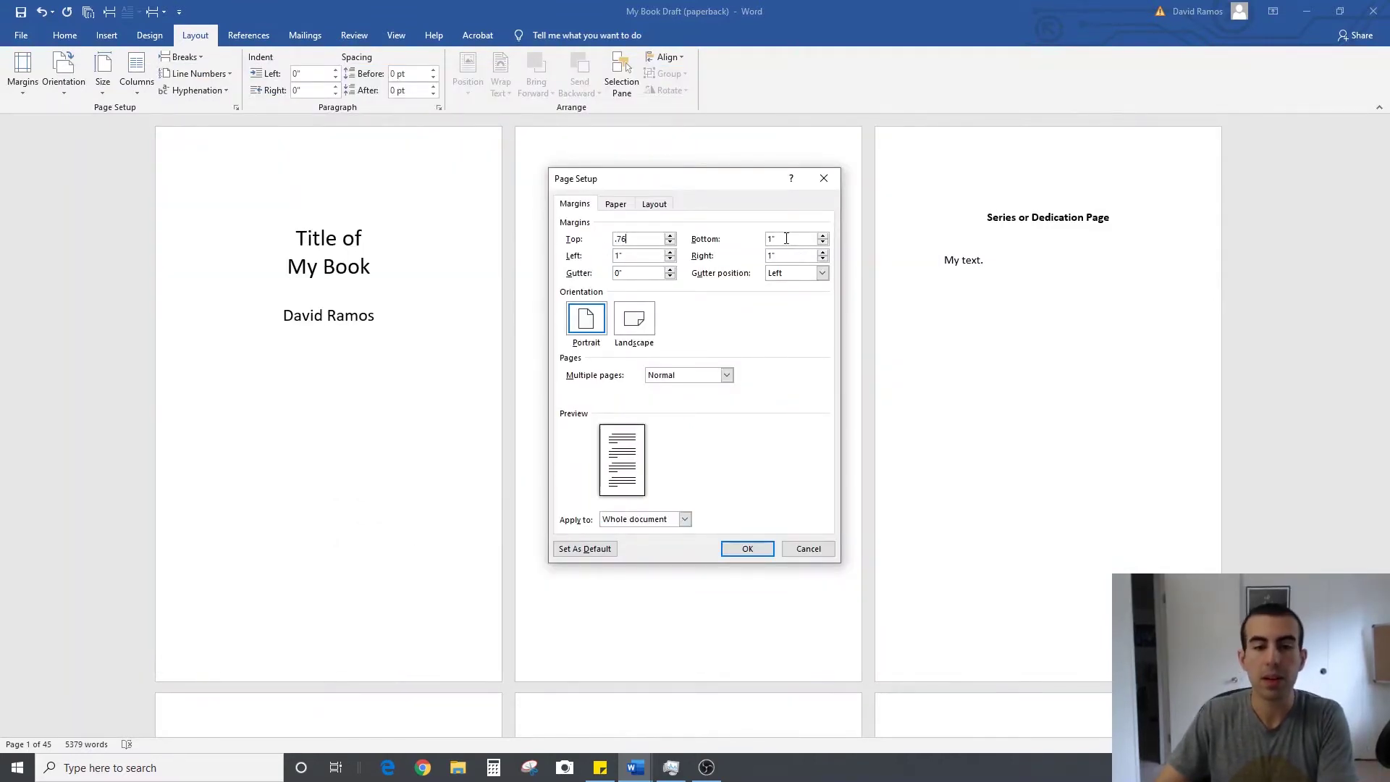
{"action": "key", "text": "Tab"}
{"action": "type", "text": ".76"}
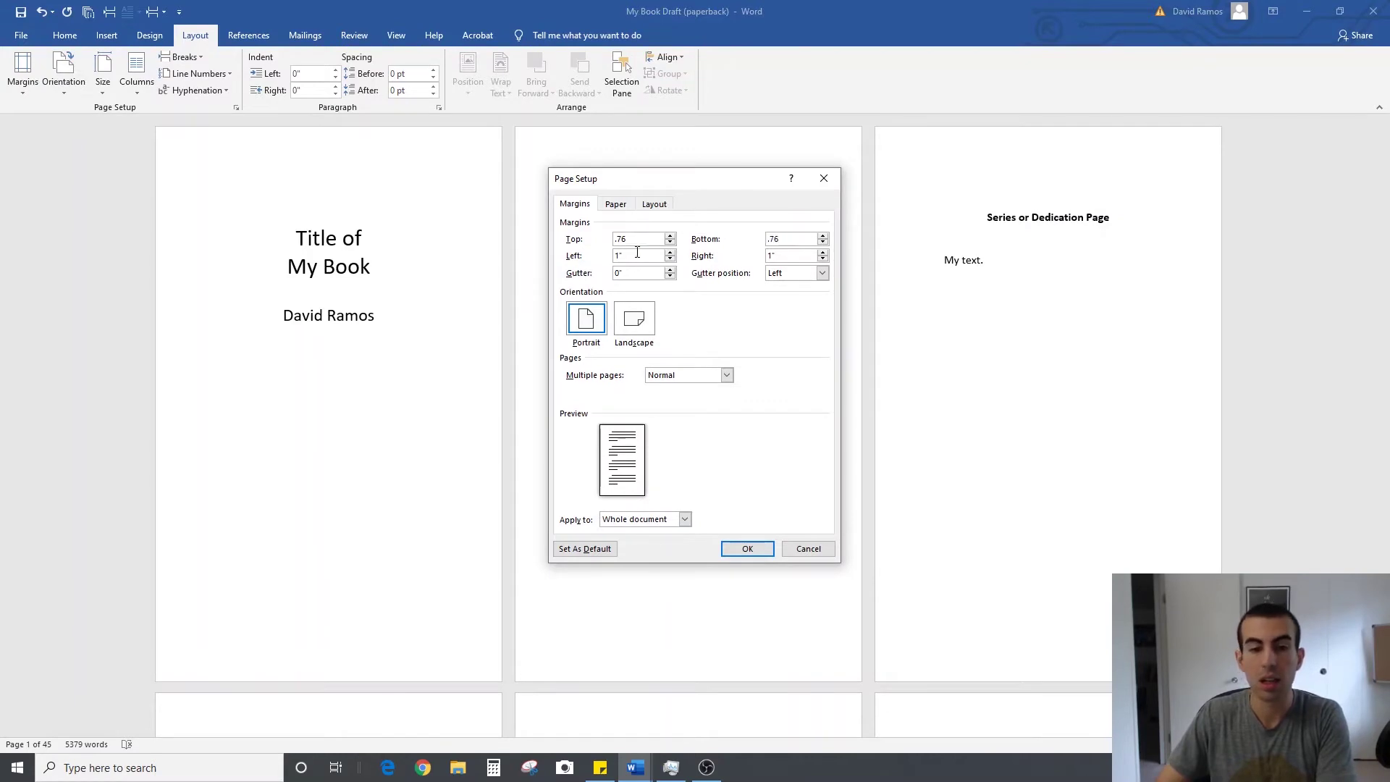
{"action": "key", "text": "Tab"}
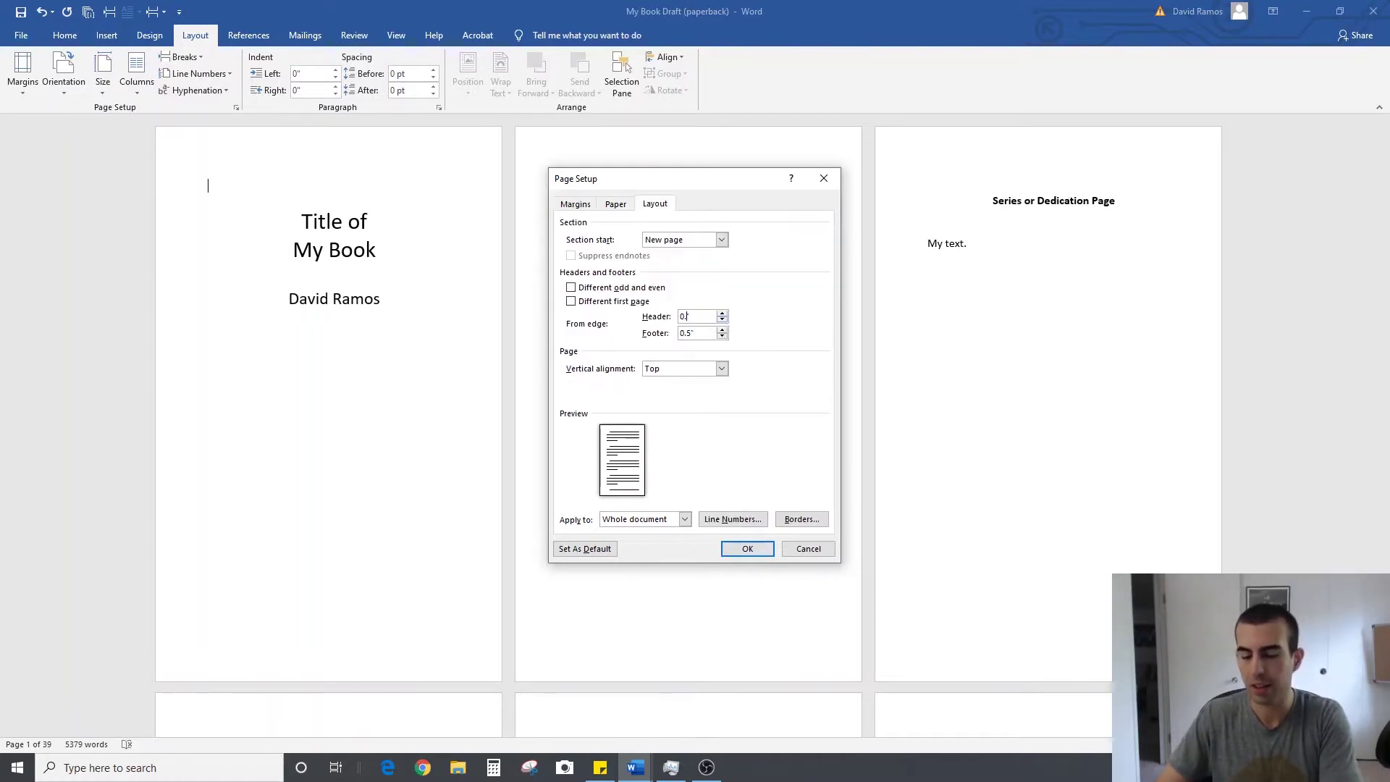
Set the header and footer distance from the edge to 0.35" and make the section start Continuous for the whole document.
{"action": "type", "text": "35"}
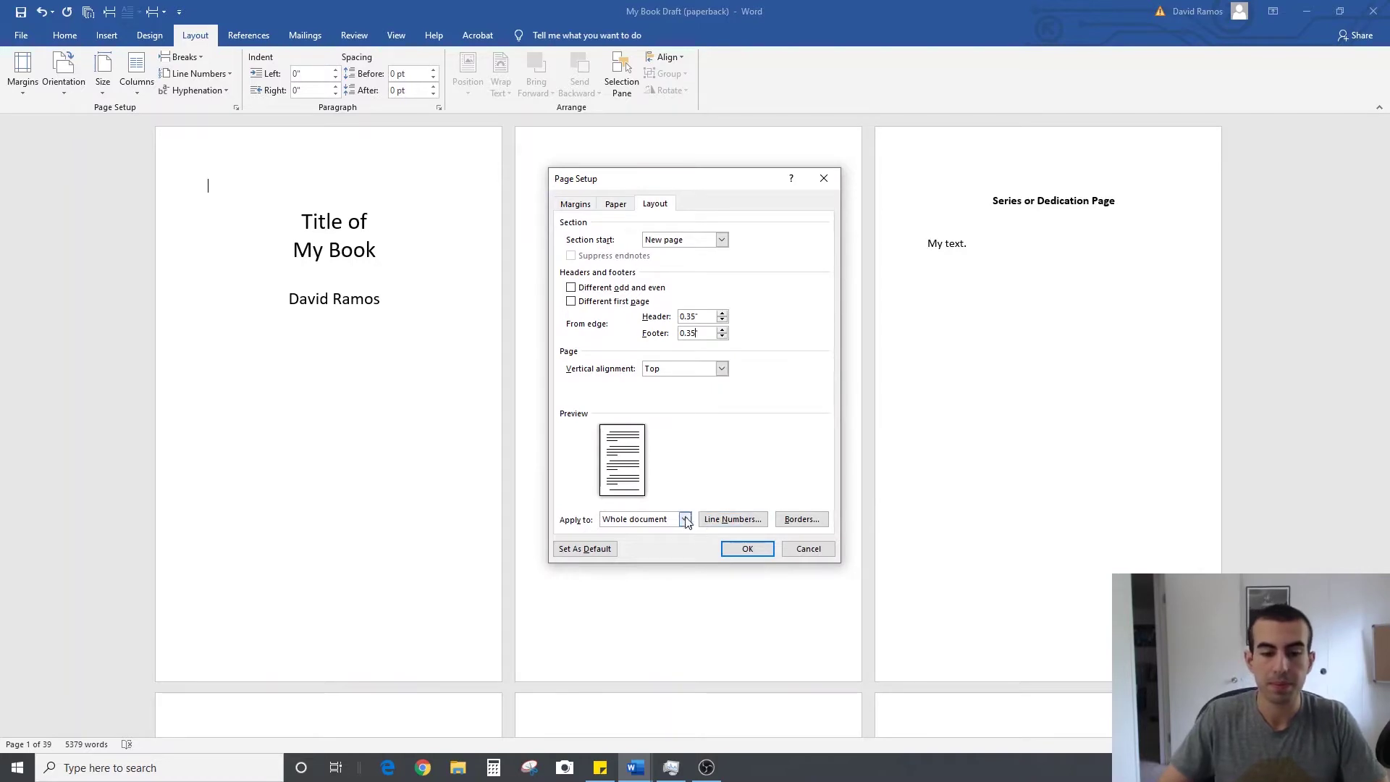
{"action": "left_click", "coordinate": [712, 322]}
{"action": "left_click", "coordinate": [721, 241]}
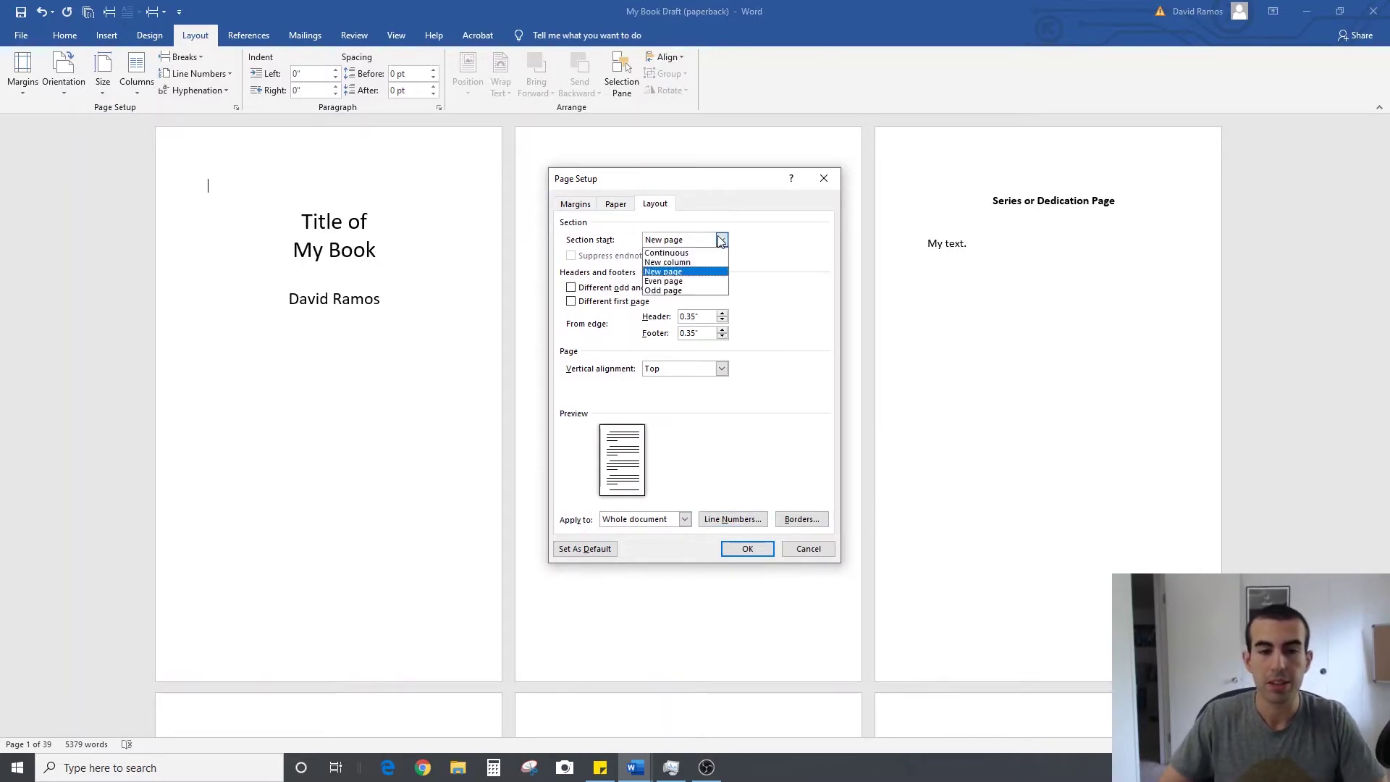
{"action": "left_click", "coordinate": [715, 251]}
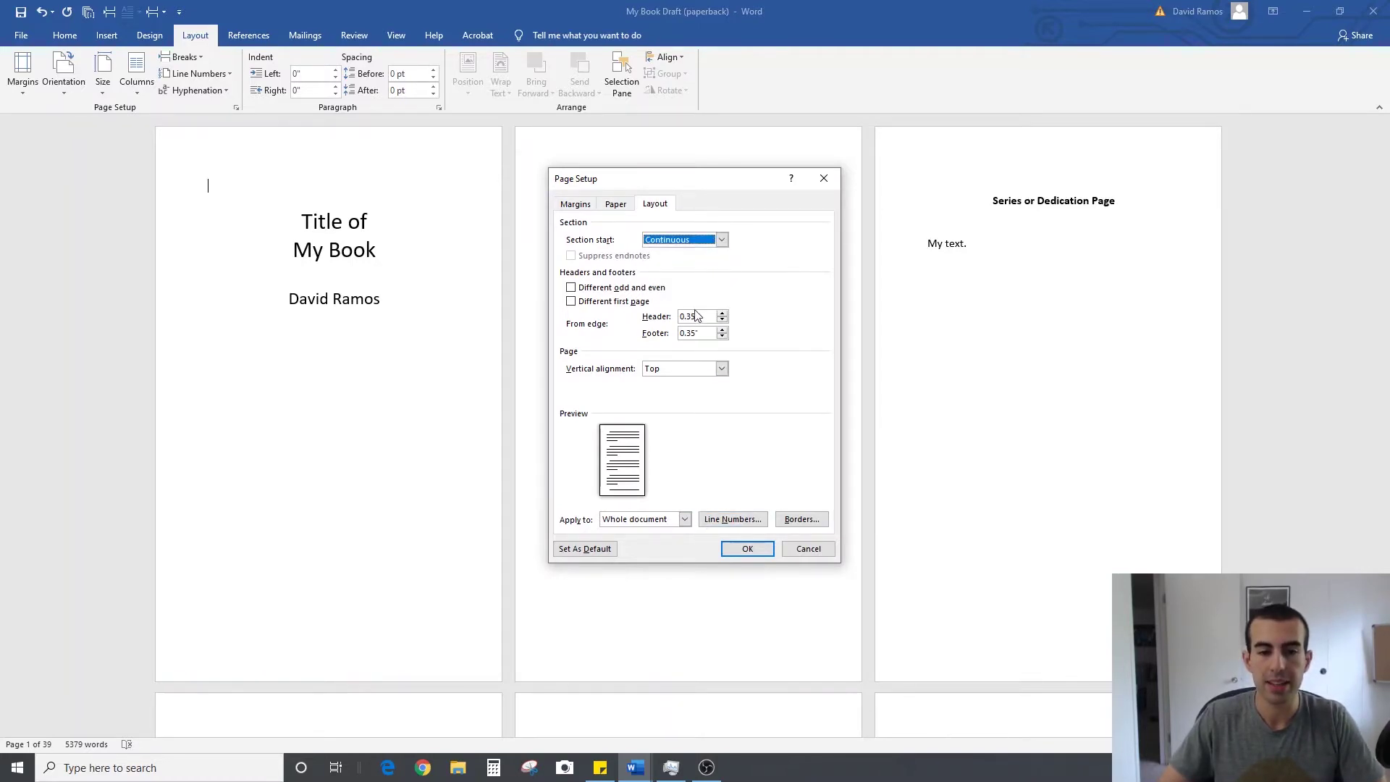
{"action": "left_click", "coordinate": [746, 548]}
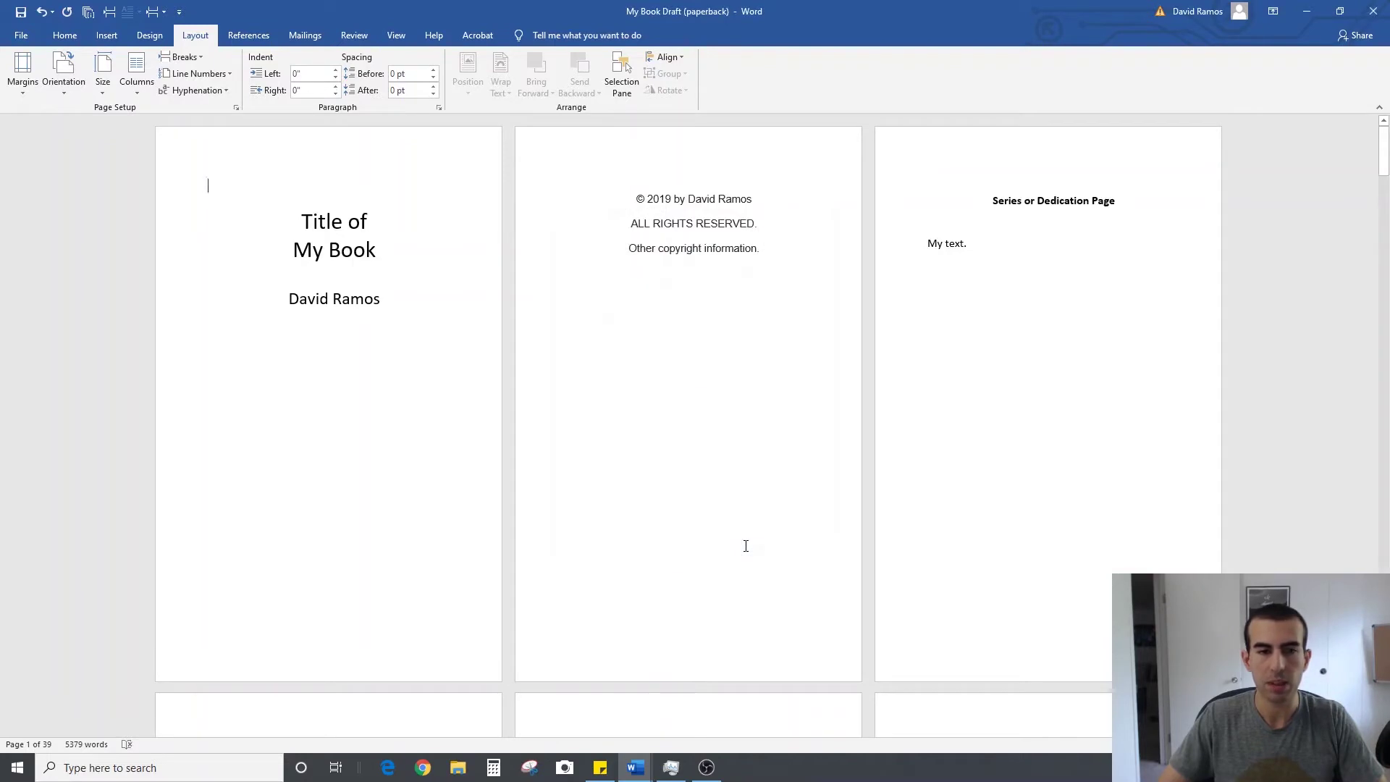
Examine the applied margins and the reformatted pages, including the front matter, table of contents and Chapter 1.
{"action": "left_click", "coordinate": [28, 94]}
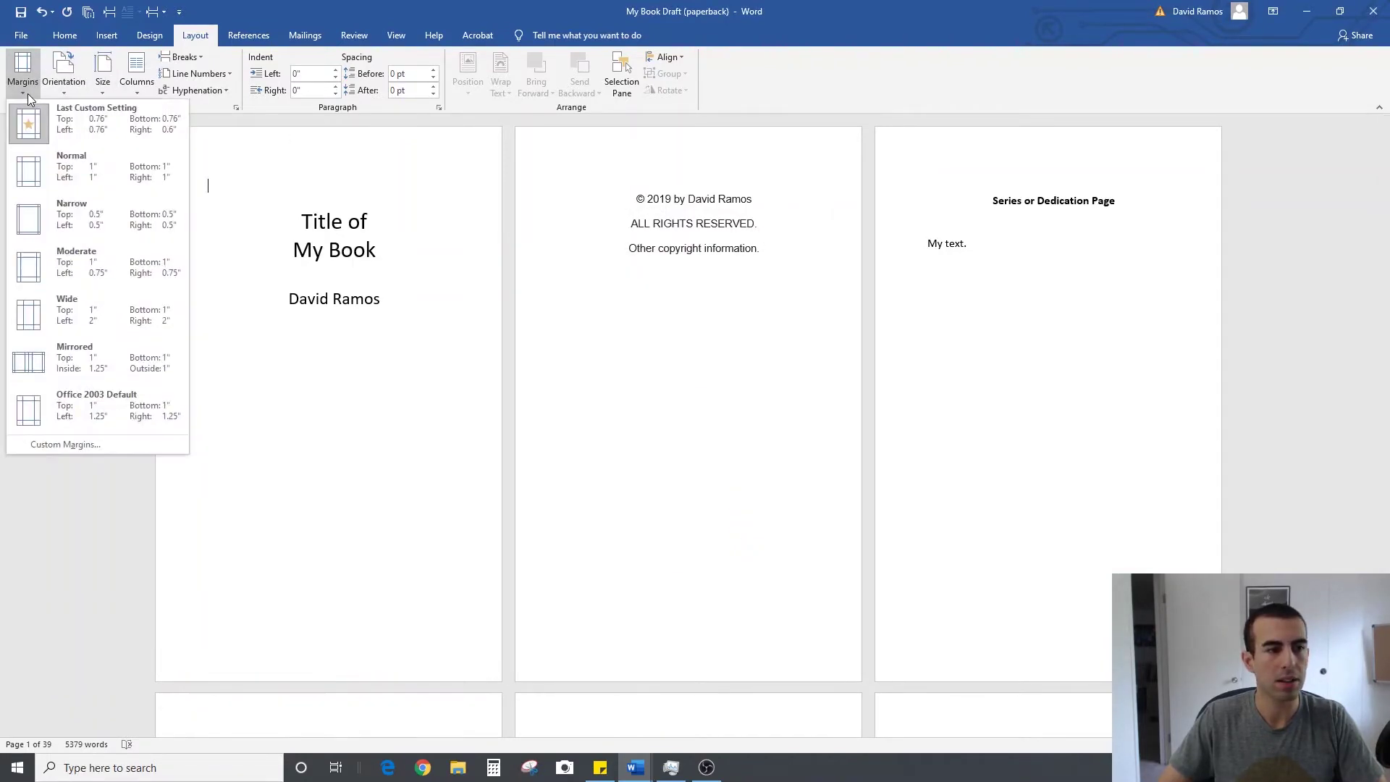
{"action": "left_click", "coordinate": [28, 93]}
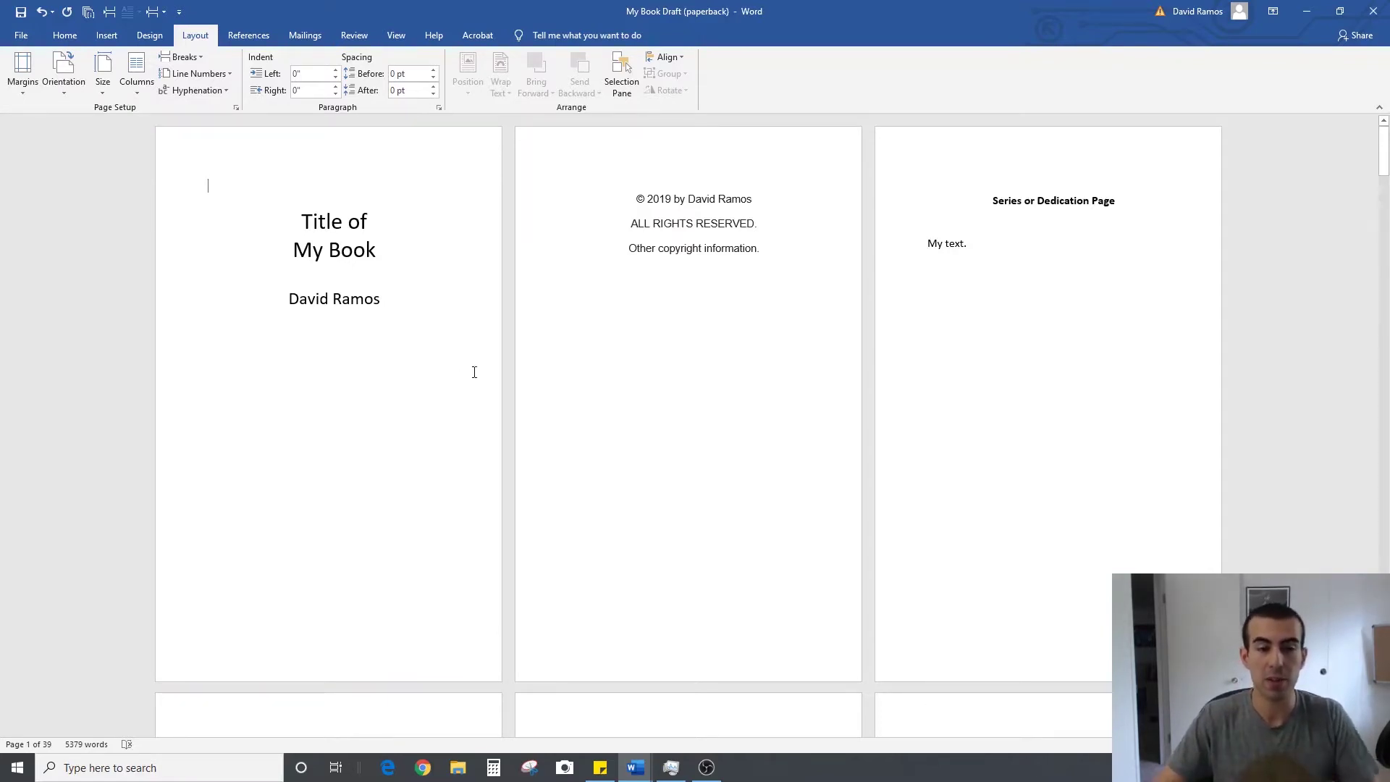
{"action": "scroll", "coordinate": [537, 326], "scroll_direction": "down", "scroll_amount": 5}
{"action": "scroll", "coordinate": [540, 328], "scroll_direction": "down", "scroll_amount": 8}
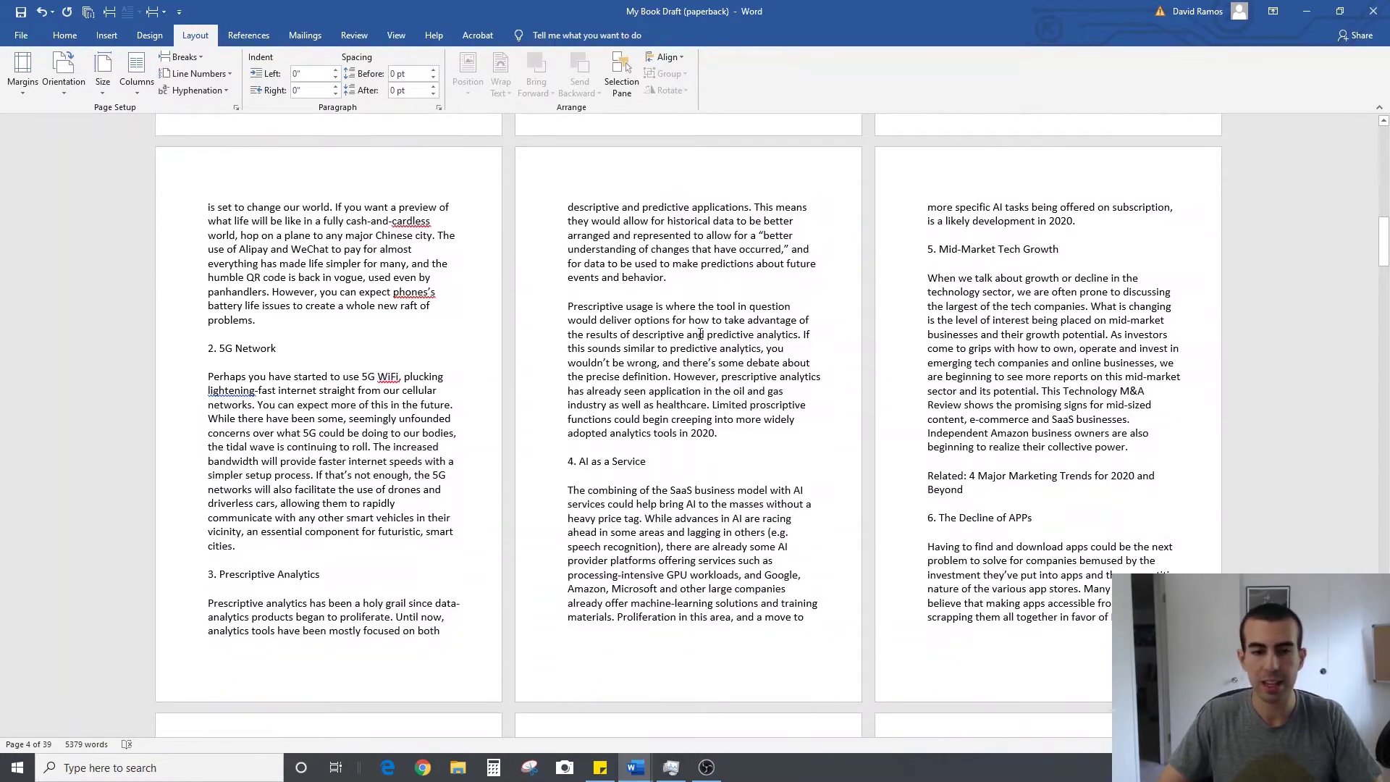
{"action": "scroll", "coordinate": [644, 299], "scroll_direction": "up", "scroll_amount": 13}
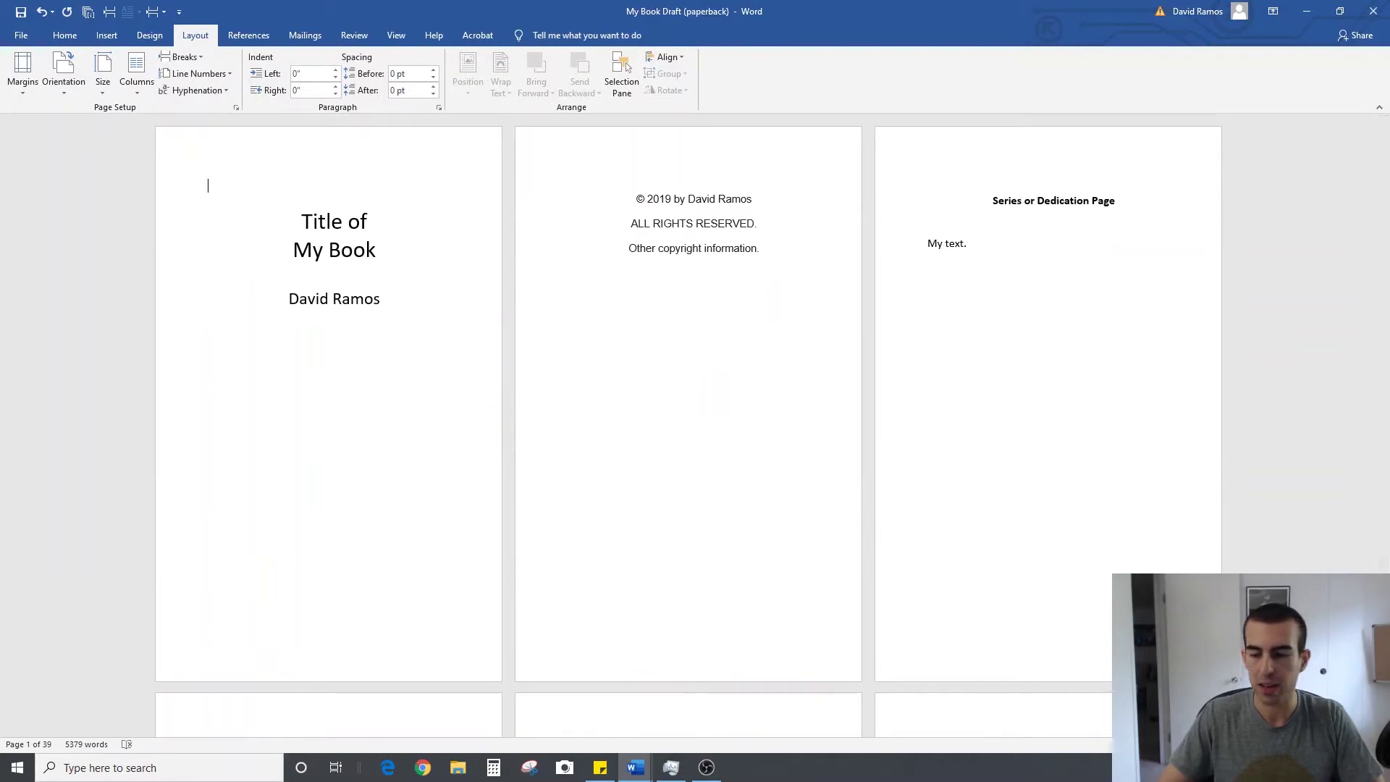
{"action": "scroll", "coordinate": [774, 391], "scroll_direction": "up", "scroll_amount": 2, "text": "ctrl"}
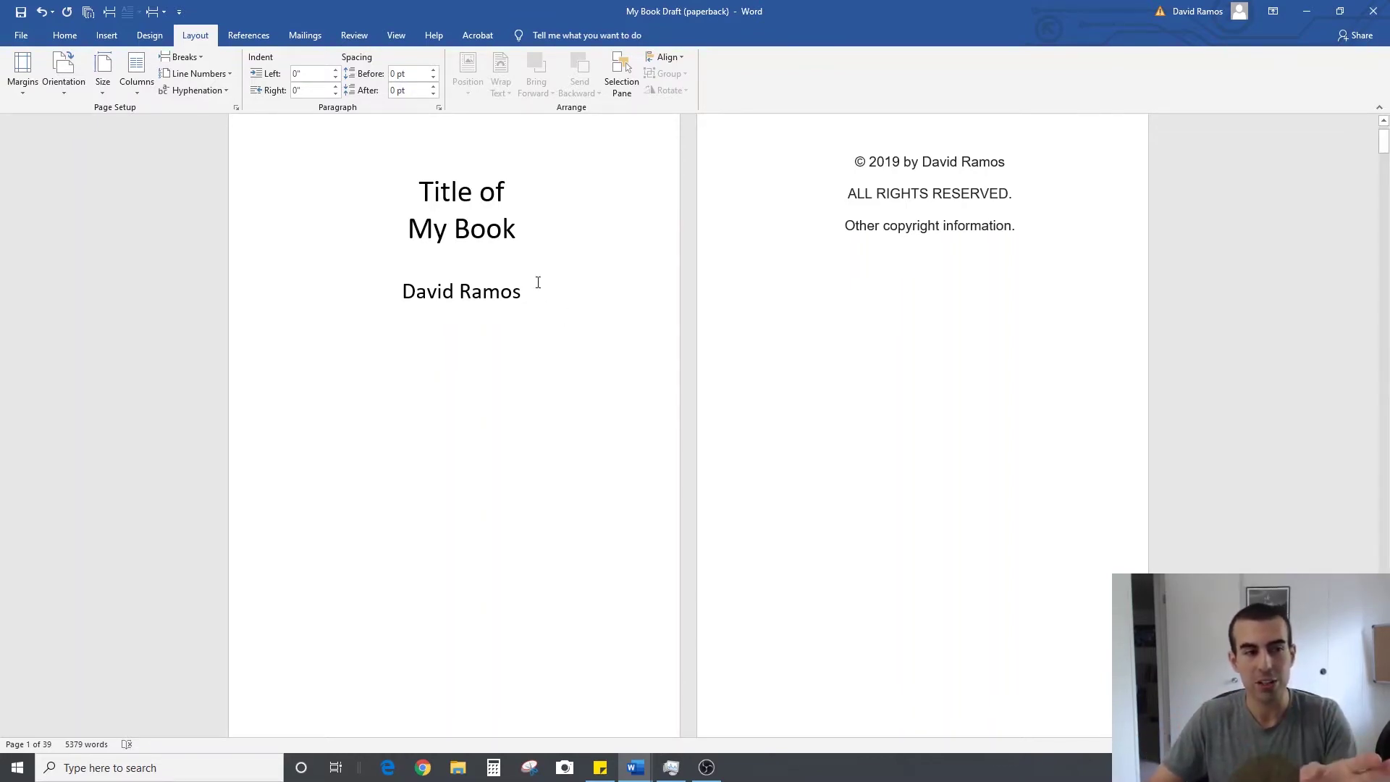
{"action": "scroll", "coordinate": [724, 330], "scroll_direction": "down", "scroll_amount": 10}
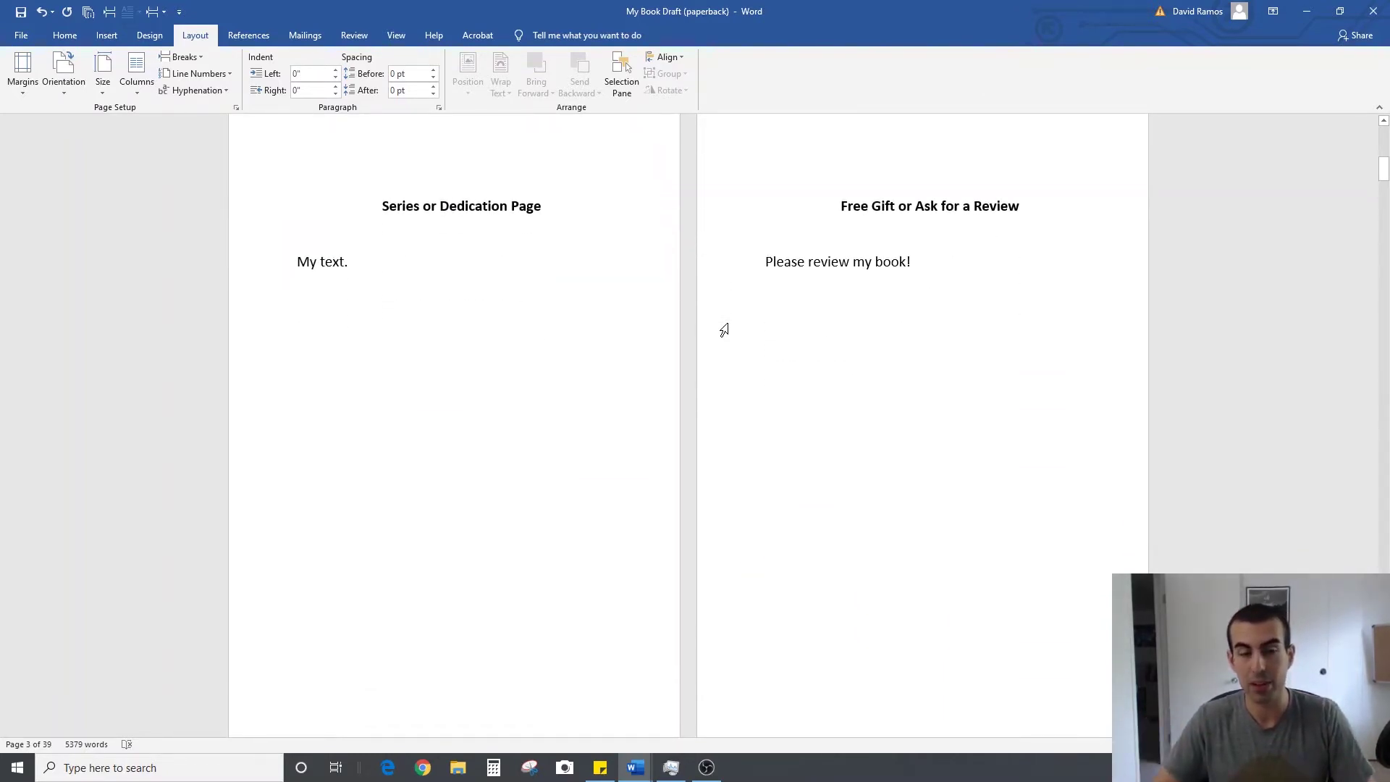
{"action": "scroll", "coordinate": [725, 330], "scroll_direction": "down", "scroll_amount": 7}
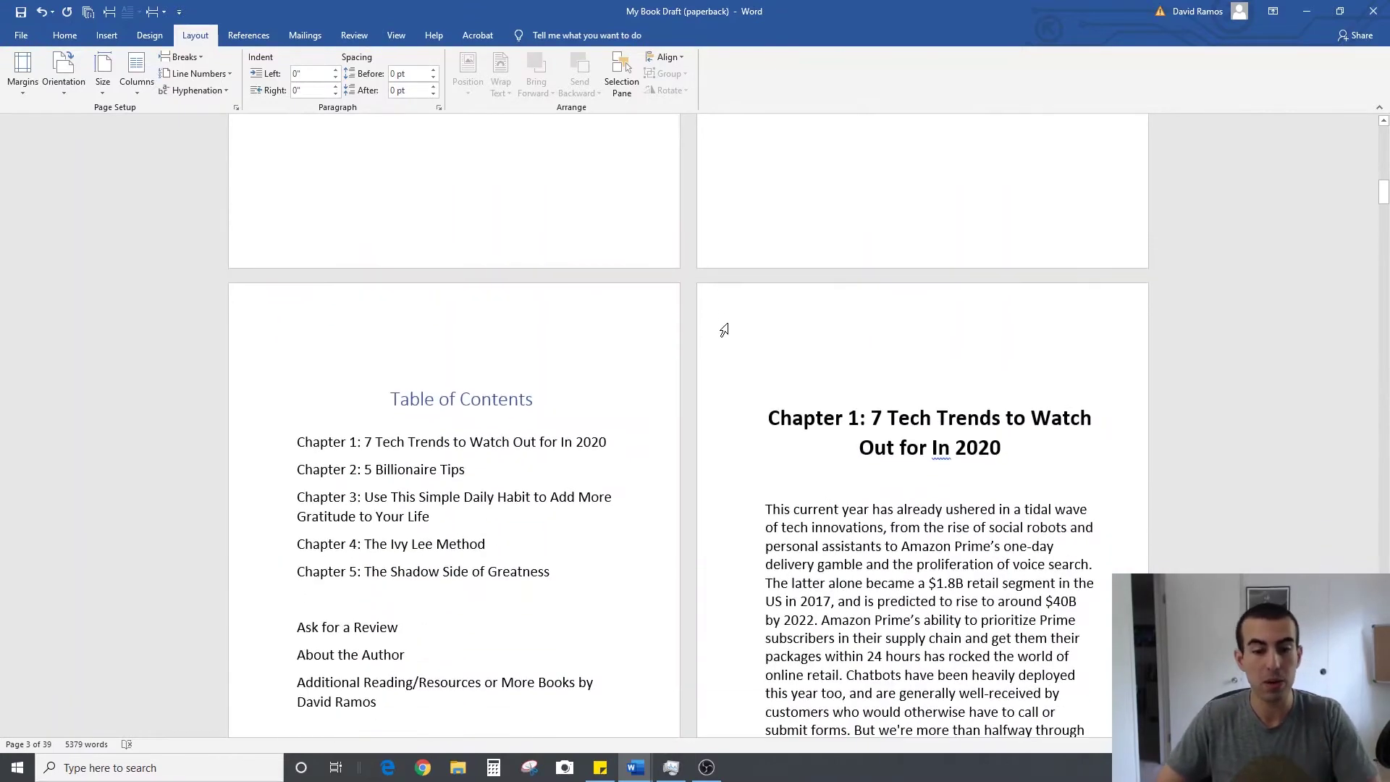
{"action": "scroll", "coordinate": [724, 330], "scroll_direction": "down", "scroll_amount": 3}
{"action": "scroll", "coordinate": [957, 295], "scroll_direction": "up", "scroll_amount": 10}
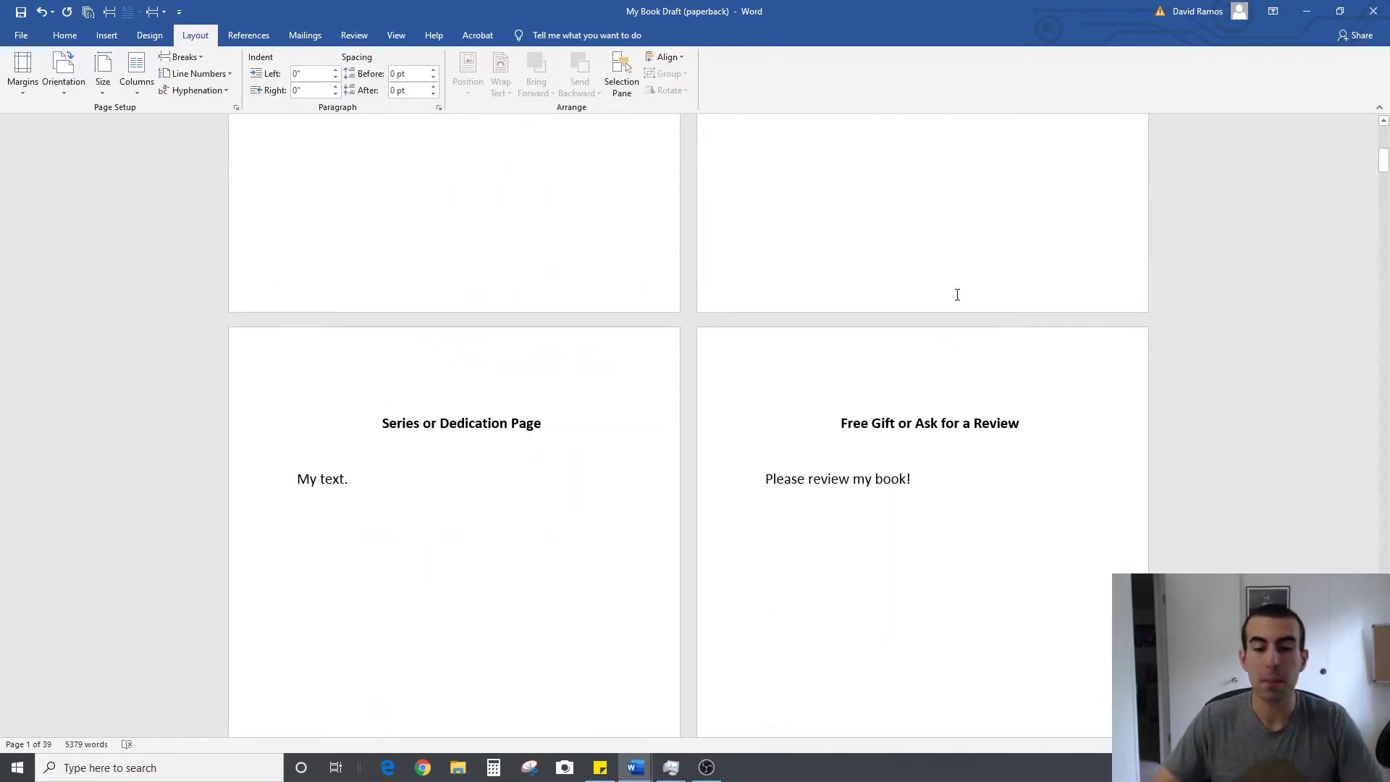
{"action": "scroll", "coordinate": [792, 565], "scroll_direction": "up", "scroll_amount": 10}
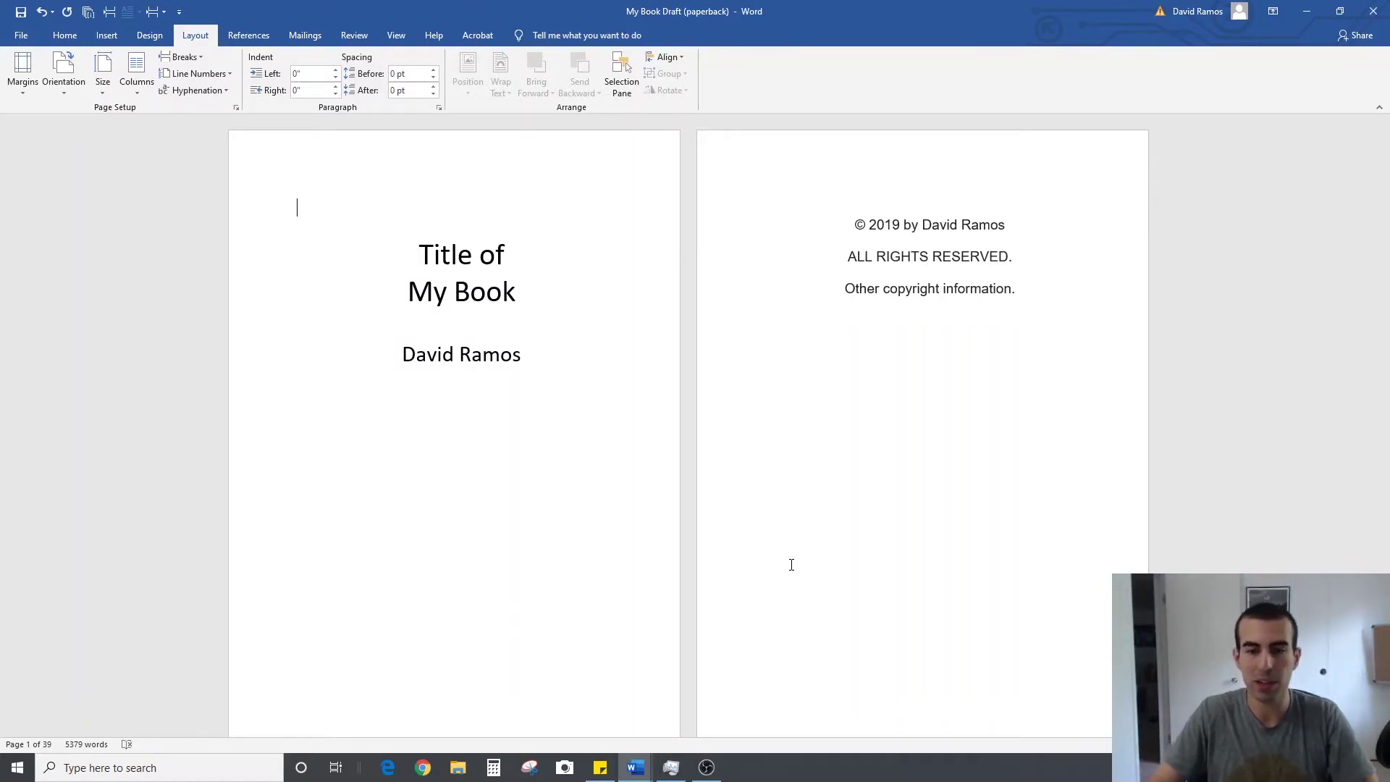
Justify the introductory paragraph of Chapter 1 and the paragraph under 1. Mobile Commerce.
{"action": "scroll", "coordinate": [791, 565], "scroll_direction": "down", "scroll_amount": 20}
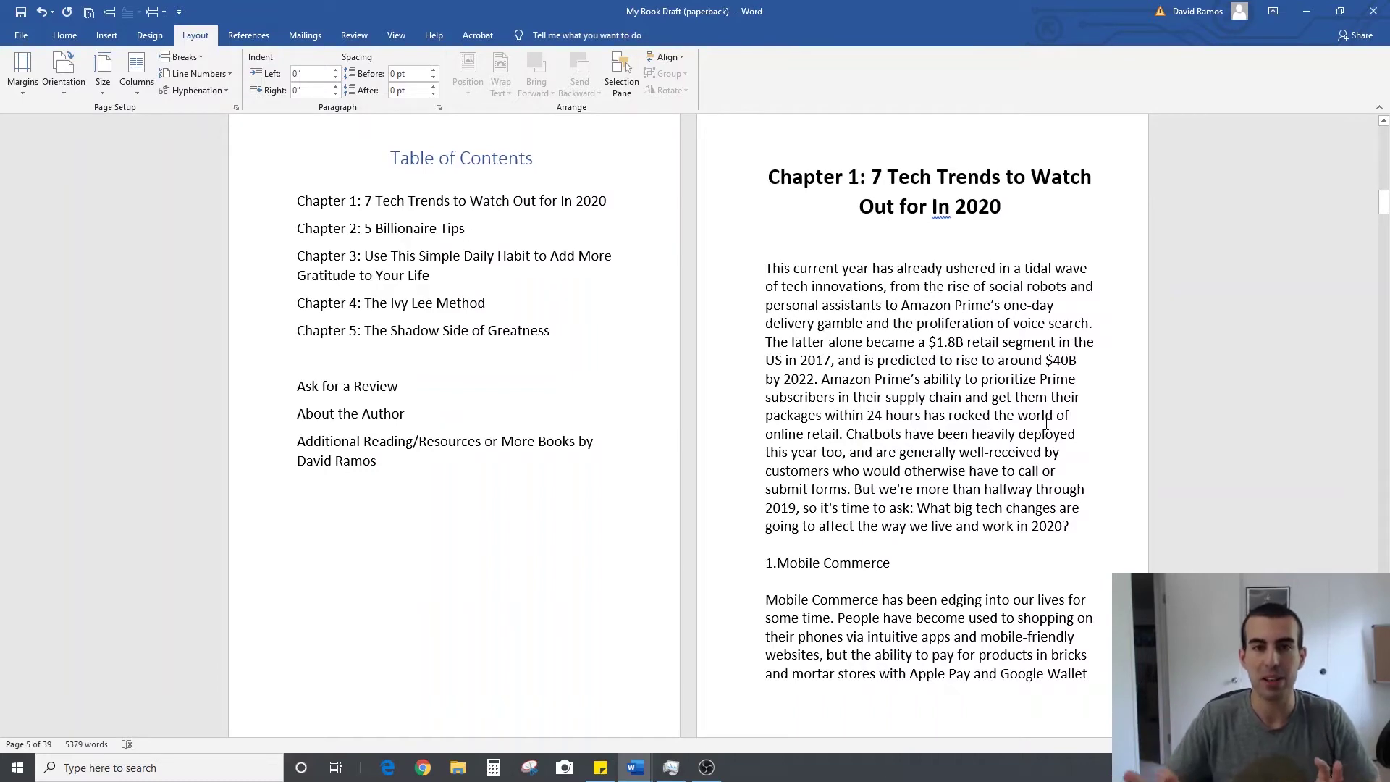
{"action": "left_click_drag", "start_coordinate": [763, 268], "coordinate": [1070, 307]}
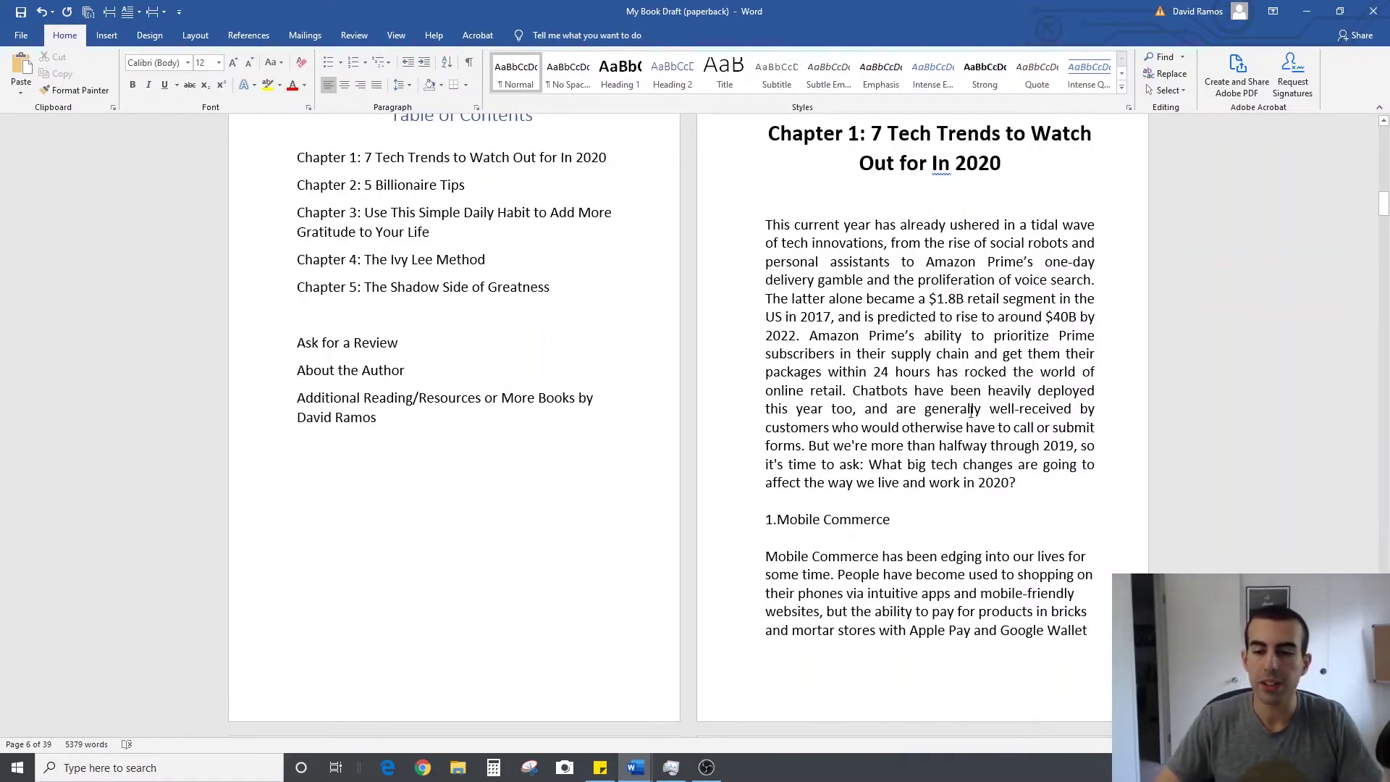
{"action": "scroll", "coordinate": [939, 370], "scroll_direction": "down", "scroll_amount": 5}
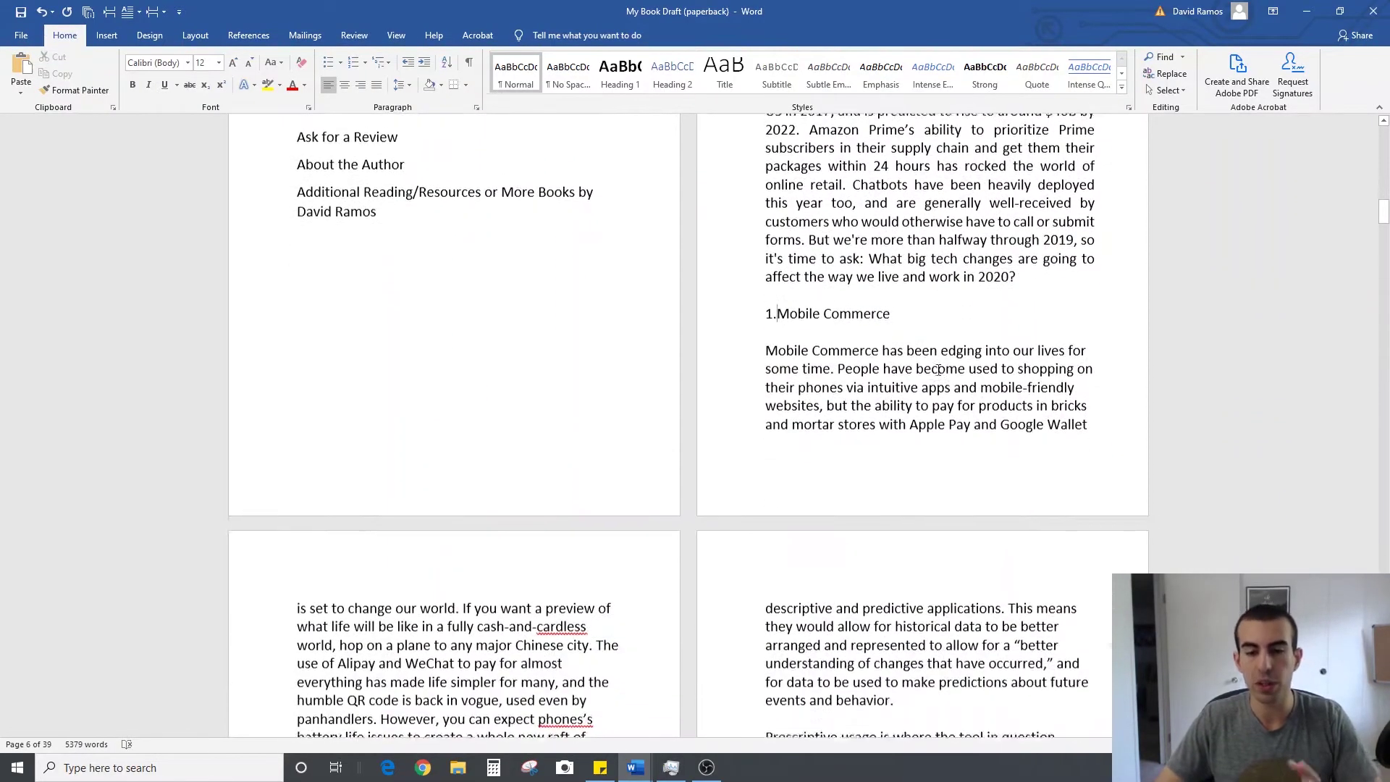
{"action": "scroll", "coordinate": [786, 352], "scroll_direction": "down", "scroll_amount": 3}
{"action": "left_click_drag", "start_coordinate": [767, 206], "coordinate": [607, 614]}
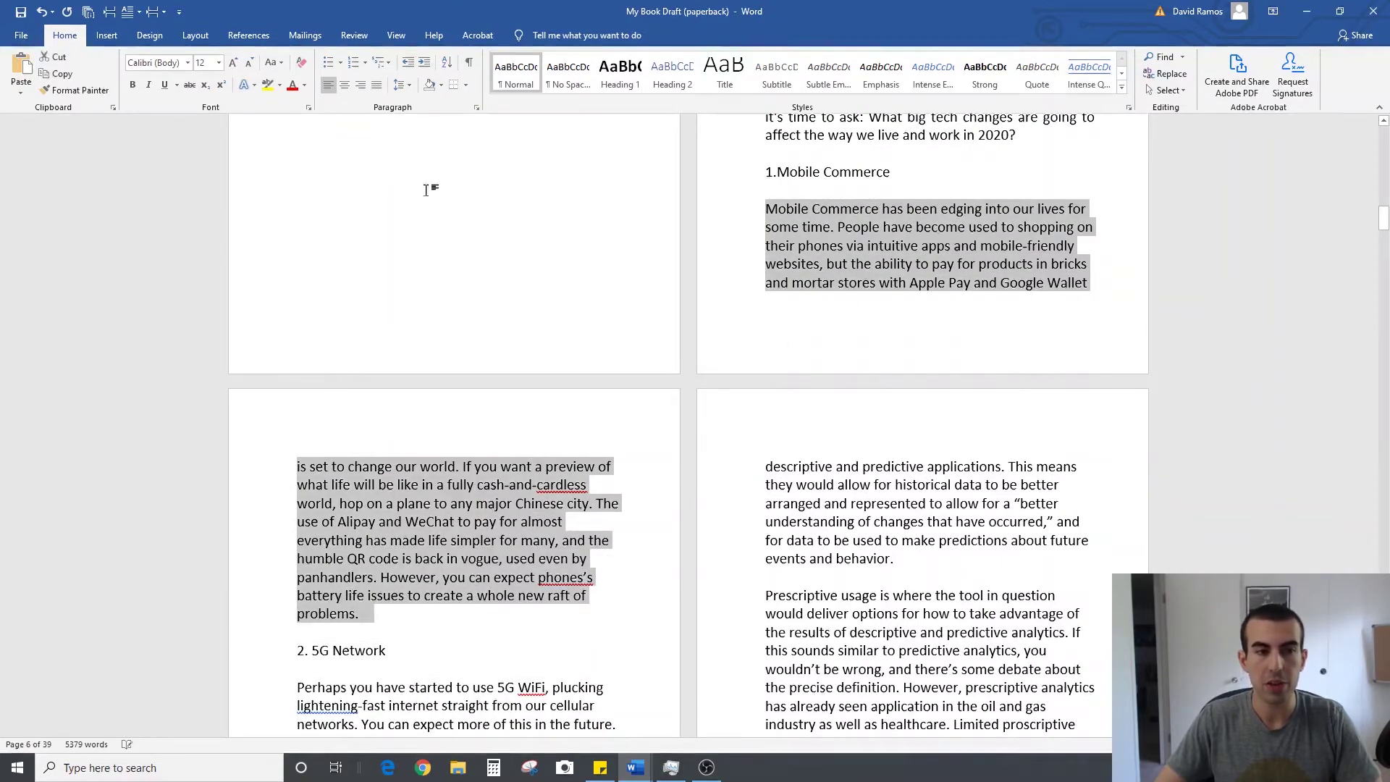
{"action": "left_click", "coordinate": [376, 84]}
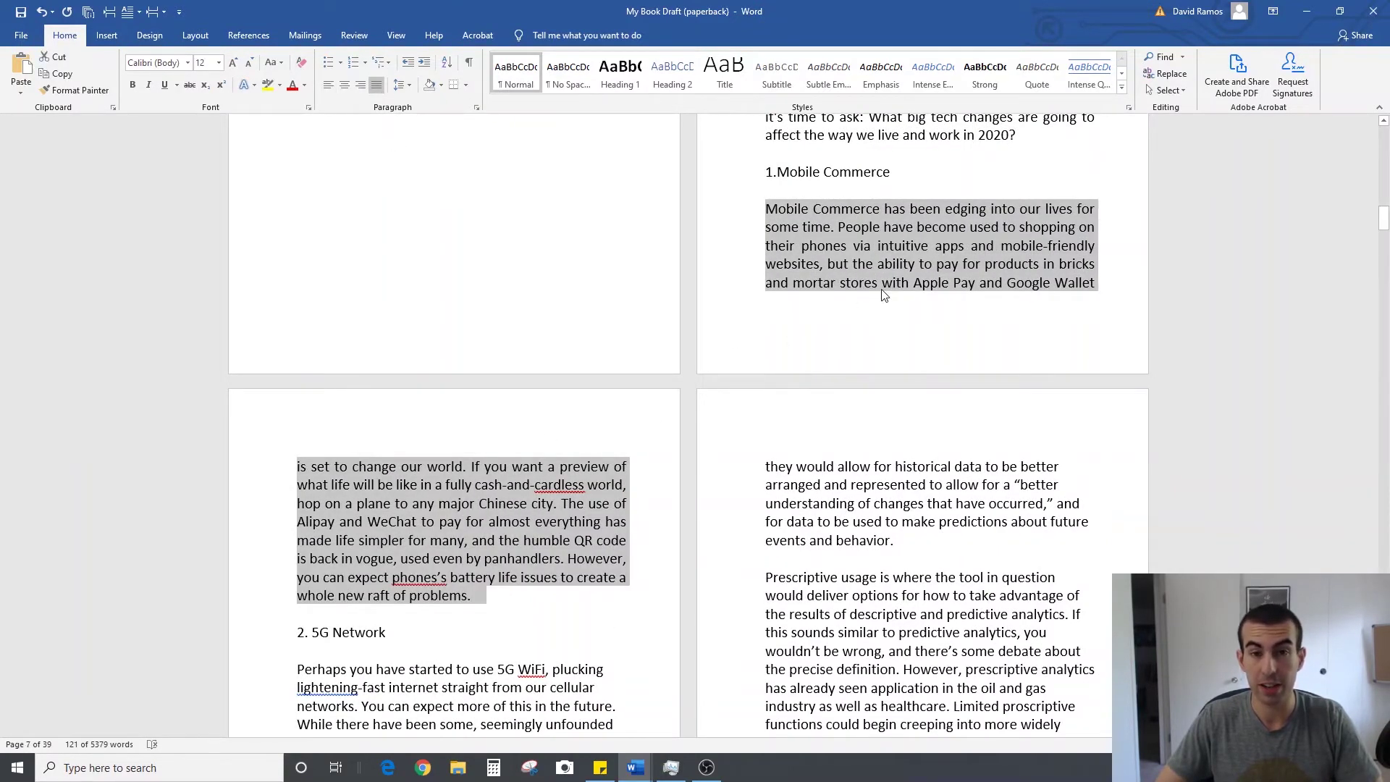
Justify the body text under 2. 5G Network and both paragraphs under 3. Prescriptive Analytics.
{"action": "scroll", "coordinate": [882, 289], "scroll_direction": "down", "scroll_amount": 8}
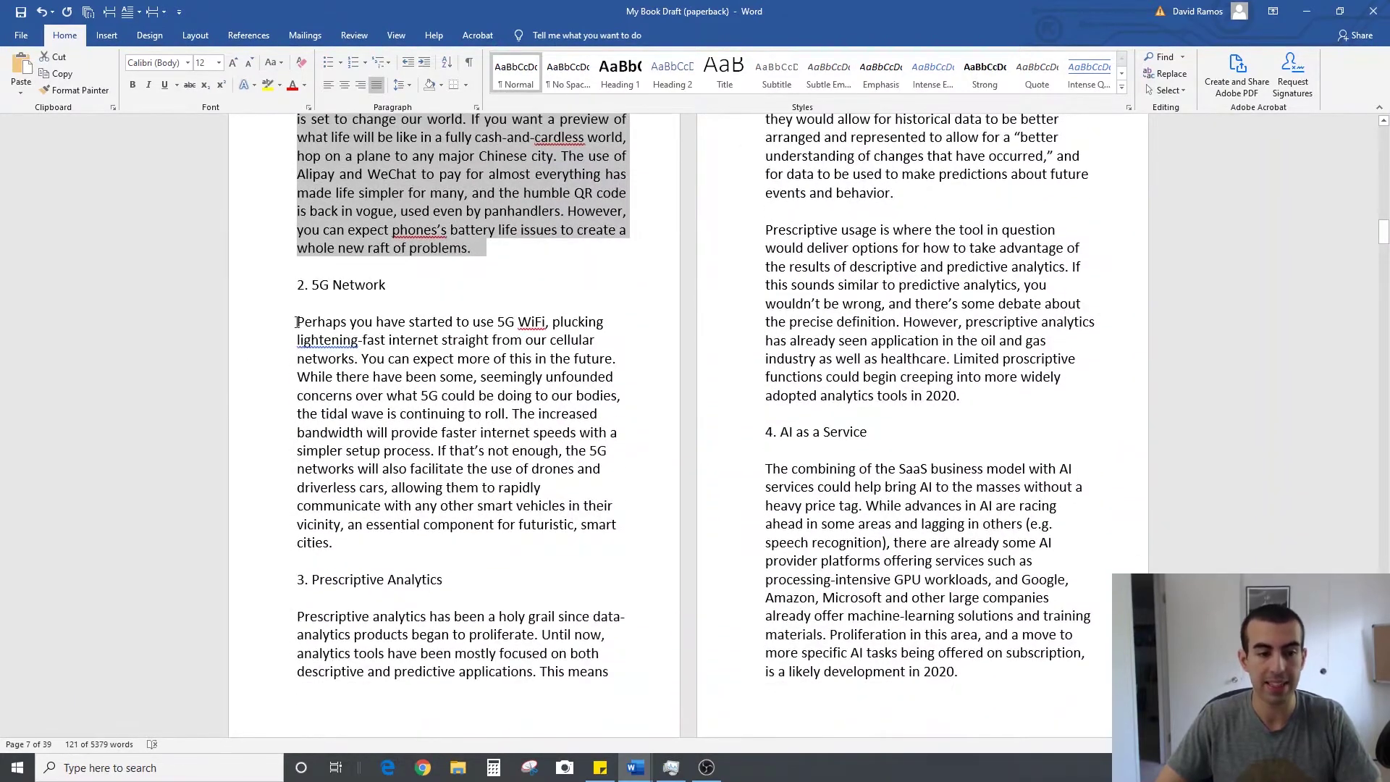
{"action": "left_click_drag", "start_coordinate": [296, 322], "coordinate": [340, 548]}
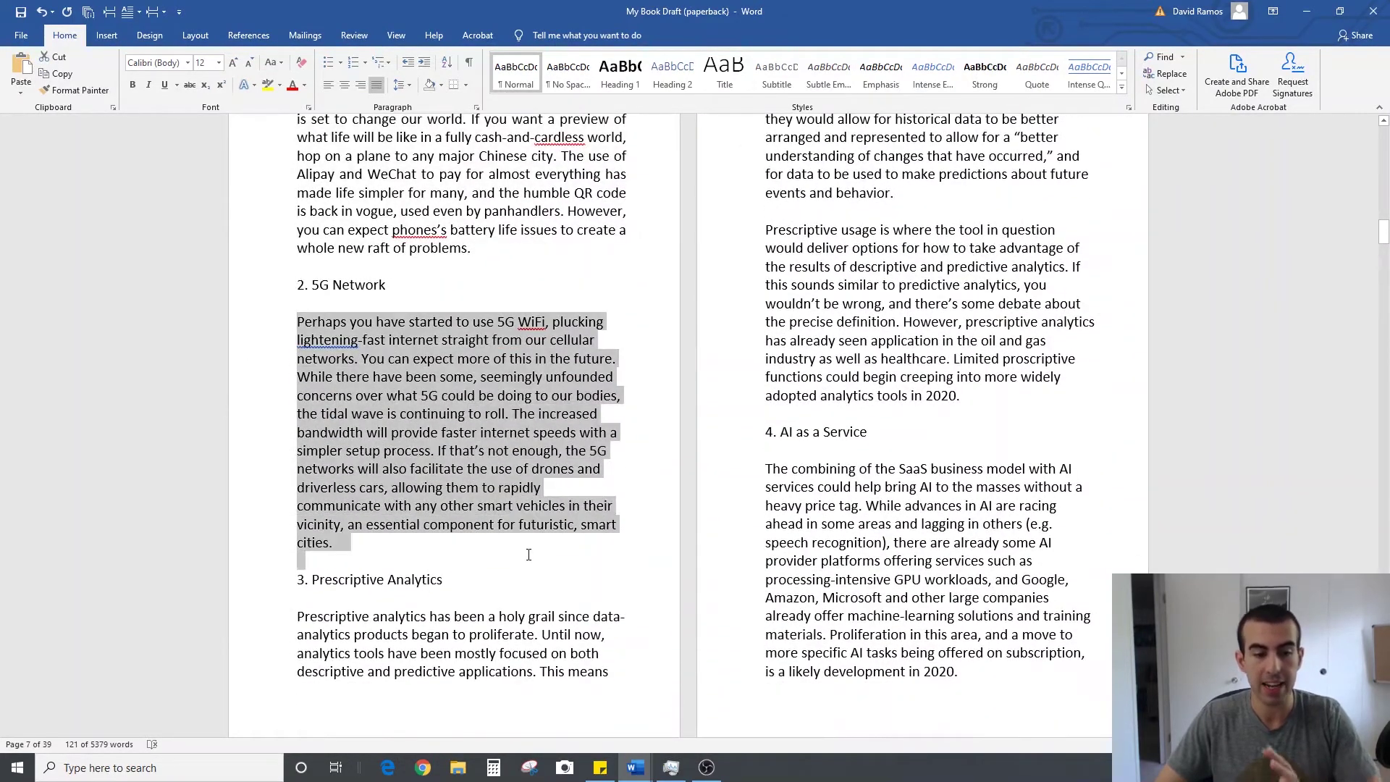
{"action": "left_click", "coordinate": [377, 84]}
{"action": "scroll", "coordinate": [499, 529], "scroll_direction": "down", "scroll_amount": 2}
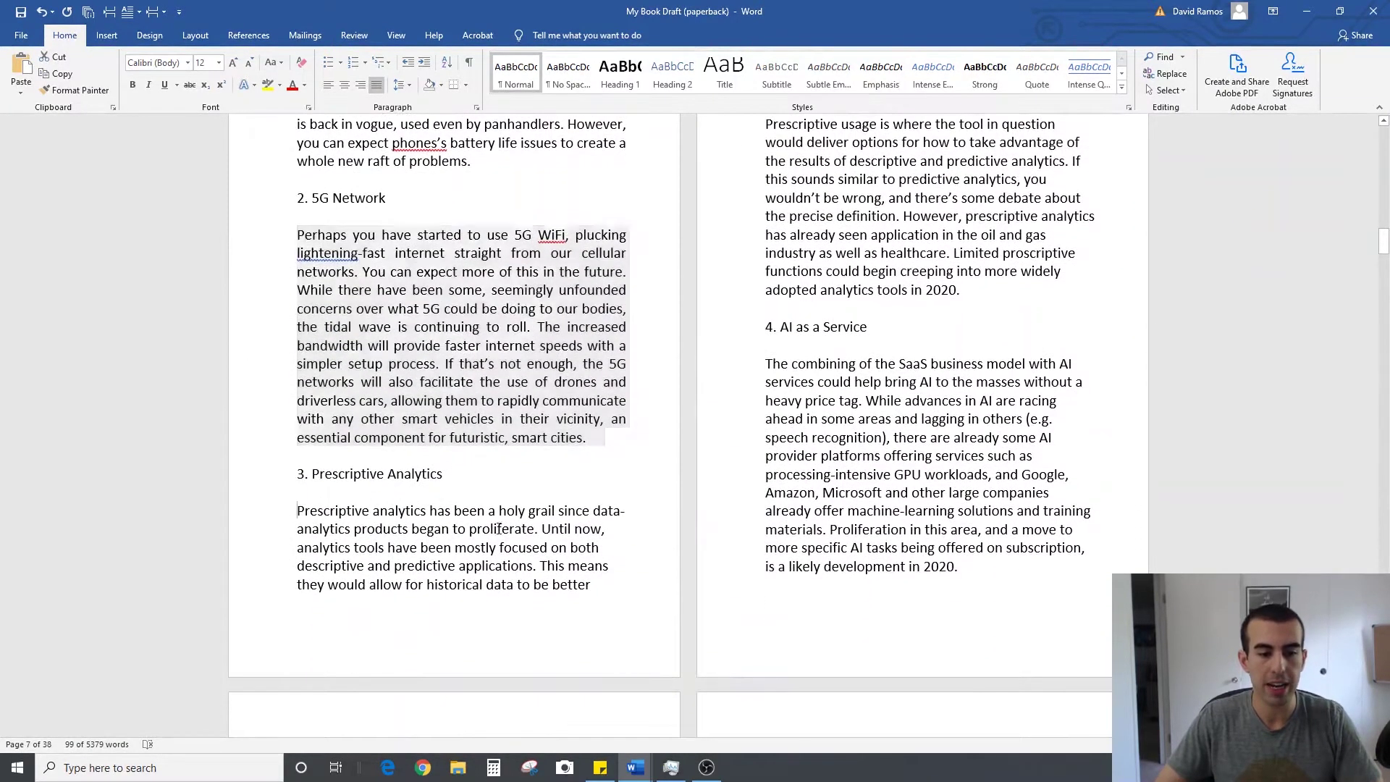
{"action": "left_click_drag", "start_coordinate": [297, 511], "coordinate": [974, 422]}
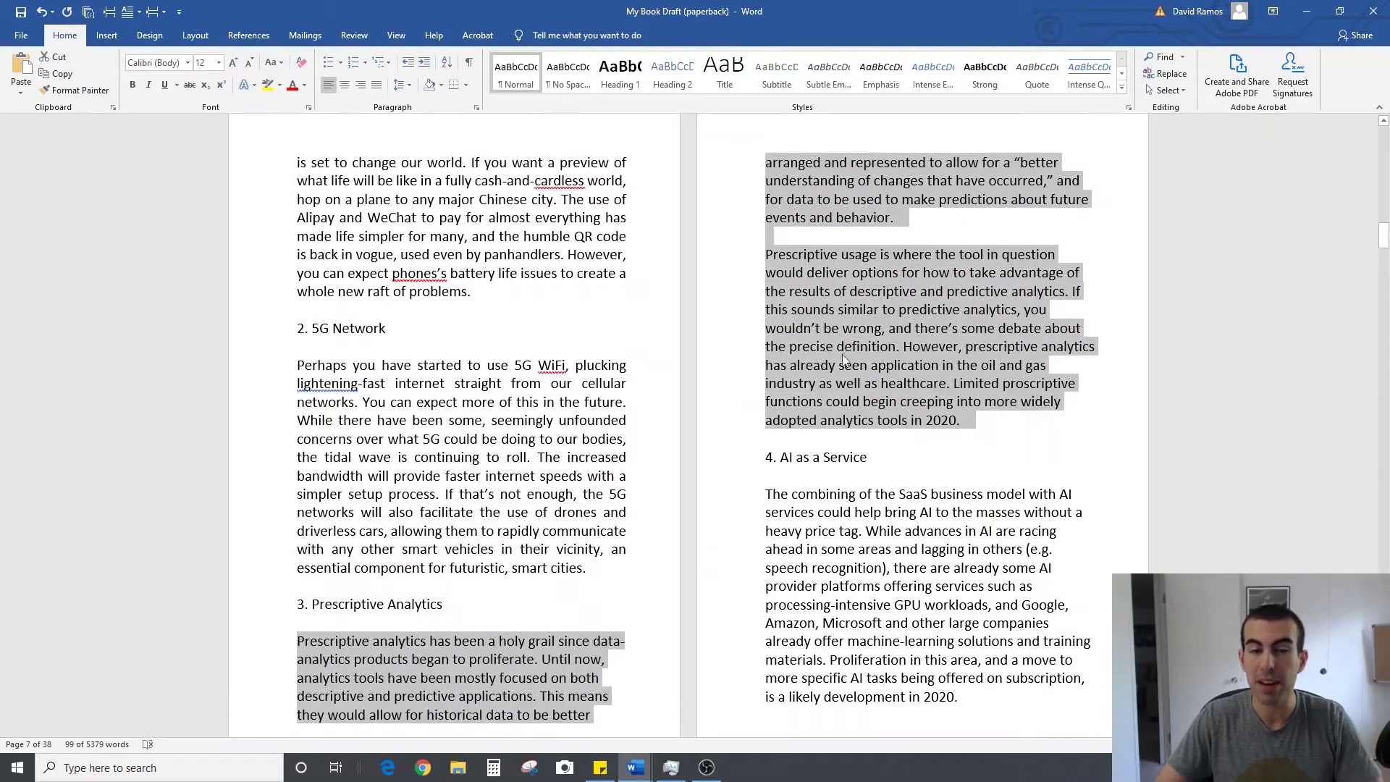
{"action": "left_click", "coordinate": [376, 84]}
Justify the paragraph under 4. AI as a Service in Chapter 1.
{"action": "scroll", "coordinate": [790, 266], "scroll_direction": "down", "scroll_amount": 3}
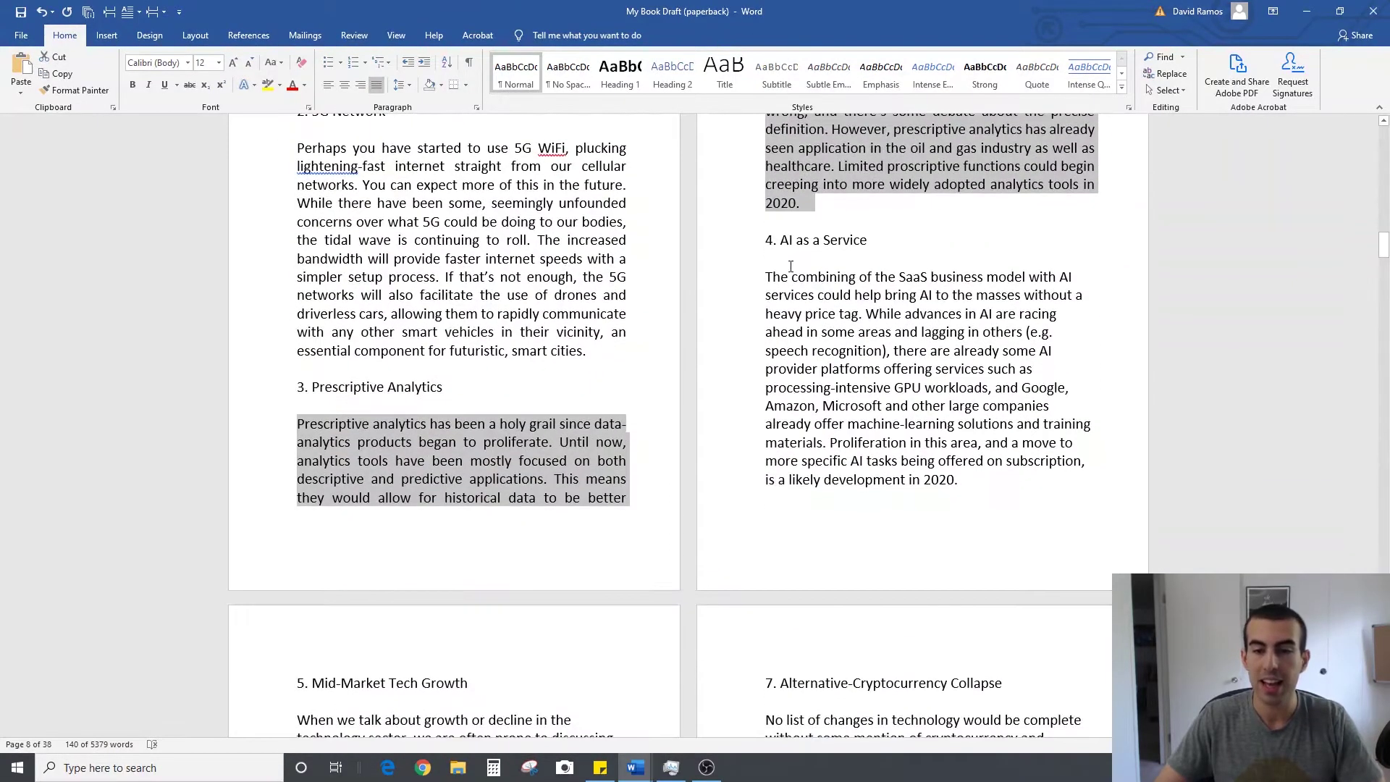
{"action": "left_click_drag", "start_coordinate": [767, 277], "coordinate": [1046, 301]}
{"action": "scroll", "coordinate": [898, 290], "scroll_direction": "down", "scroll_amount": 2}
{"action": "key", "text": "ctrl+j"}
{"action": "scroll", "coordinate": [927, 511], "scroll_direction": "up", "scroll_amount": 2}
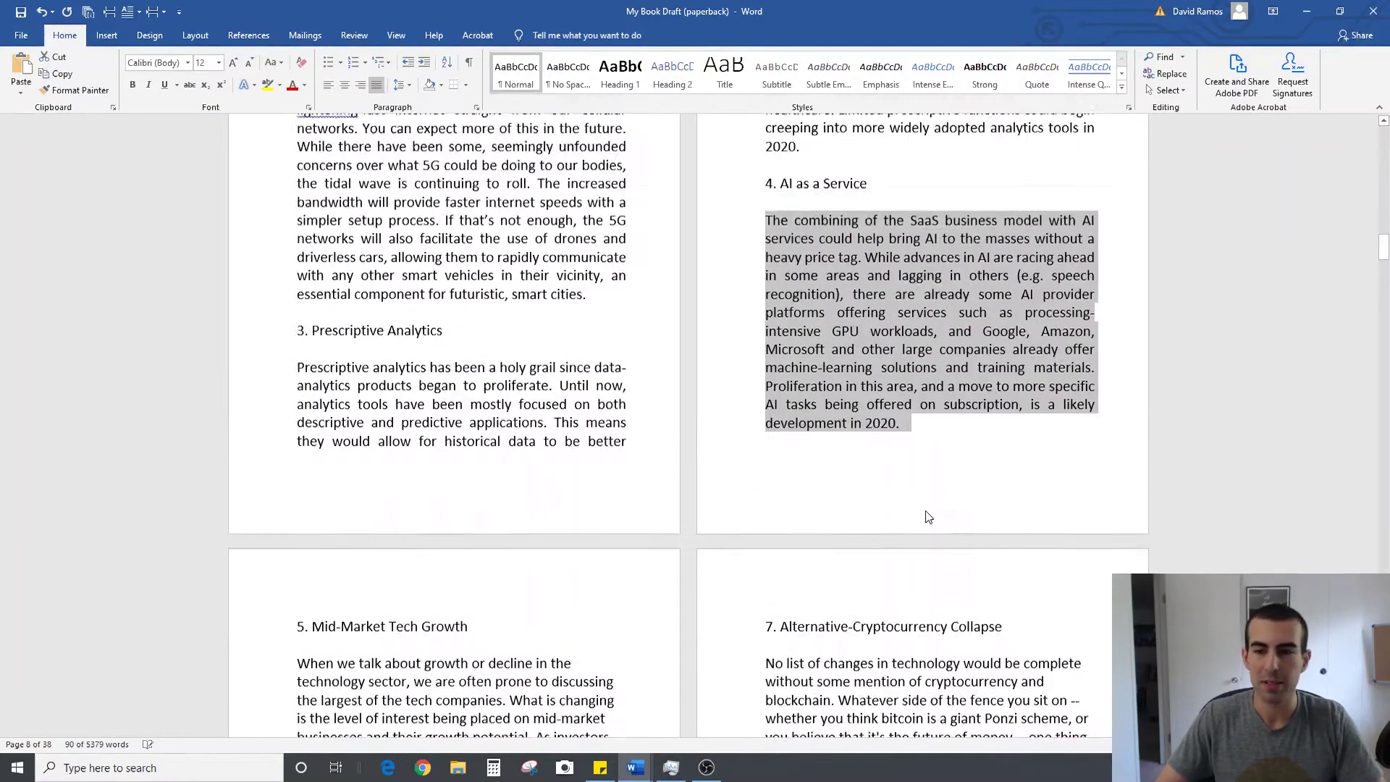
Justify the text under 5. Mid-Market Tech Growth and 6. The Decline of APPs.
{"action": "scroll", "coordinate": [927, 511], "scroll_direction": "down", "scroll_amount": 5}
{"action": "left_click_drag", "start_coordinate": [297, 242], "coordinate": [537, 525]}
{"action": "left_click", "coordinate": [377, 84]}
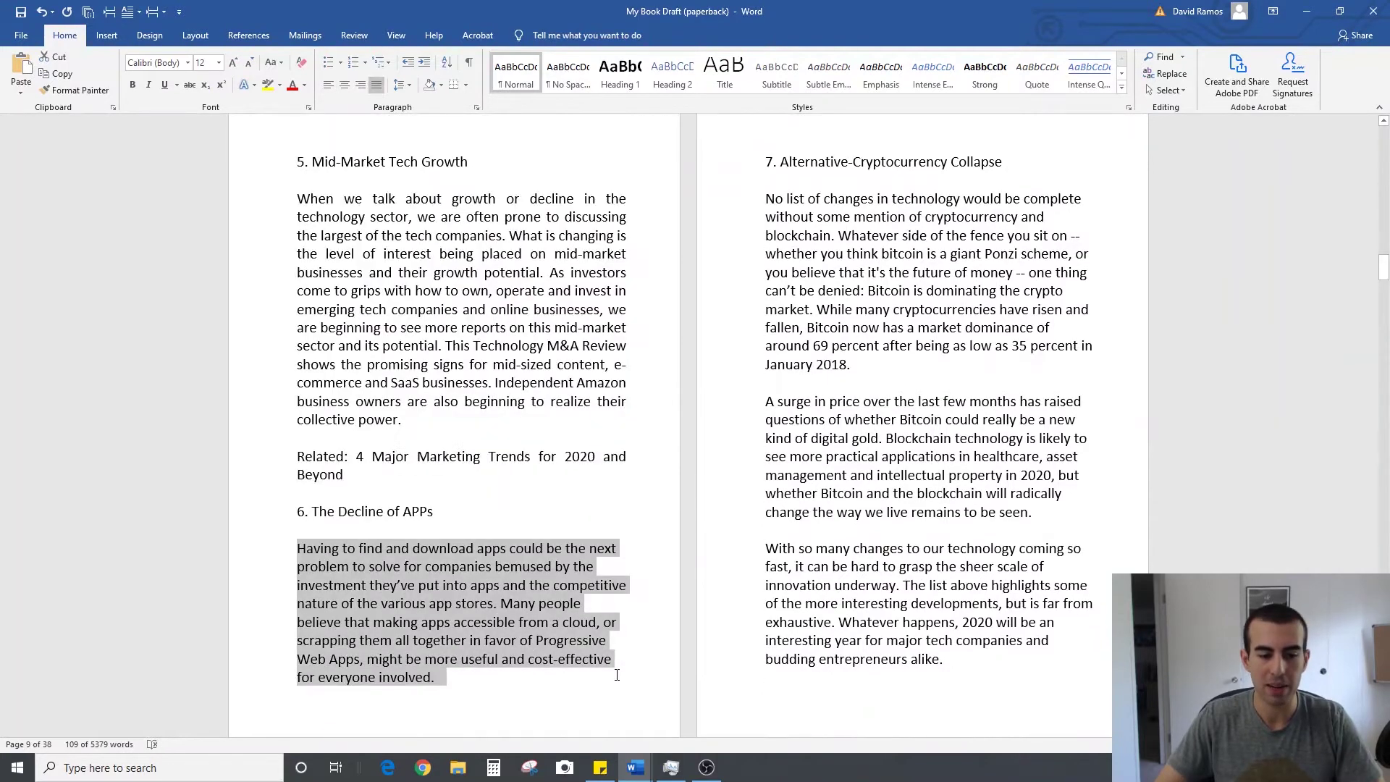
{"action": "left_click", "coordinate": [376, 85]}
Justify all paragraphs under 7. Alternative-Cryptocurrency Collapse to the end of Chapter 1.
{"action": "scroll", "coordinate": [797, 251], "scroll_direction": "down", "scroll_amount": 3}
{"action": "left_click_drag", "start_coordinate": [766, 199], "coordinate": [945, 399]}
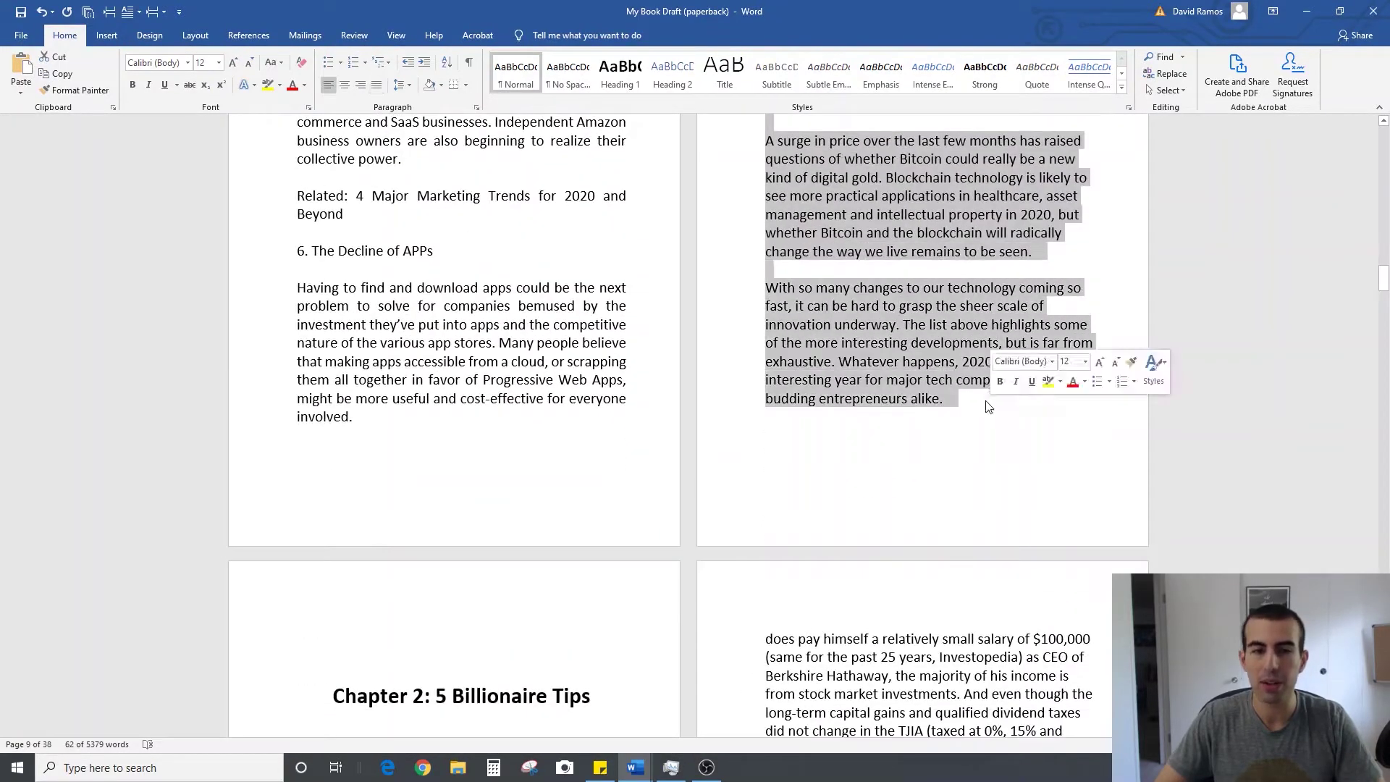
{"action": "left_click", "coordinate": [376, 85]}
Justify the two opening paragraphs of Chapter 2, above the subheading The First 3 Things.
{"action": "scroll", "coordinate": [464, 363], "scroll_direction": "down", "scroll_amount": 8}
{"action": "left_click_drag", "start_coordinate": [297, 323], "coordinate": [354, 562]}
{"action": "left_click", "coordinate": [377, 85]}
{"action": "scroll", "coordinate": [596, 396], "scroll_direction": "down", "scroll_amount": 4}
{"action": "scroll", "coordinate": [596, 397], "scroll_direction": "up", "scroll_amount": 3}
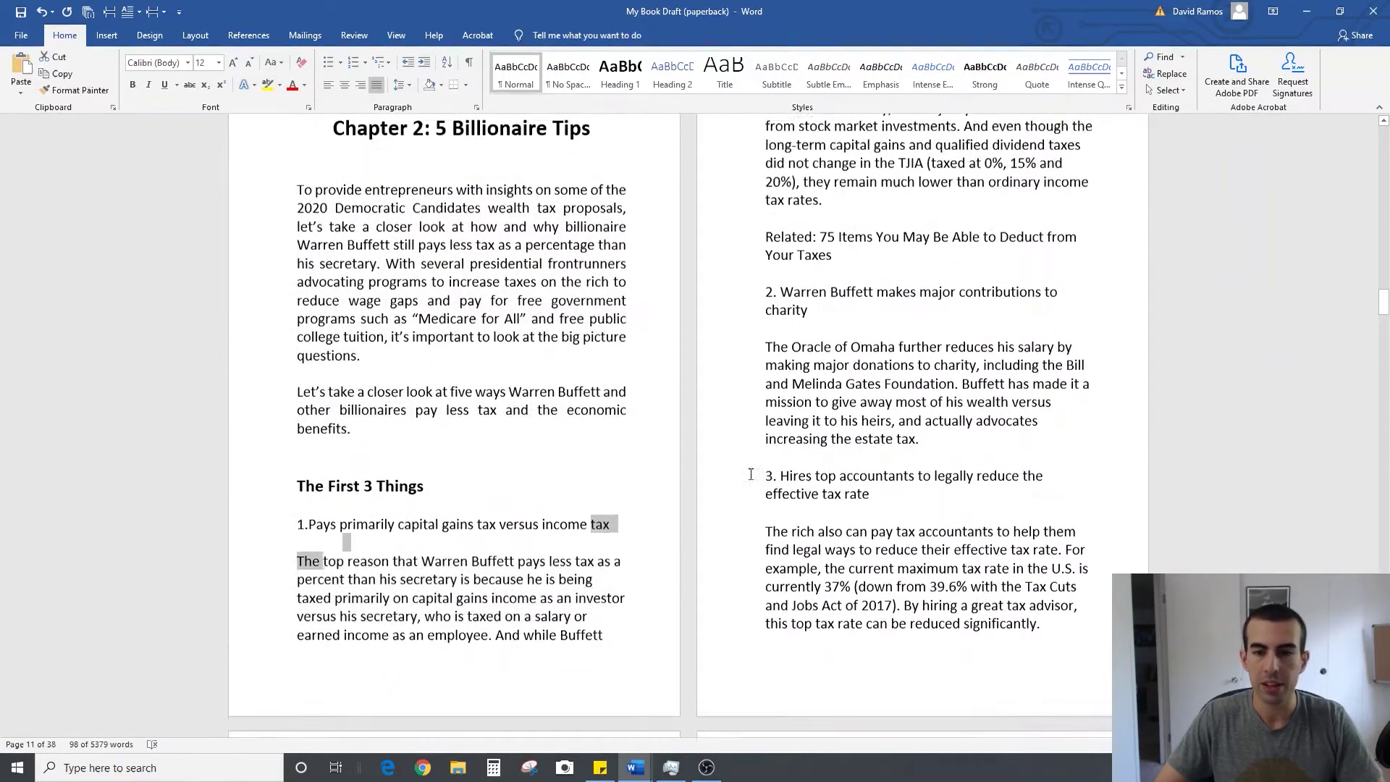
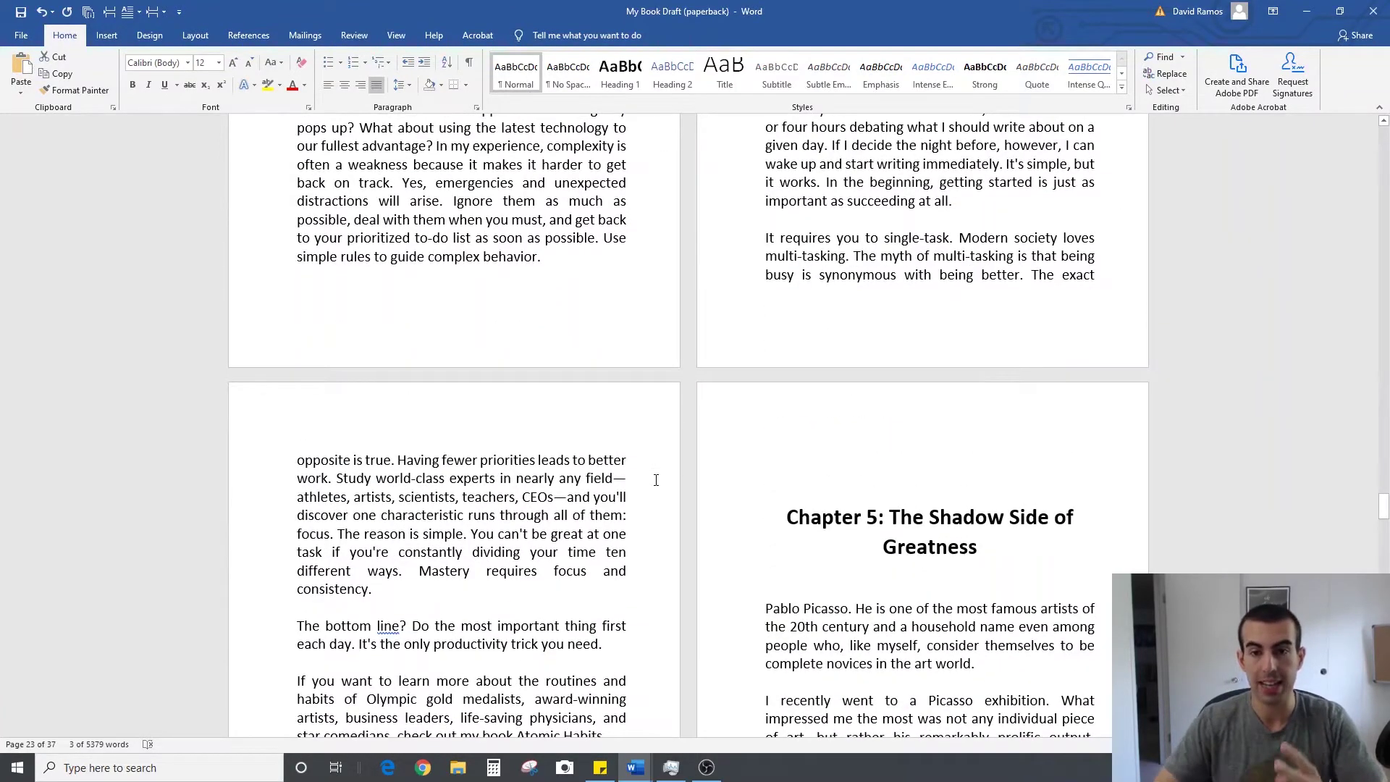
Examine the justified body text and the chapter openings from Chapter 5 back to the title page.
{"action": "scroll", "coordinate": [656, 480], "scroll_direction": "up", "scroll_amount": 15}
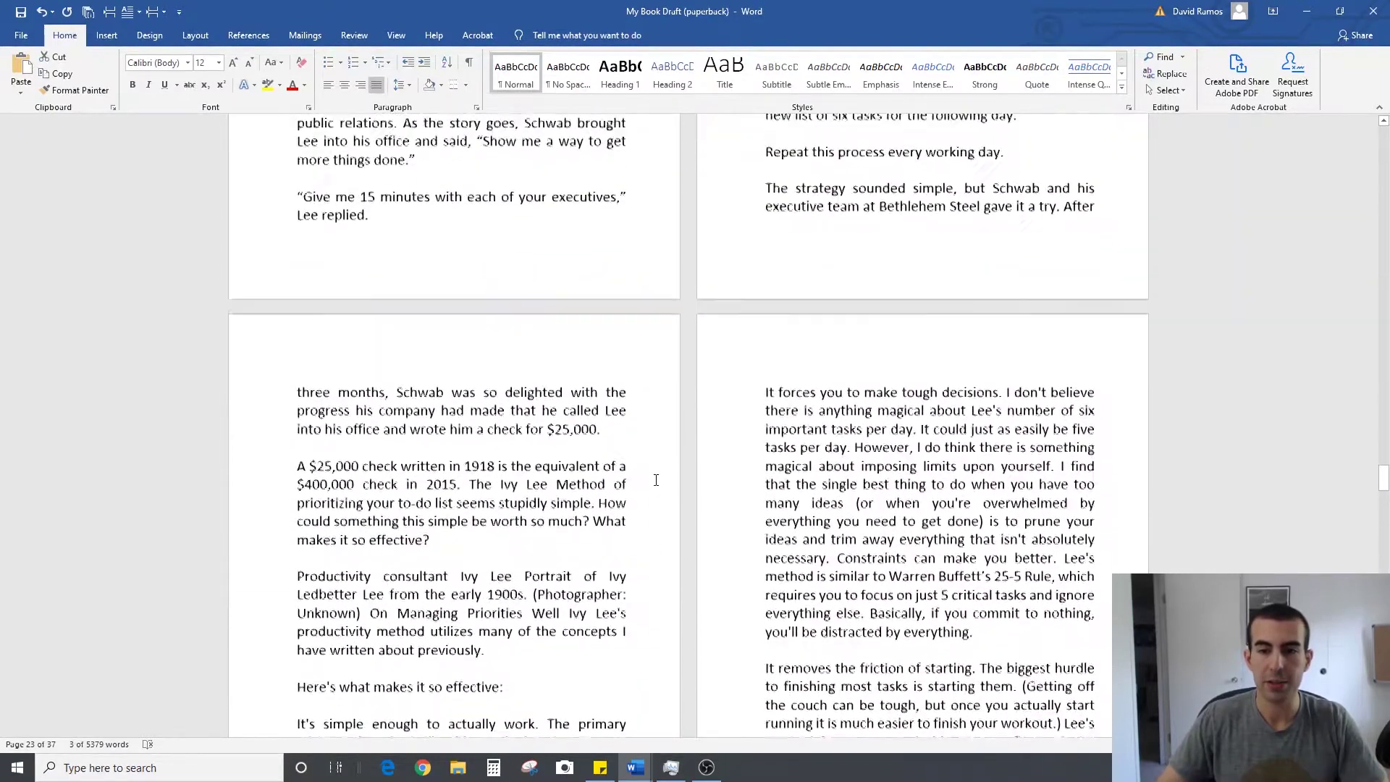
{"action": "scroll", "coordinate": [656, 480], "scroll_direction": "up", "scroll_amount": 3}
{"action": "scroll", "coordinate": [656, 480], "scroll_direction": "down", "scroll_amount": 1}
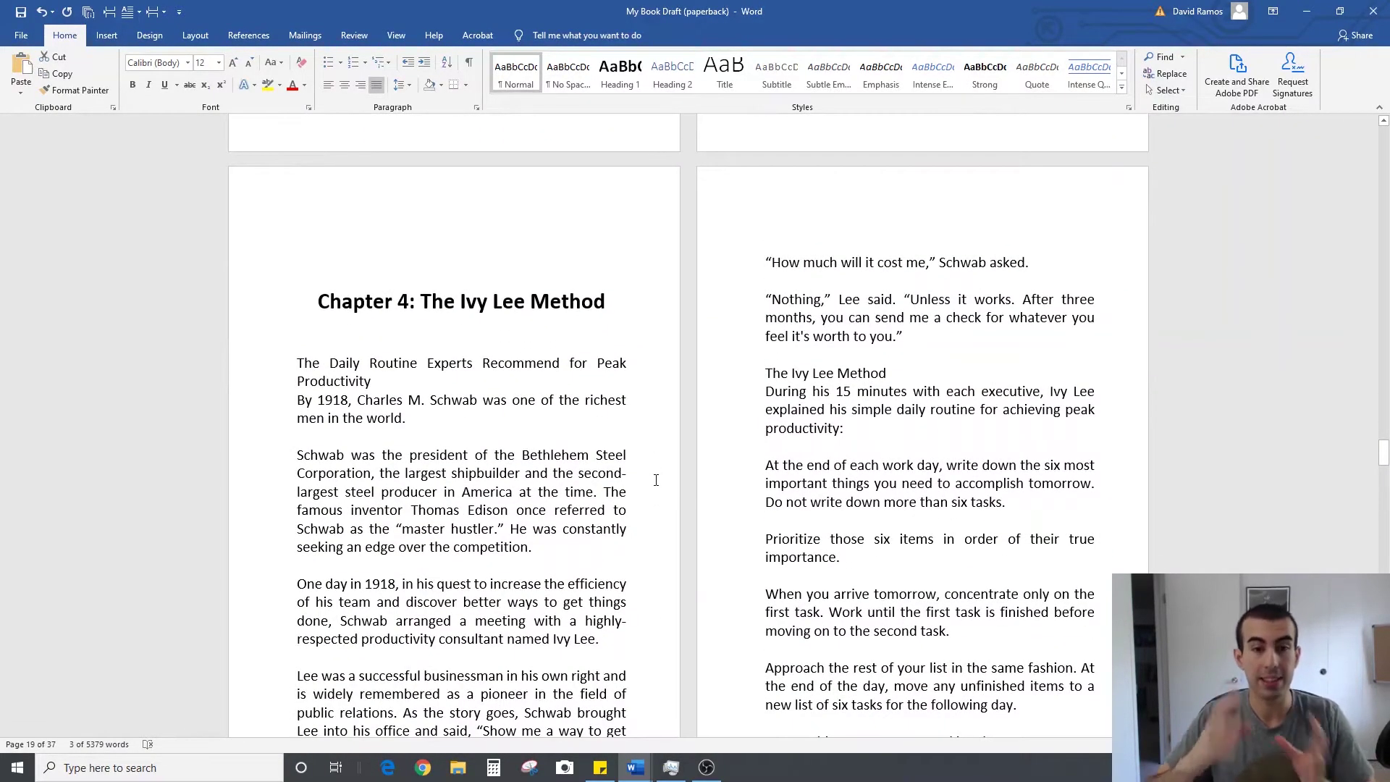
{"action": "scroll", "coordinate": [656, 480], "scroll_direction": "up", "scroll_amount": 10}
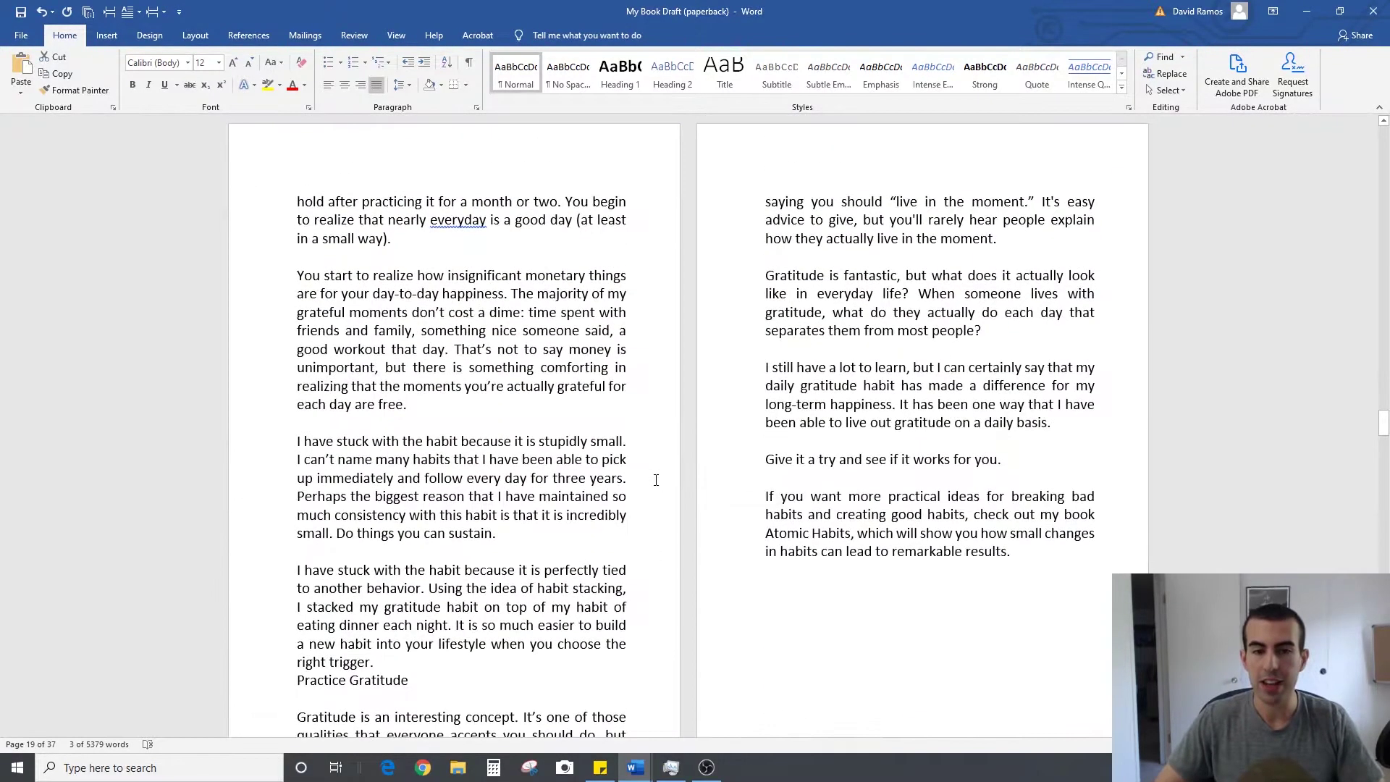
{"action": "scroll", "coordinate": [656, 480], "scroll_direction": "up", "scroll_amount": 15}
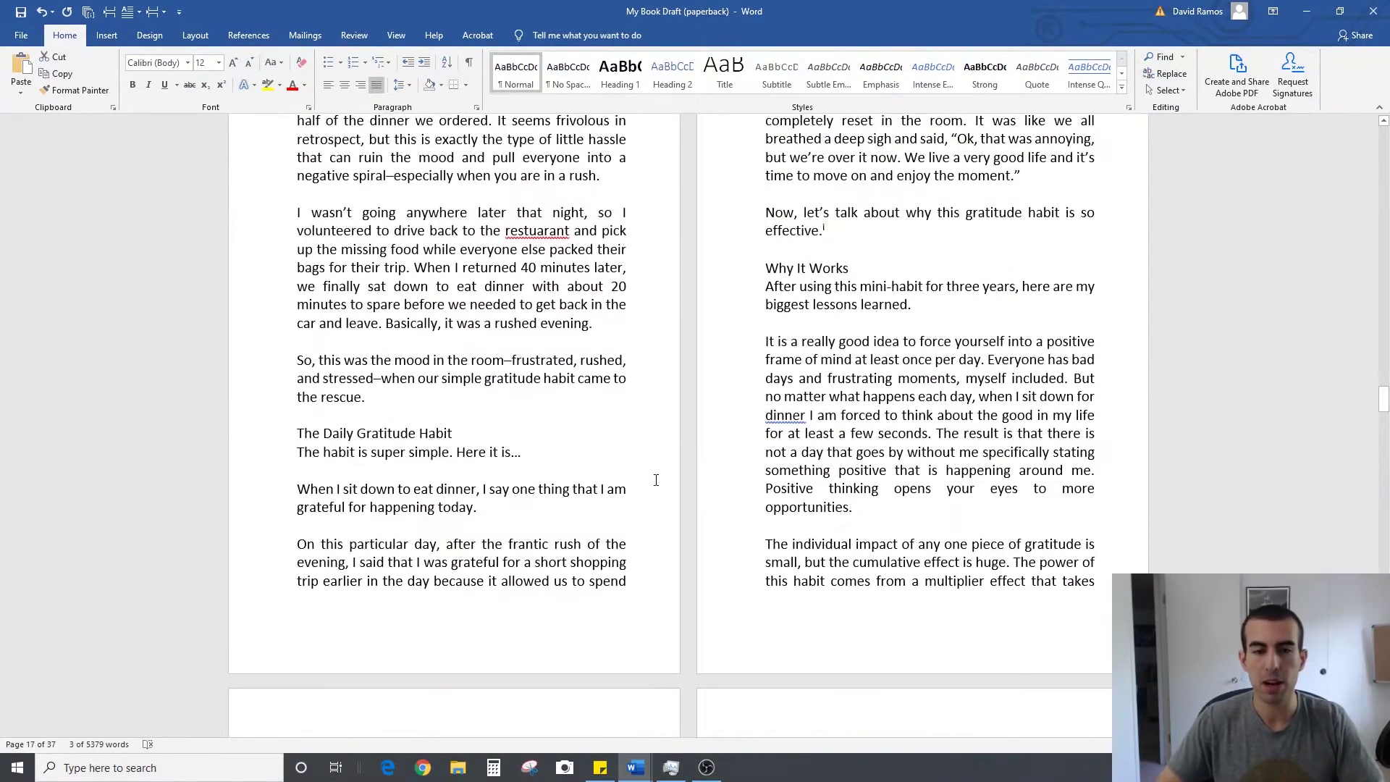
{"action": "scroll", "coordinate": [656, 480], "scroll_direction": "up", "scroll_amount": 12}
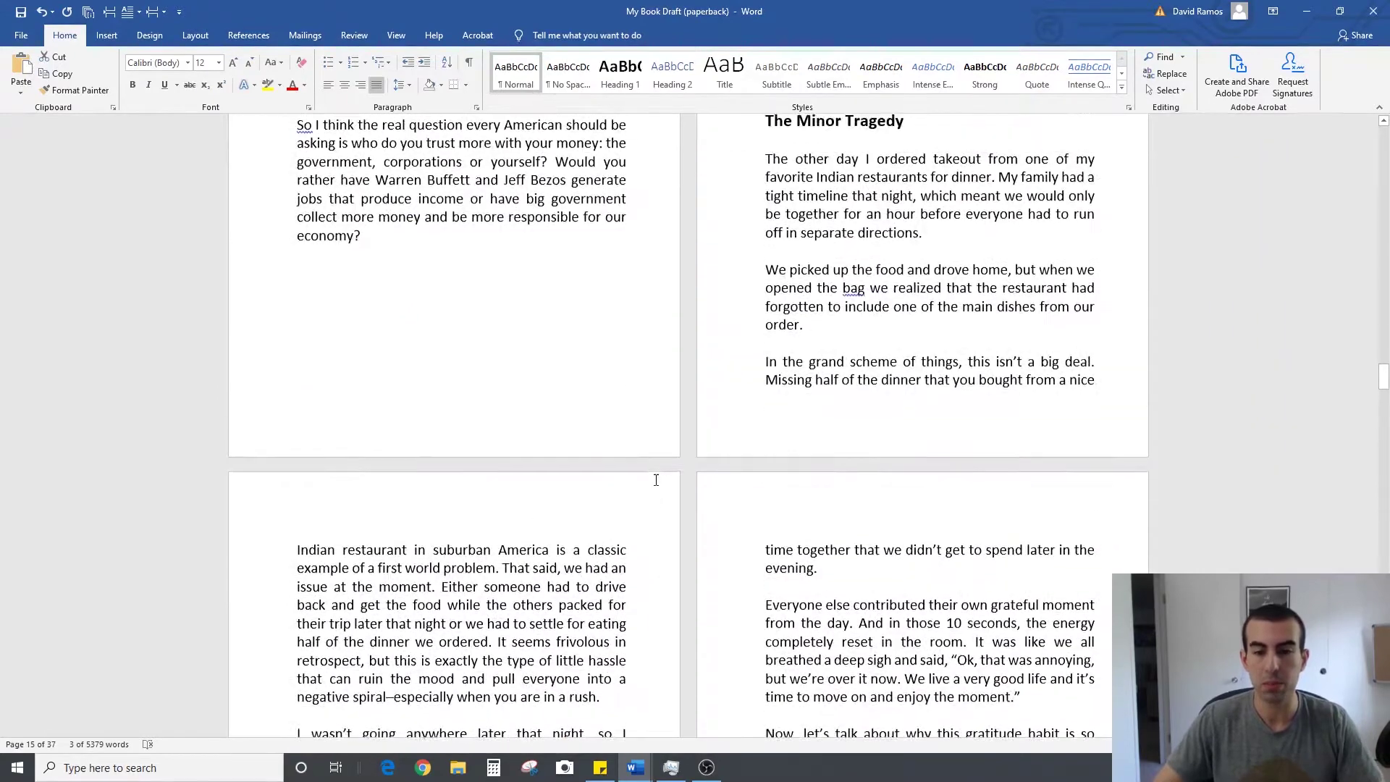
{"action": "scroll", "coordinate": [656, 480], "scroll_direction": "up", "scroll_amount": 3}
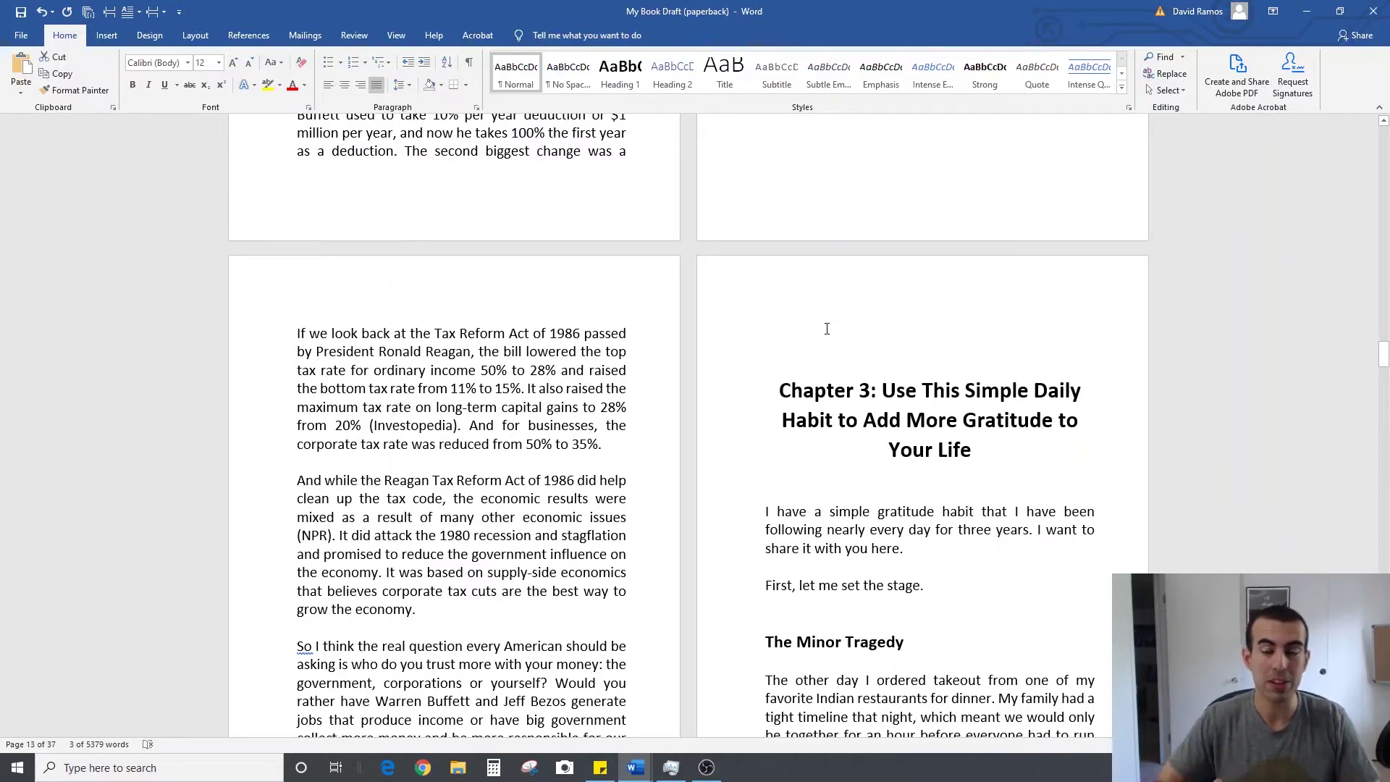
{"action": "left_click", "coordinate": [926, 640]}
{"action": "scroll", "coordinate": [963, 521], "scroll_direction": "up", "scroll_amount": 20}
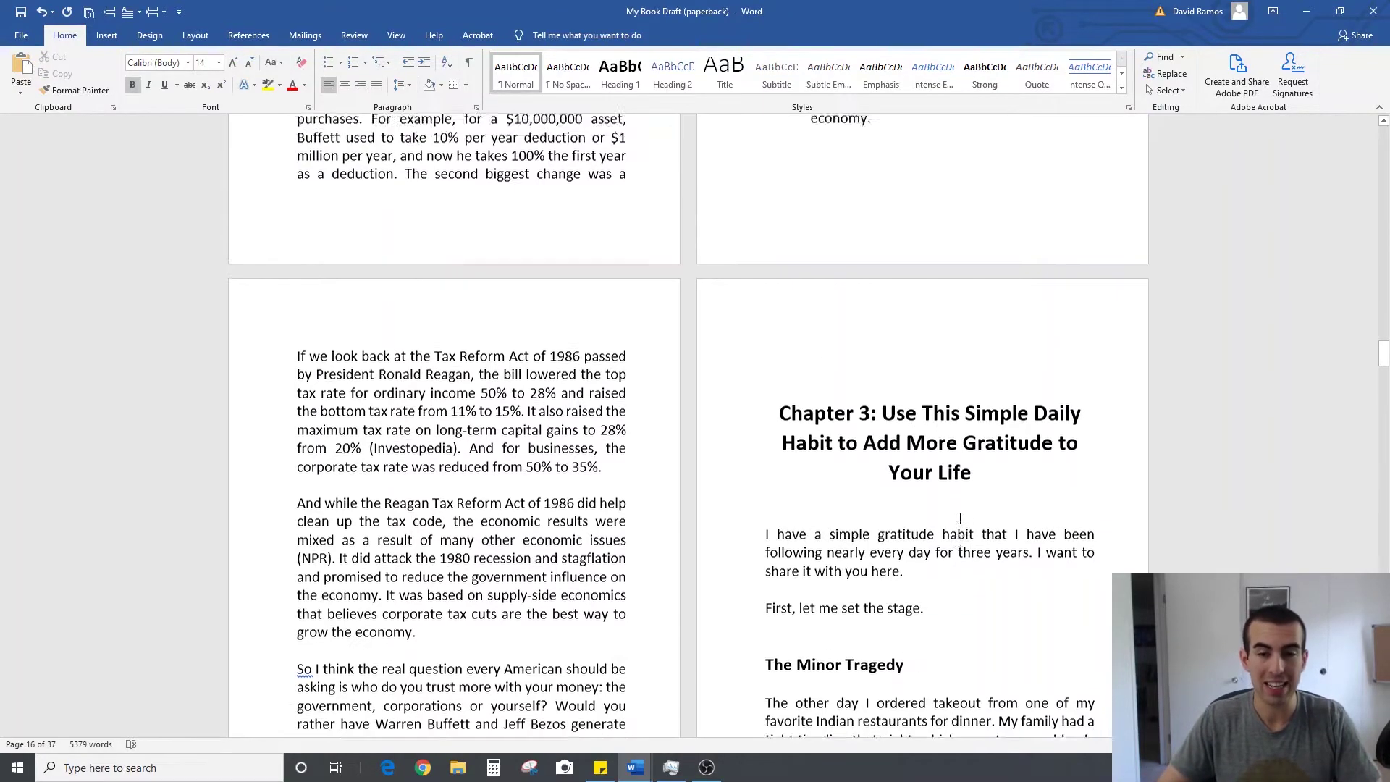
{"action": "scroll", "coordinate": [961, 519], "scroll_direction": "up", "scroll_amount": 20}
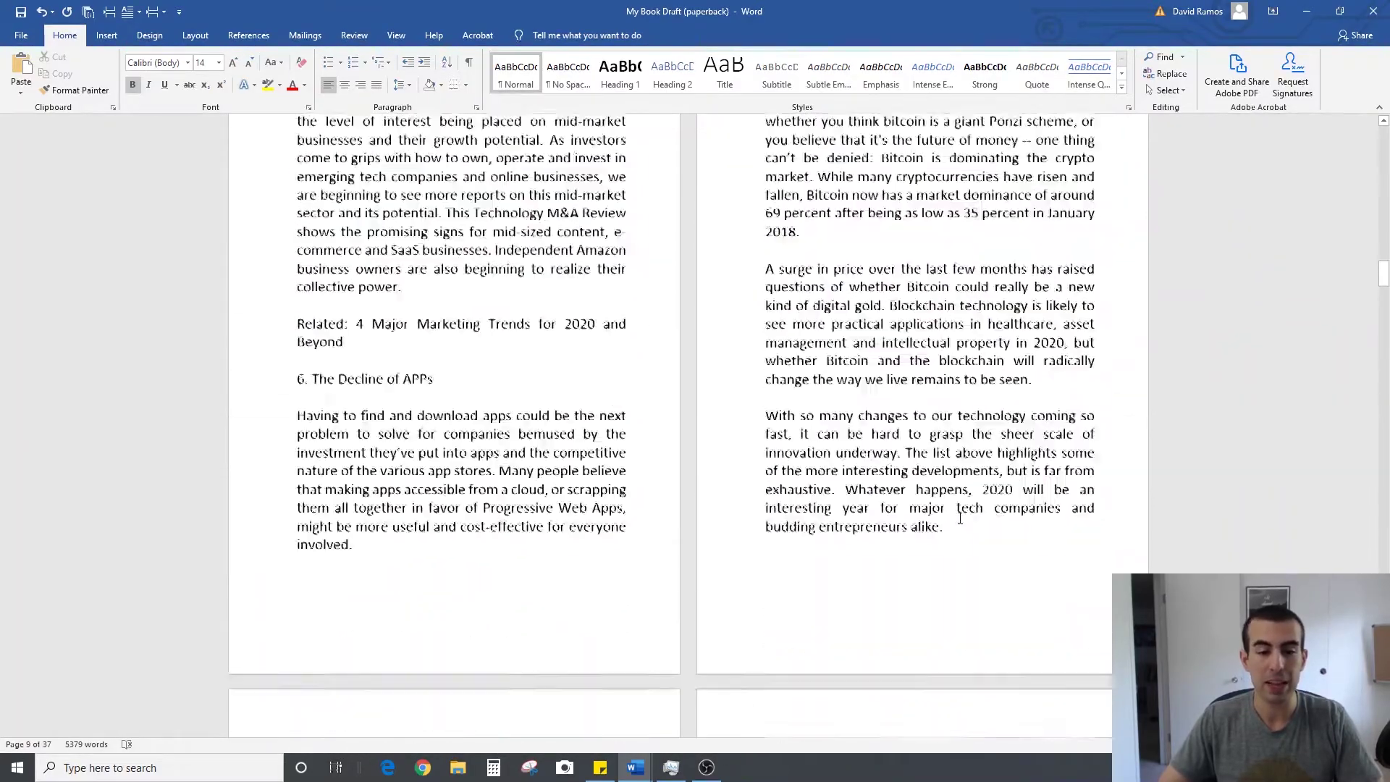
{"action": "scroll", "coordinate": [961, 518], "scroll_direction": "up", "scroll_amount": 20}
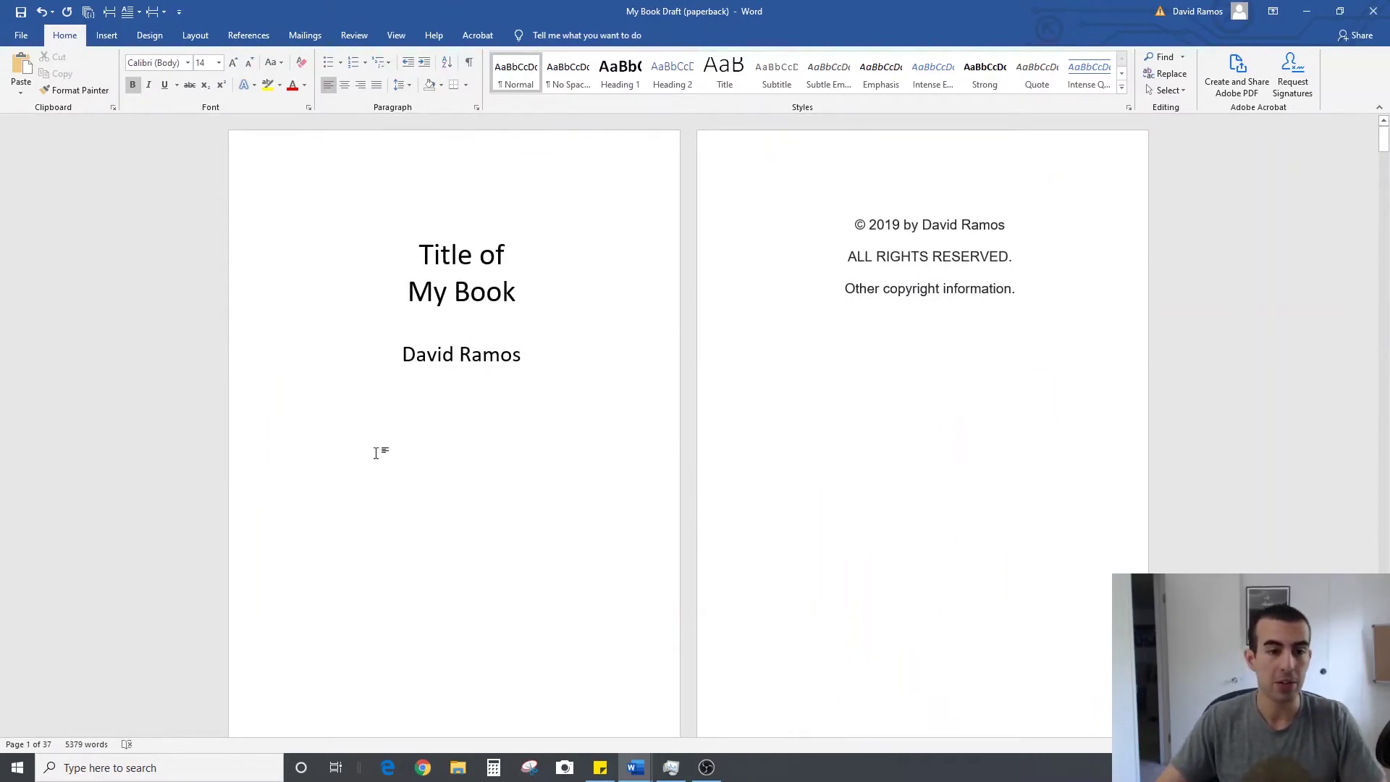
Show the formatting marks and add two blank lines above the book title on the title page.
{"action": "scroll", "coordinate": [357, 429], "scroll_direction": "down", "scroll_amount": 3}
{"action": "scroll", "coordinate": [473, 429], "scroll_direction": "up", "scroll_amount": 3}
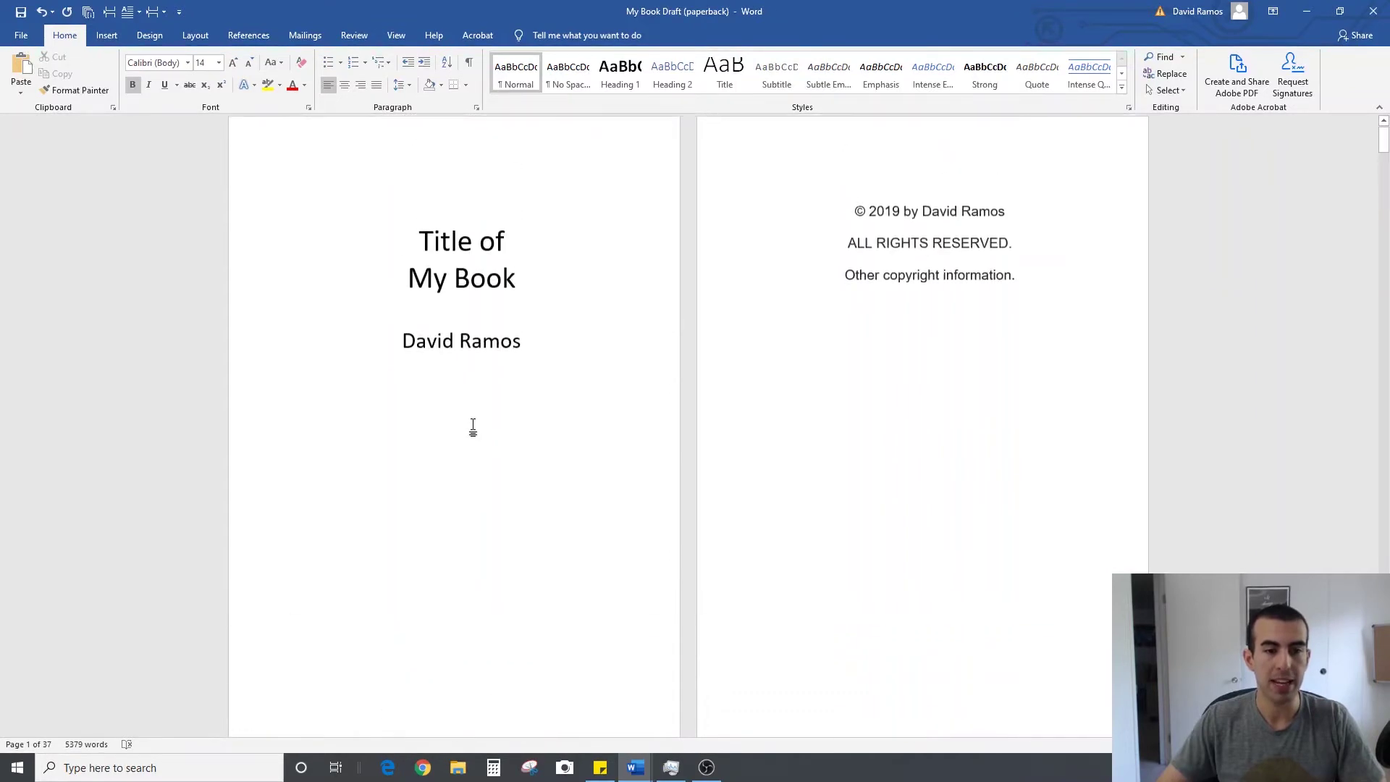
{"action": "left_click", "coordinate": [470, 62]}
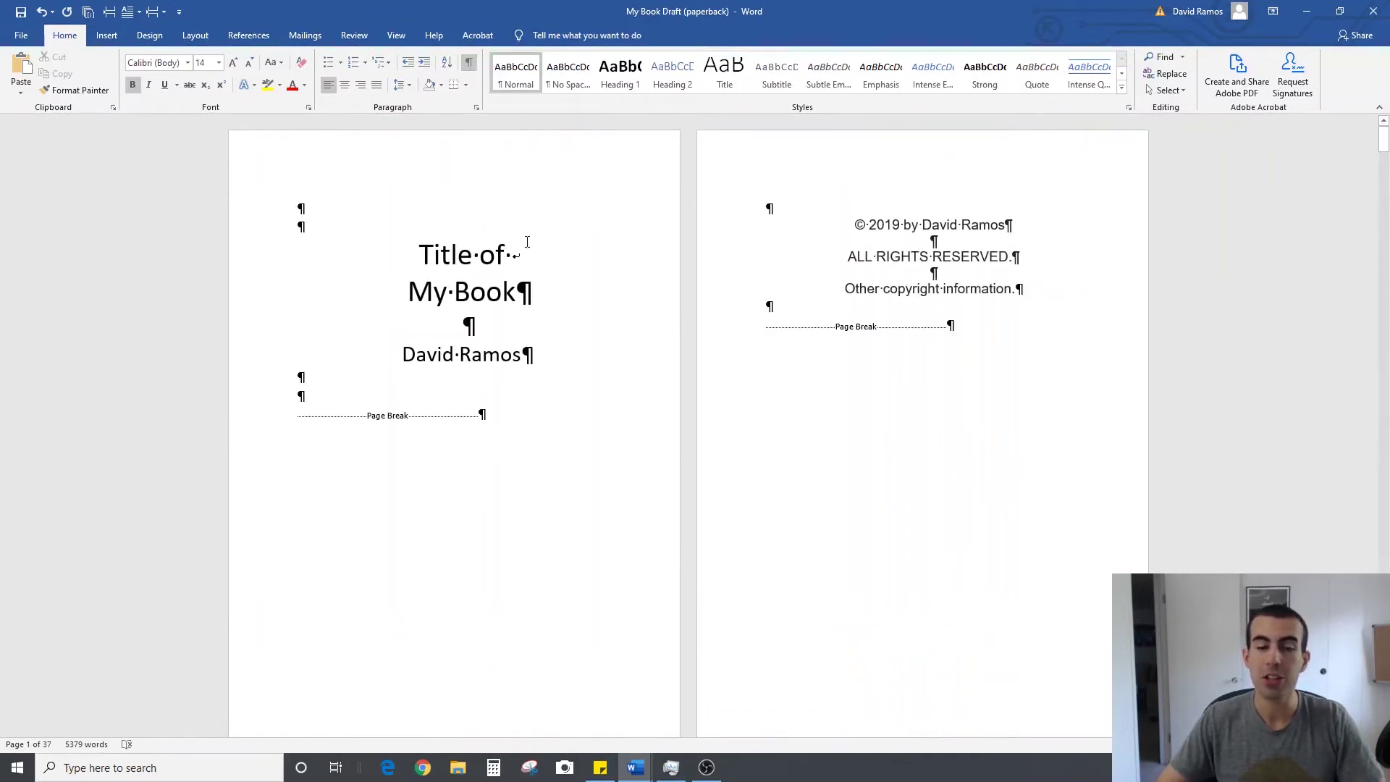
{"action": "left_click", "coordinate": [463, 215]}
{"action": "key", "text": "Return"}
{"action": "key", "text": "Return"}
Add two blank lines between the author's name and the page break on the title page, and hide the formatting marks.
{"action": "left_click", "coordinate": [398, 411]}
{"action": "key", "text": "Return"}
{"action": "left_click", "coordinate": [470, 62]}
{"action": "scroll", "coordinate": [650, 346], "scroll_direction": "down", "scroll_amount": 3}
{"action": "scroll", "coordinate": [650, 346], "scroll_direction": "up", "scroll_amount": 3}
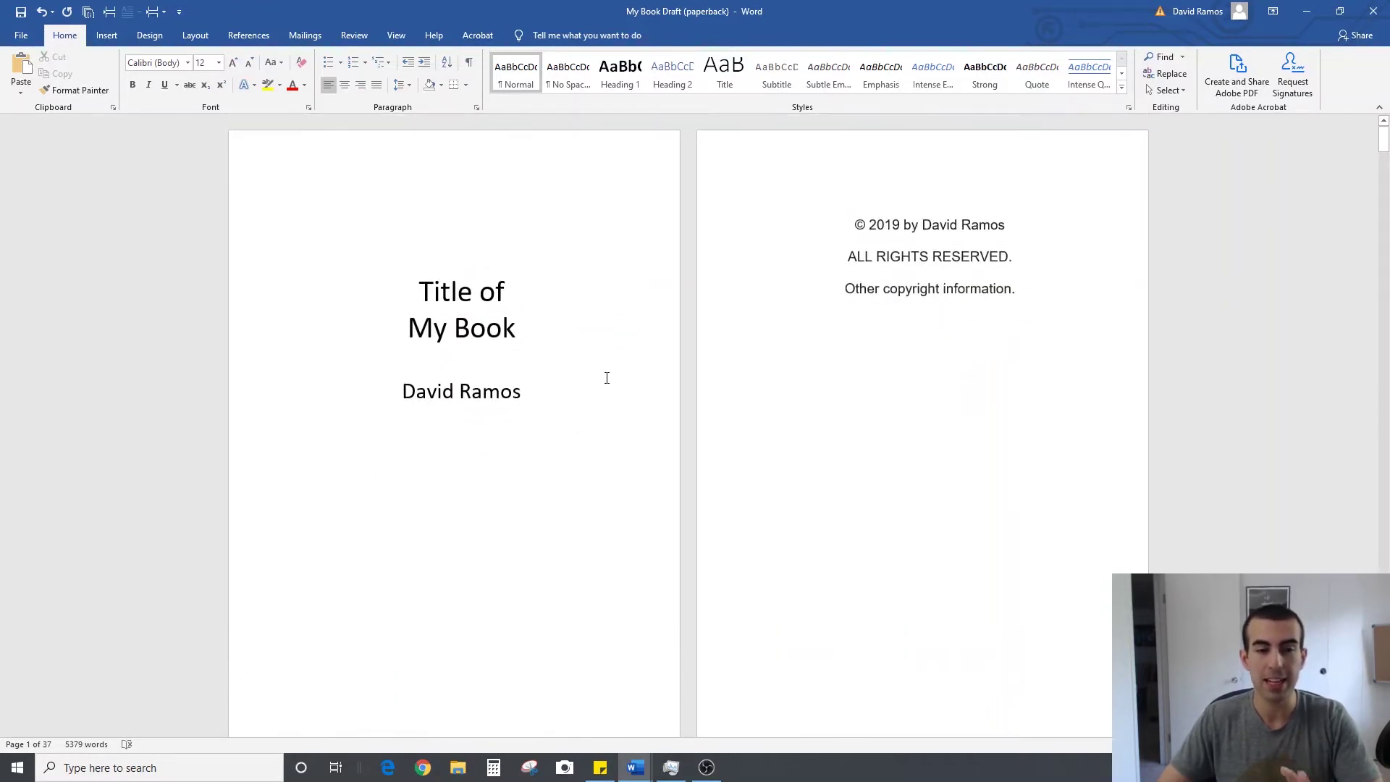
Show the formatting marks again and add two blank lines above the Chapter 1 heading.
{"action": "left_click", "coordinate": [470, 62]}
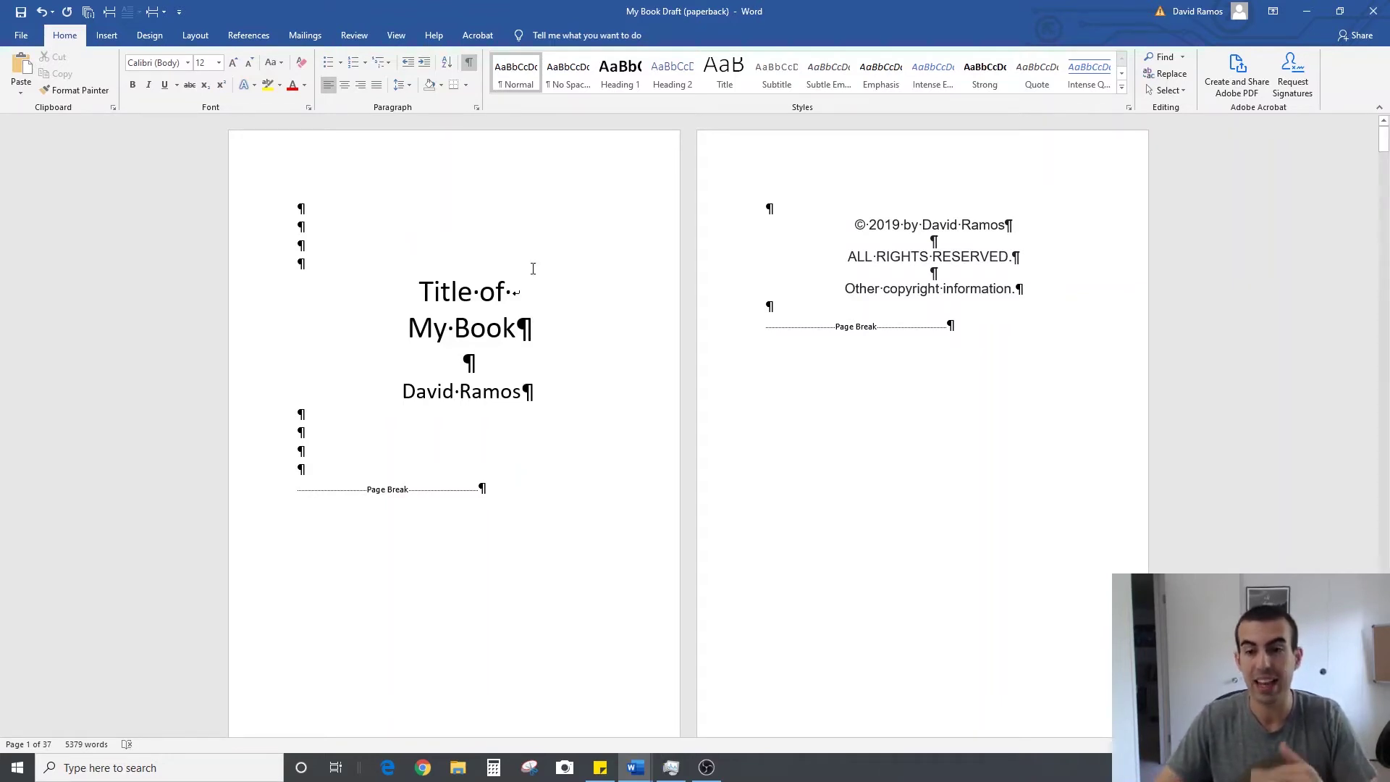
{"action": "scroll", "coordinate": [717, 351], "scroll_direction": "down", "scroll_amount": 10}
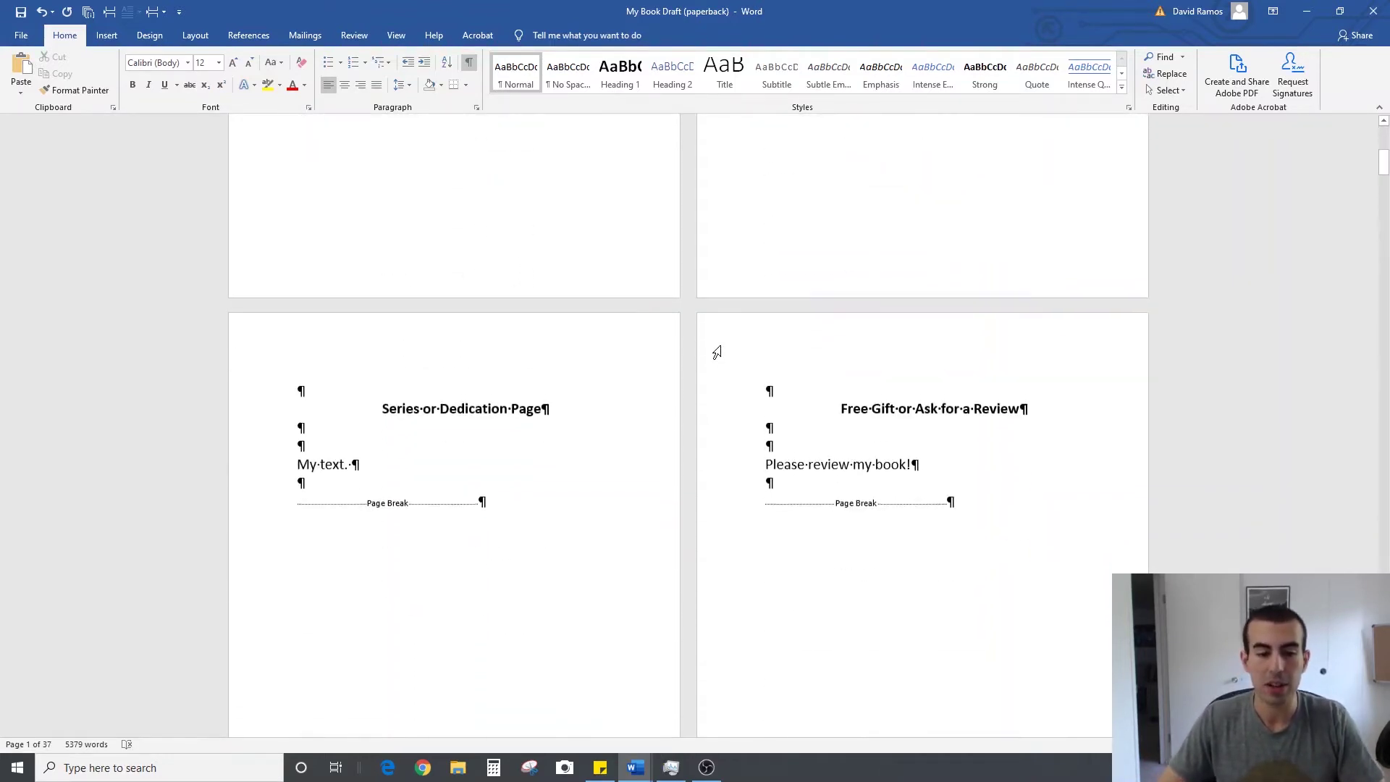
{"action": "scroll", "coordinate": [717, 352], "scroll_direction": "down", "scroll_amount": 10}
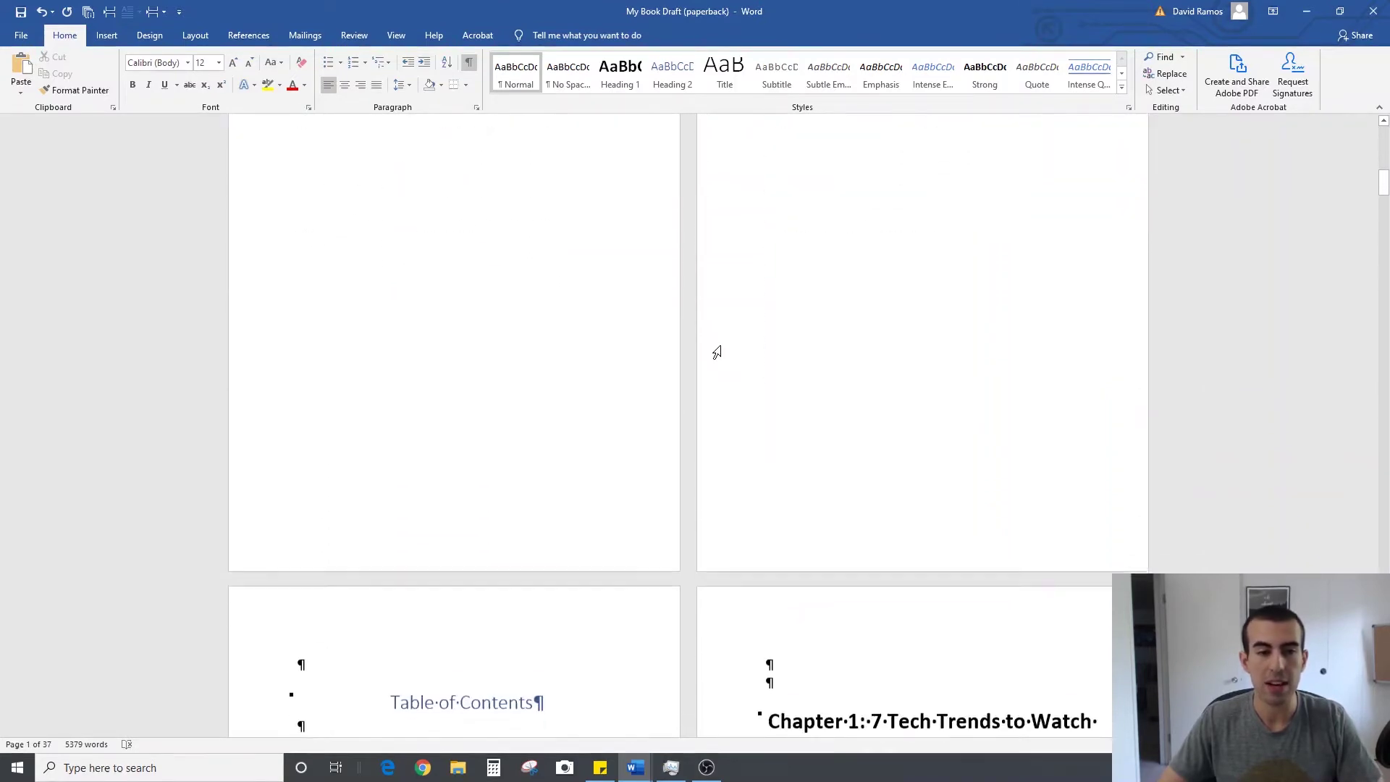
{"action": "scroll", "coordinate": [717, 352], "scroll_direction": "down", "scroll_amount": 3}
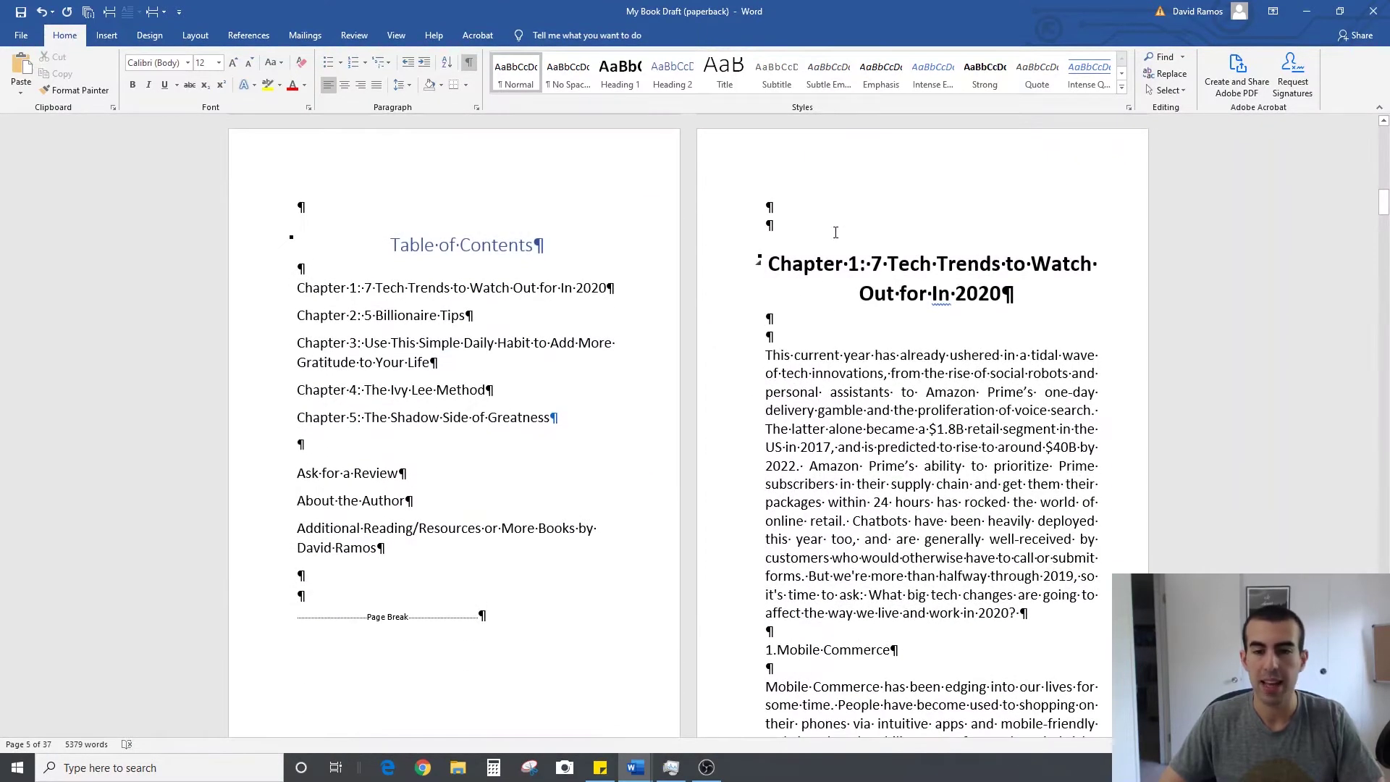
{"action": "left_click", "coordinate": [832, 213]}
{"action": "key", "text": "Return"}
{"action": "key", "text": "Return"}
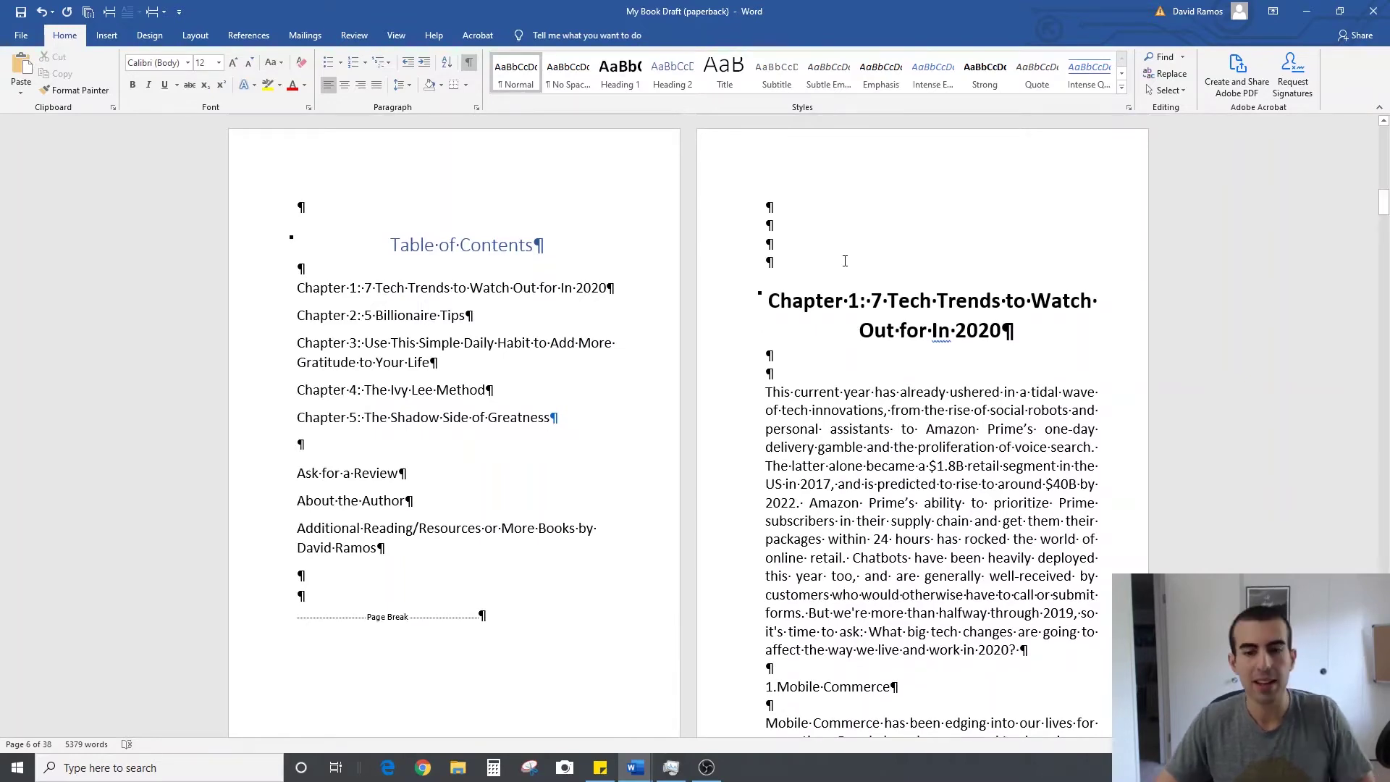
Display the document's list of headings for navigation and jump to the Chapter 1 heading.
{"action": "key", "text": "ctrl+f"}
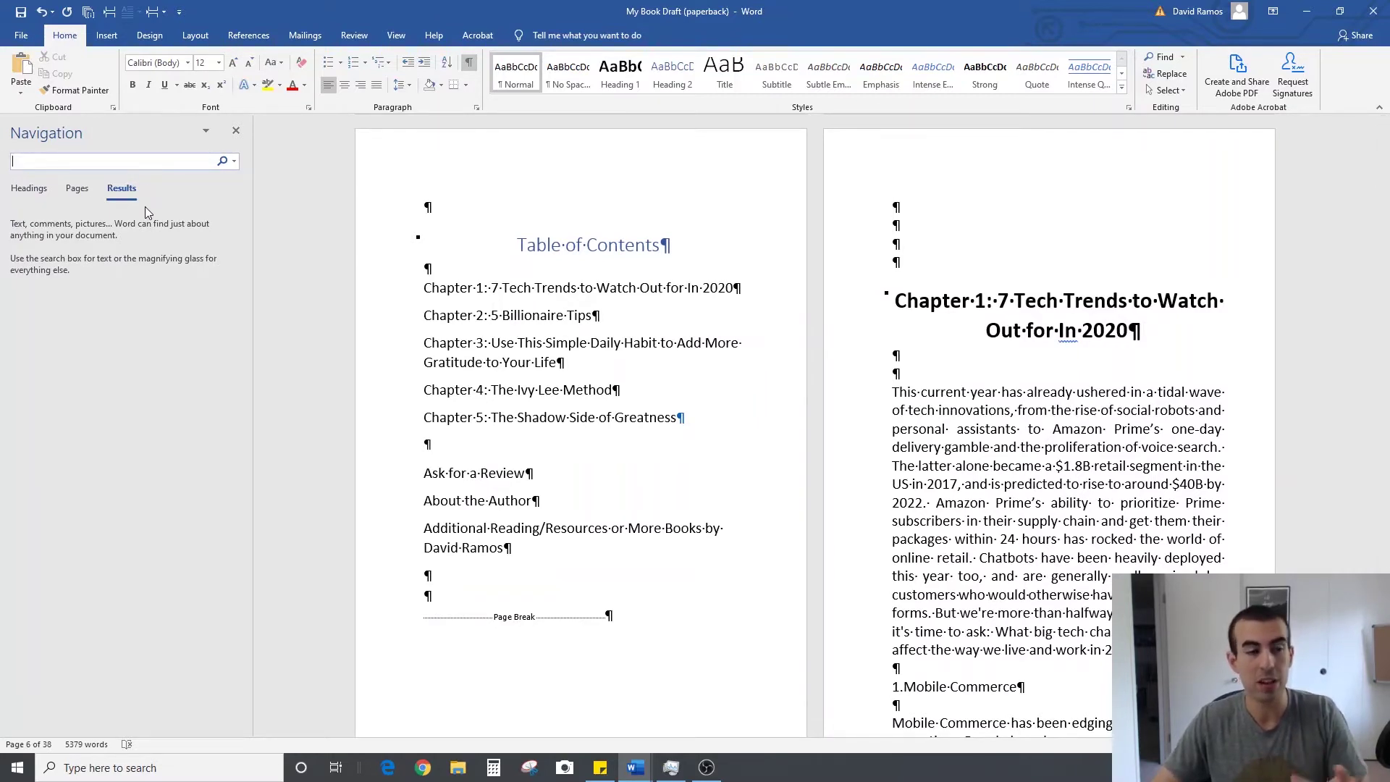
{"action": "left_click", "coordinate": [29, 190]}
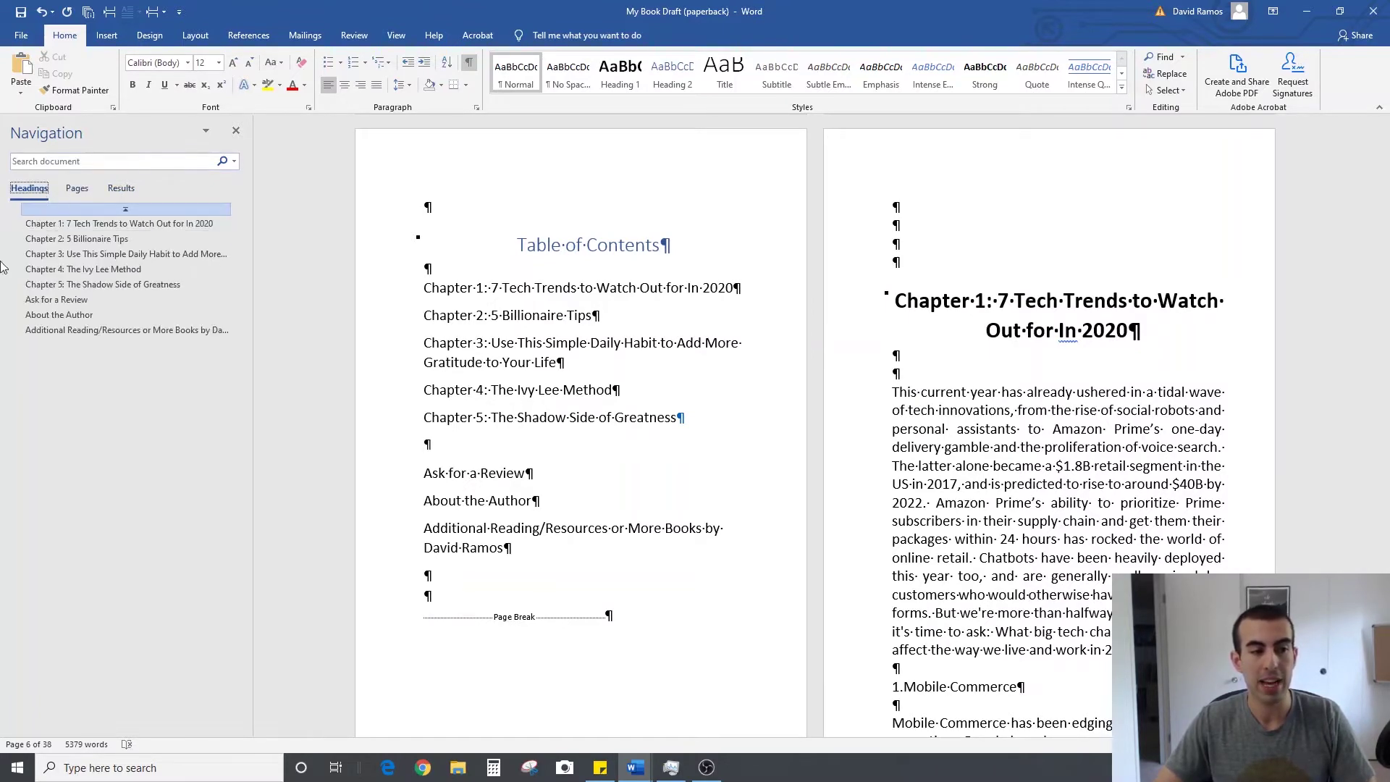
{"action": "left_click", "coordinate": [102, 229]}
{"action": "scroll", "coordinate": [775, 322], "scroll_direction": "up", "scroll_amount": 3}
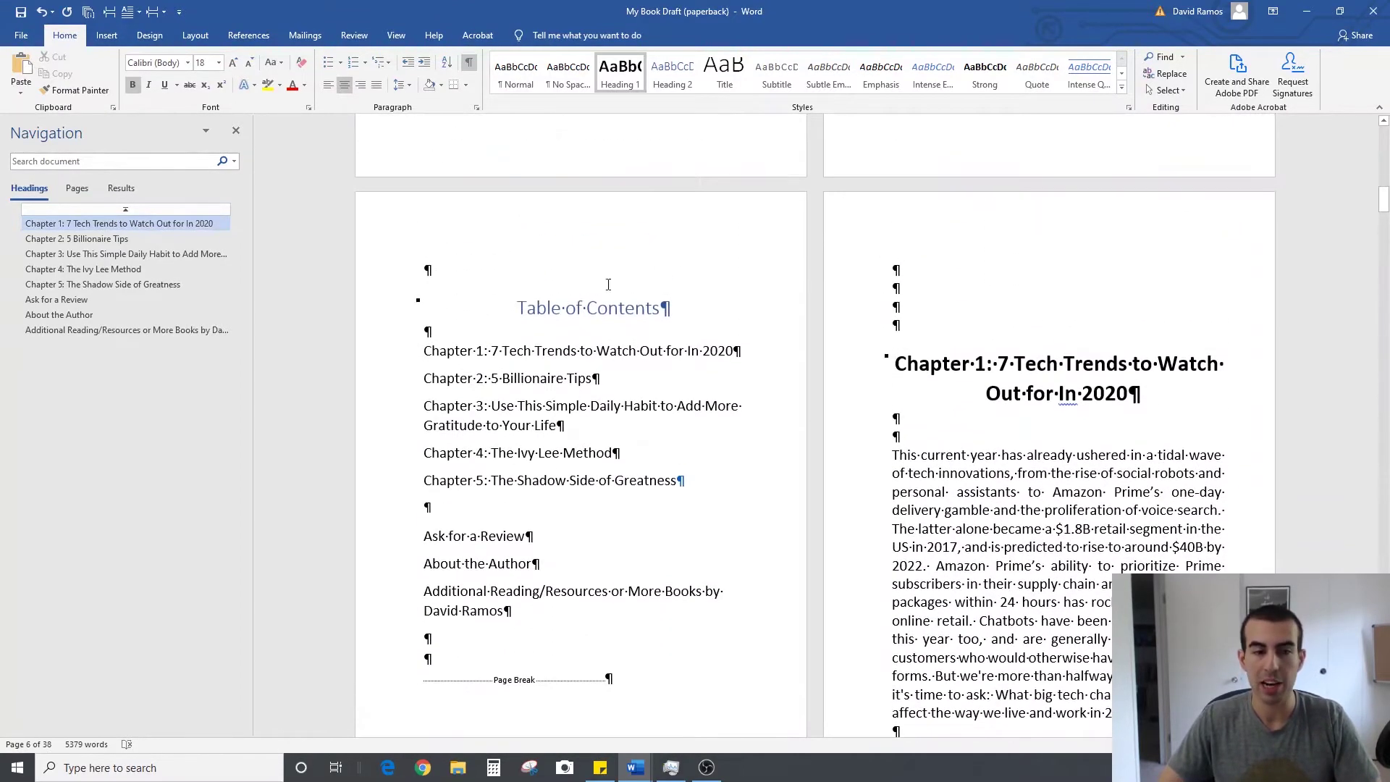
Add two blank lines above the Chapter 2 and Chapter 3 headings.
{"action": "left_click", "coordinate": [120, 240]}
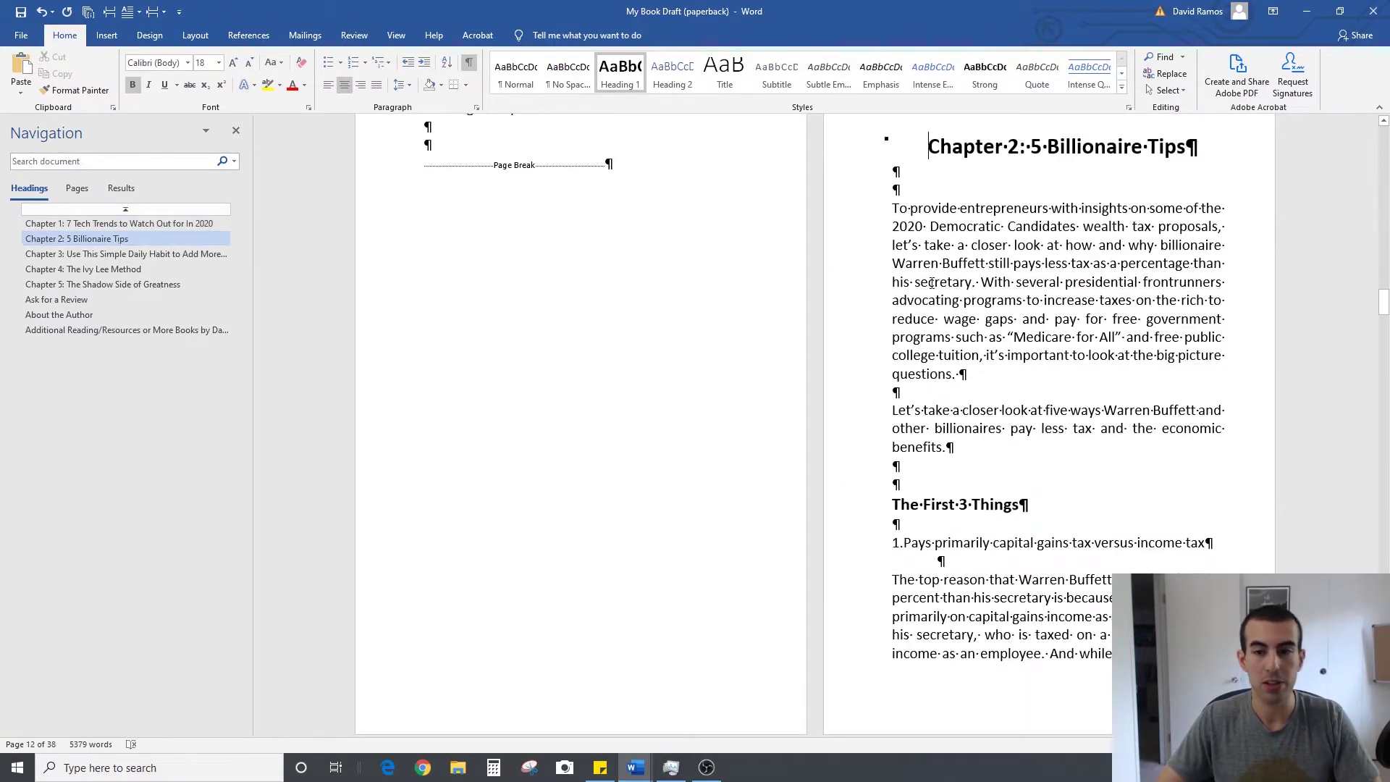
{"action": "left_click", "coordinate": [77, 254]}
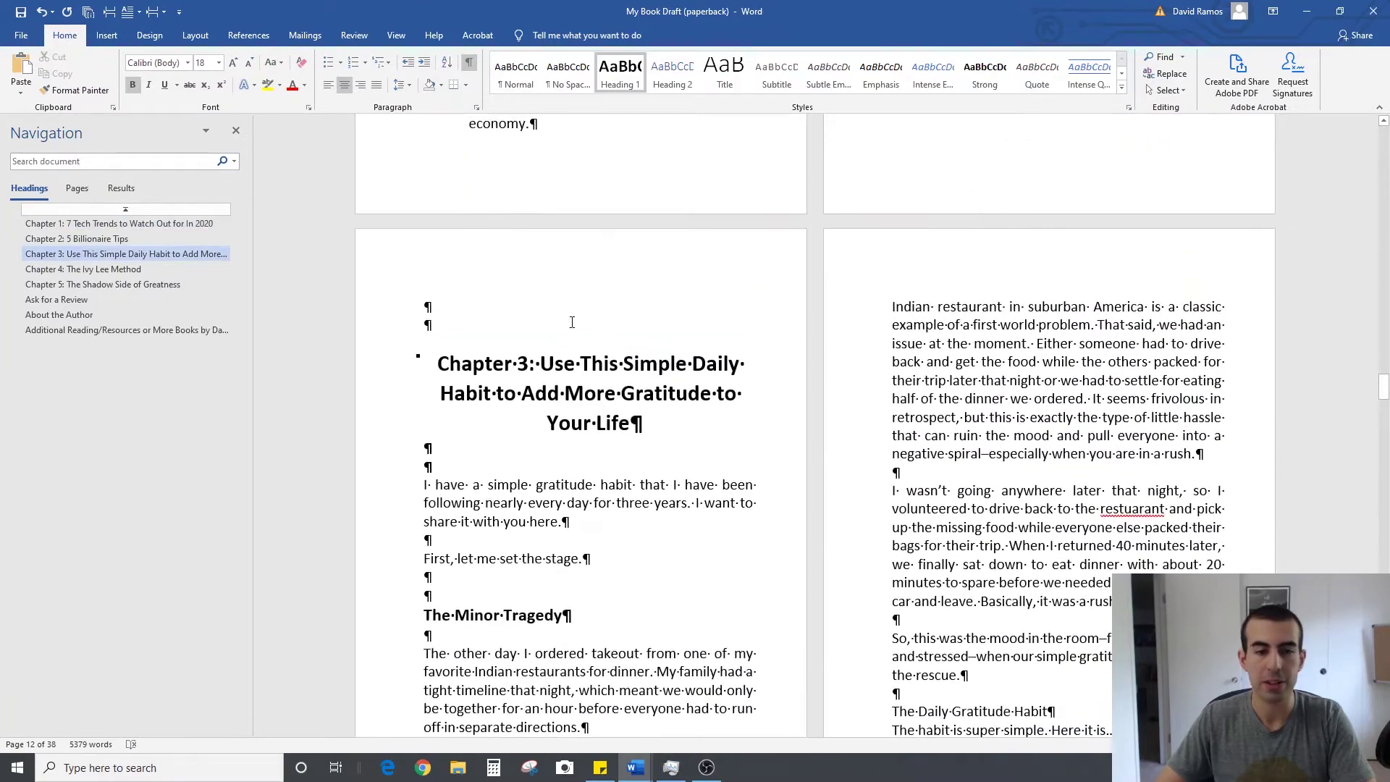
{"action": "key", "text": "Up"}
{"action": "key", "text": "Return"}
{"action": "key", "text": "Return"}
Add two blank lines above the Chapter 4 and Chapter 5 headings.
{"action": "left_click", "coordinate": [138, 270]}
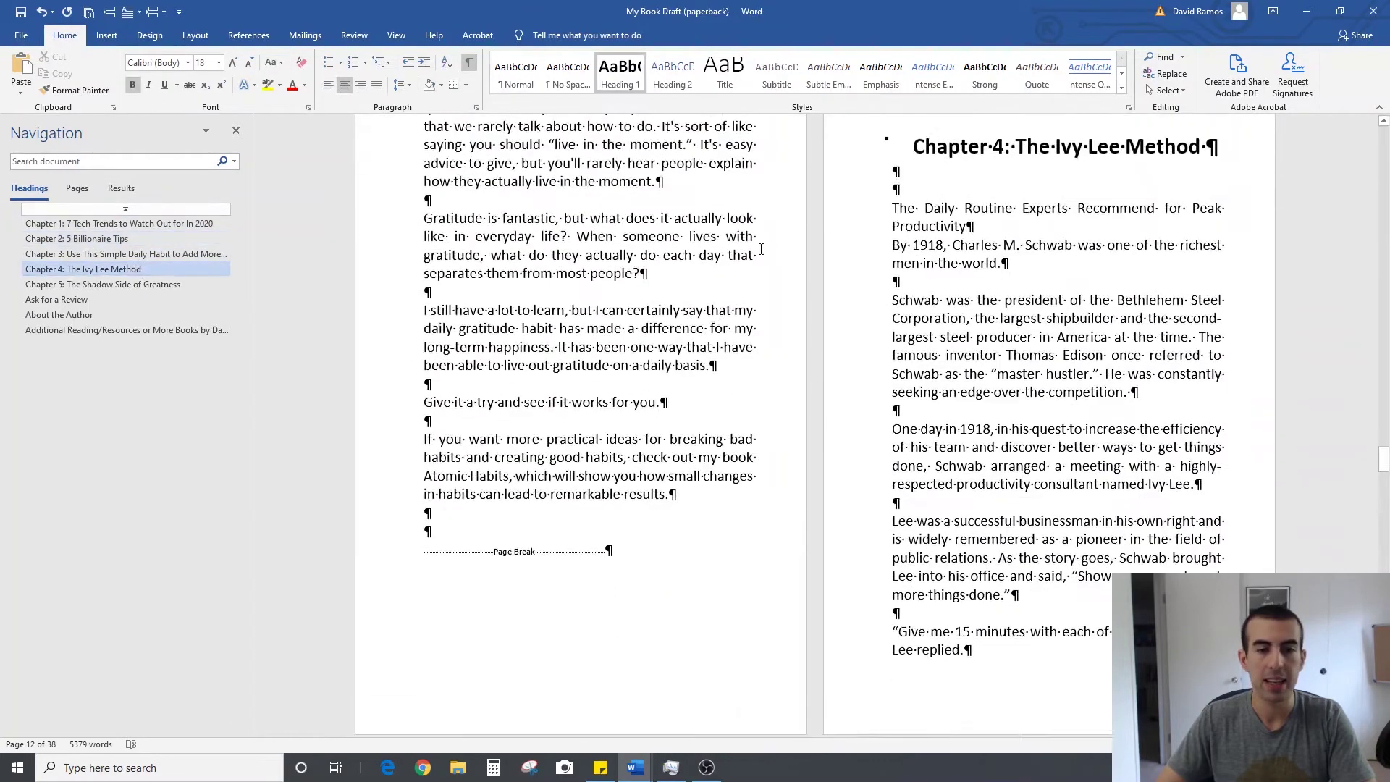
{"action": "key", "text": "Up"}
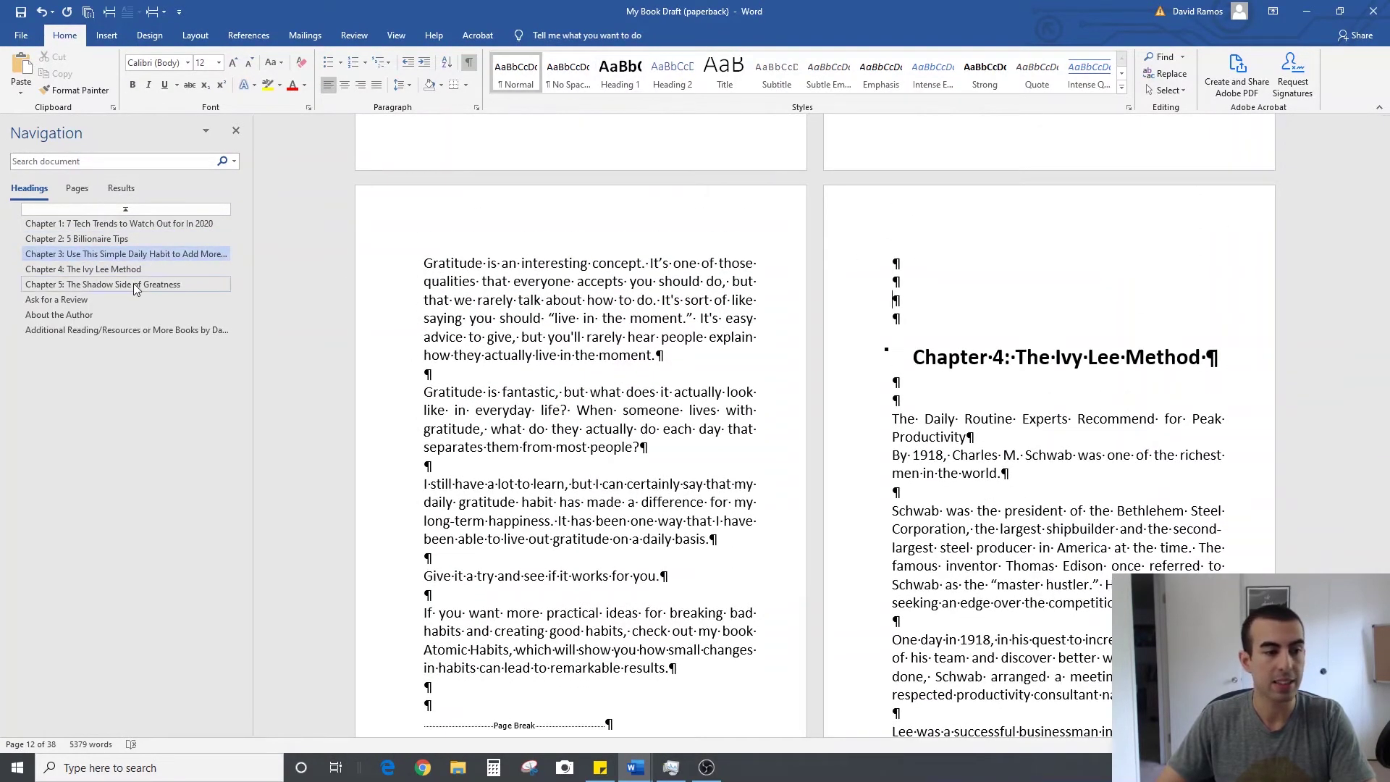
{"action": "left_click", "coordinate": [133, 284]}
{"action": "key", "text": "Return"}
{"action": "key", "text": "Return"}
{"action": "key", "text": "Return"}
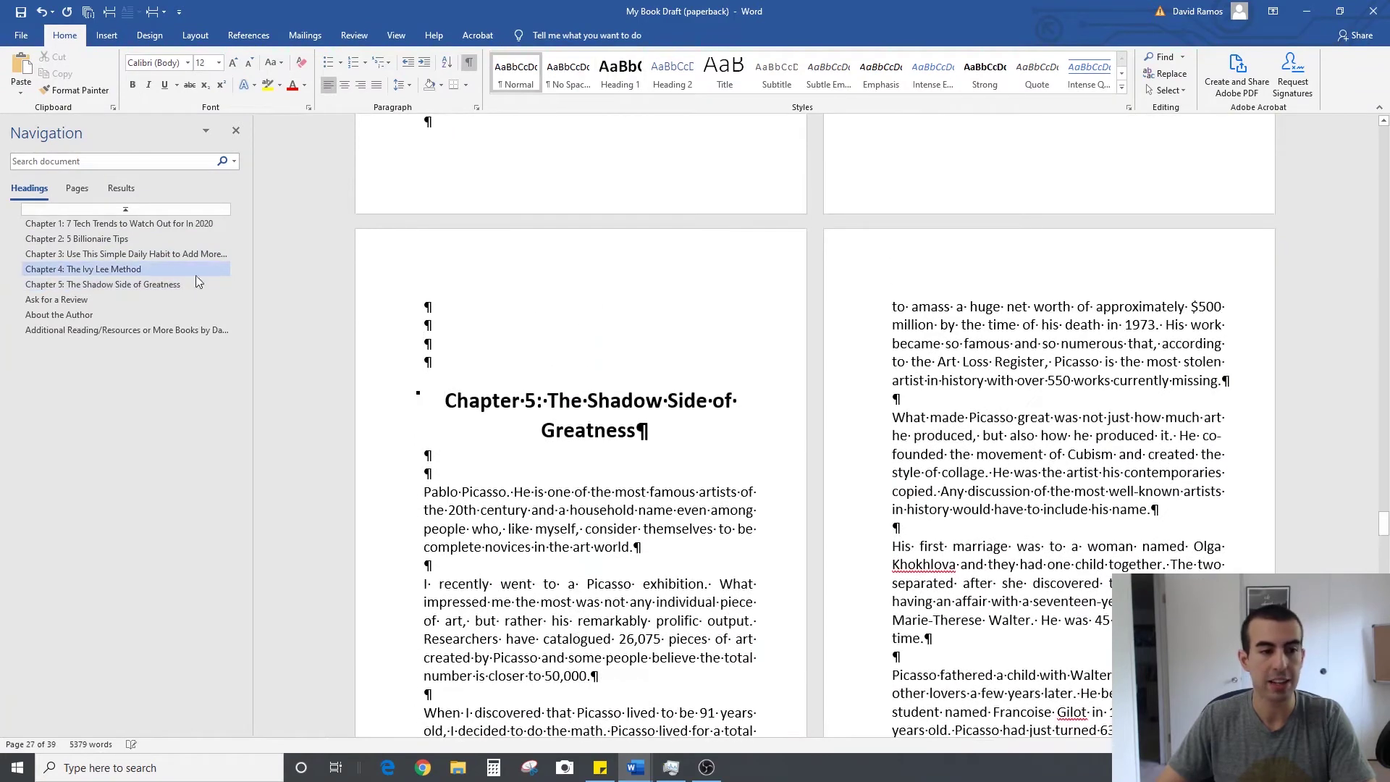
Check the heading spacing on the review, author and additional reading pages, and look over the front pages before Chapter 1.
{"action": "left_click", "coordinate": [128, 299]}
{"action": "scroll", "coordinate": [667, 348], "scroll_direction": "up", "scroll_amount": 1}
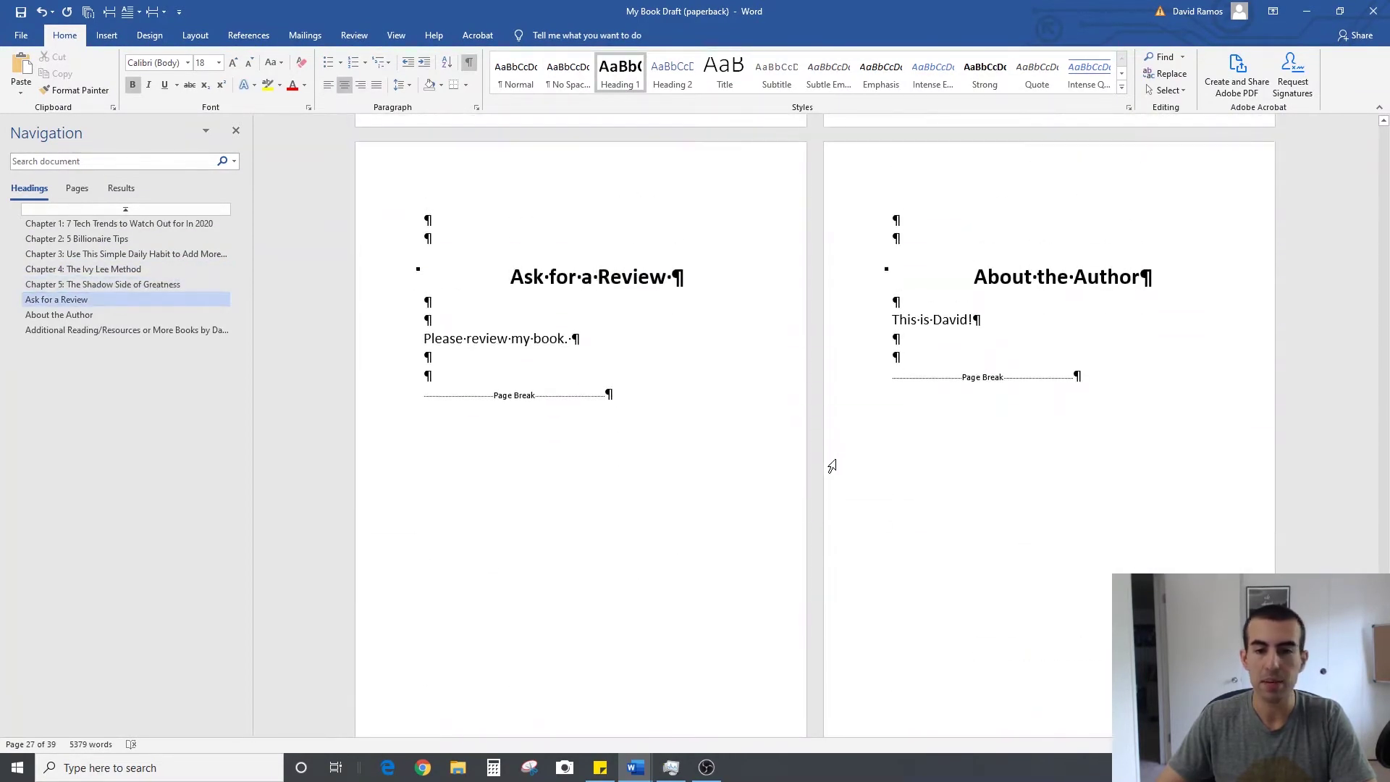
{"action": "scroll", "coordinate": [865, 436], "scroll_direction": "down", "scroll_amount": 8}
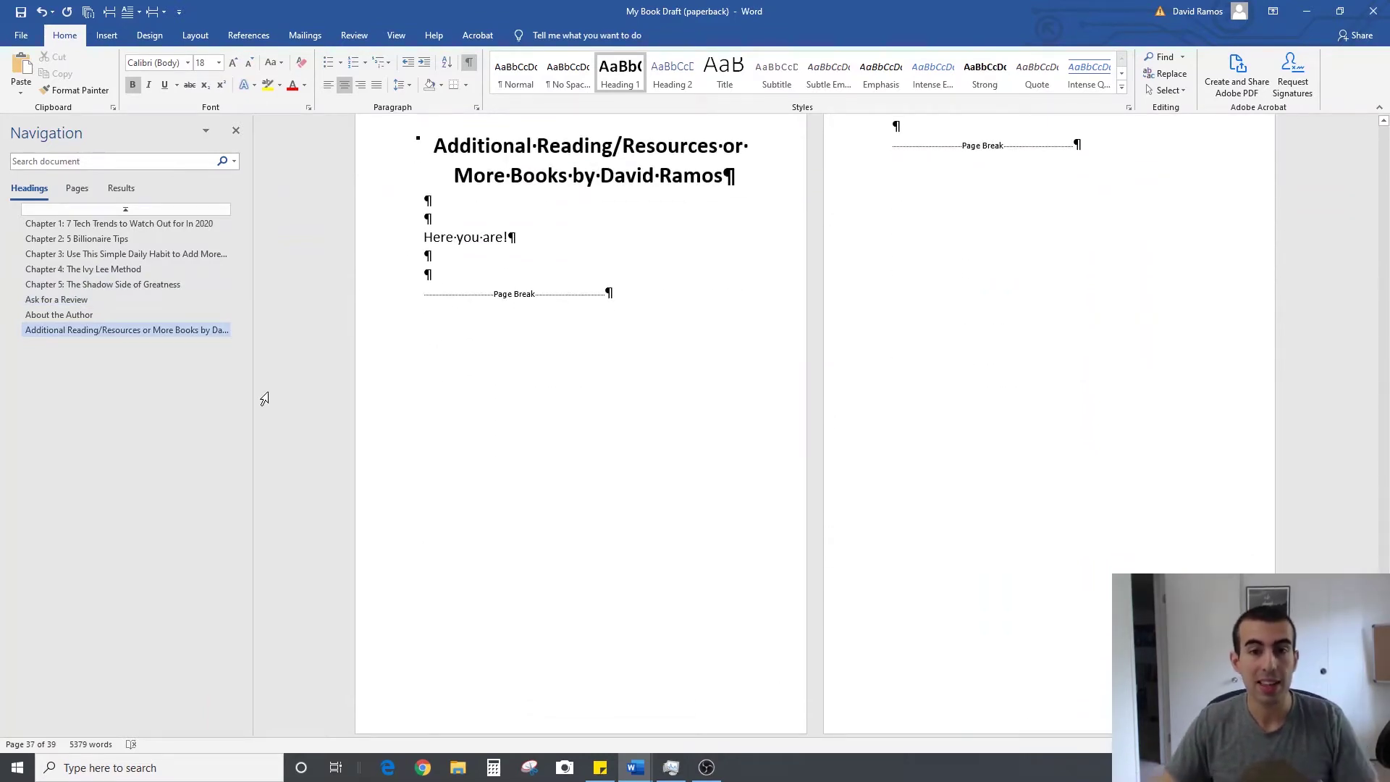
{"action": "left_click", "coordinate": [83, 225]}
{"action": "scroll", "coordinate": [387, 308], "scroll_direction": "up", "scroll_amount": 10}
{"action": "scroll", "coordinate": [387, 308], "scroll_direction": "up", "scroll_amount": 5}
{"action": "scroll", "coordinate": [386, 308], "scroll_direction": "down", "scroll_amount": 5}
{"action": "scroll", "coordinate": [387, 308], "scroll_direction": "down", "scroll_amount": 10}
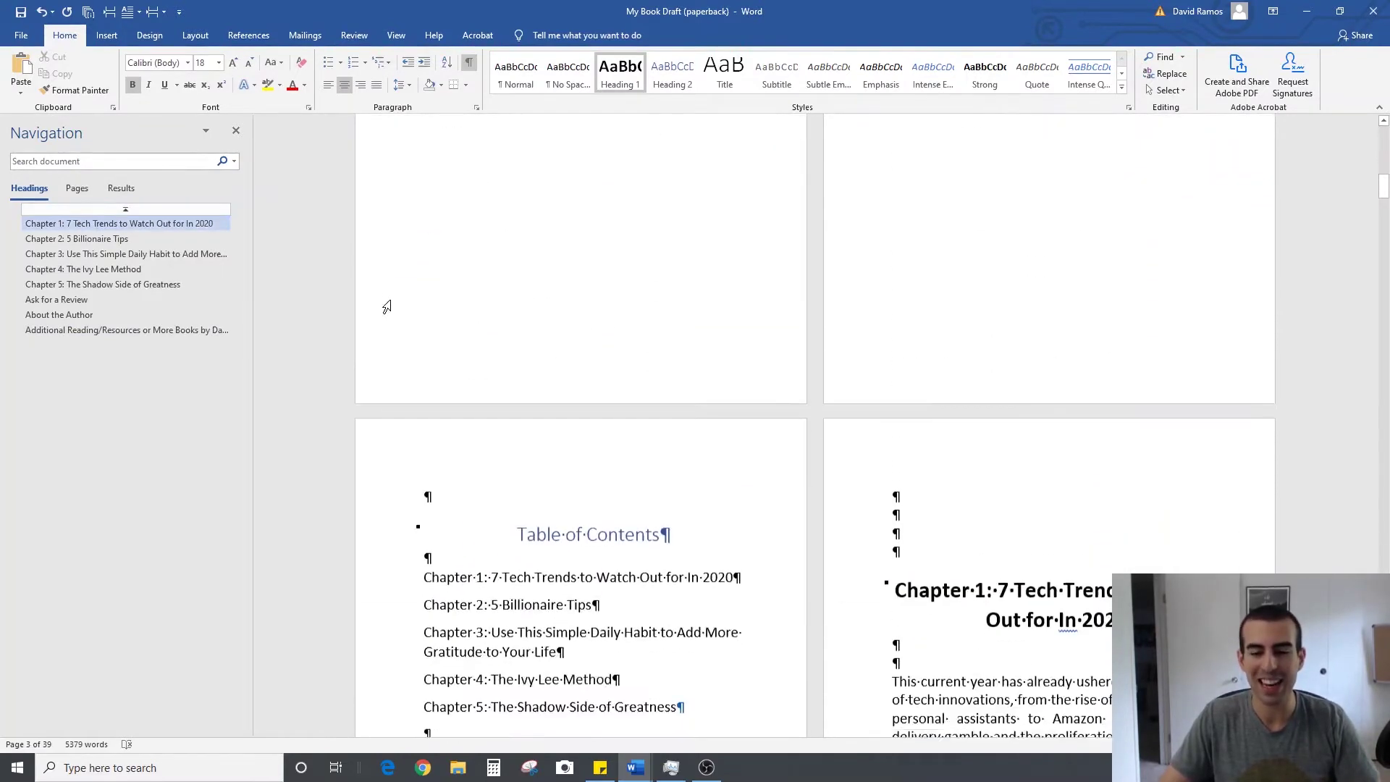
Apply a Dropped drop cap to the first letter of Chapter 1's opening paragraph, finding the command by searching for "drop".
{"action": "left_click_drag", "start_coordinate": [900, 343], "coordinate": [895, 351]}
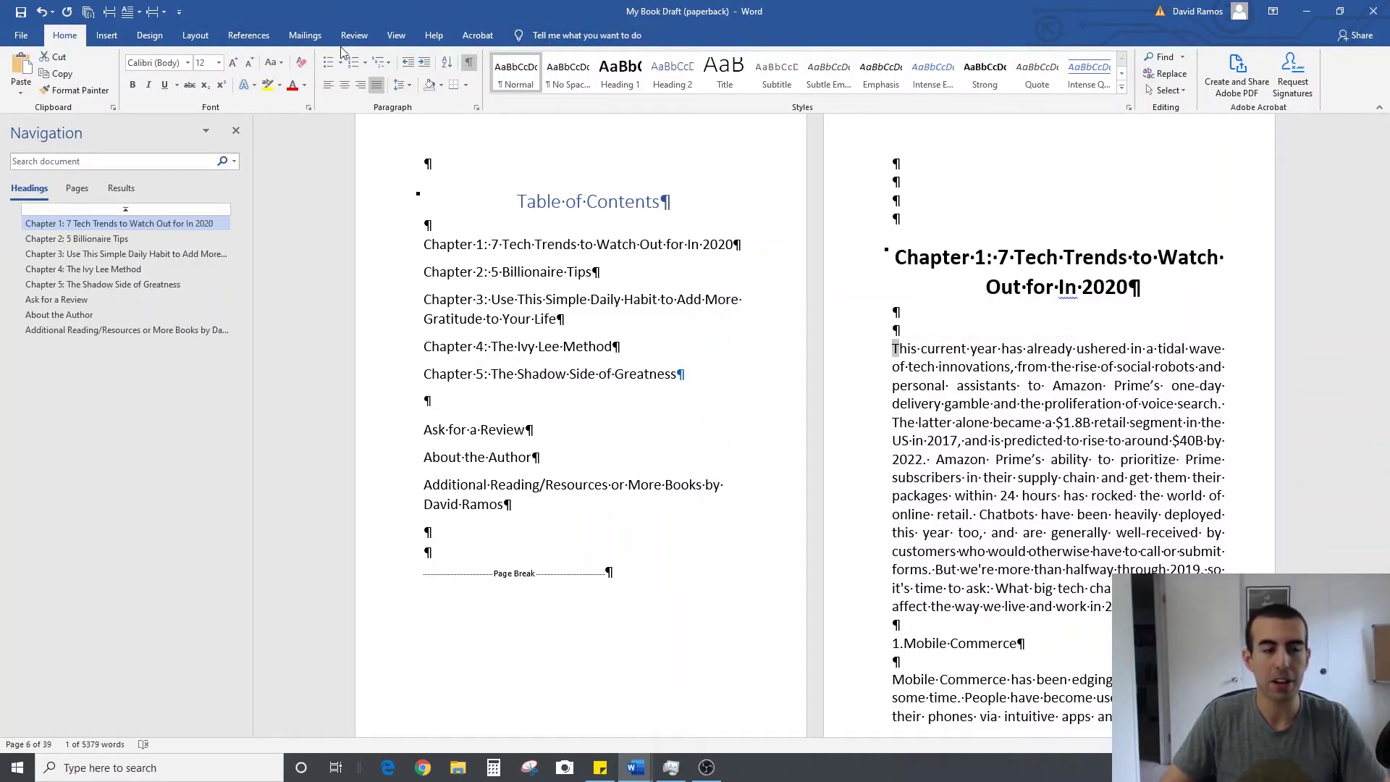
{"action": "left_click", "coordinate": [598, 35]}
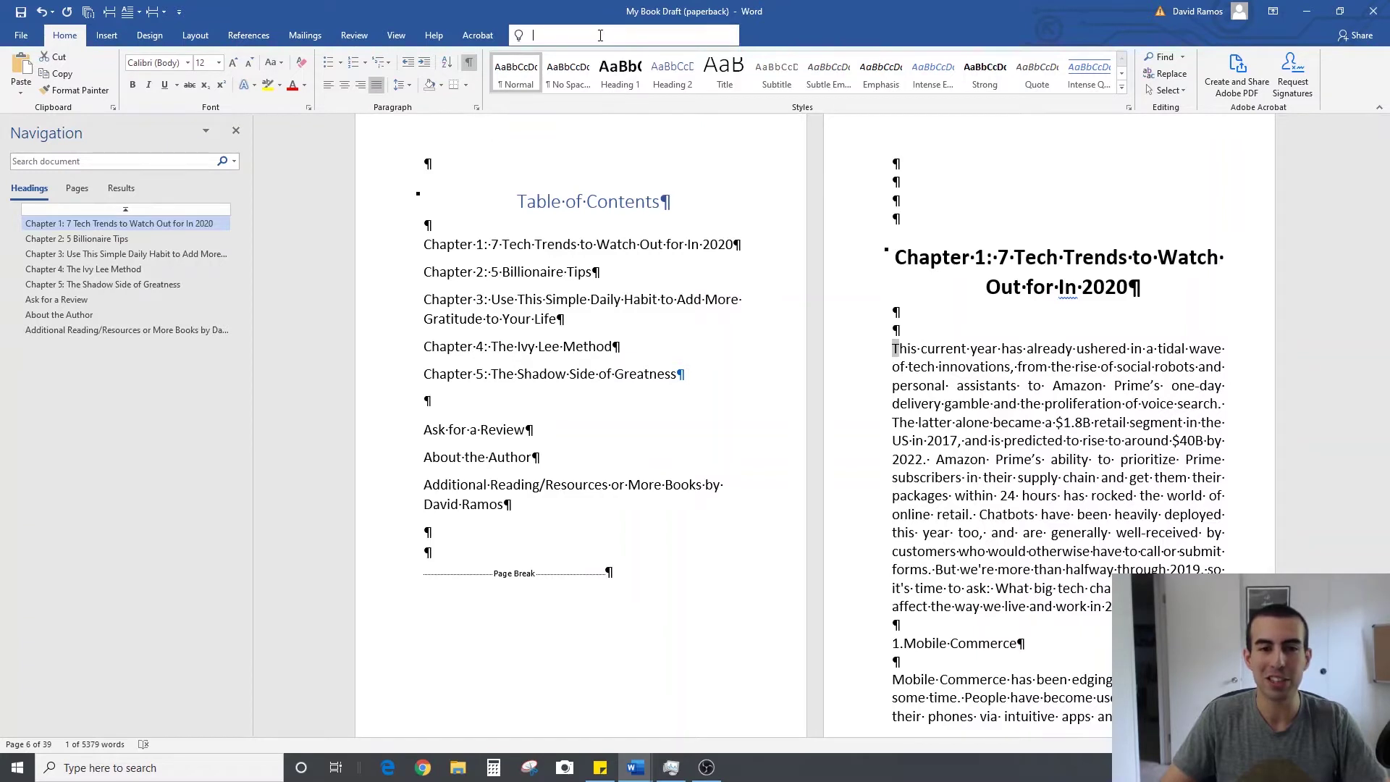
{"action": "type", "text": "drop"}
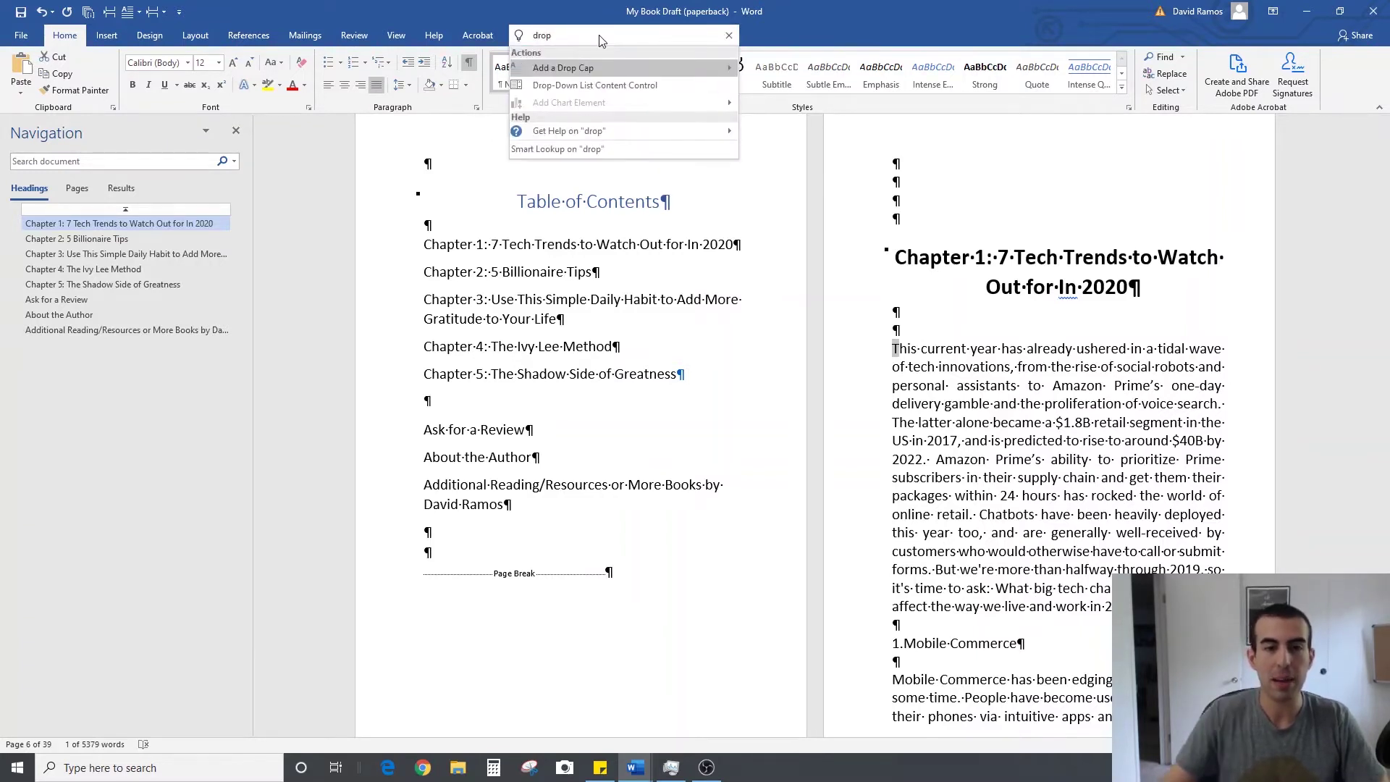
{"action": "mouse_move", "coordinate": [587, 69]}
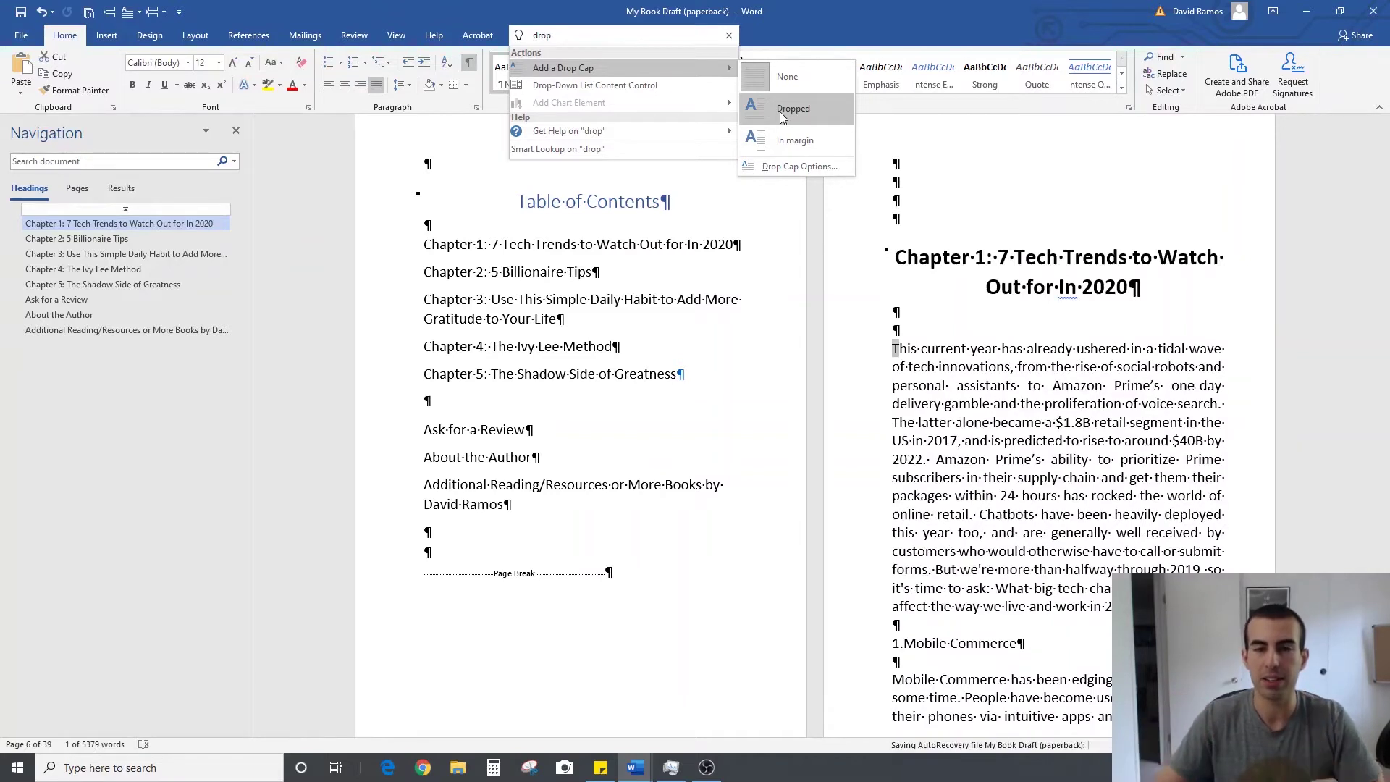
{"action": "left_click", "coordinate": [782, 117]}
{"action": "left_click", "coordinate": [982, 366]}
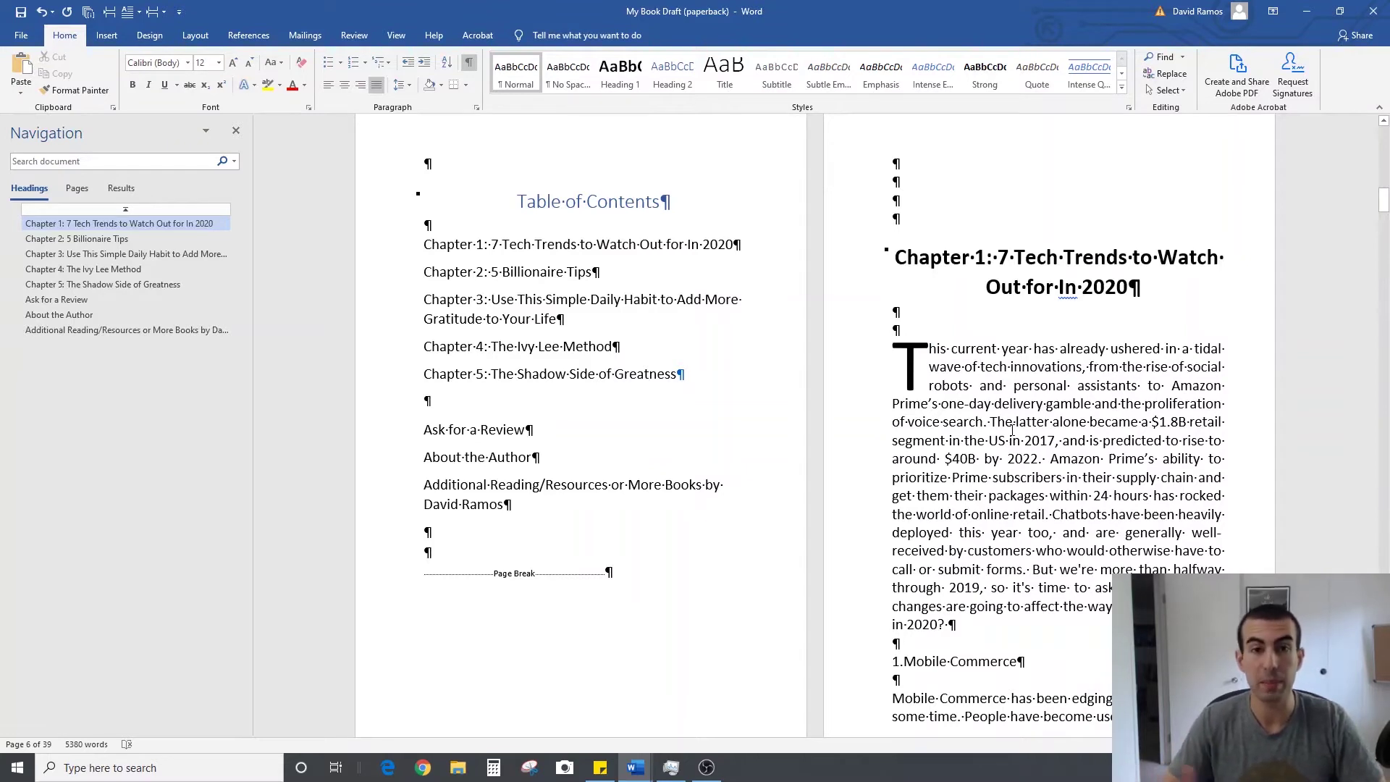
Search the commands for "drop" again and inspect the drop cap gallery without applying a style.
{"action": "left_click", "coordinate": [583, 40]}
{"action": "type", "text": "drop"}
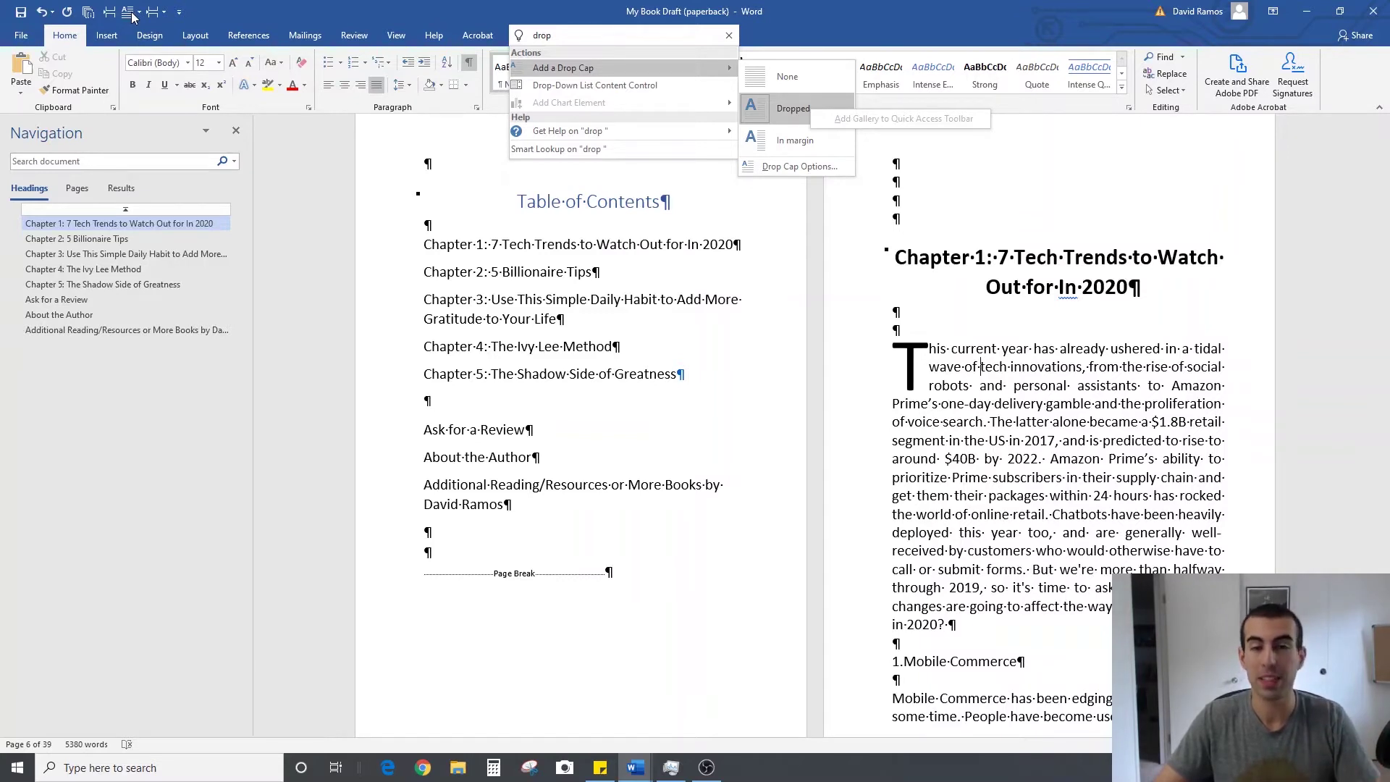
{"action": "left_click", "coordinate": [1050, 348]}
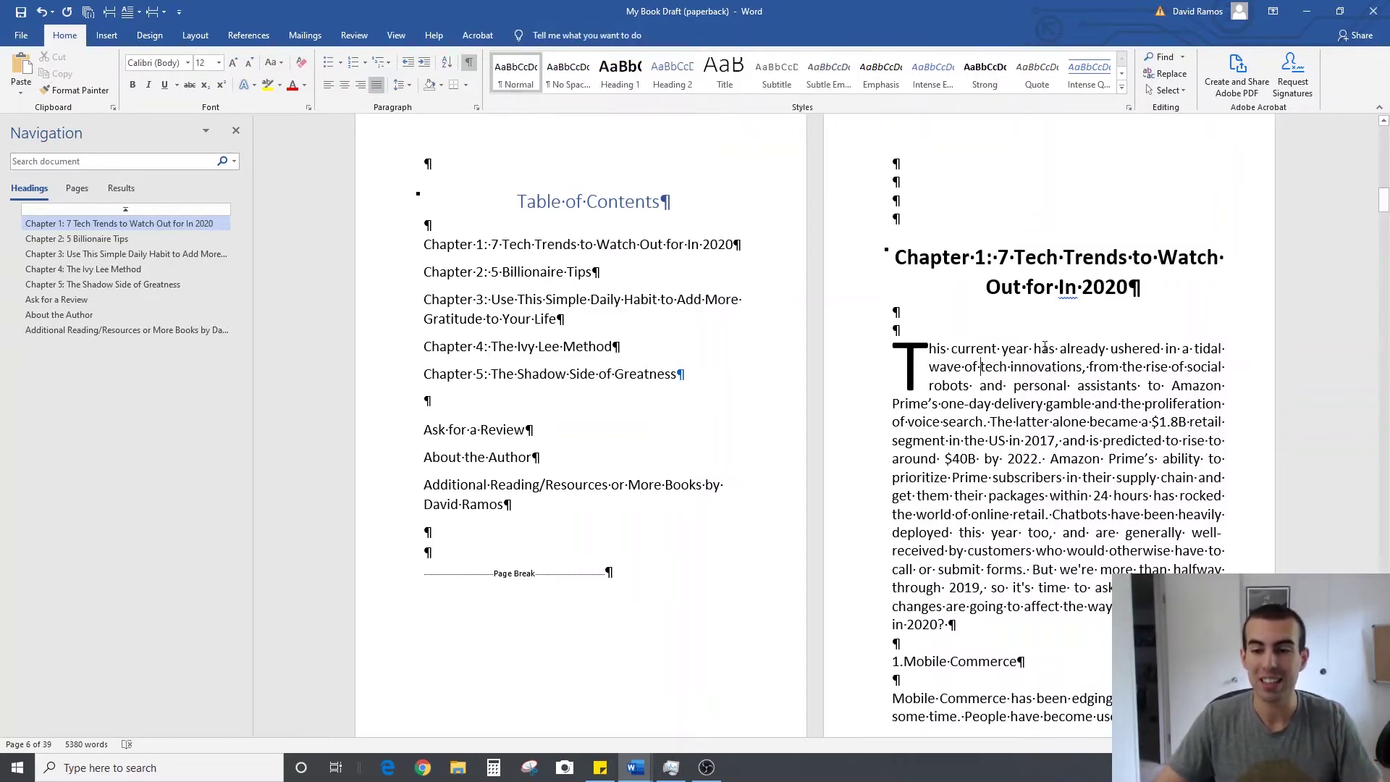
Apply a Dropped drop cap to the first letter of the opening paragraphs of Chapter 2 and Chapter 3.
{"action": "left_click", "coordinate": [77, 238]}
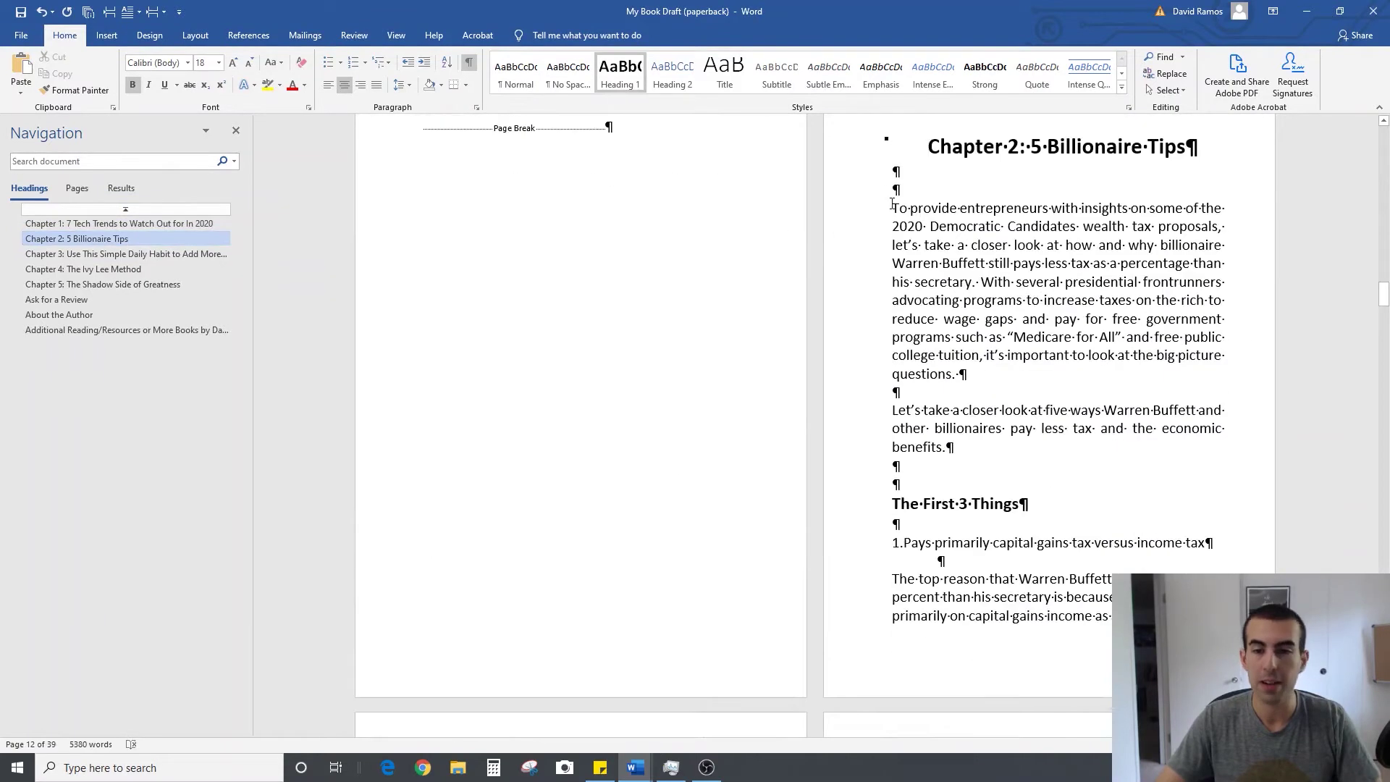
{"action": "left_click", "coordinate": [129, 11]}
{"action": "left_click", "coordinate": [167, 71]}
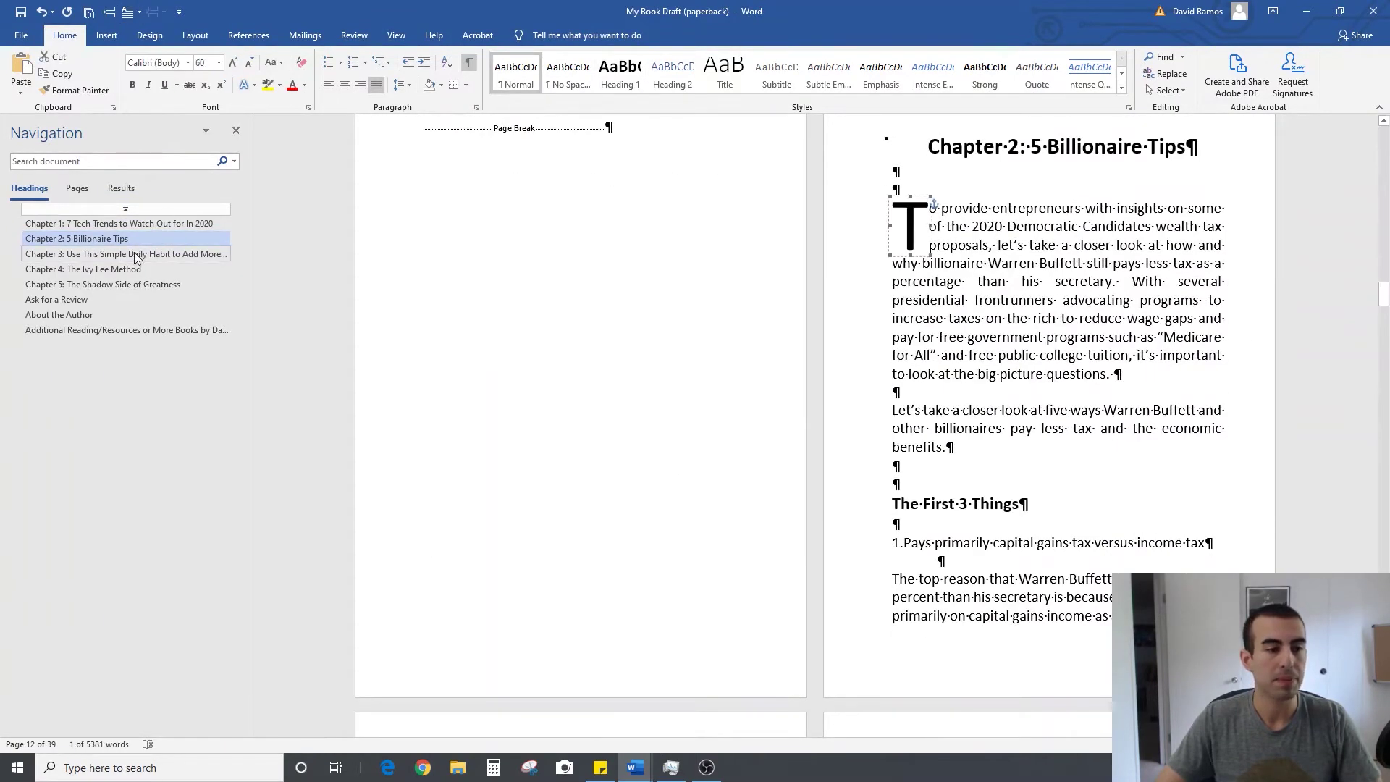
{"action": "left_click", "coordinate": [126, 253]}
{"action": "left_click_drag", "start_coordinate": [422, 267], "coordinate": [429, 267]}
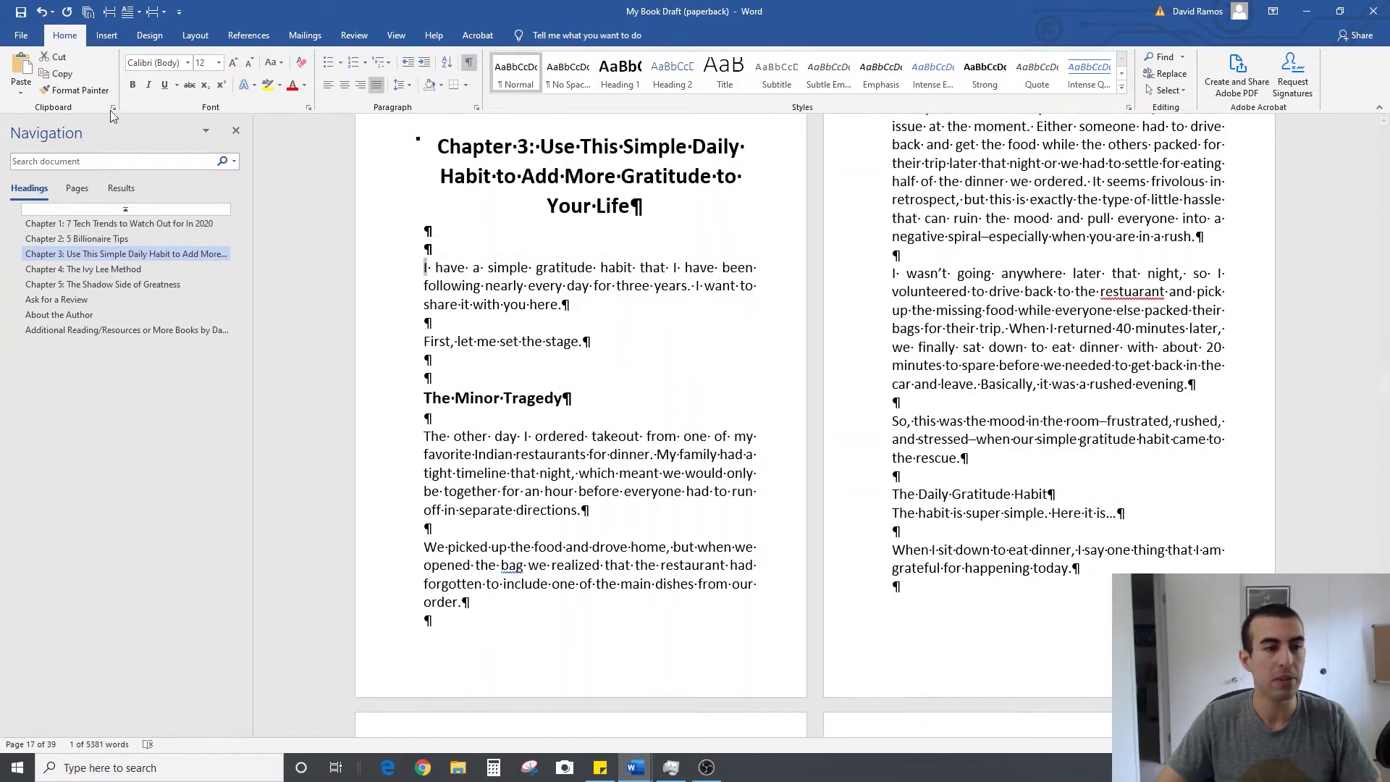
{"action": "left_click", "coordinate": [129, 11]}
{"action": "left_click", "coordinate": [167, 71]}
Apply a Dropped drop cap to the first letter of the opening paragraphs of Chapter 4 and Chapter 5.
{"action": "left_click", "coordinate": [82, 269]}
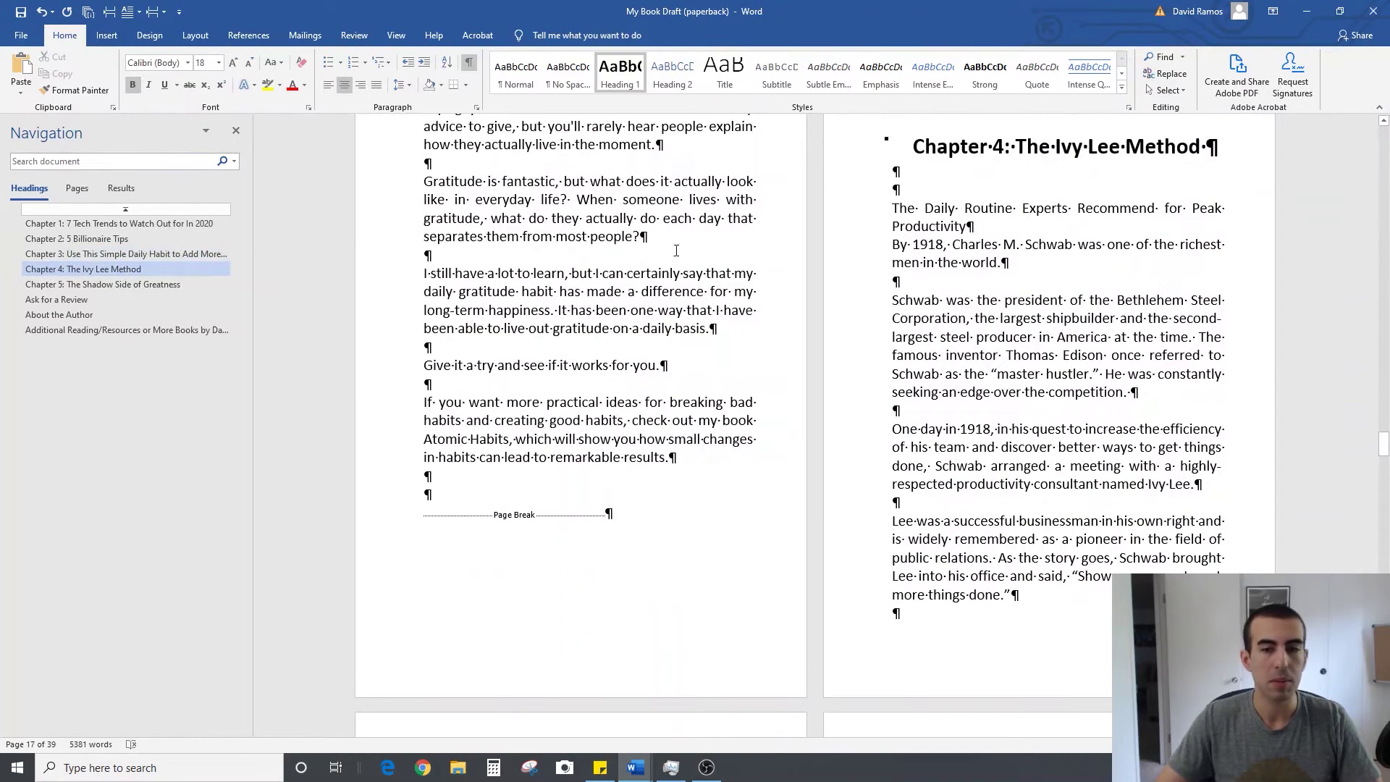
{"action": "left_click_drag", "start_coordinate": [892, 210], "coordinate": [904, 209]}
{"action": "left_click", "coordinate": [129, 11]}
{"action": "left_click", "coordinate": [167, 71]}
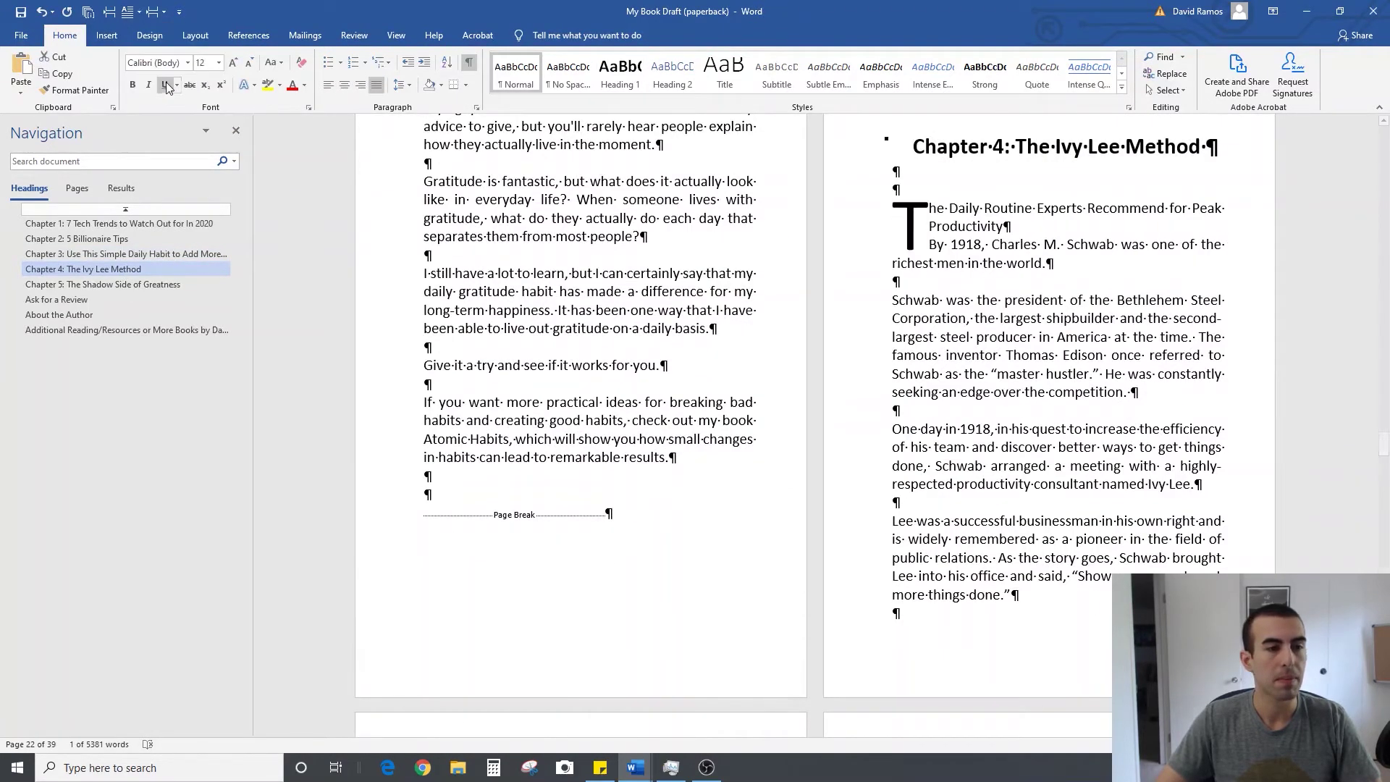
{"action": "left_click", "coordinate": [179, 285]}
{"action": "left_click_drag", "start_coordinate": [423, 238], "coordinate": [432, 239]}
{"action": "left_click", "coordinate": [129, 11]}
{"action": "left_click", "coordinate": [166, 72]}
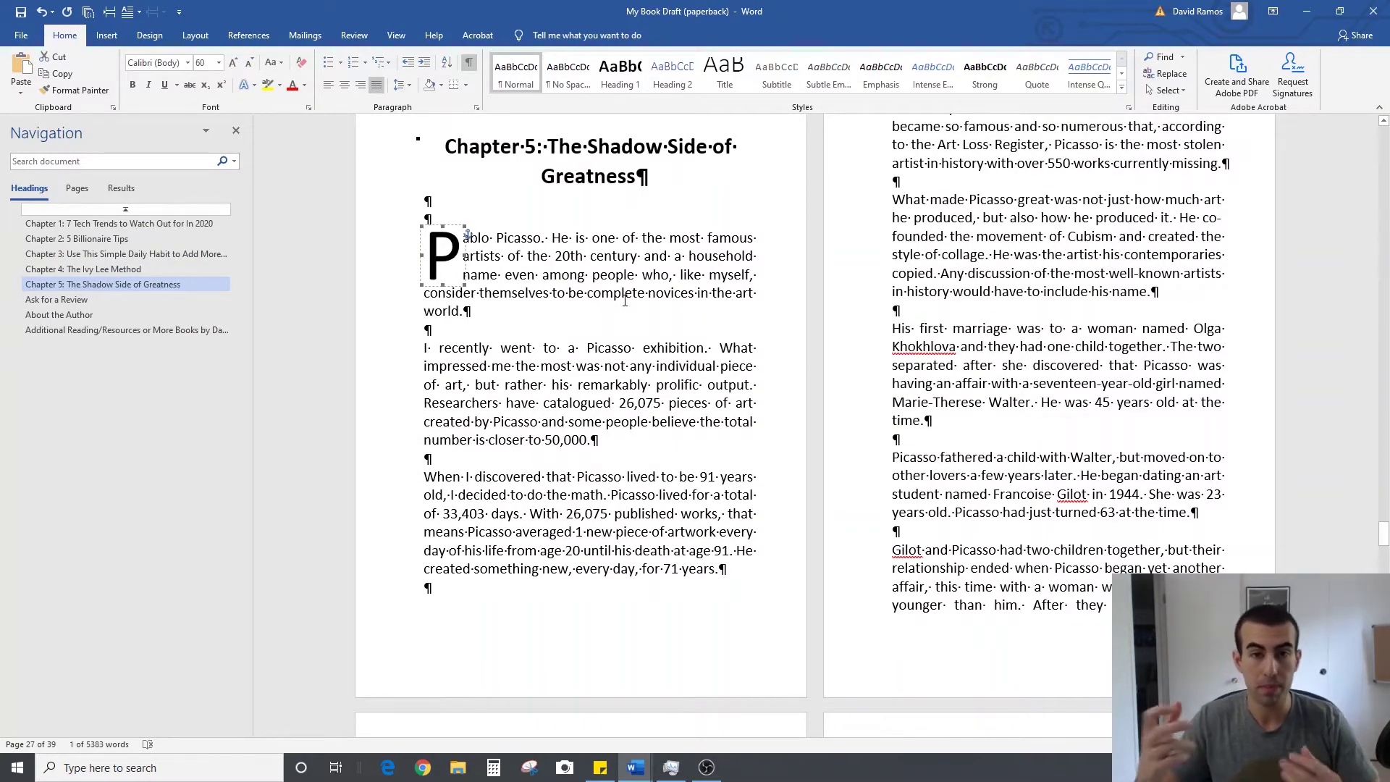
Review the layout of the back matter, the title and copyright pages, the dedication page and the start of Chapter 1.
{"action": "scroll", "coordinate": [625, 300], "scroll_direction": "down", "scroll_amount": 8}
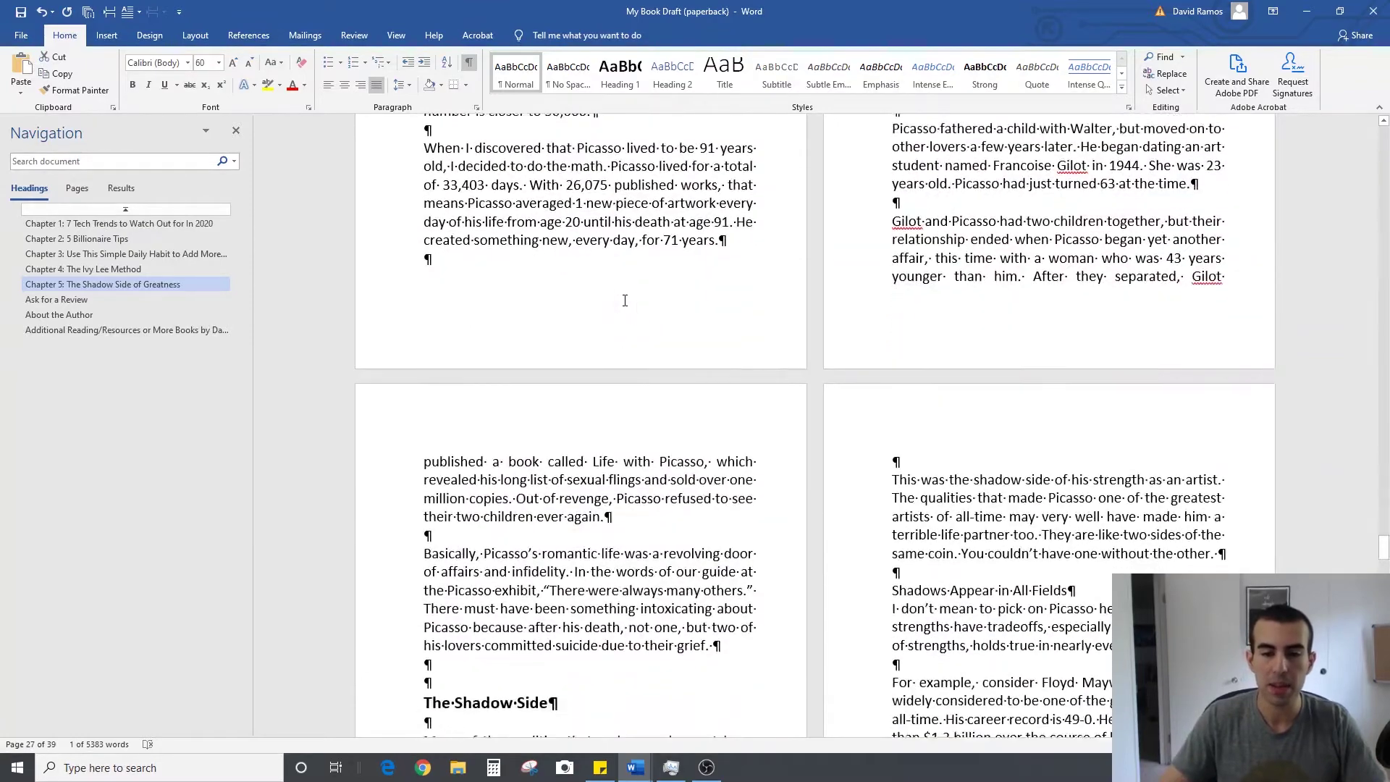
{"action": "left_click", "coordinate": [114, 298]}
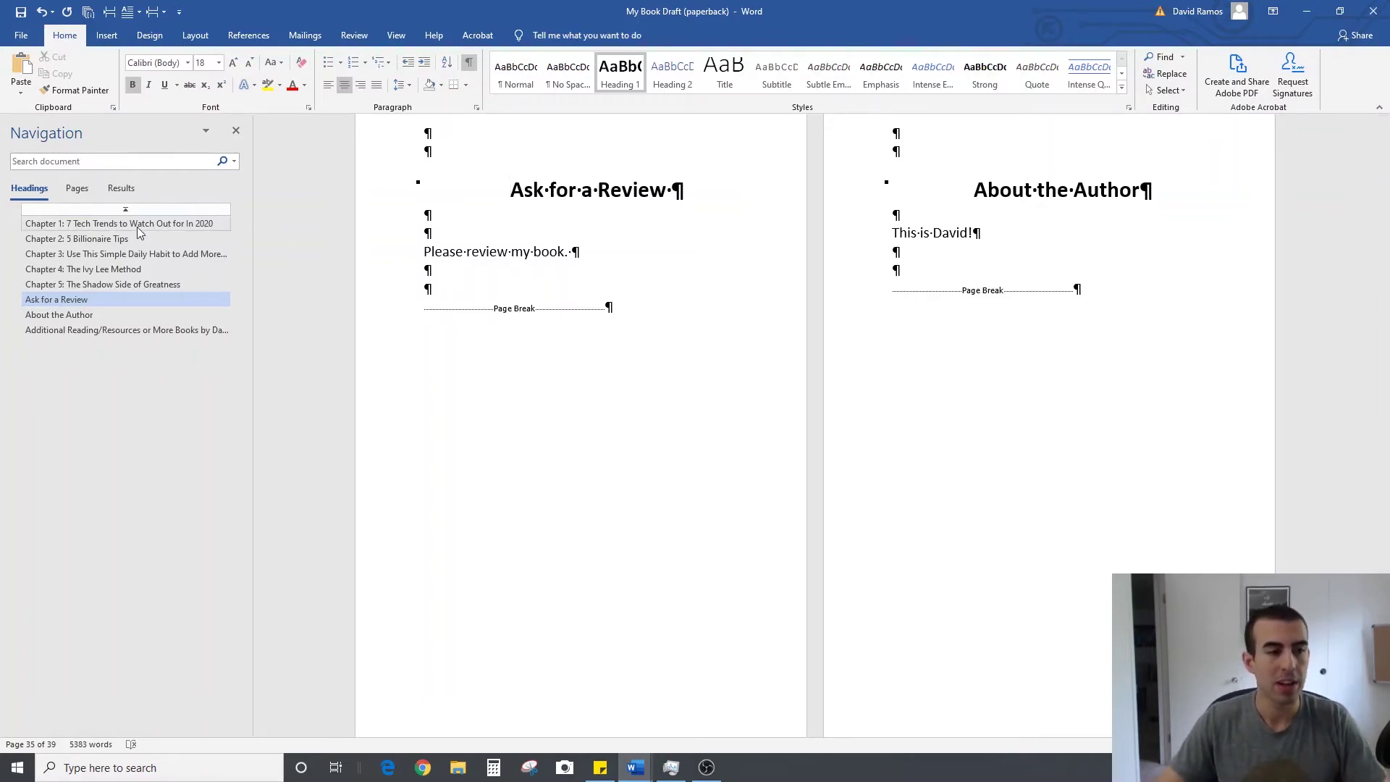
{"action": "scroll", "coordinate": [844, 404], "scroll_direction": "up", "scroll_amount": 20}
{"action": "scroll", "coordinate": [846, 406], "scroll_direction": "up", "scroll_amount": 10}
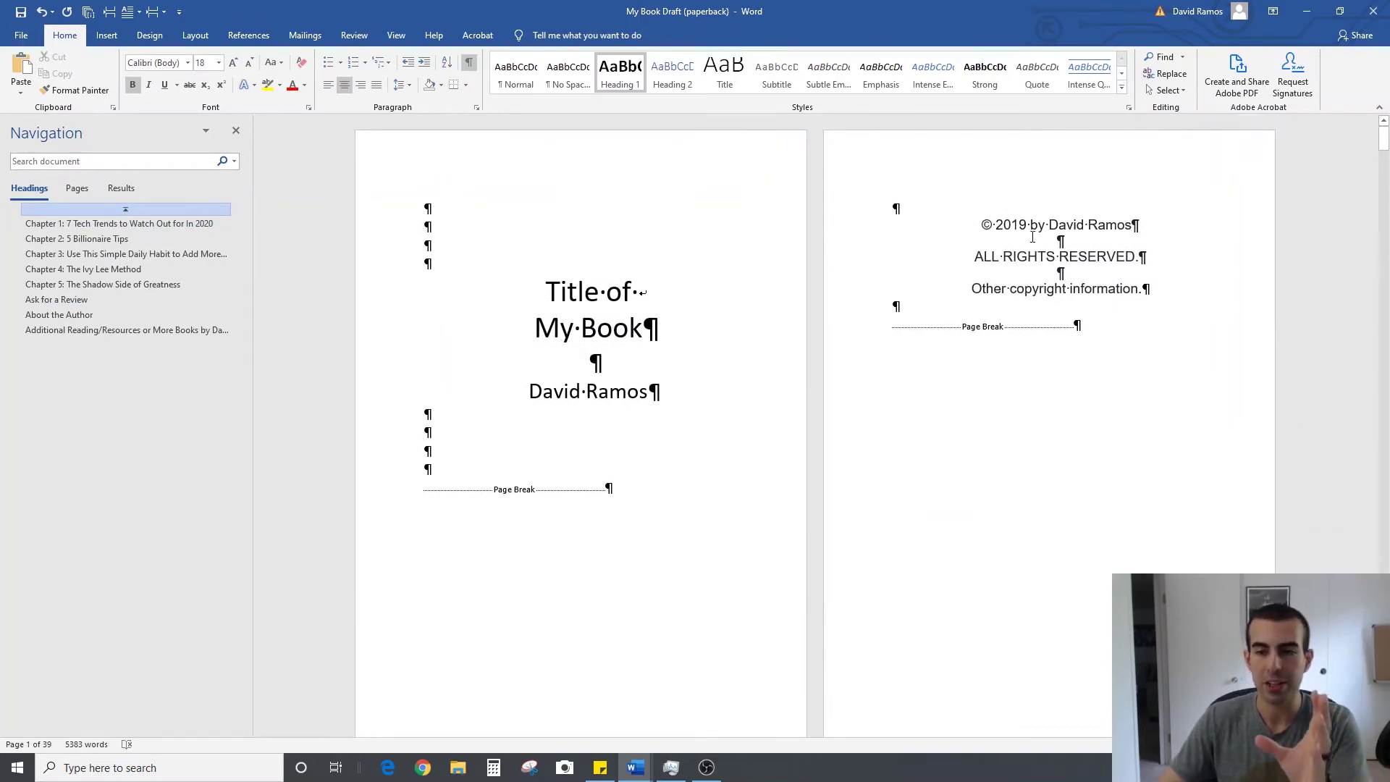
{"action": "scroll", "coordinate": [1046, 246], "scroll_direction": "down", "scroll_amount": 8}
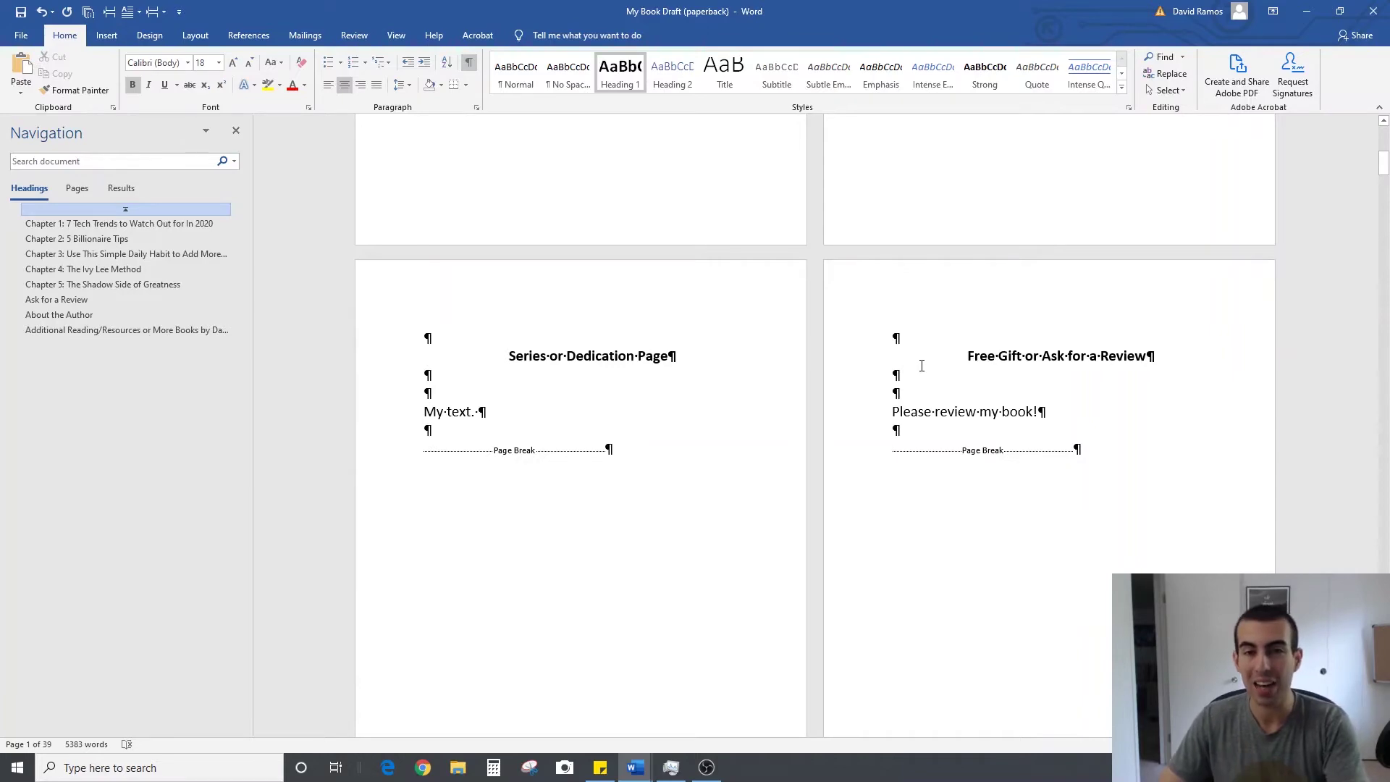
{"action": "scroll", "coordinate": [922, 365], "scroll_direction": "down", "scroll_amount": 1}
{"action": "scroll", "coordinate": [921, 366], "scroll_direction": "down", "scroll_amount": 15}
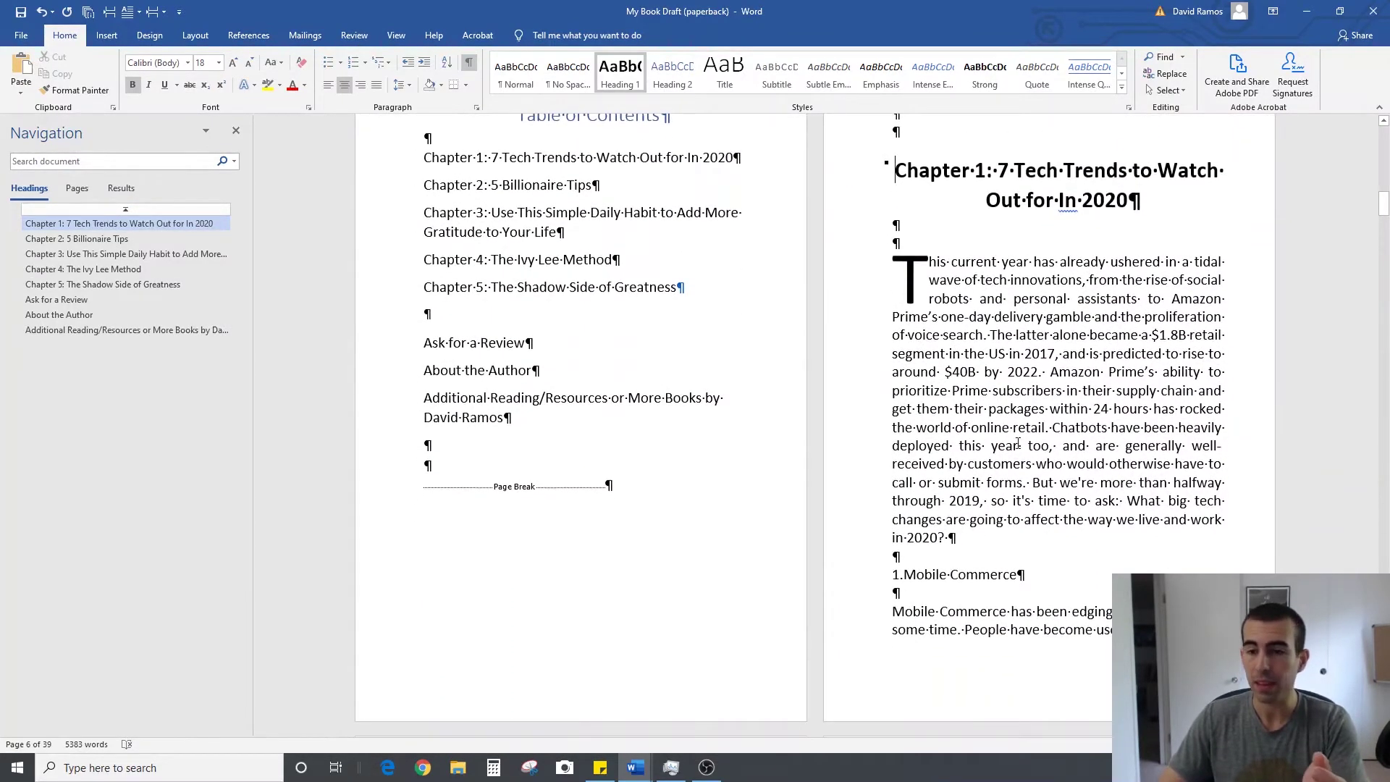
{"action": "scroll", "coordinate": [1079, 399], "scroll_direction": "up", "scroll_amount": 3}
{"action": "scroll", "coordinate": [1079, 400], "scroll_direction": "down", "scroll_amount": 3}
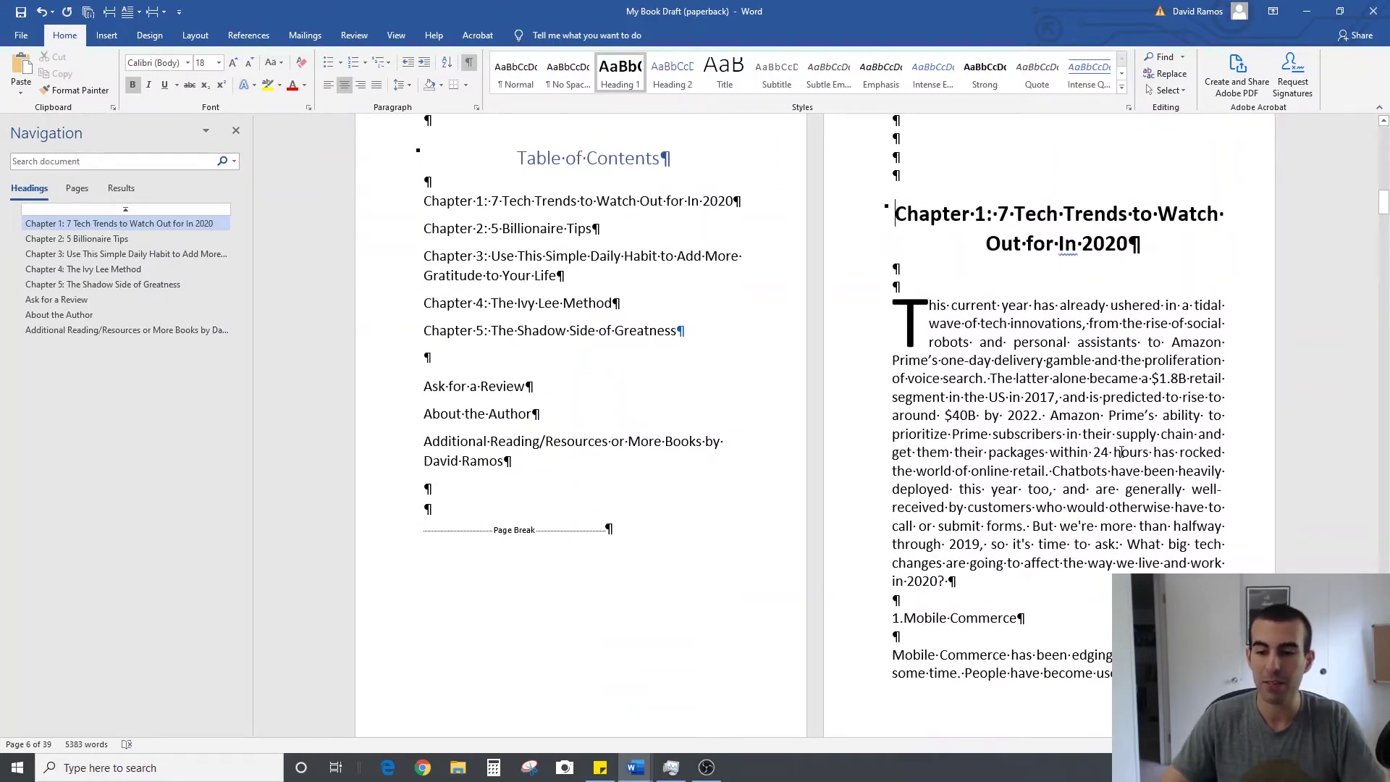
Split Chapter 1's opening paragraph before "Chatbots have been heavily" and leave a blank line between the two parts.
{"action": "left_click", "coordinate": [1056, 472]}
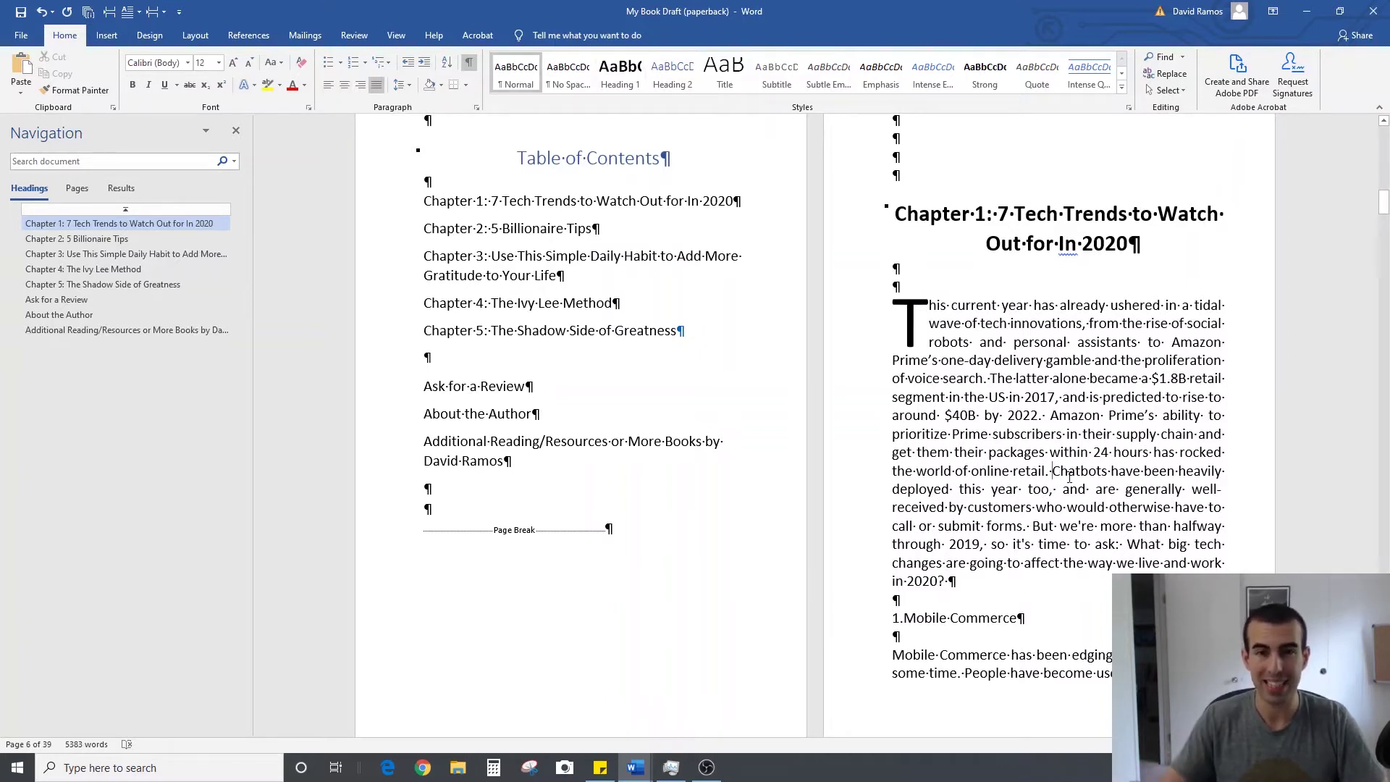
{"action": "key", "text": "Return"}
{"action": "key", "text": "Return"}
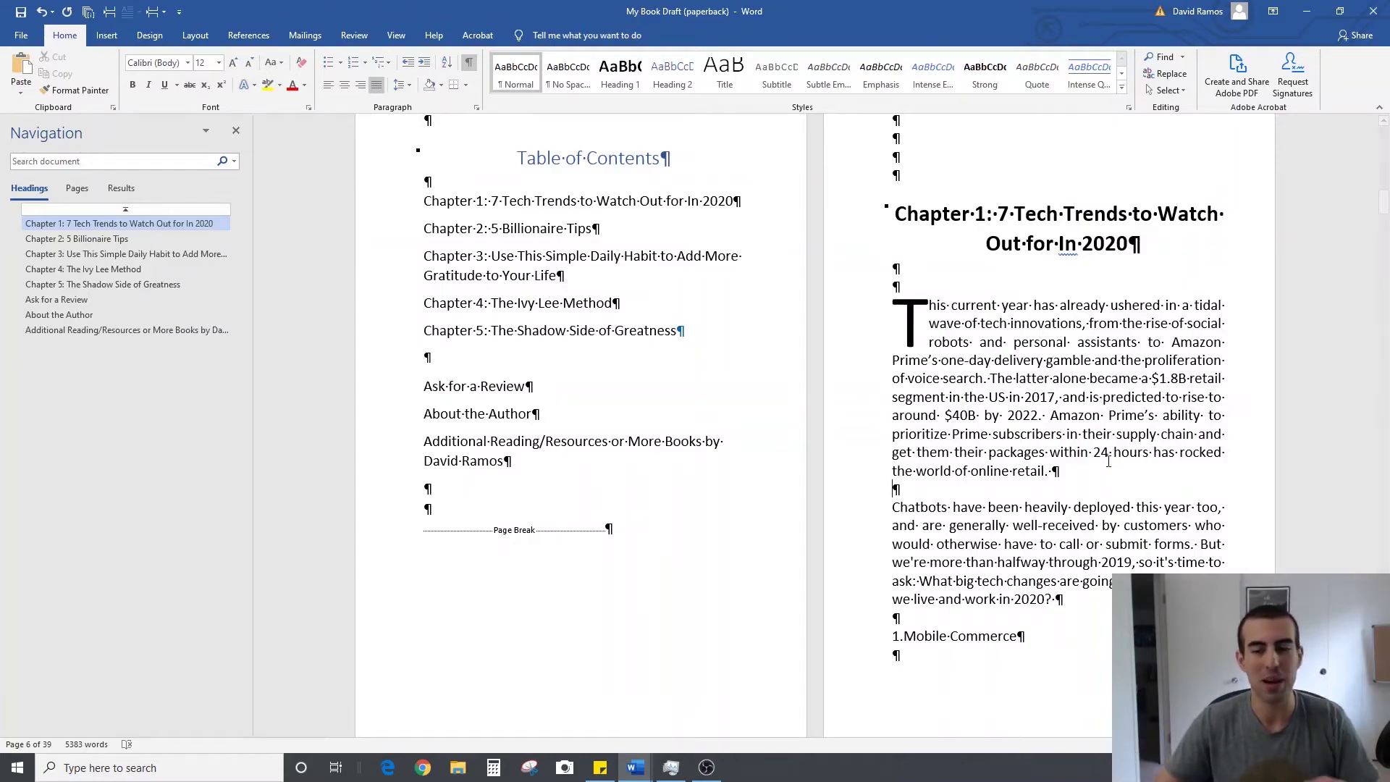
Look through Chapters 1 and 2 and the opening of Chapter 3, checking paragraph lengths, spacing and spelling.
{"action": "scroll", "coordinate": [1050, 388], "scroll_direction": "down", "scroll_amount": 7}
{"action": "scroll", "coordinate": [1045, 386], "scroll_direction": "down", "scroll_amount": 15}
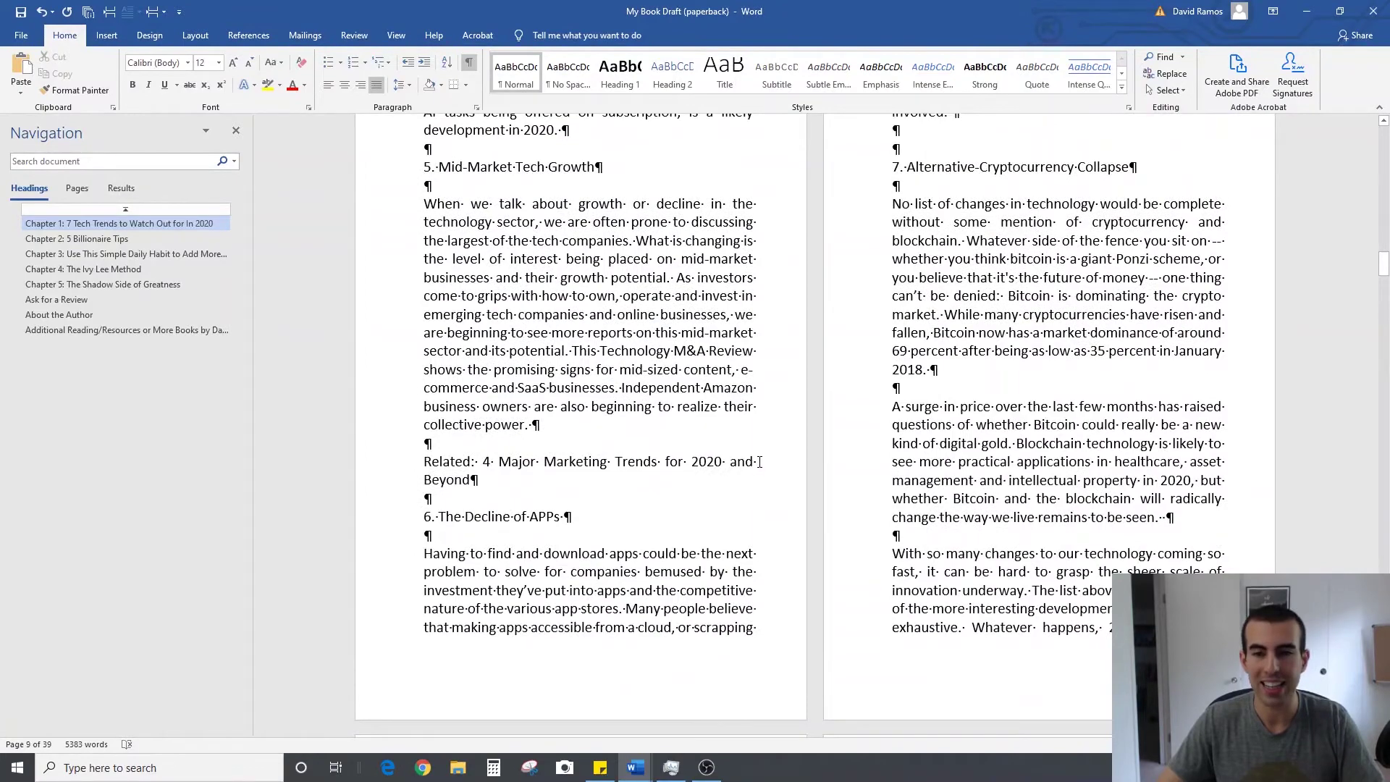
{"action": "scroll", "coordinate": [756, 463], "scroll_direction": "down", "scroll_amount": 6}
{"action": "scroll", "coordinate": [760, 461], "scroll_direction": "down", "scroll_amount": 15}
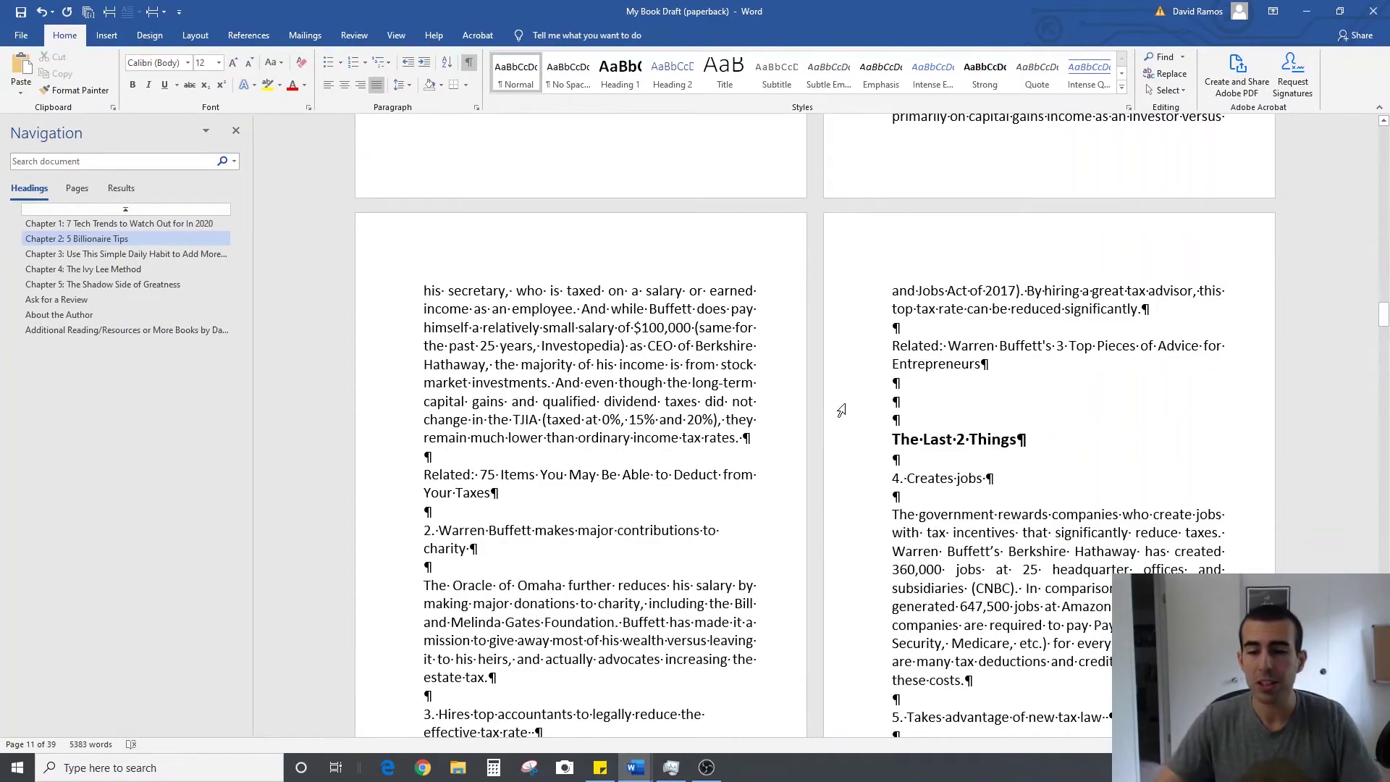
{"action": "scroll", "coordinate": [759, 461], "scroll_direction": "down", "scroll_amount": 9}
{"action": "scroll", "coordinate": [841, 411], "scroll_direction": "down", "scroll_amount": 9}
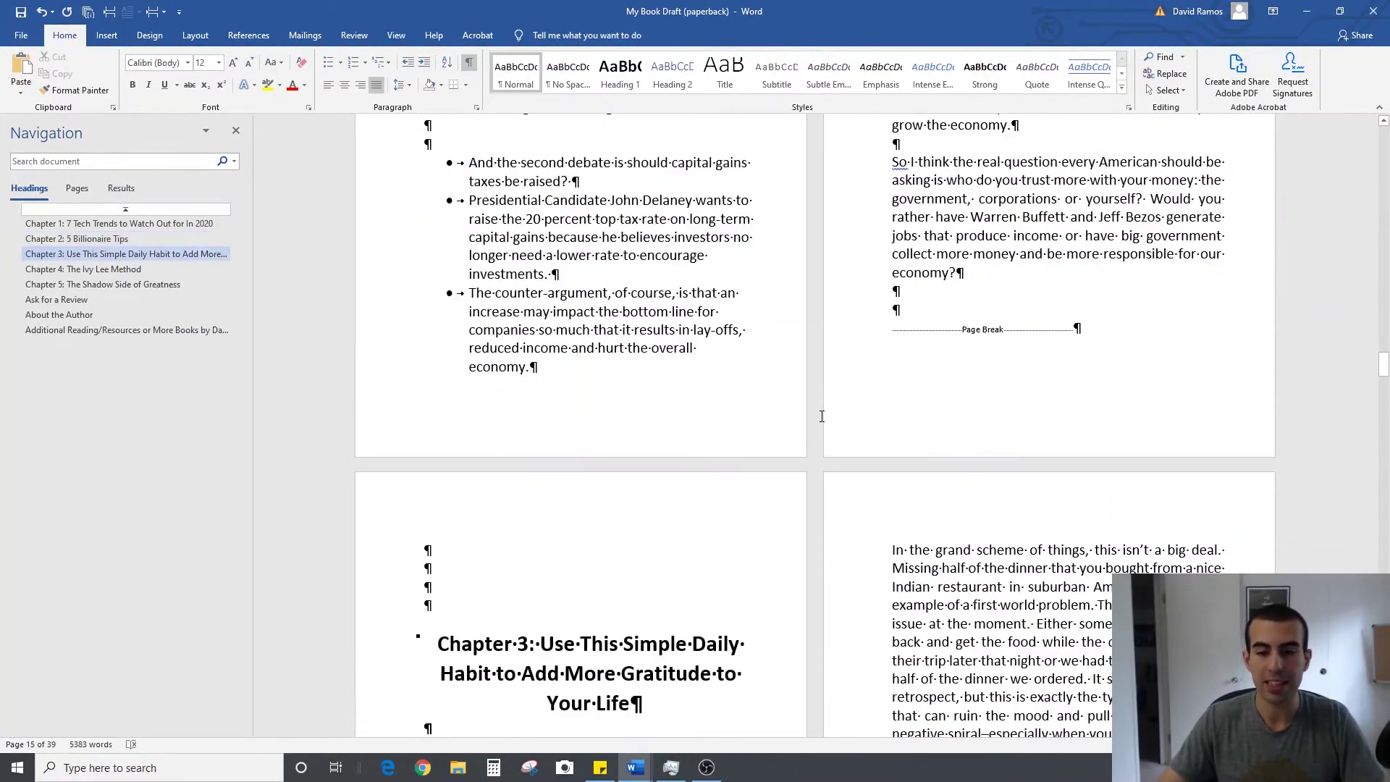
{"action": "scroll", "coordinate": [821, 416], "scroll_direction": "down", "scroll_amount": 4}
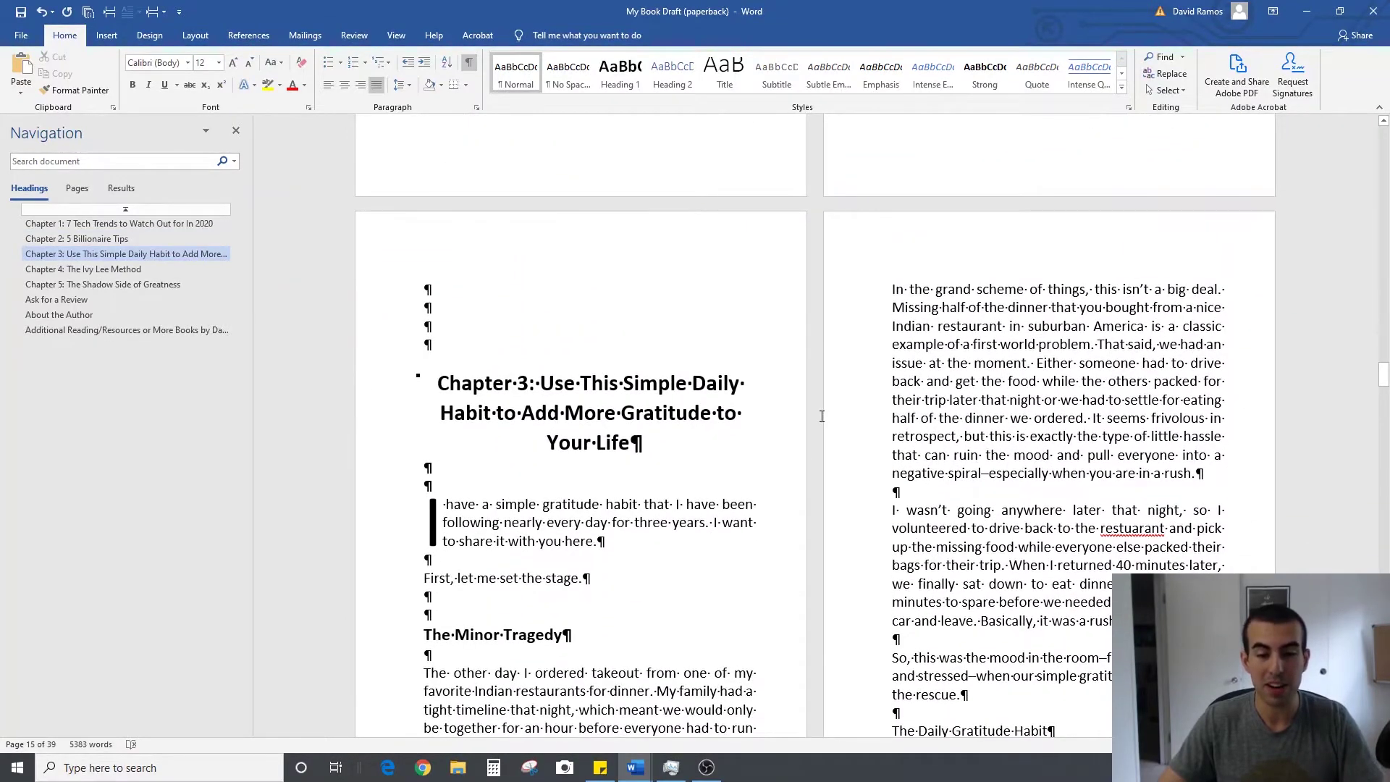
{"action": "scroll", "coordinate": [822, 417], "scroll_direction": "down", "scroll_amount": 3}
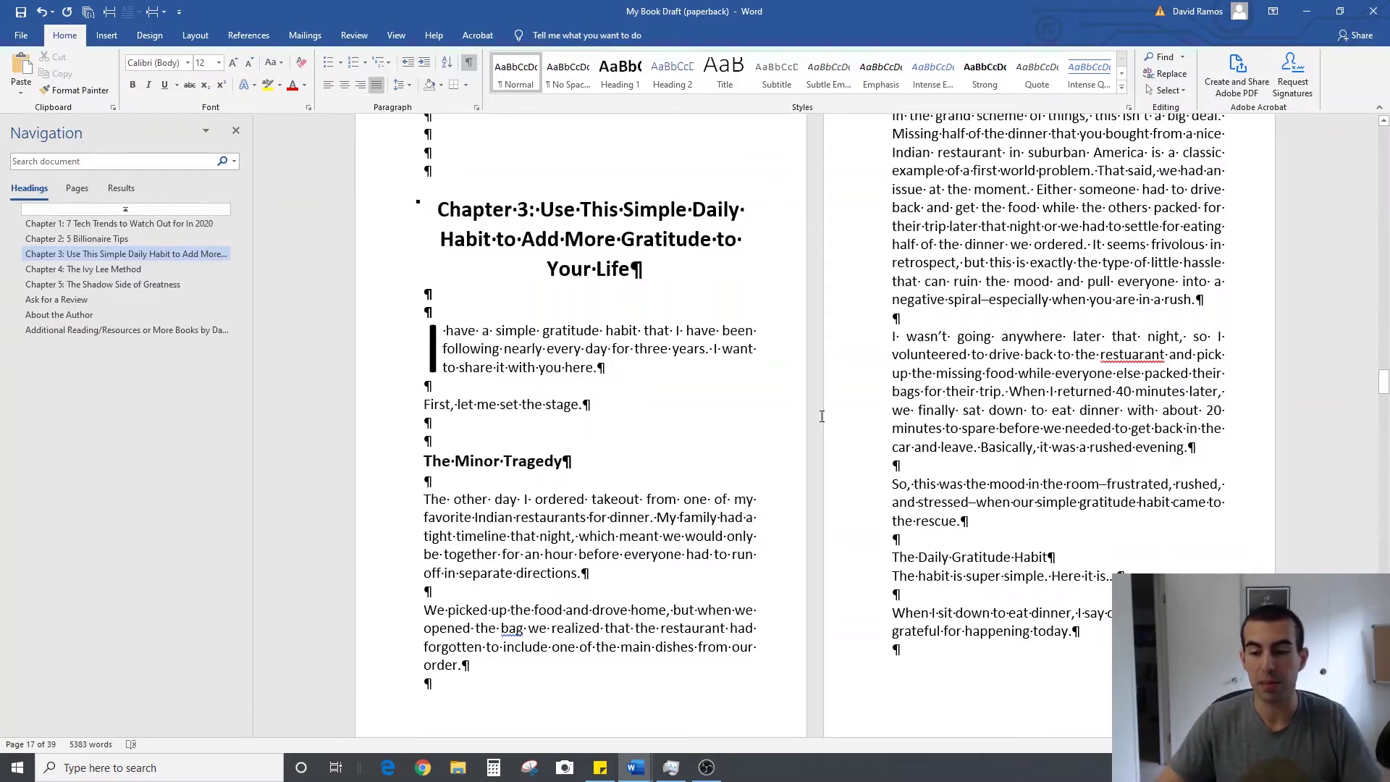
Correct the misspelled word "restuarant" in Chapter 3 and continue checking the pages through to Chapter 4.
{"action": "right_click", "coordinate": [1120, 354]}
{"action": "left_click", "coordinate": [1064, 371]}
{"action": "scroll", "coordinate": [1046, 456], "scroll_direction": "down", "scroll_amount": 9}
{"action": "scroll", "coordinate": [1046, 455], "scroll_direction": "down", "scroll_amount": 17}
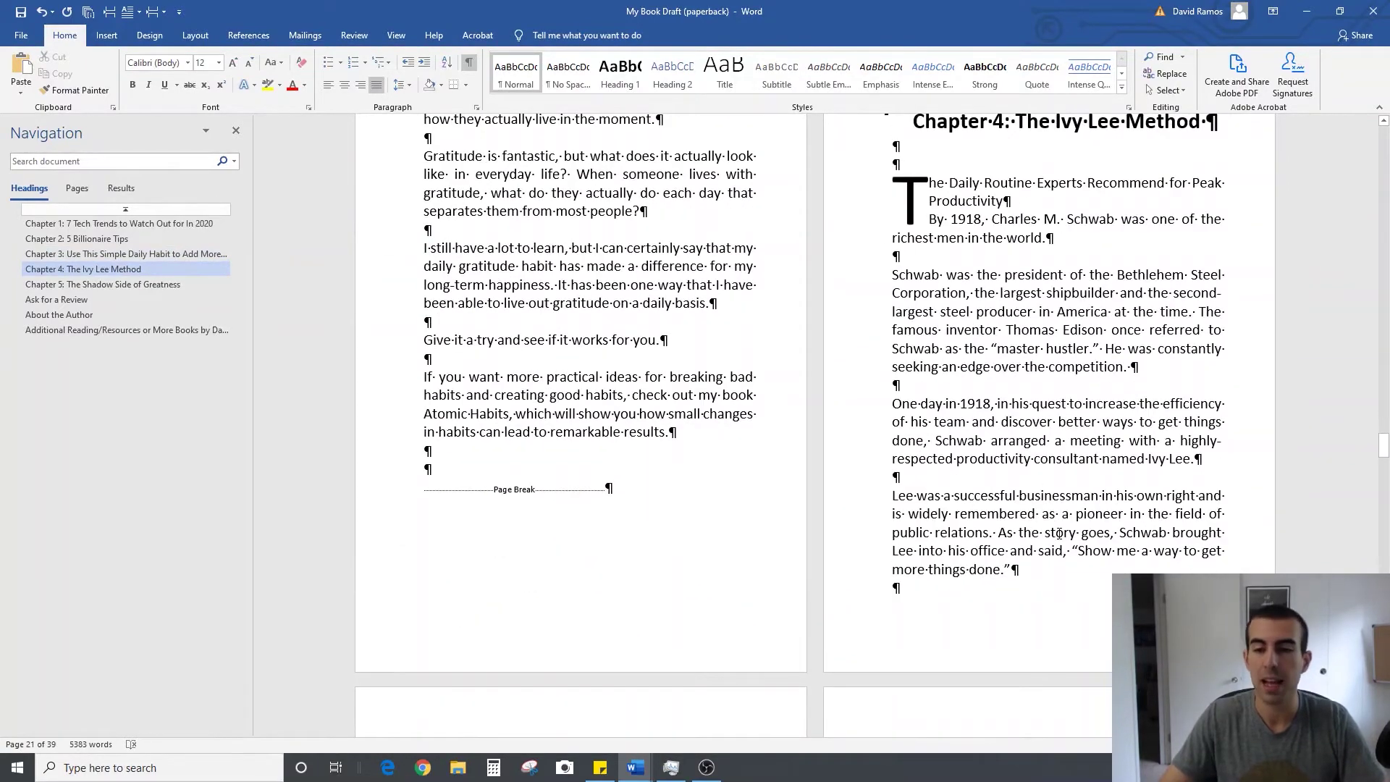
Hide the formatting marks and merge Chapter 4's short paragraphs starting "At the end of each work day", "When you arrive tomorrow" and "Approach the rest" into those before them.
{"action": "scroll", "coordinate": [1059, 534], "scroll_direction": "down", "scroll_amount": 10}
{"action": "key", "text": "ctrl+shift+8"}
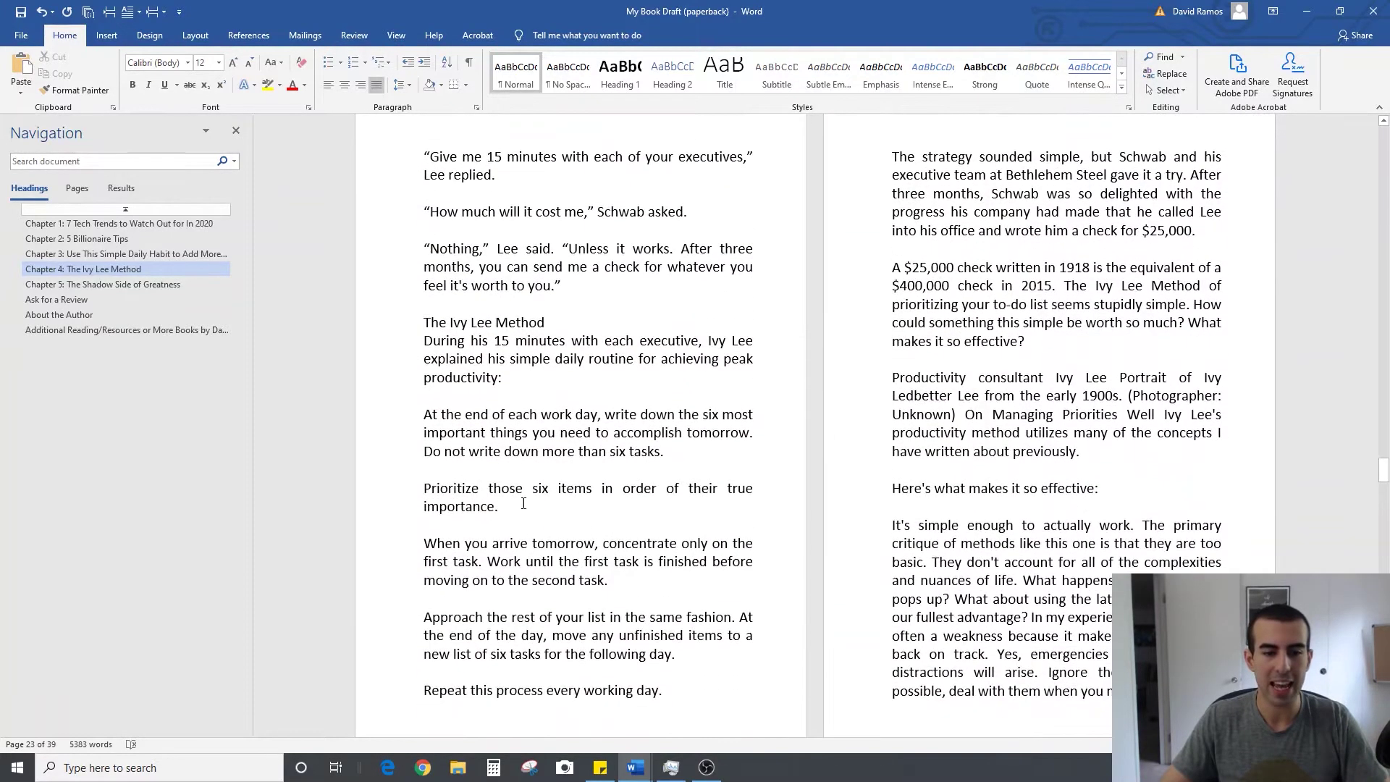
{"action": "key", "text": "BackSpace"}
{"action": "key", "text": "BackSpace"}
{"action": "left_click", "coordinate": [426, 506]}
{"action": "key", "text": "BackSpace"}
{"action": "key", "text": "BackSpace"}
{"action": "left_click", "coordinate": [425, 543]}
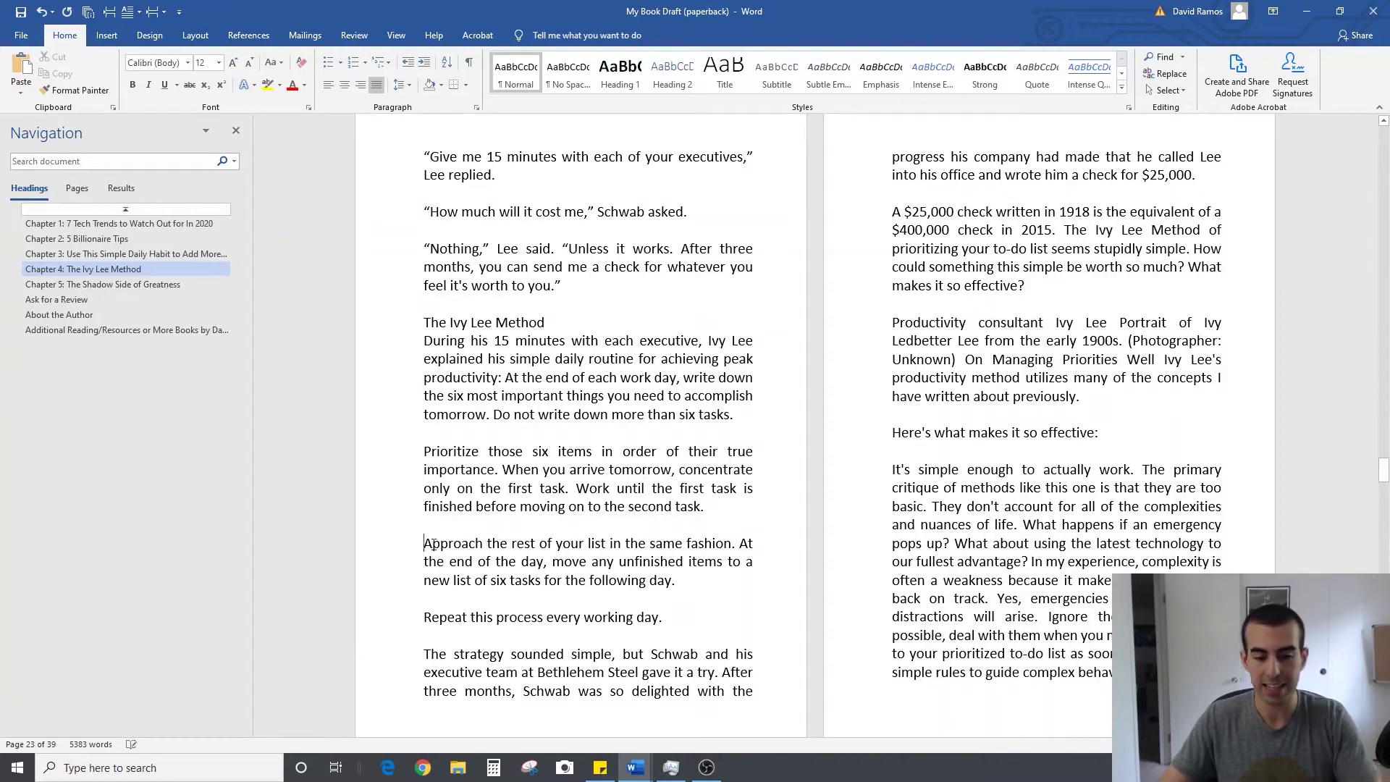
{"action": "key", "text": "BackSpace"}
{"action": "key", "text": "BackSpace"}
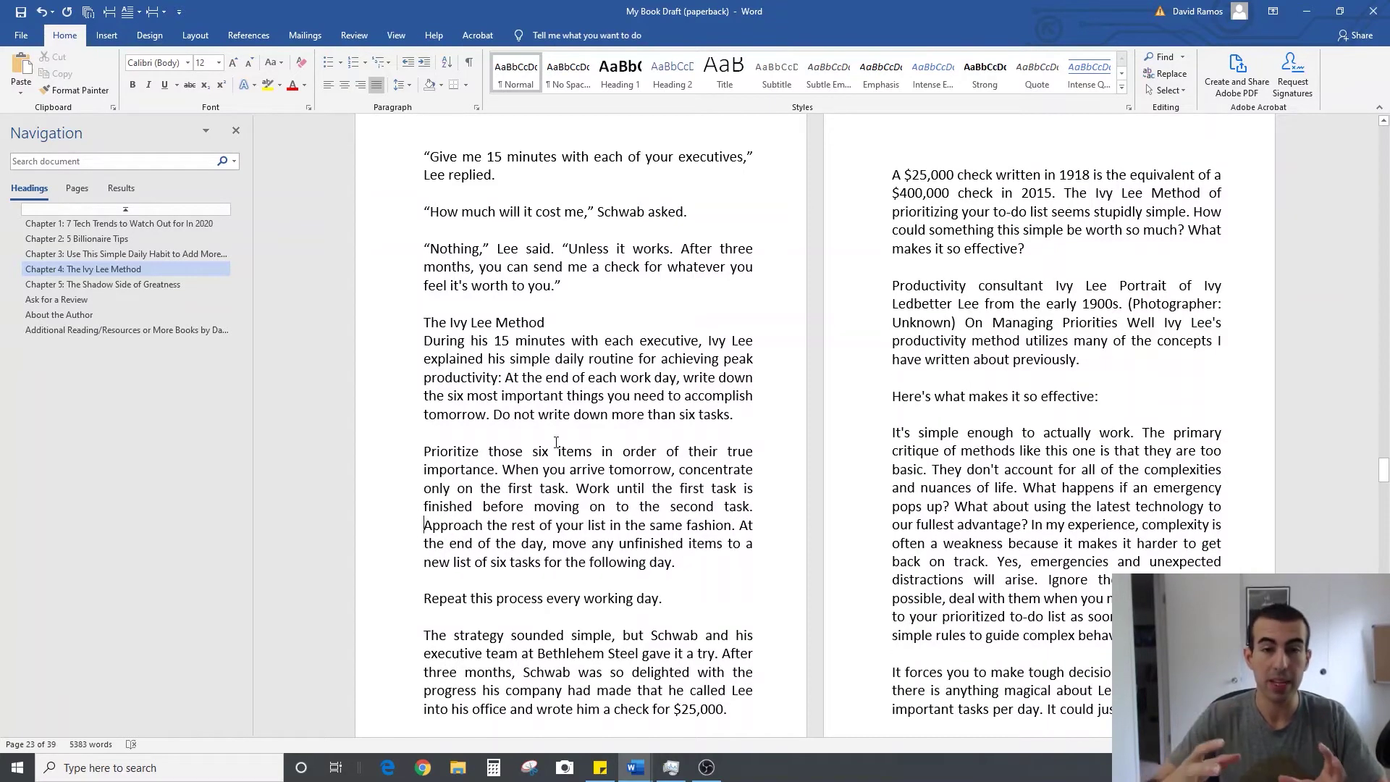
Look through the rest of Chapter 4 and Chapter 5 up to the back matter, checking paragraph lengths and spacing.
{"action": "scroll", "coordinate": [632, 412], "scroll_direction": "down", "scroll_amount": 1}
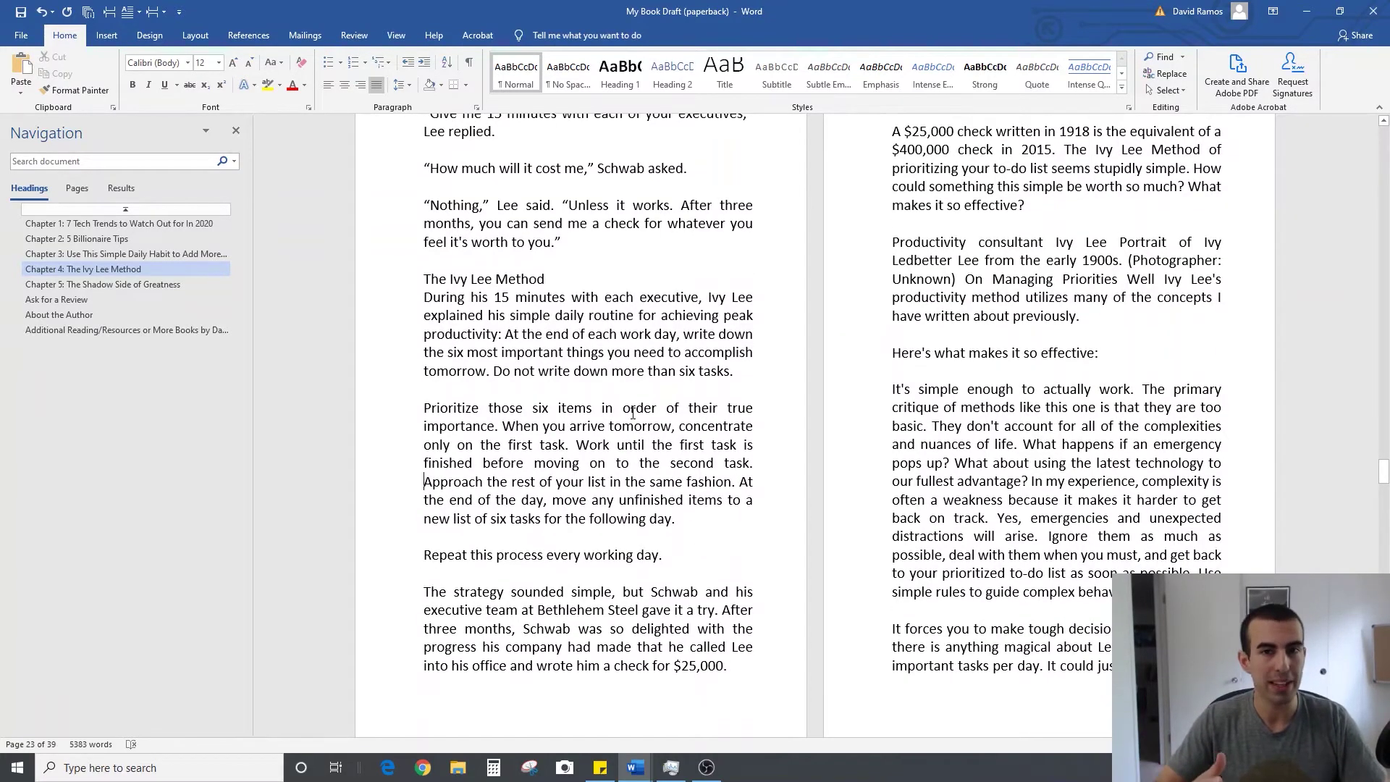
{"action": "scroll", "coordinate": [633, 412], "scroll_direction": "down", "scroll_amount": 12}
{"action": "scroll", "coordinate": [632, 413], "scroll_direction": "down", "scroll_amount": 18}
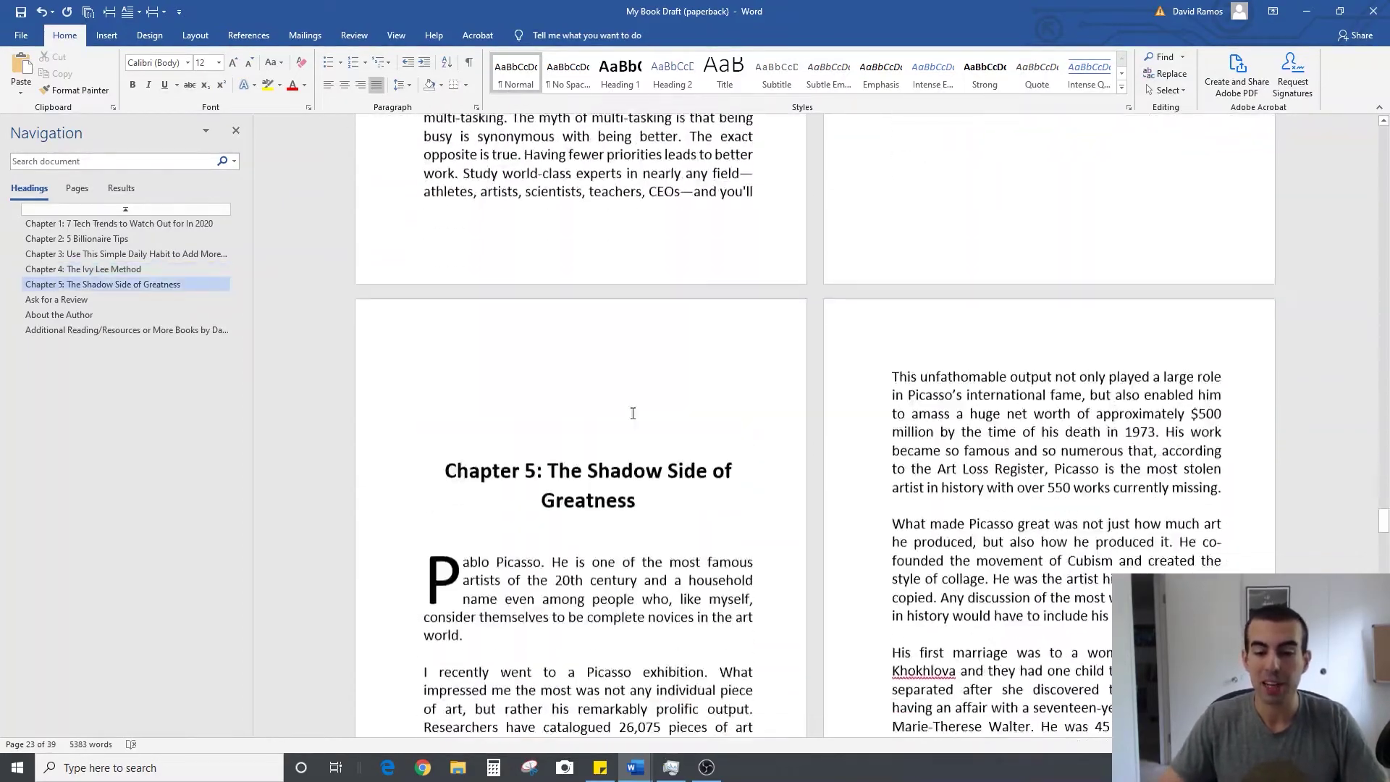
{"action": "scroll", "coordinate": [632, 413], "scroll_direction": "down", "scroll_amount": 10}
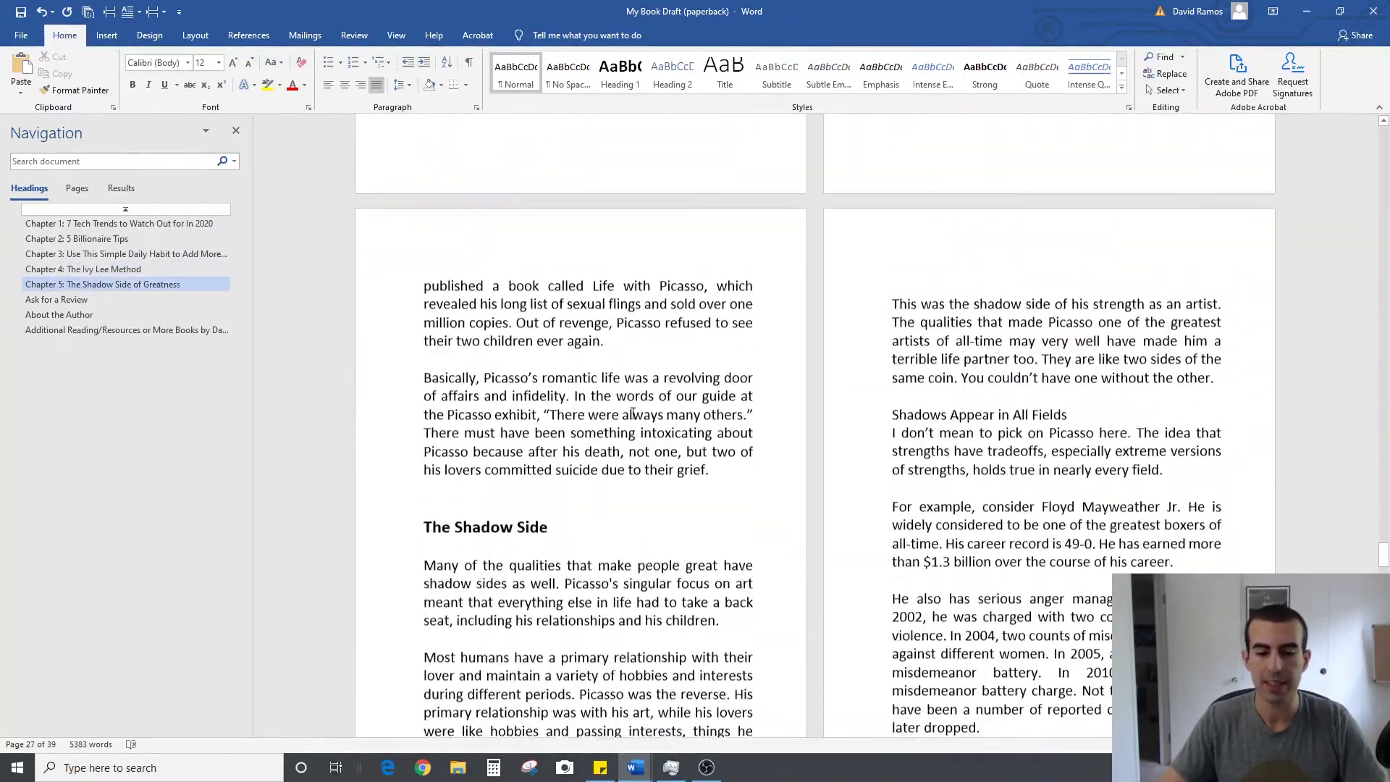
{"action": "scroll", "coordinate": [632, 412], "scroll_direction": "down", "scroll_amount": 15}
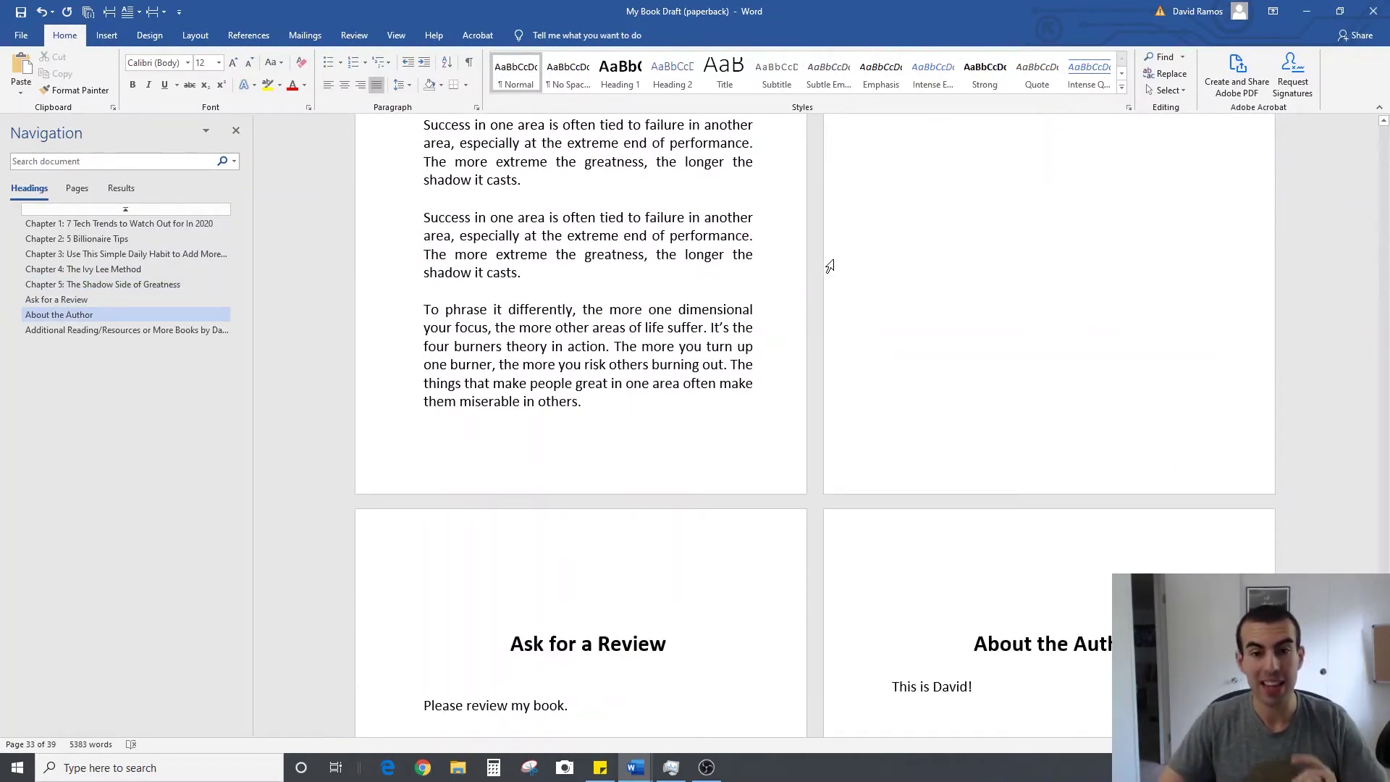
{"action": "scroll", "coordinate": [820, 283], "scroll_direction": "up", "scroll_amount": 2}
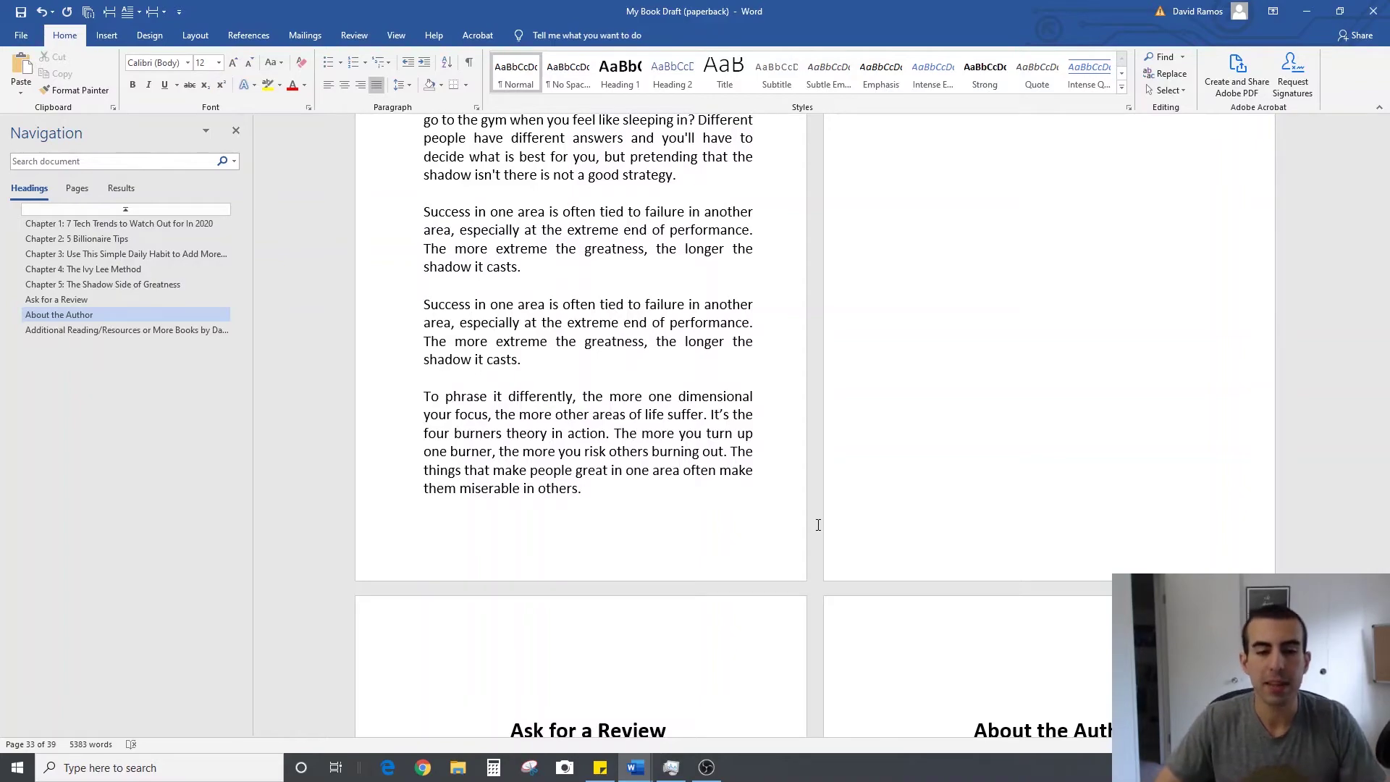
Review how the title page, copyright page, table of contents and Chapter 1 opening fall on facing pages.
{"action": "middle_click", "coordinate": [800, 617]}
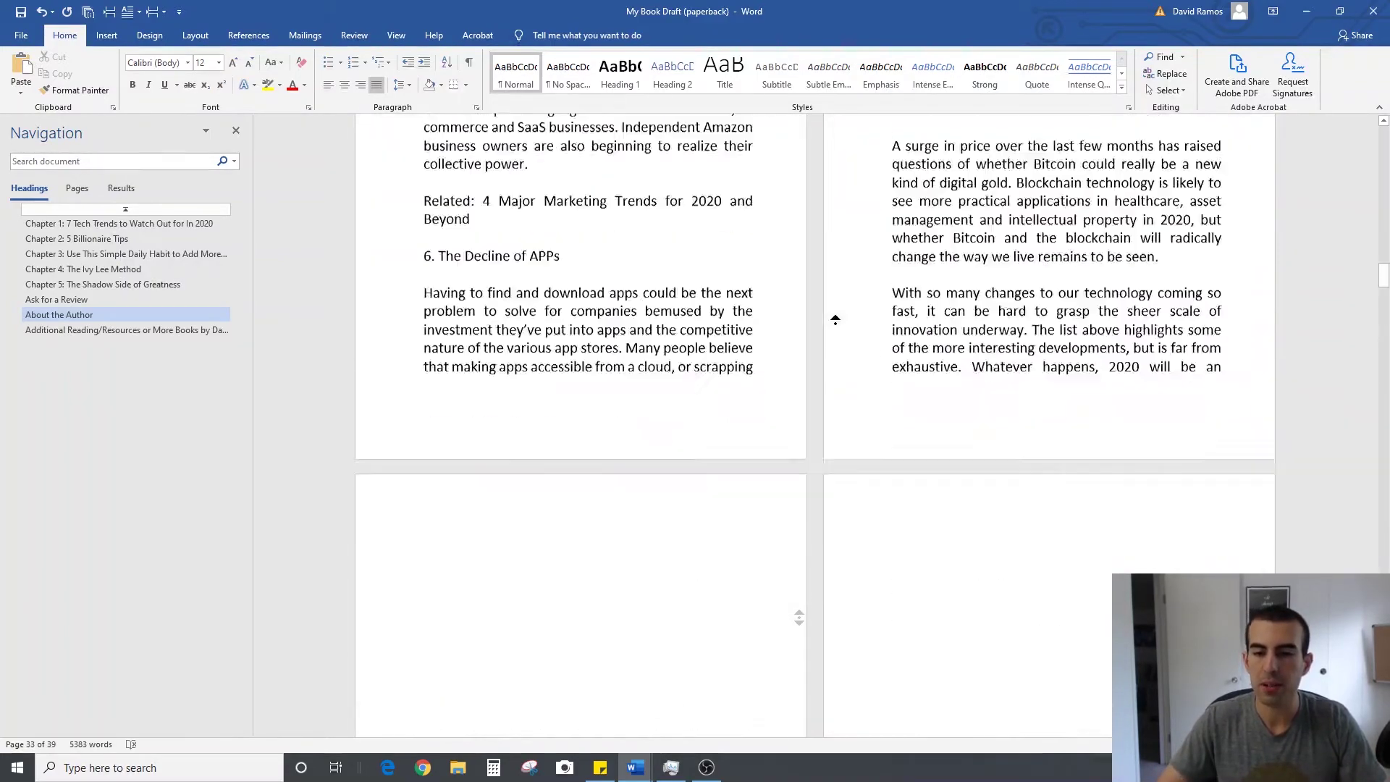
{"action": "middle_click", "coordinate": [766, 404]}
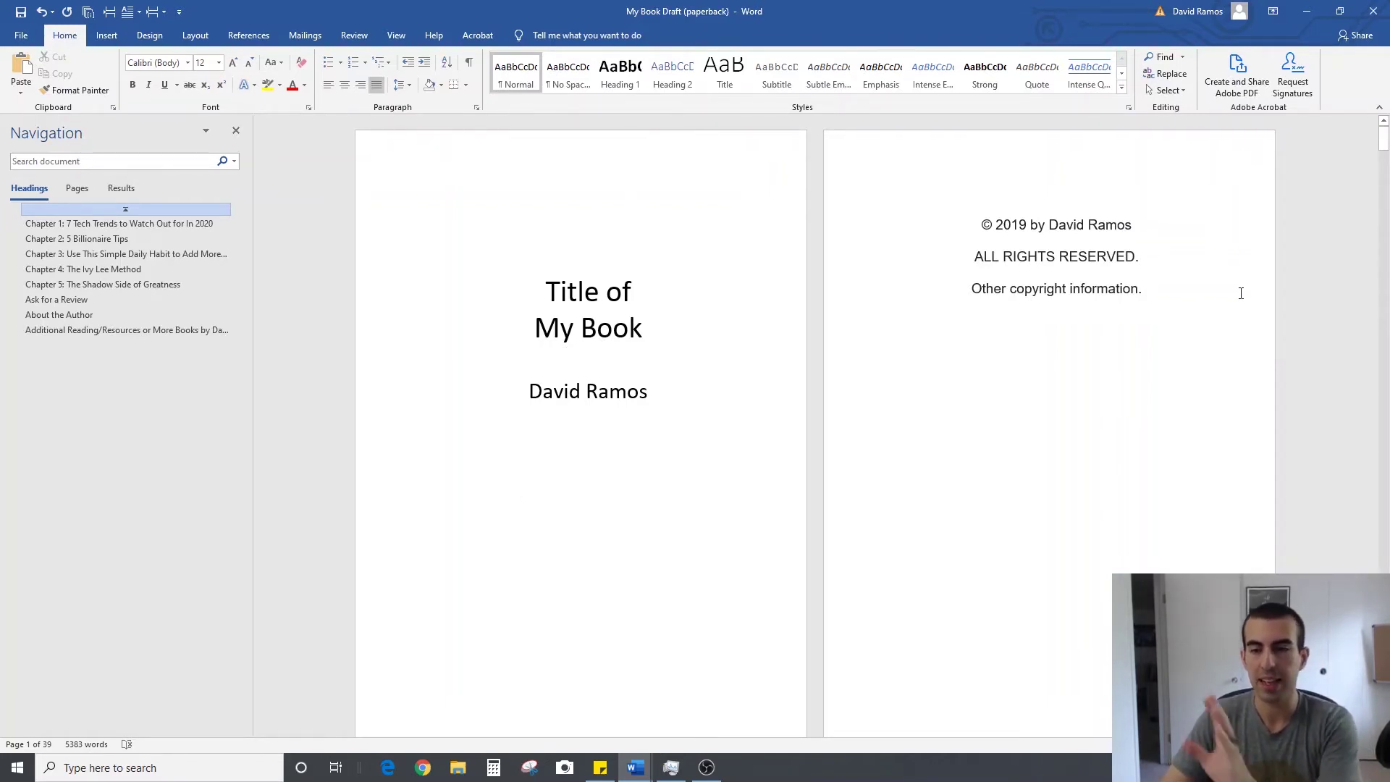
{"action": "scroll", "coordinate": [1069, 339], "scroll_direction": "down", "scroll_amount": 6}
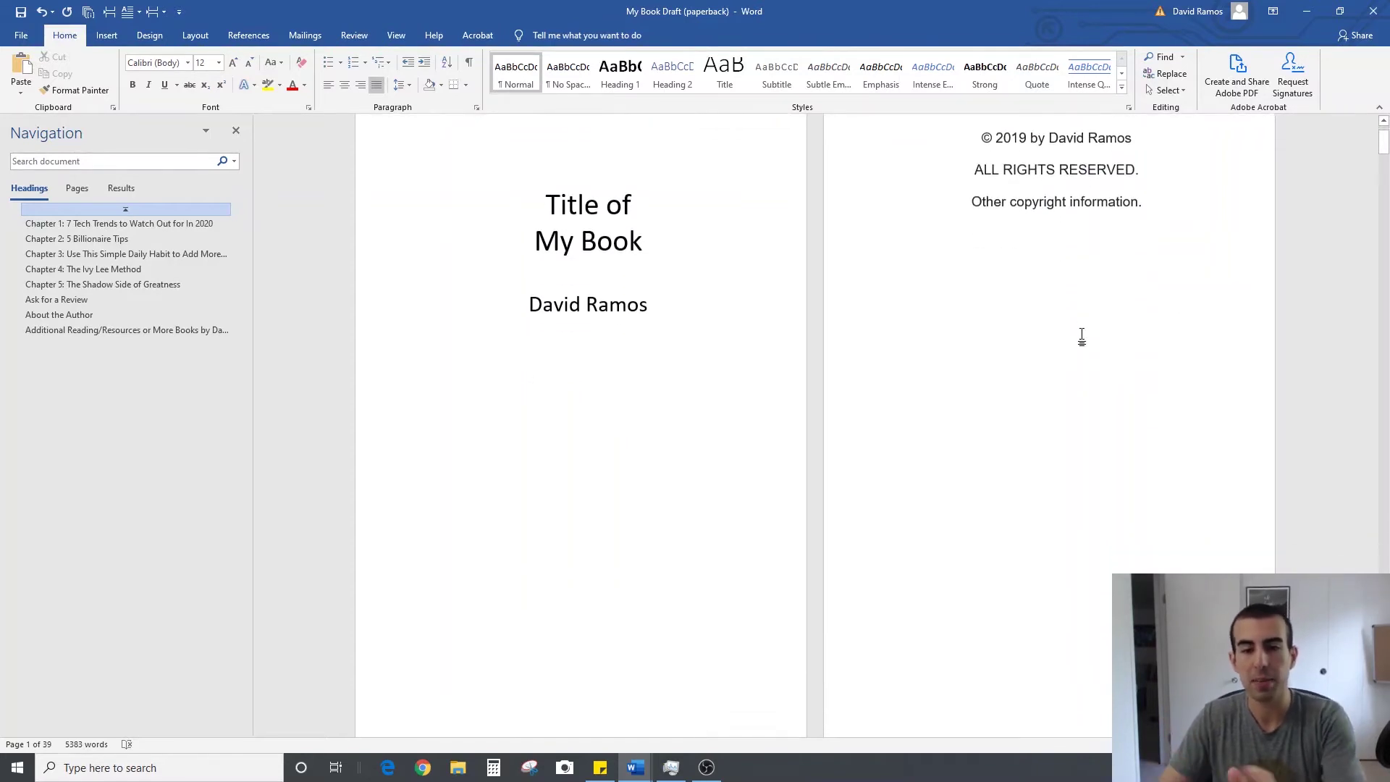
{"action": "scroll", "coordinate": [760, 338], "scroll_direction": "down", "scroll_amount": 15}
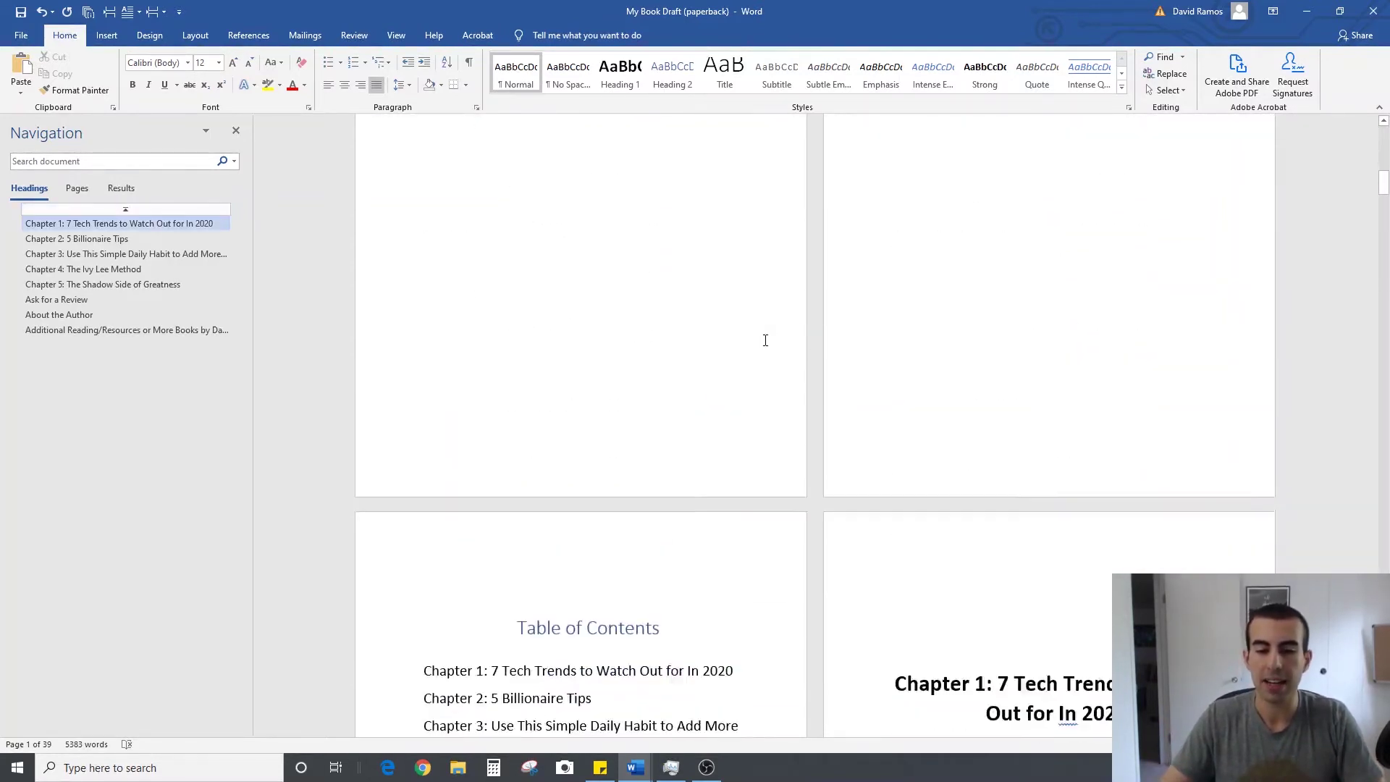
{"action": "scroll", "coordinate": [699, 375], "scroll_direction": "down", "scroll_amount": 3}
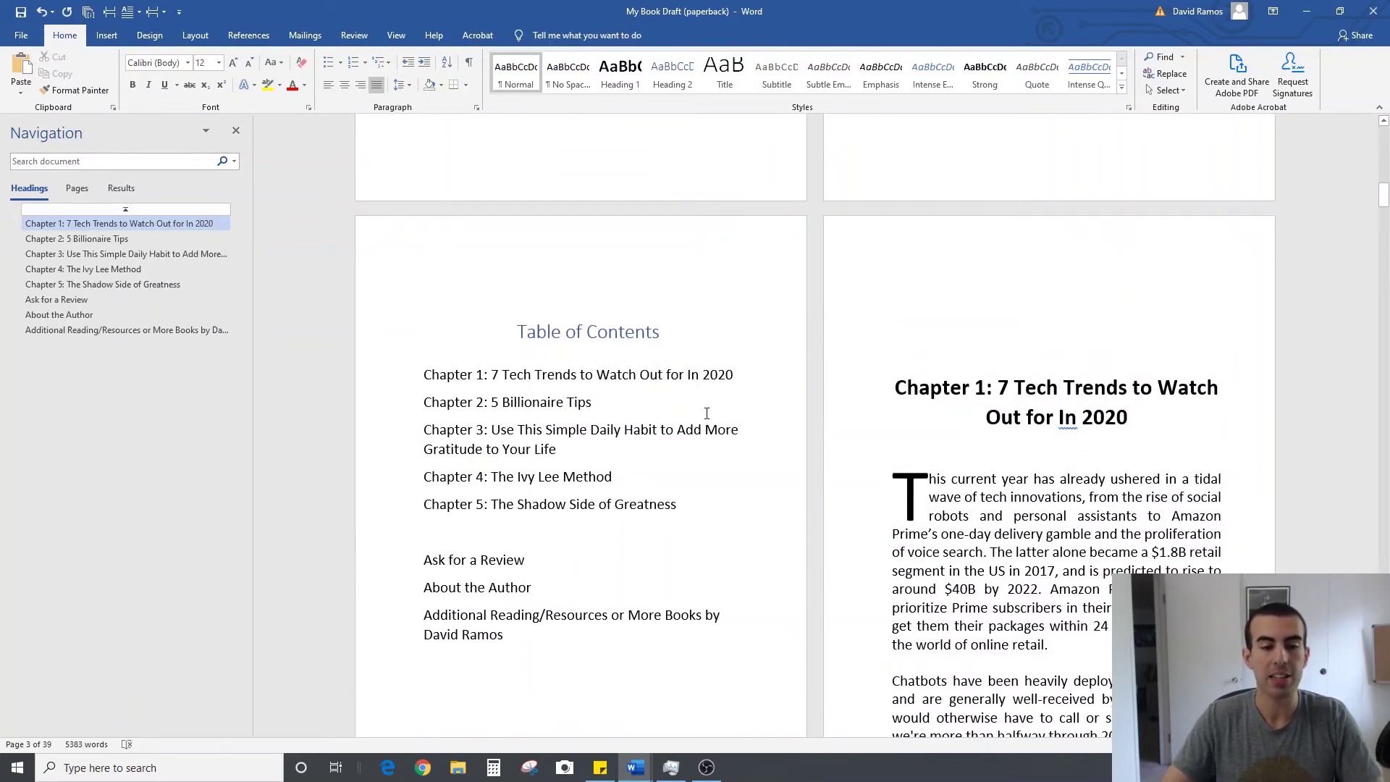
{"action": "scroll", "coordinate": [684, 362], "scroll_direction": "up", "scroll_amount": 20}
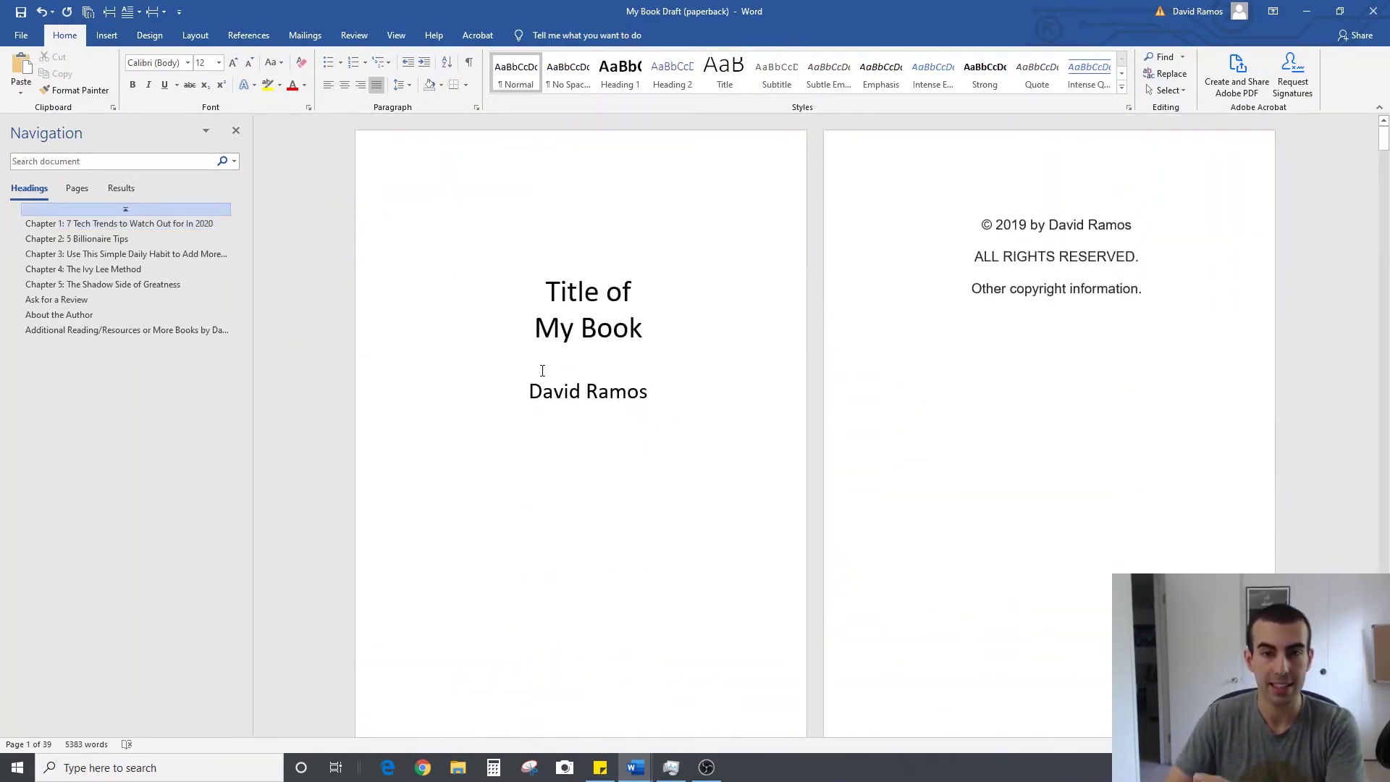
{"action": "scroll", "coordinate": [542, 370], "scroll_direction": "down", "scroll_amount": 15}
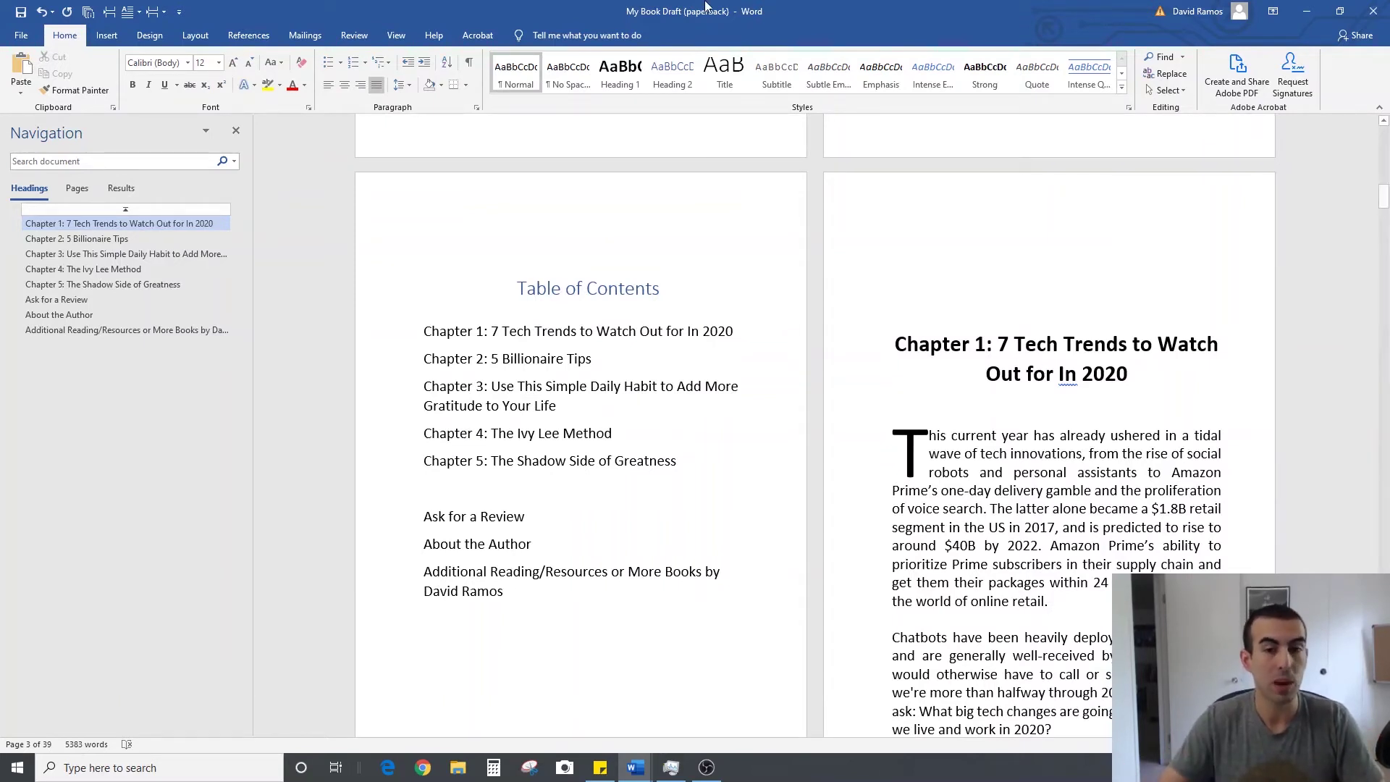
Show the formatting marks and insert a page break after the table of contents to add a blank page before Chapter 1.
{"action": "left_click", "coordinate": [470, 63]}
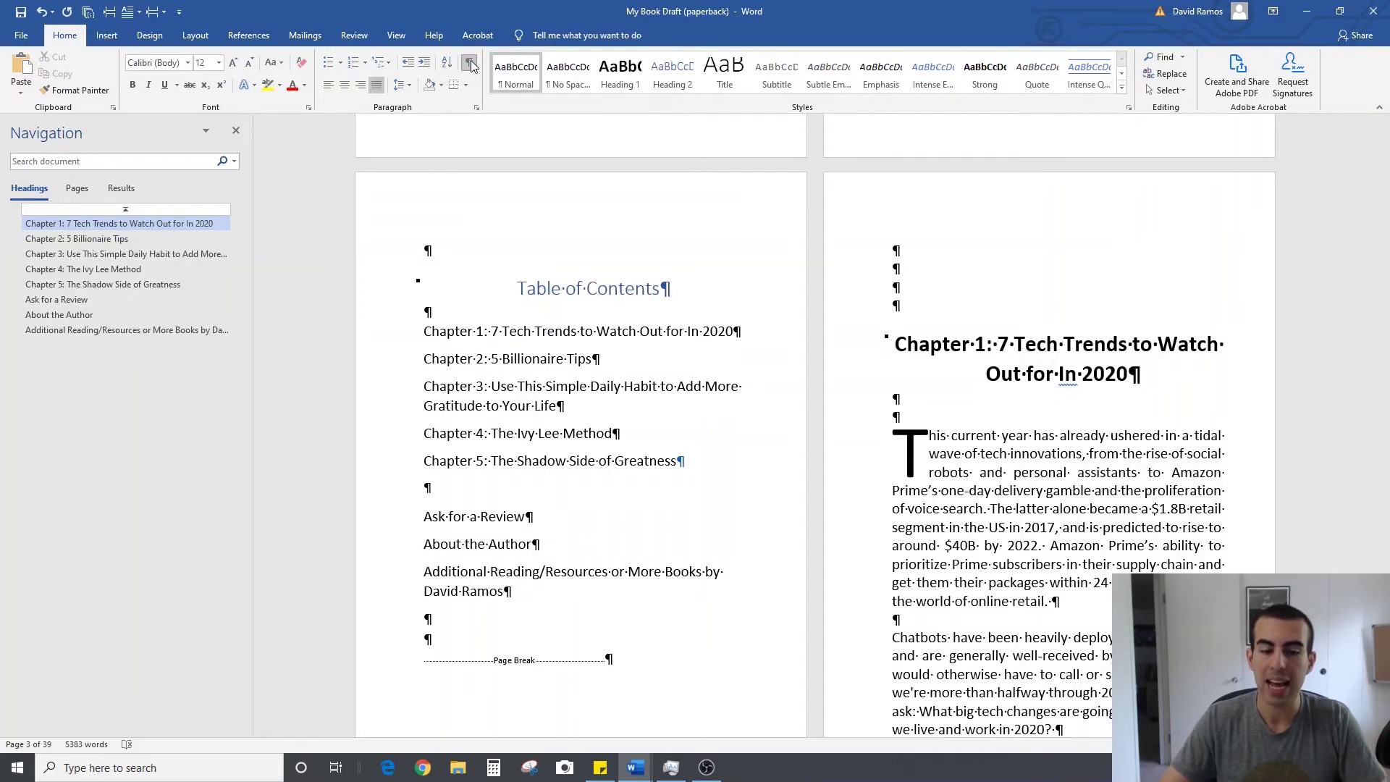
{"action": "left_click", "coordinate": [604, 637]}
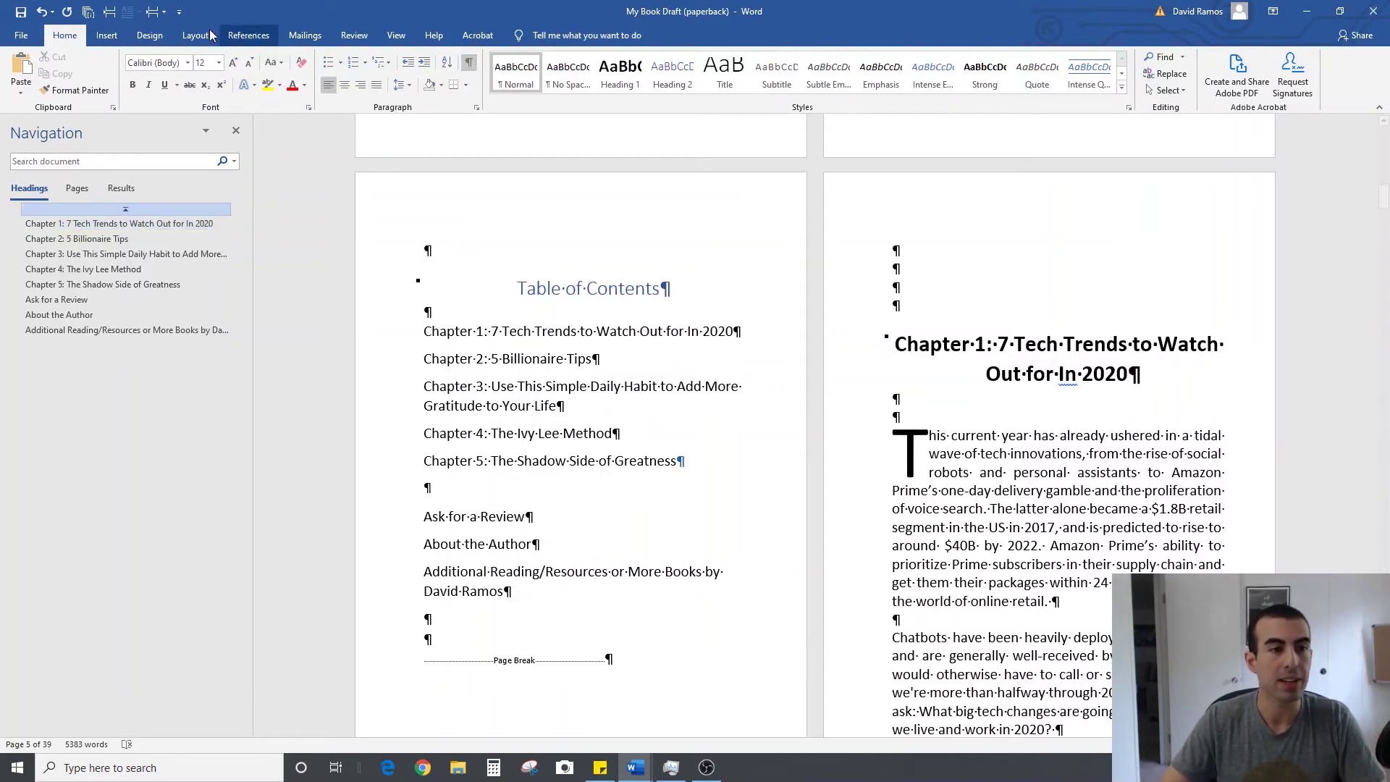
{"action": "left_click", "coordinate": [110, 13]}
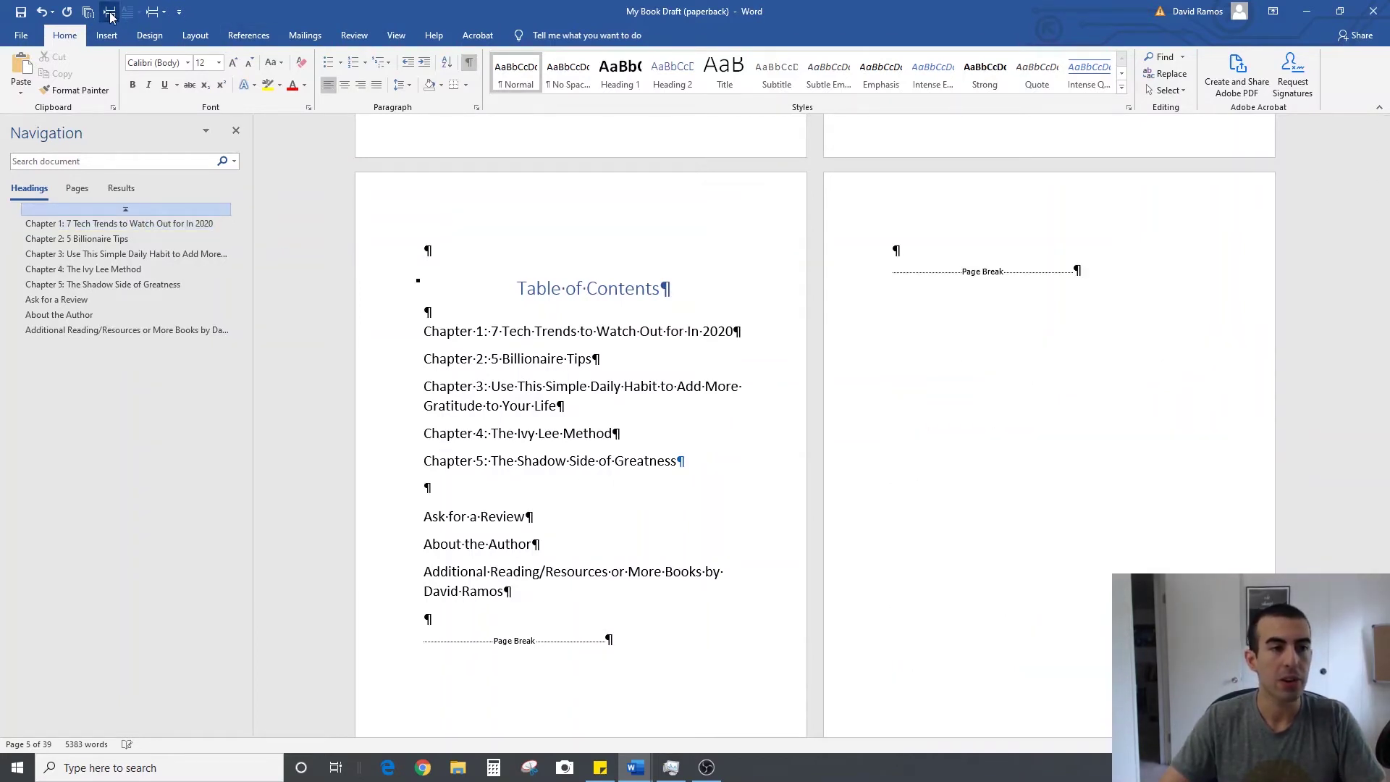
{"action": "scroll", "coordinate": [760, 366], "scroll_direction": "down", "scroll_amount": 15}
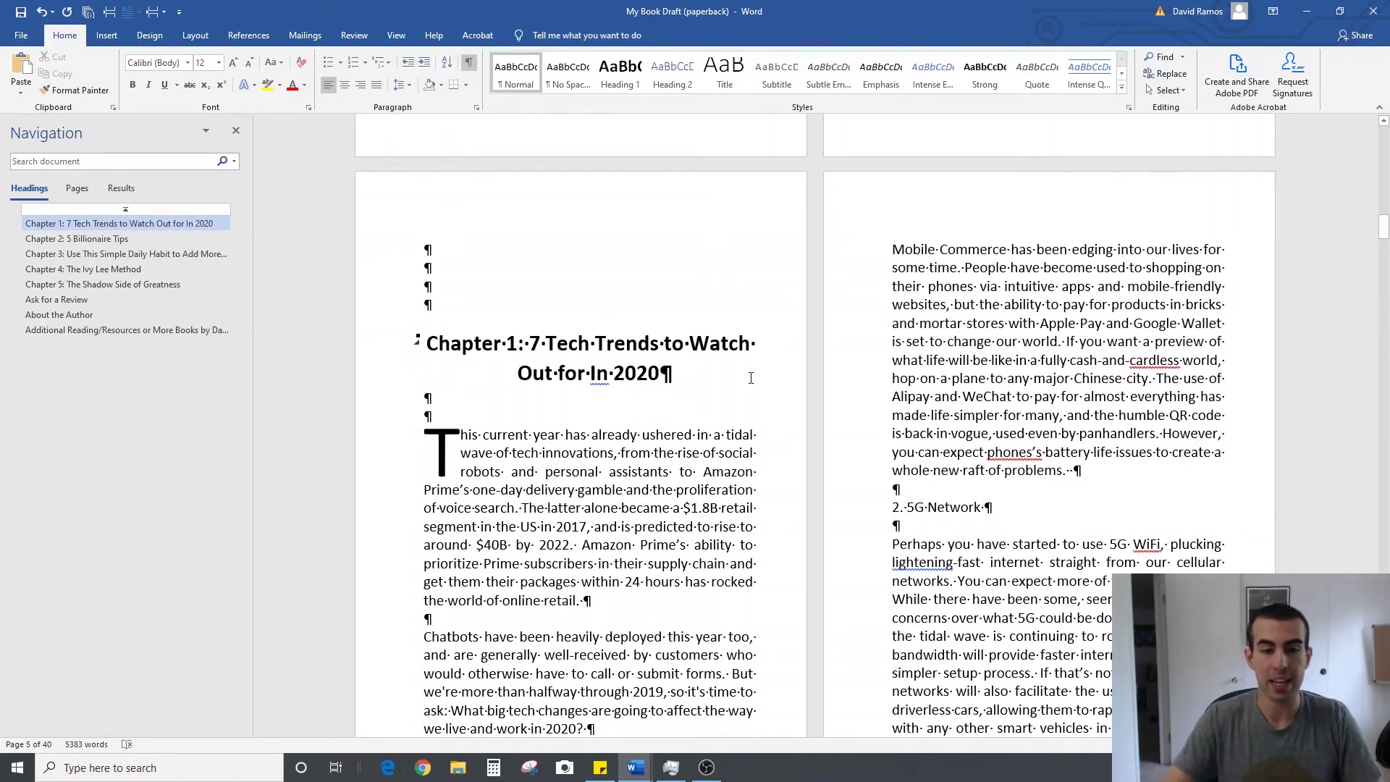
Check from the title page onward which side of the spread Chapters 1 and 2 open on.
{"action": "middle_click", "coordinate": [710, 506]}
{"action": "middle_click", "coordinate": [708, 307]}
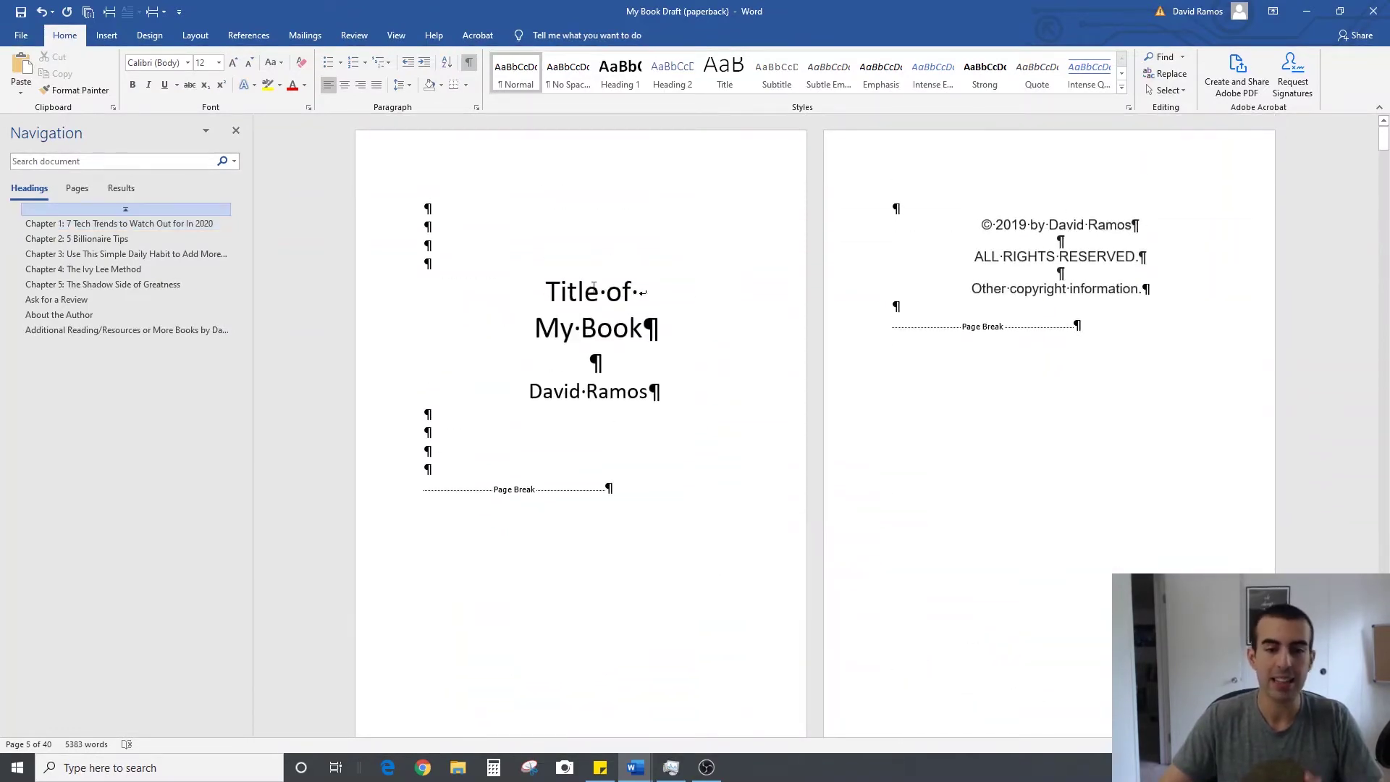
{"action": "scroll", "coordinate": [641, 319], "scroll_direction": "down", "scroll_amount": 6}
{"action": "scroll", "coordinate": [641, 318], "scroll_direction": "down", "scroll_amount": 20}
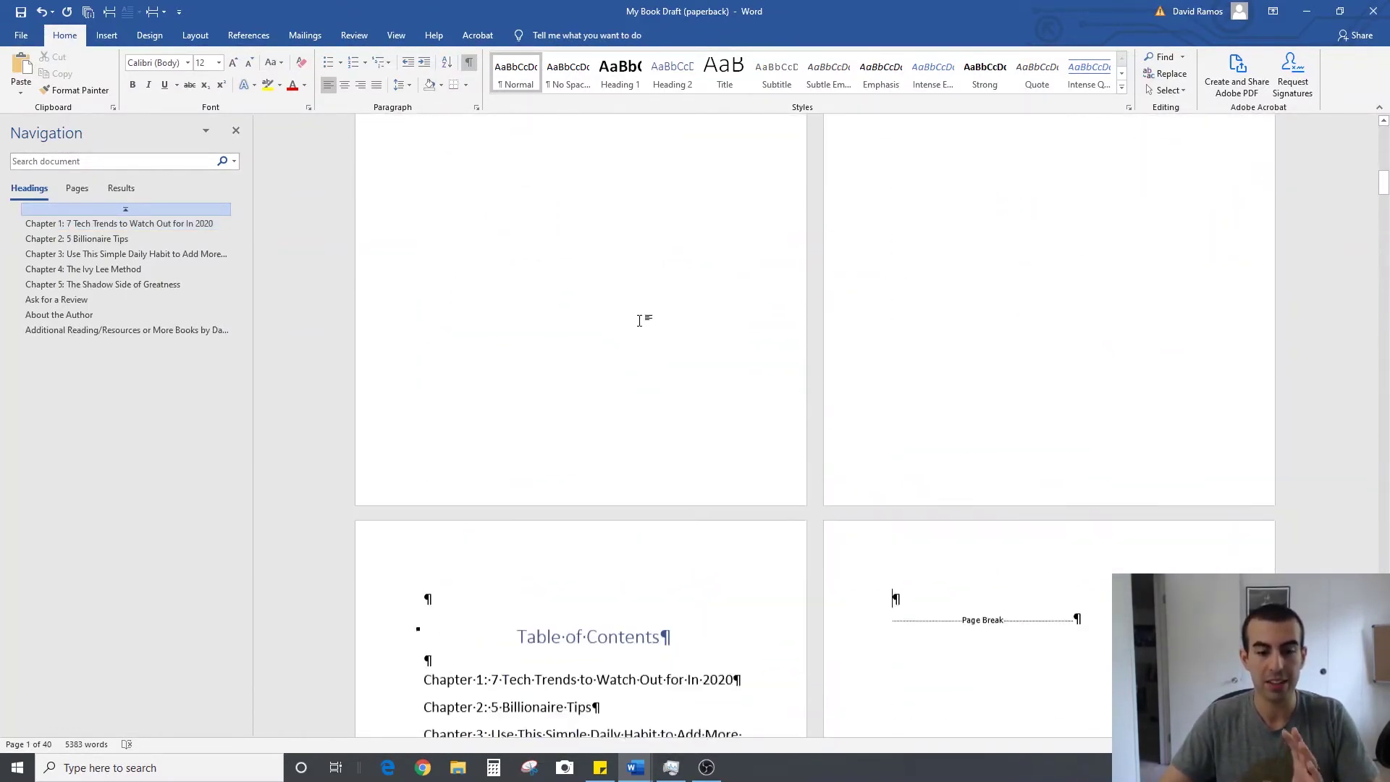
{"action": "scroll", "coordinate": [637, 329], "scroll_direction": "up", "scroll_amount": 2}
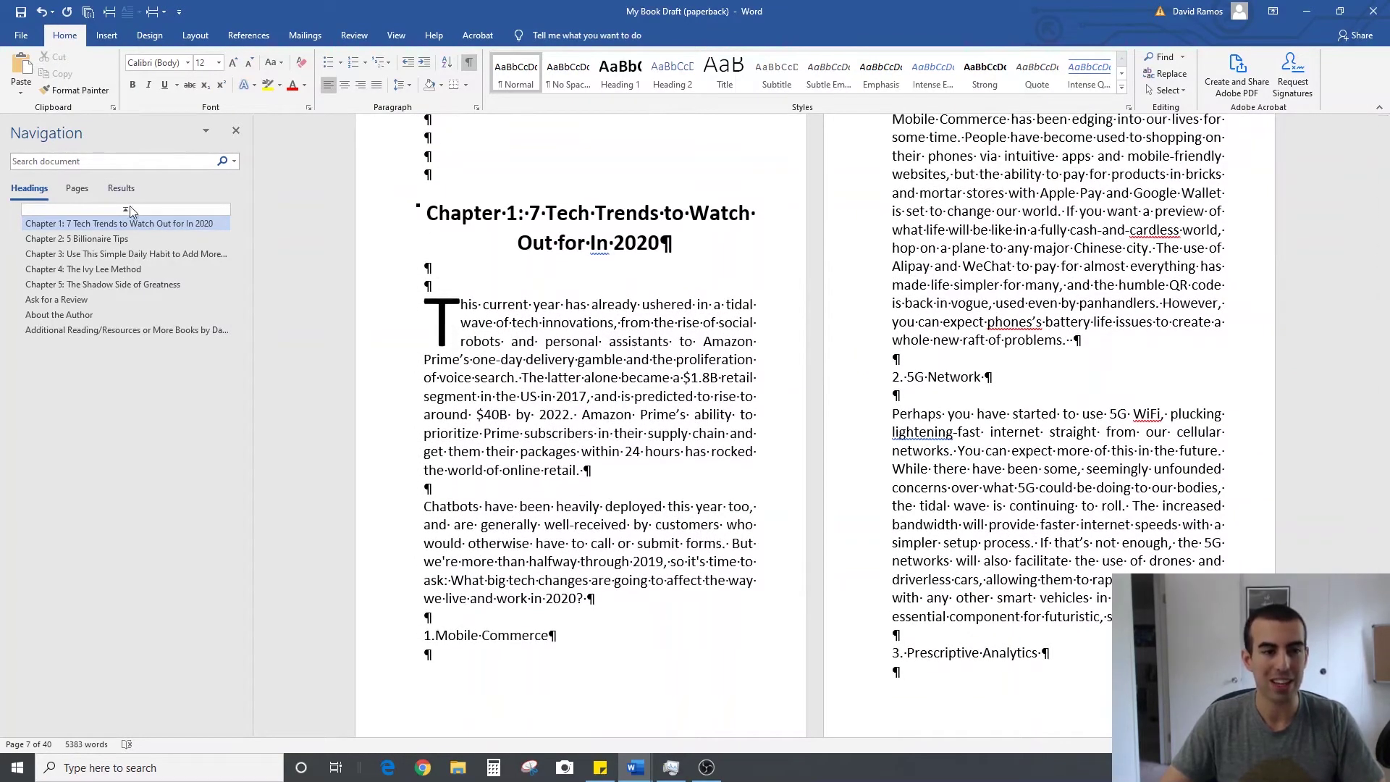
{"action": "left_click", "coordinate": [156, 238]}
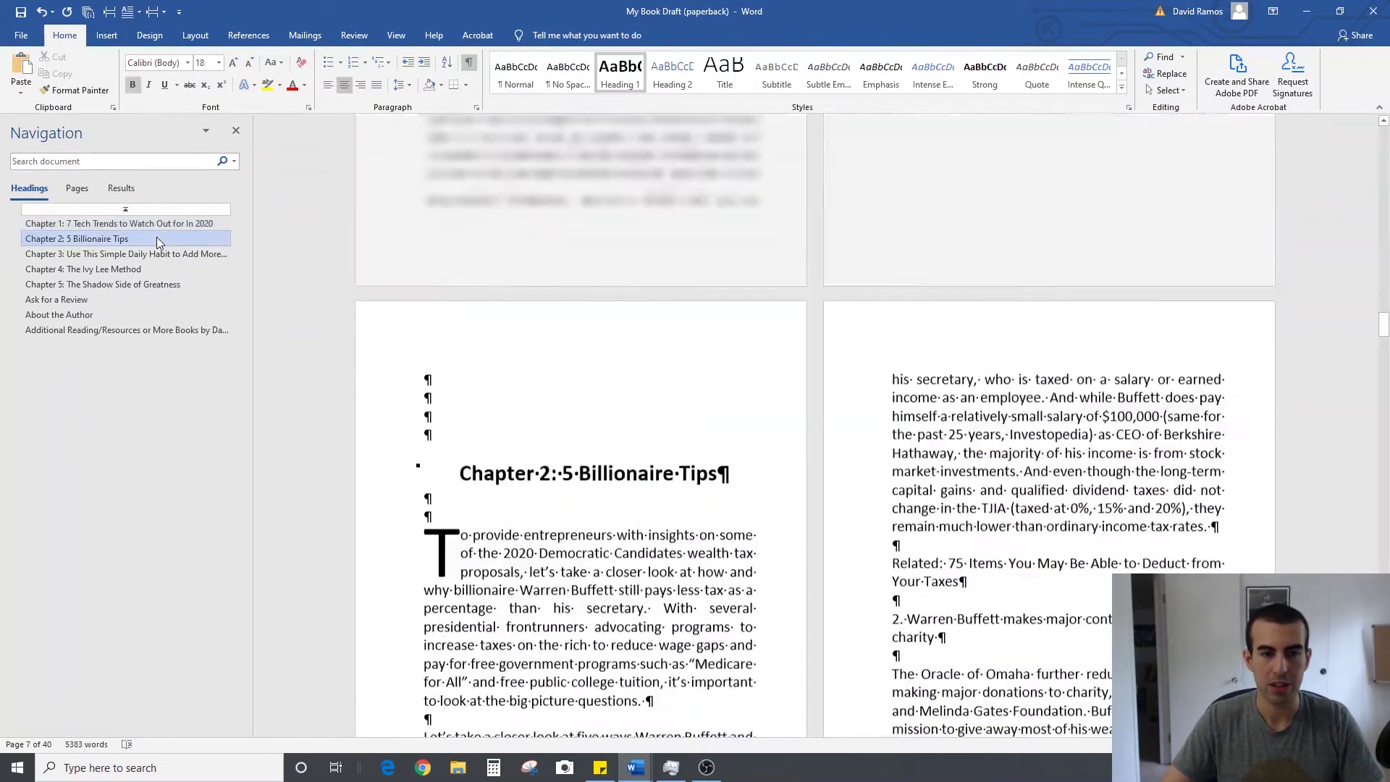
{"action": "scroll", "coordinate": [910, 386], "scroll_direction": "up", "scroll_amount": 13}
{"action": "scroll", "coordinate": [910, 386], "scroll_direction": "up", "scroll_amount": 2}
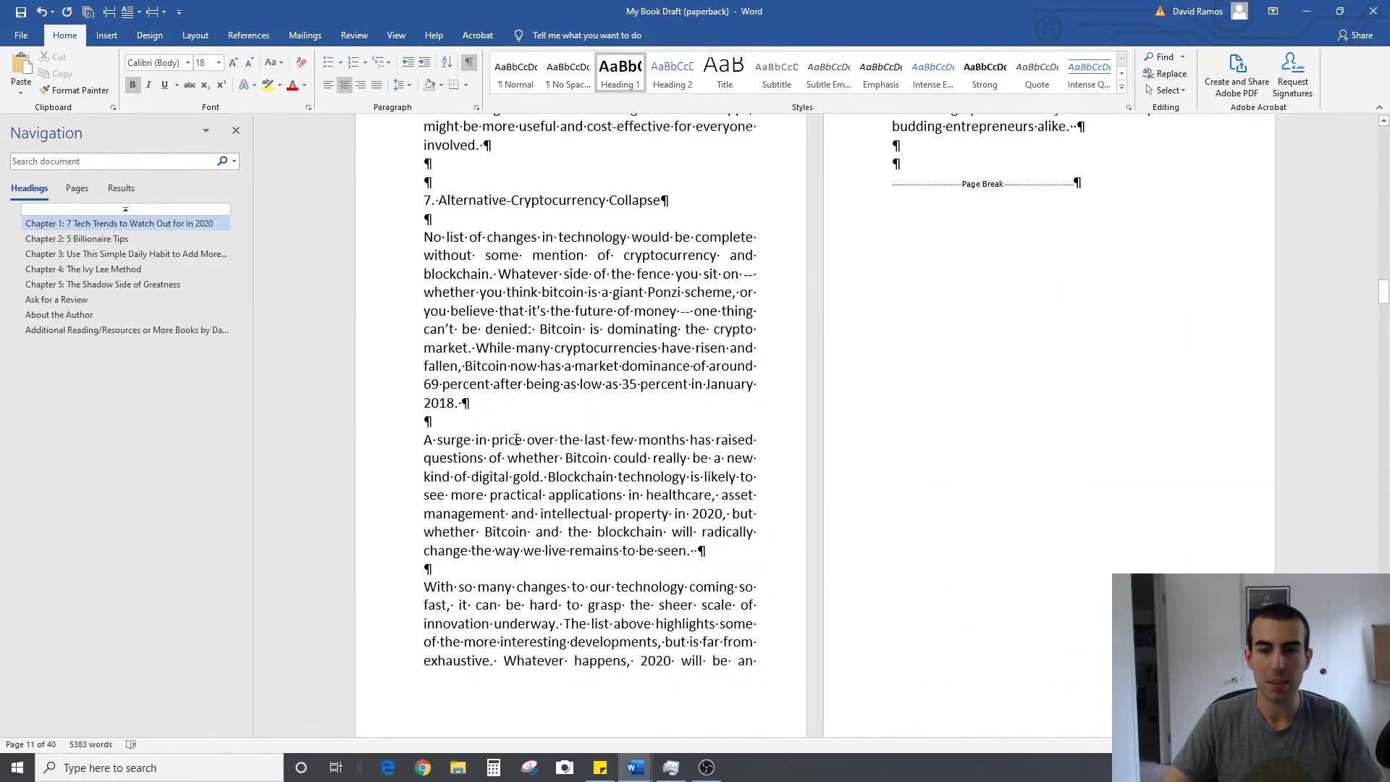
{"action": "left_click", "coordinate": [144, 239]}
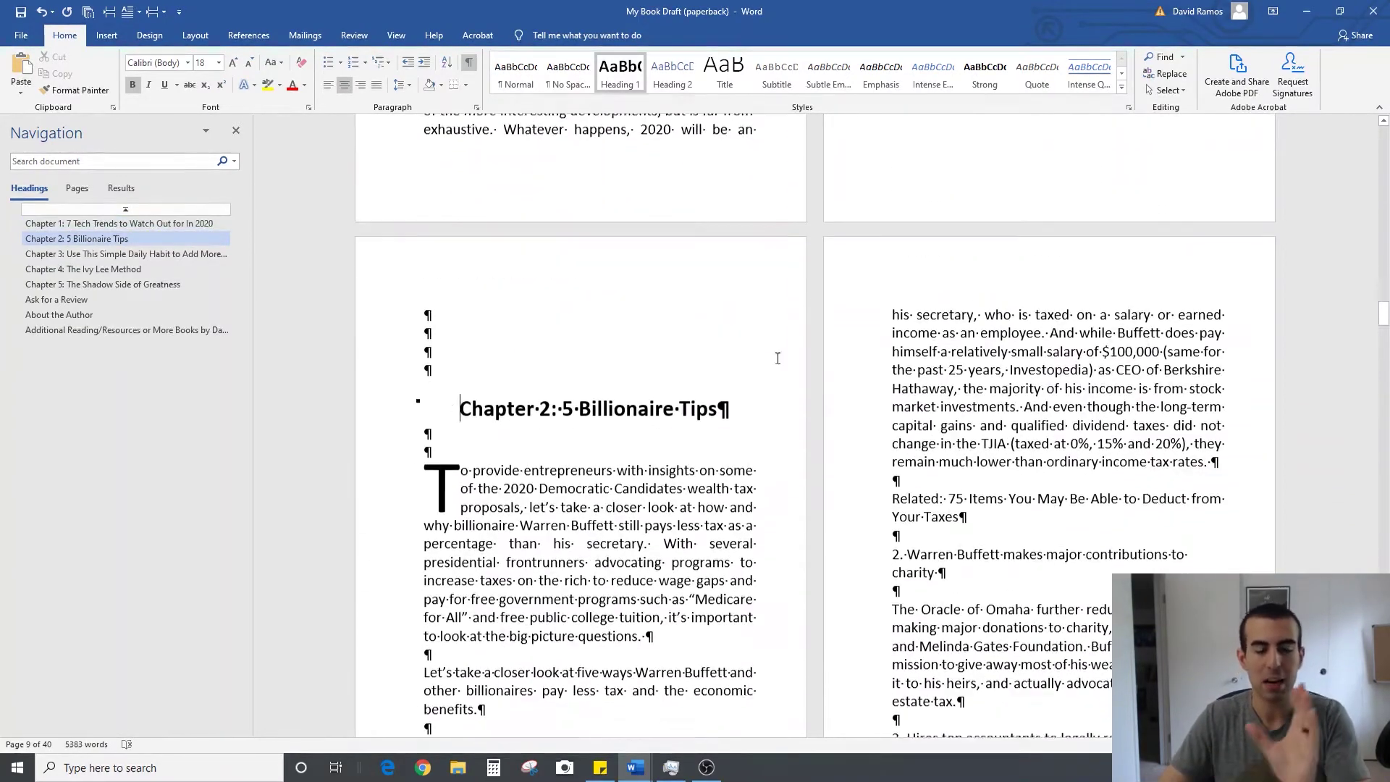
Insert a page break ahead of Chapter 3's heading to add a blank page at the end of Chapter 2.
{"action": "left_click", "coordinate": [173, 254]}
{"action": "scroll", "coordinate": [579, 427], "scroll_direction": "up", "scroll_amount": 3}
{"action": "scroll", "coordinate": [579, 427], "scroll_direction": "down", "scroll_amount": 1}
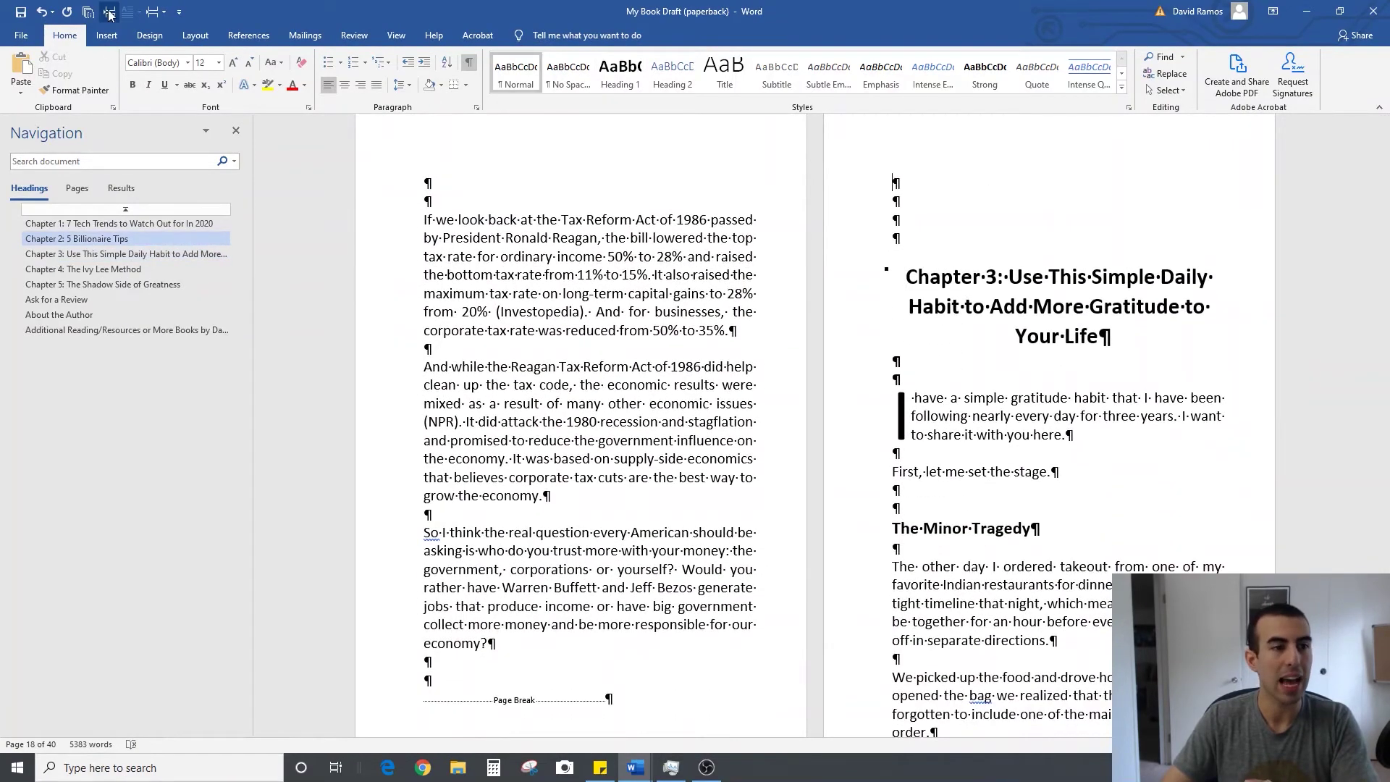
{"action": "key", "text": "ctrl+Return"}
{"action": "scroll", "coordinate": [579, 498], "scroll_direction": "down", "scroll_amount": 1}
{"action": "scroll", "coordinate": [882, 301], "scroll_direction": "up", "scroll_amount": 8}
{"action": "scroll", "coordinate": [902, 228], "scroll_direction": "down", "scroll_amount": 6}
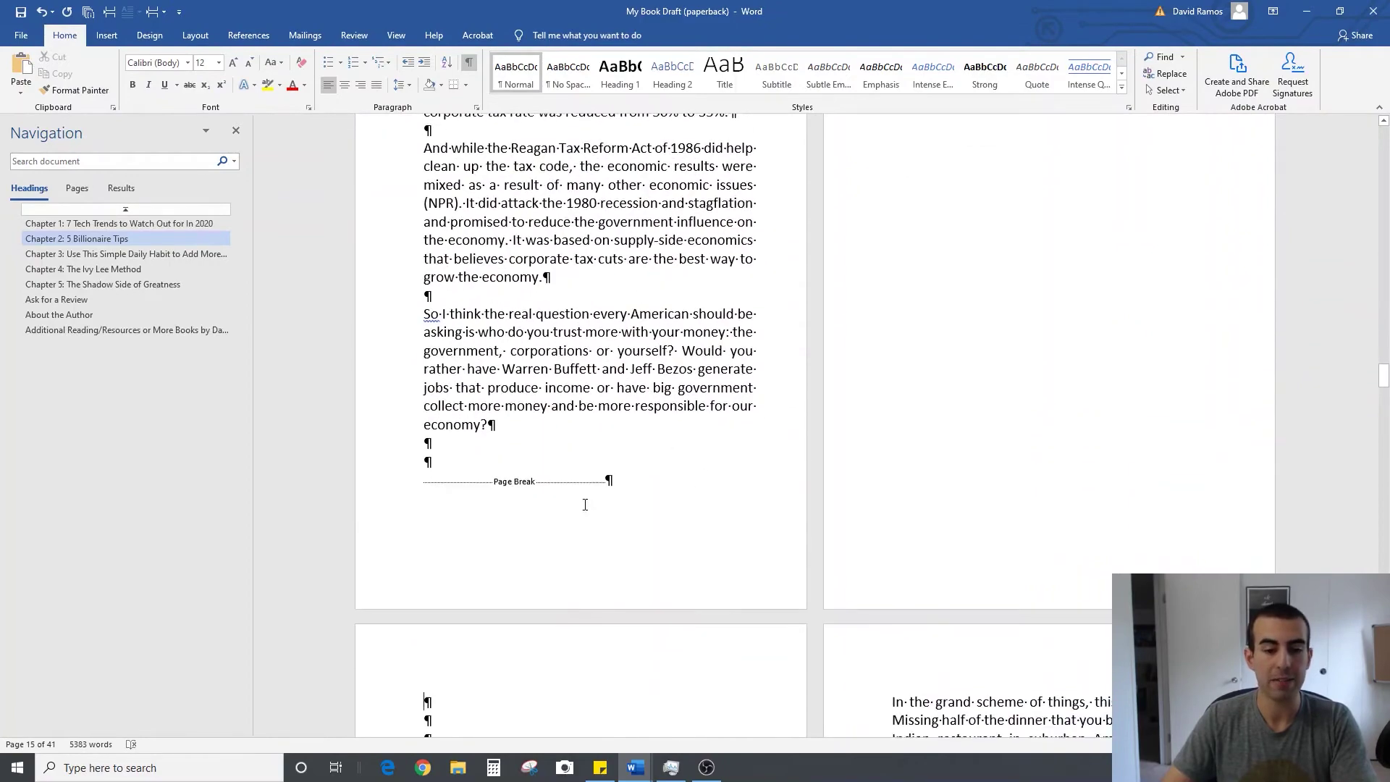
Insert a blank page before Chapter 4 and another before Chapter 5 using page breaks.
{"action": "left_click", "coordinate": [83, 269]}
{"action": "scroll", "coordinate": [83, 269], "scroll_direction": "up", "scroll_amount": 2}
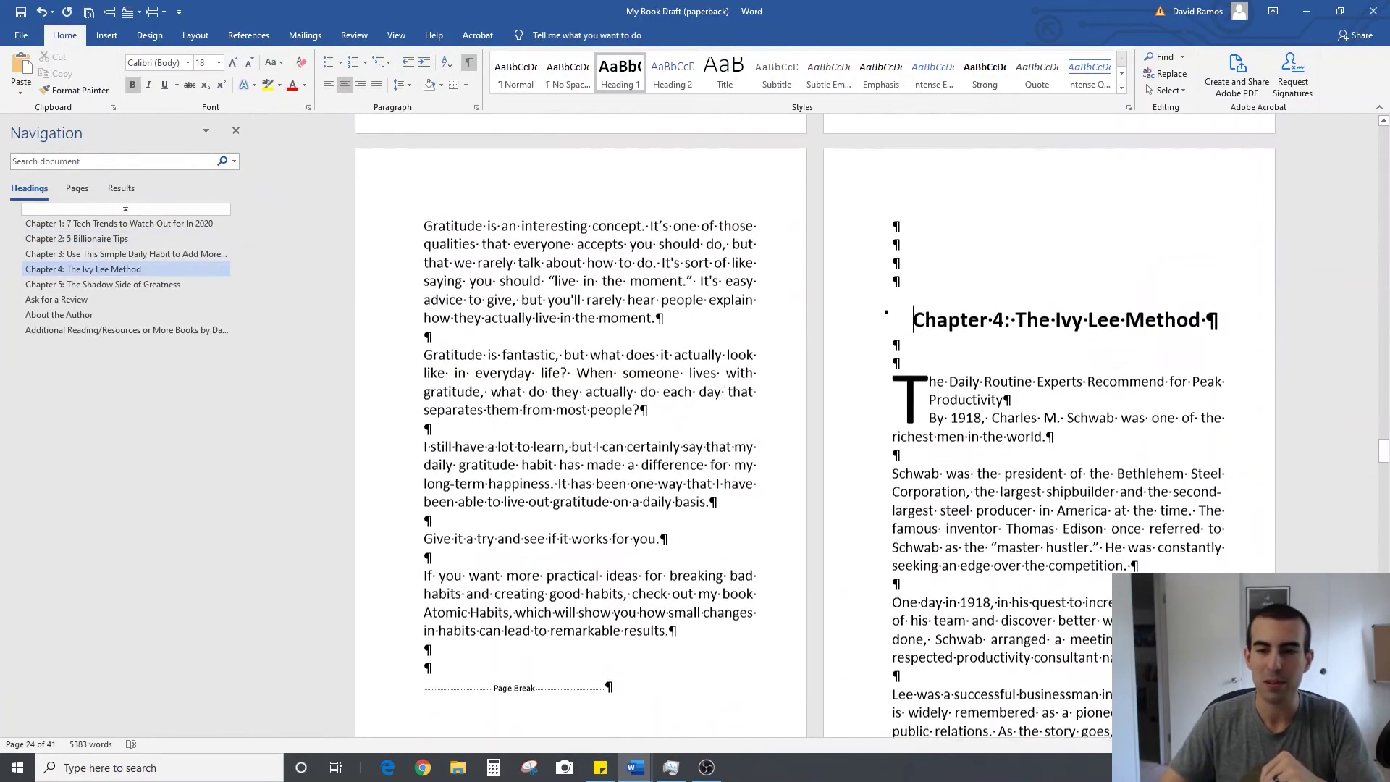
{"action": "left_click", "coordinate": [114, 12]}
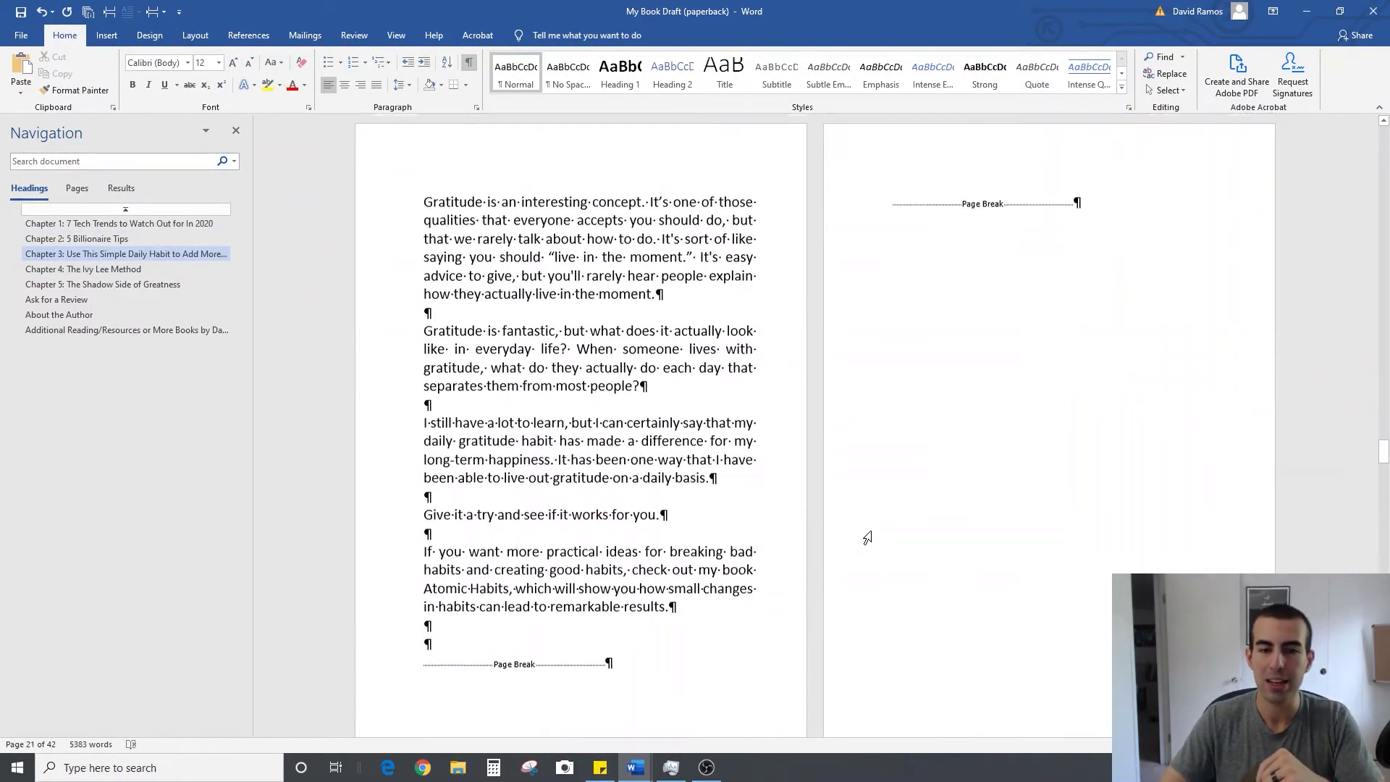
{"action": "left_click", "coordinate": [143, 283]}
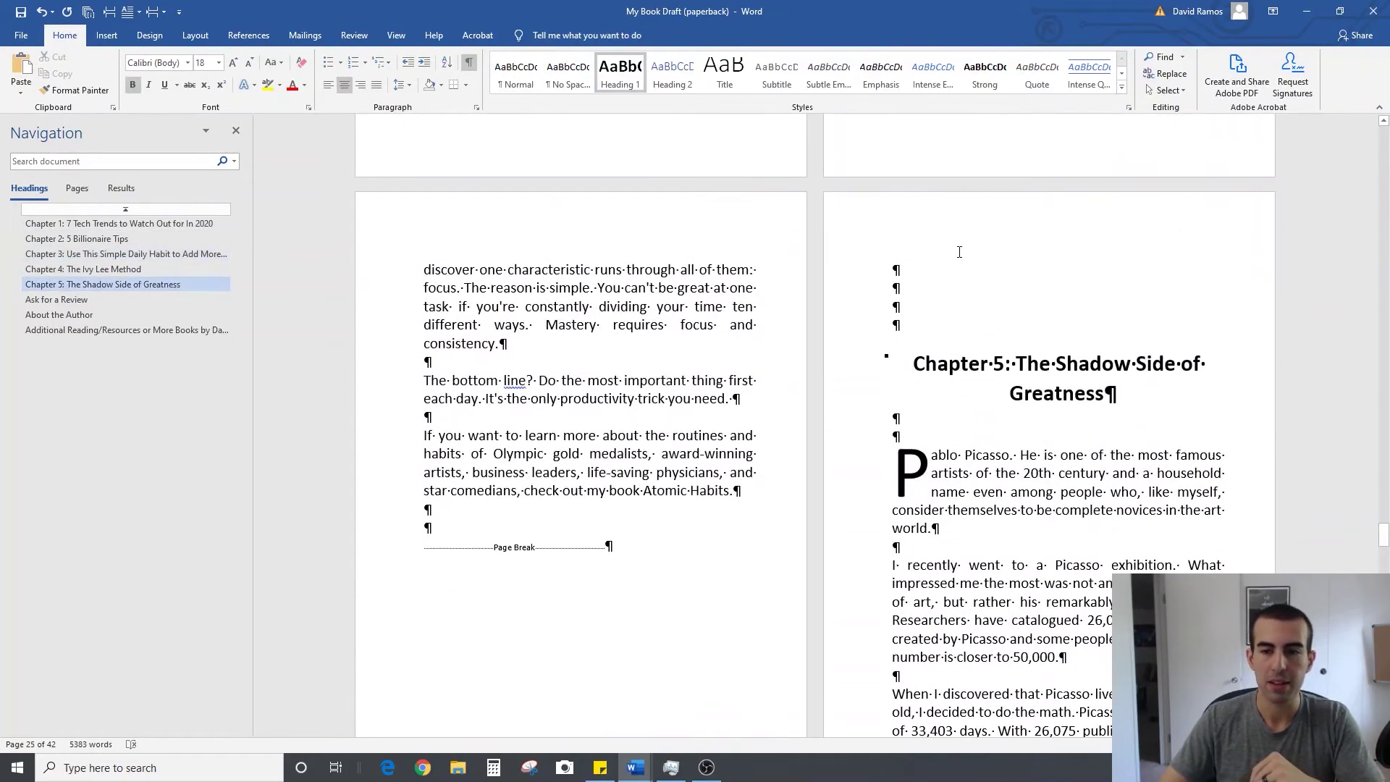
{"action": "left_click", "coordinate": [109, 12]}
{"action": "left_click", "coordinate": [103, 284]}
Examine the end of Chapter 5 and the back matter pages for their side of the spread and page breaks.
{"action": "scroll", "coordinate": [137, 312], "scroll_direction": "down", "scroll_amount": 20}
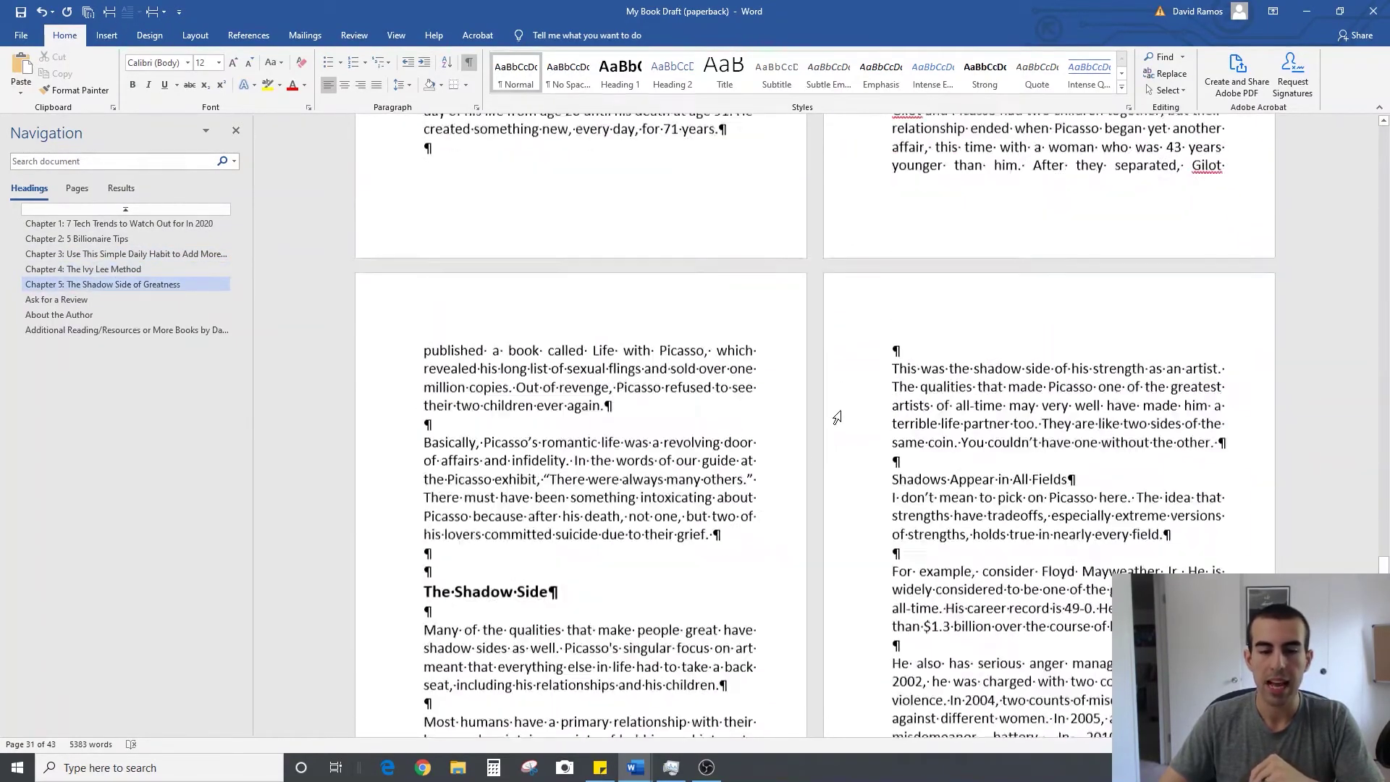
{"action": "left_click", "coordinate": [136, 314]}
{"action": "scroll", "coordinate": [860, 403], "scroll_direction": "up", "scroll_amount": 15}
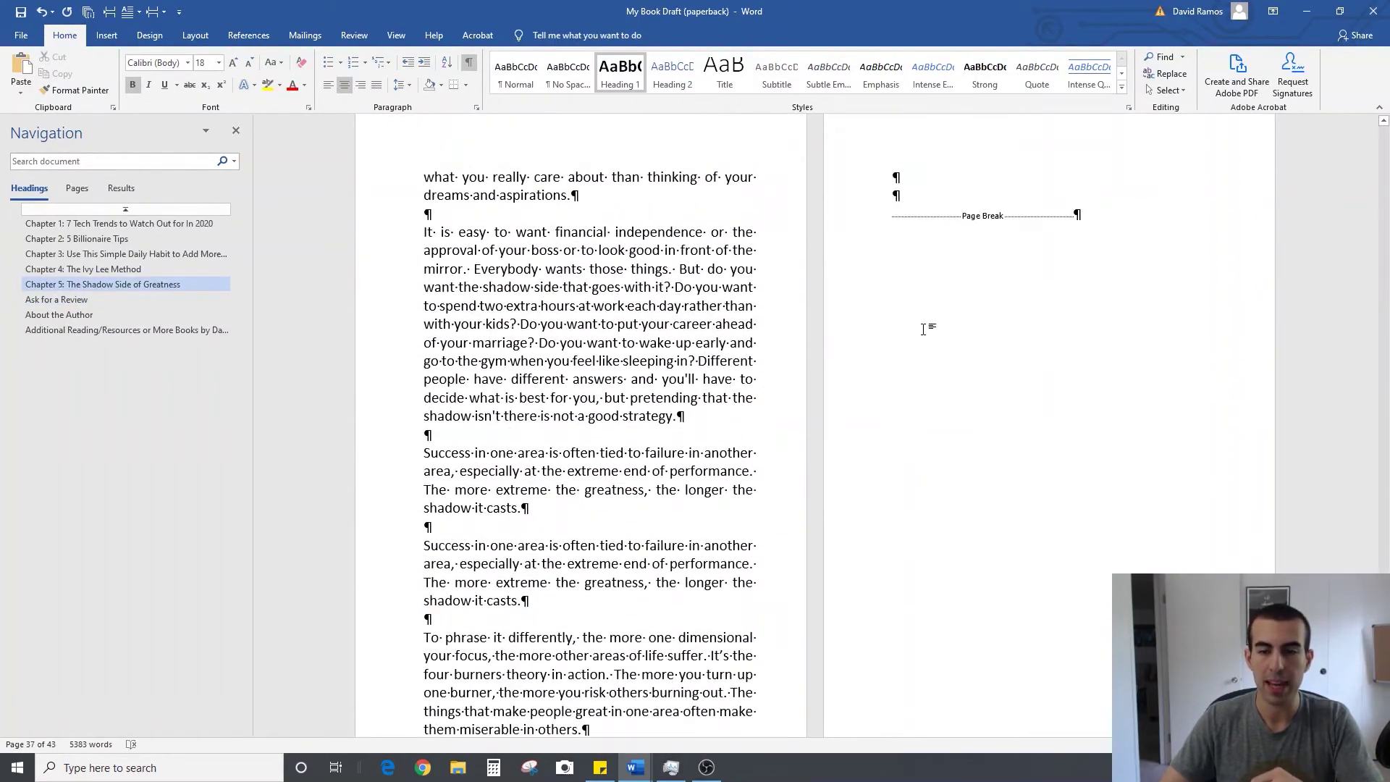
{"action": "scroll", "coordinate": [905, 362], "scroll_direction": "down", "scroll_amount": 15}
{"action": "scroll", "coordinate": [890, 397], "scroll_direction": "up", "scroll_amount": 2}
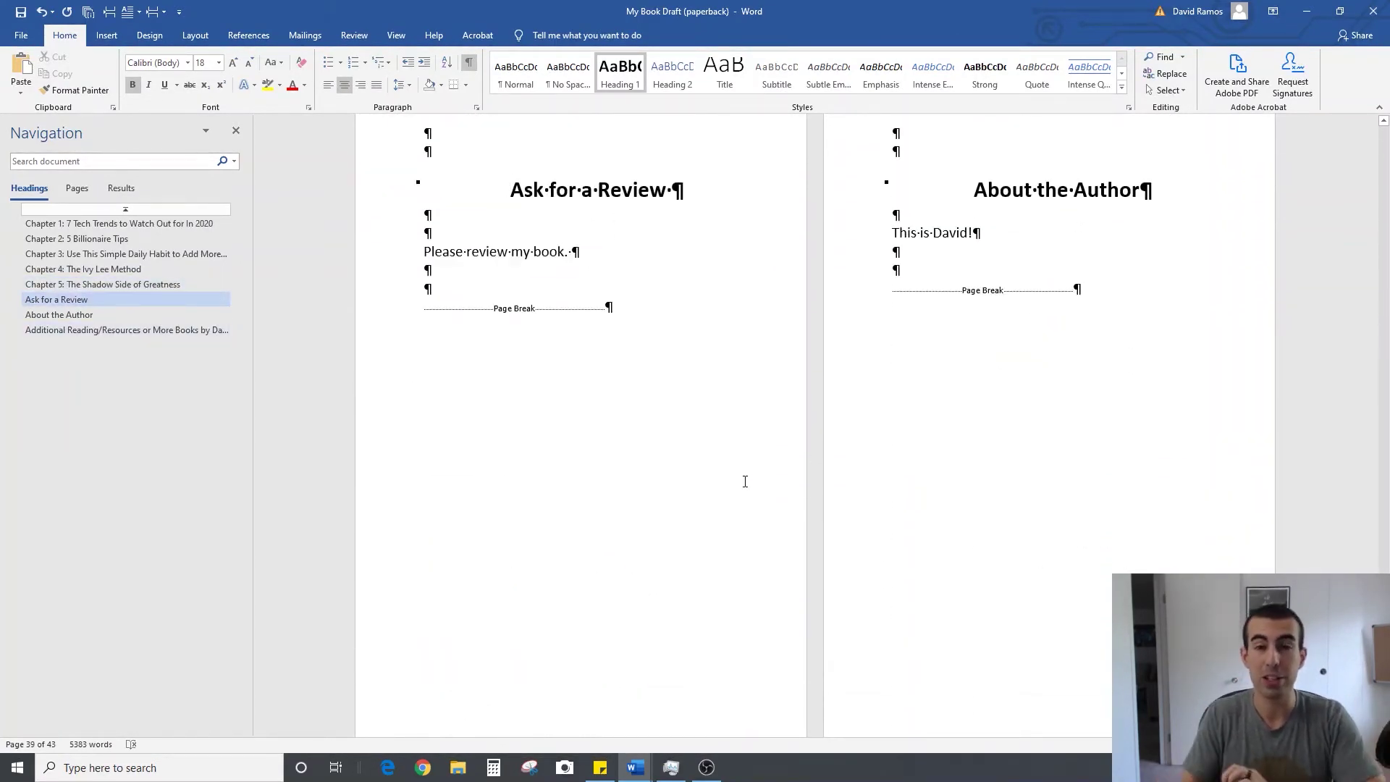
{"action": "left_click", "coordinate": [604, 251]}
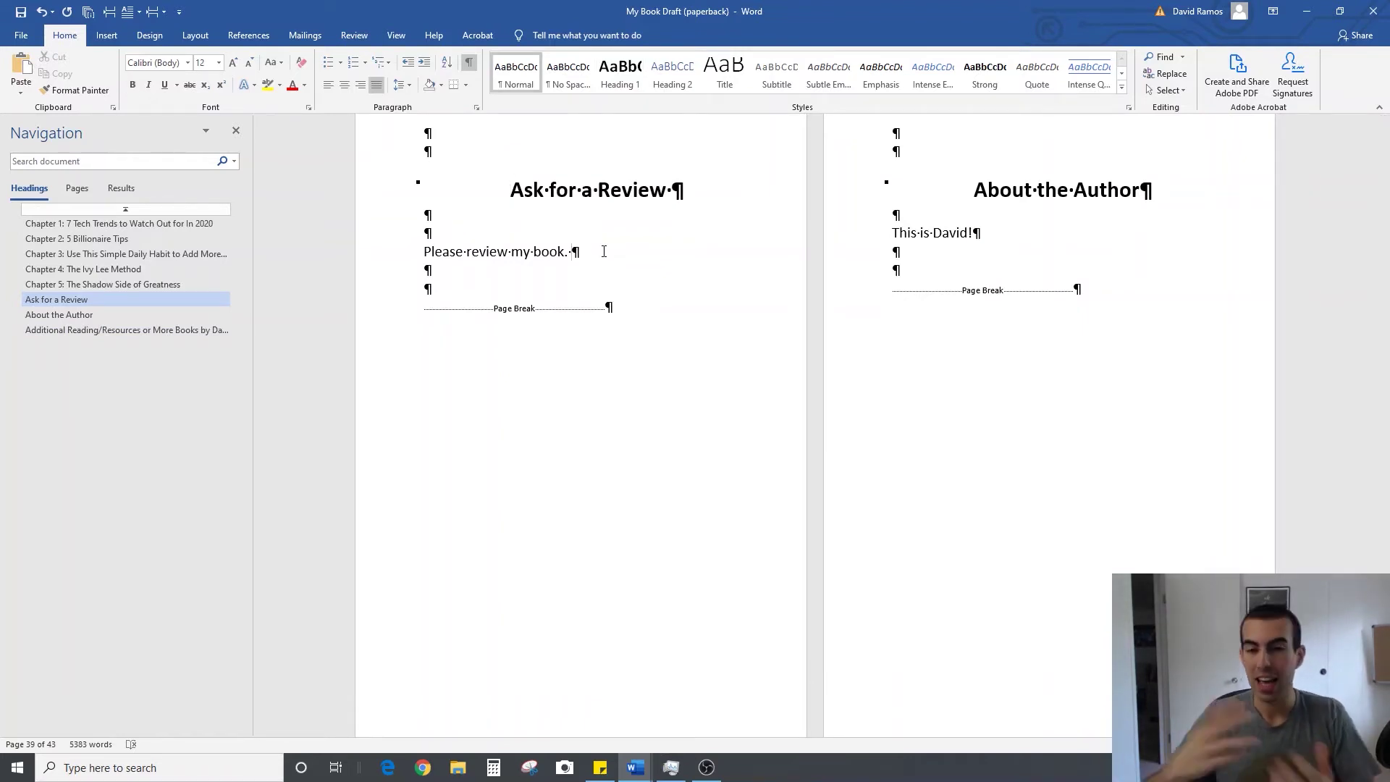
{"action": "scroll", "coordinate": [829, 465], "scroll_direction": "down", "scroll_amount": 10}
{"action": "scroll", "coordinate": [830, 469], "scroll_direction": "up", "scroll_amount": 20}
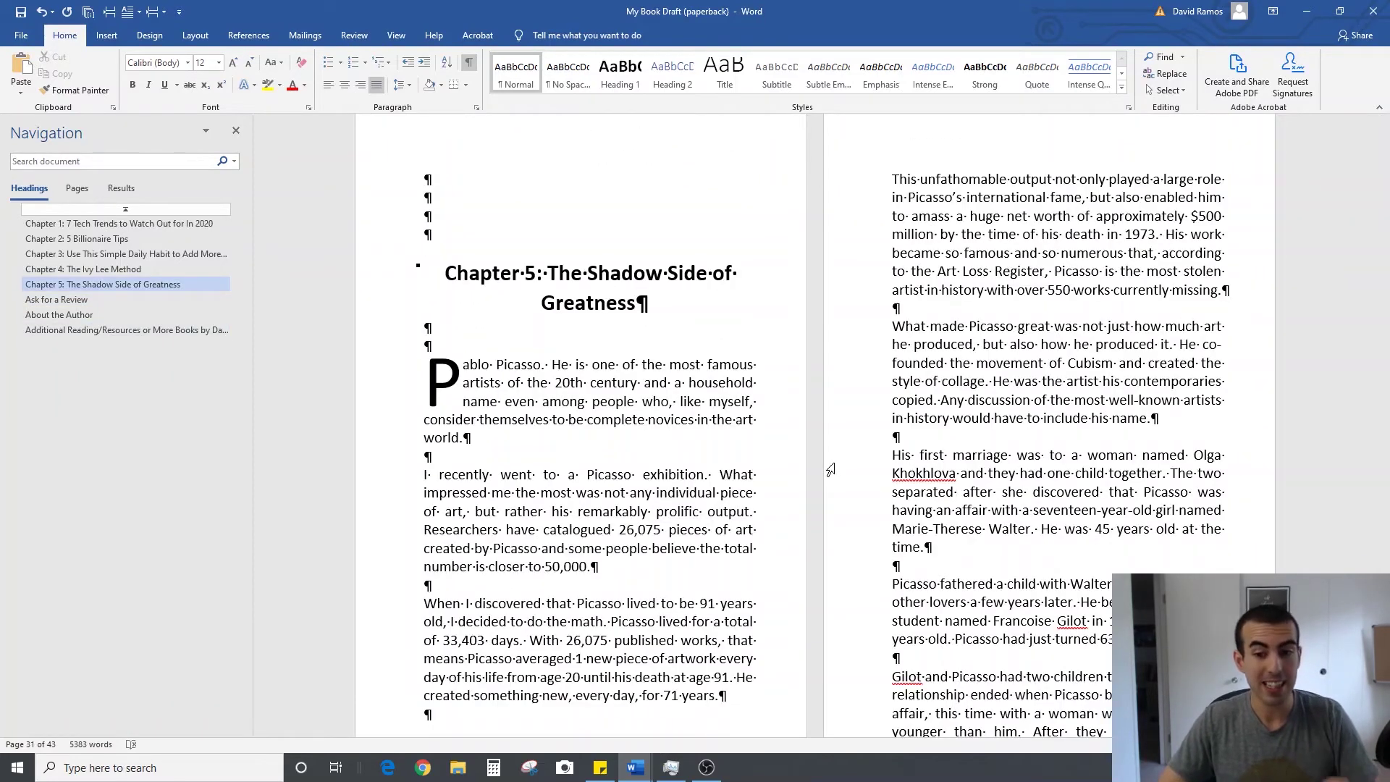
Look back through Chapters 5, 4 and 3 to recheck the blank pages and chapter openings.
{"action": "scroll", "coordinate": [830, 470], "scroll_direction": "up", "scroll_amount": 15}
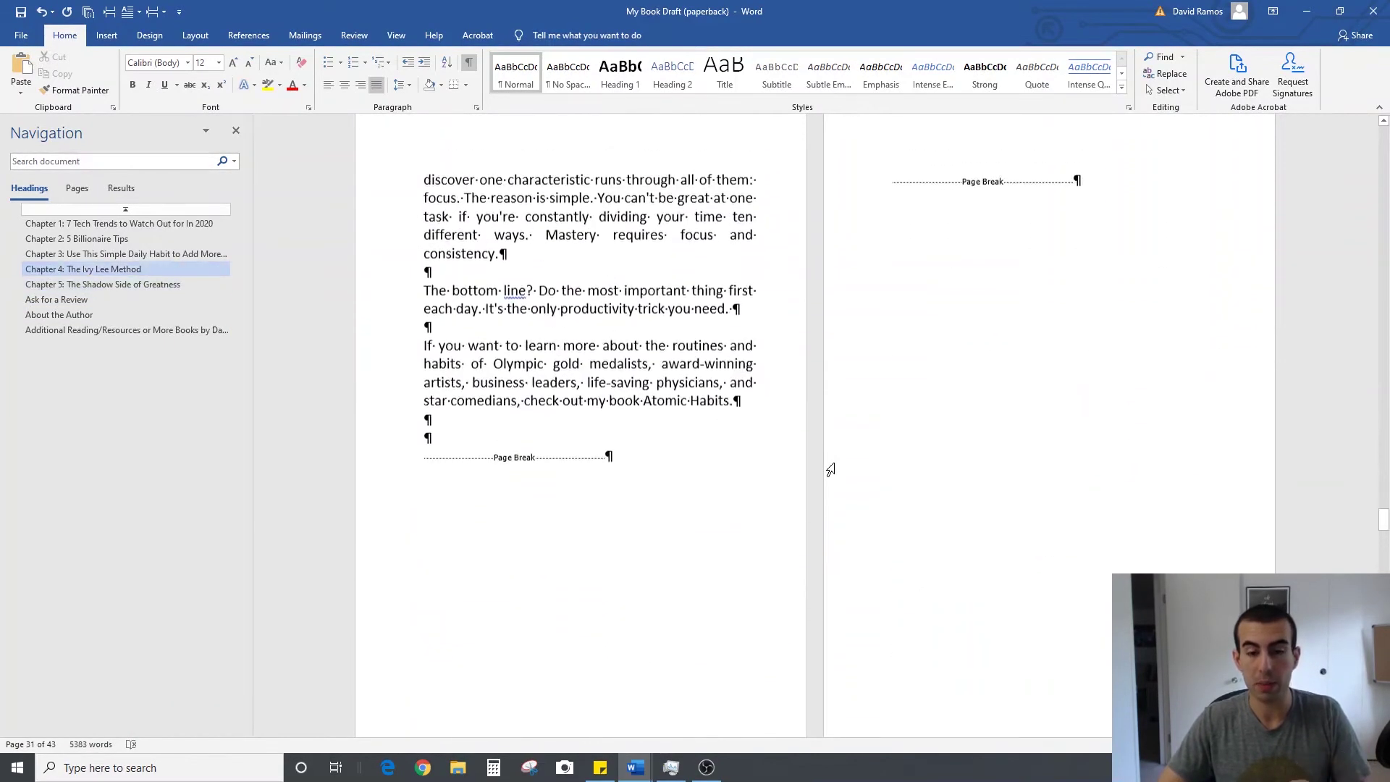
{"action": "scroll", "coordinate": [831, 470], "scroll_direction": "up", "scroll_amount": 5}
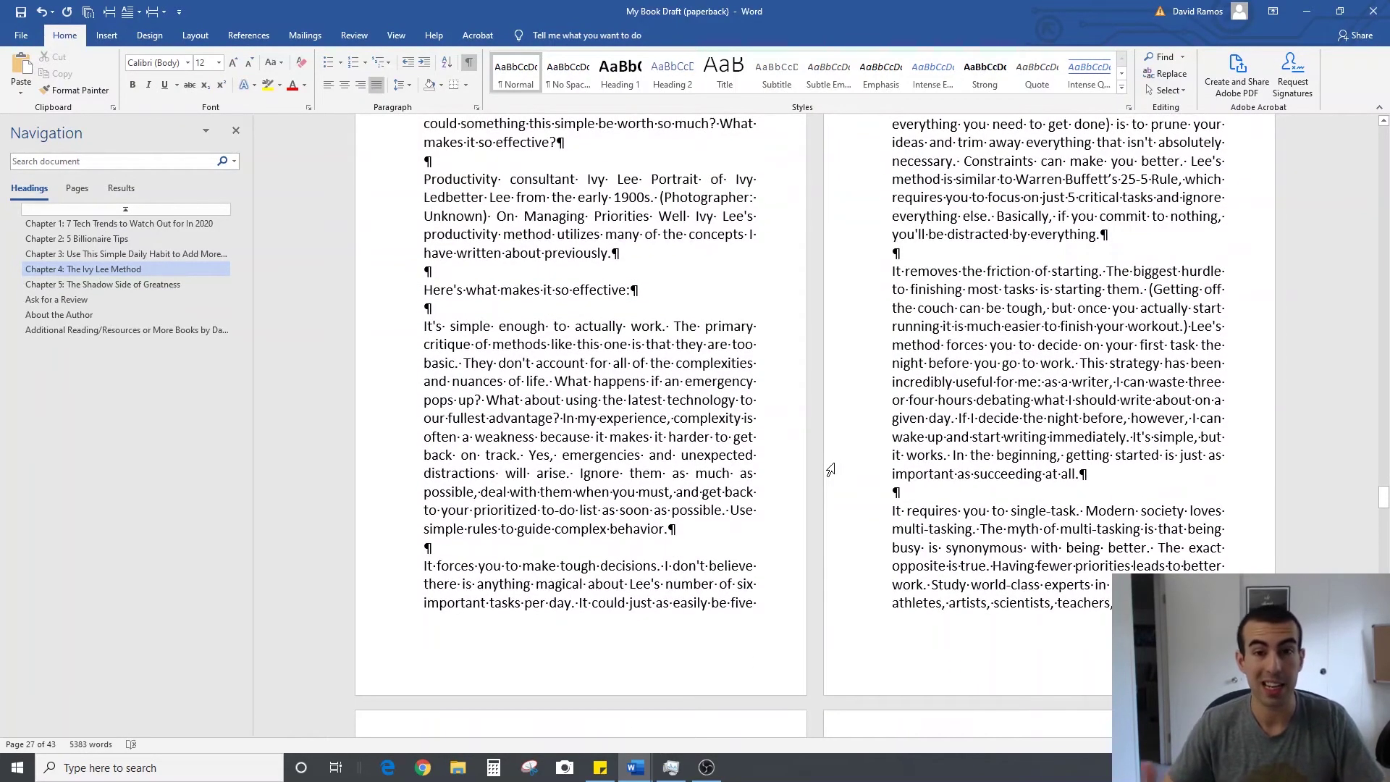
{"action": "scroll", "coordinate": [830, 470], "scroll_direction": "up", "scroll_amount": 20}
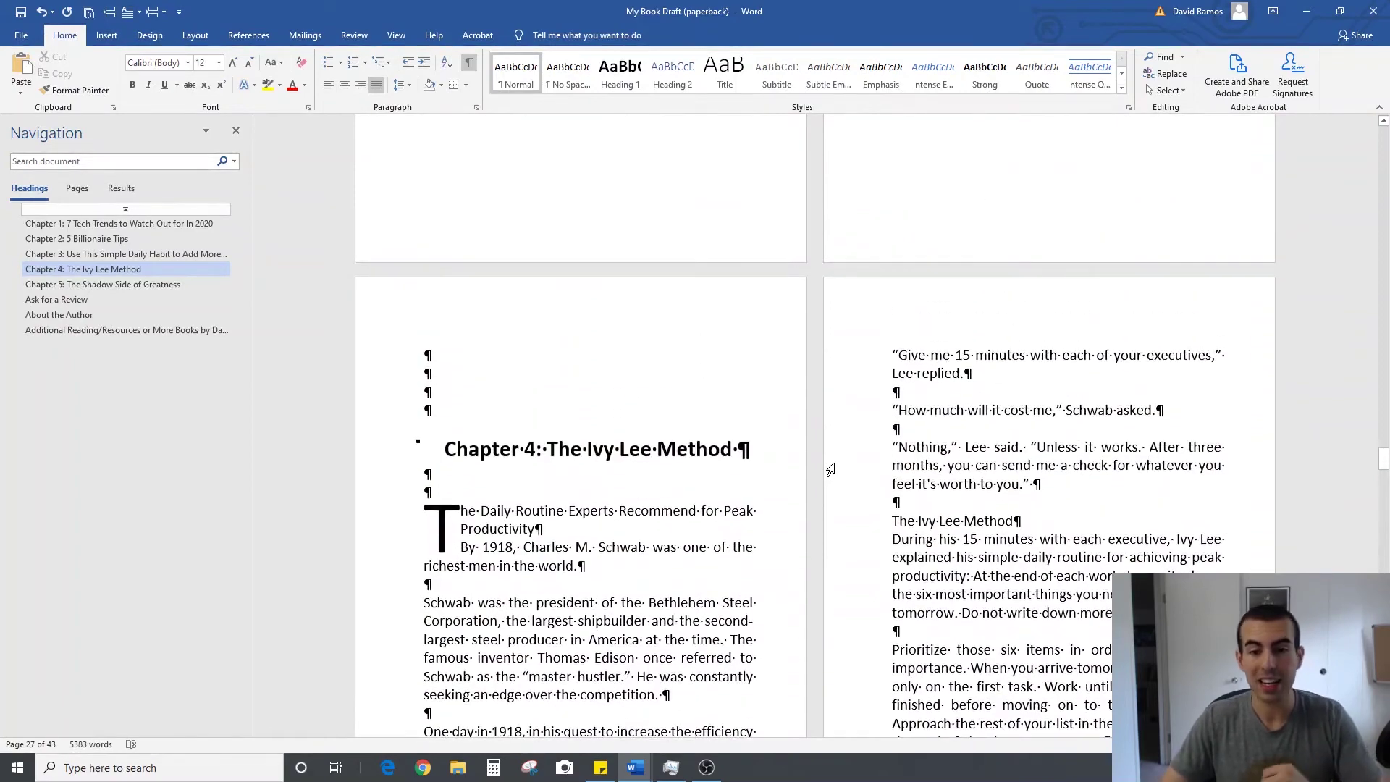
{"action": "scroll", "coordinate": [823, 482], "scroll_direction": "up", "scroll_amount": 3}
{"action": "scroll", "coordinate": [824, 482], "scroll_direction": "up", "scroll_amount": 15}
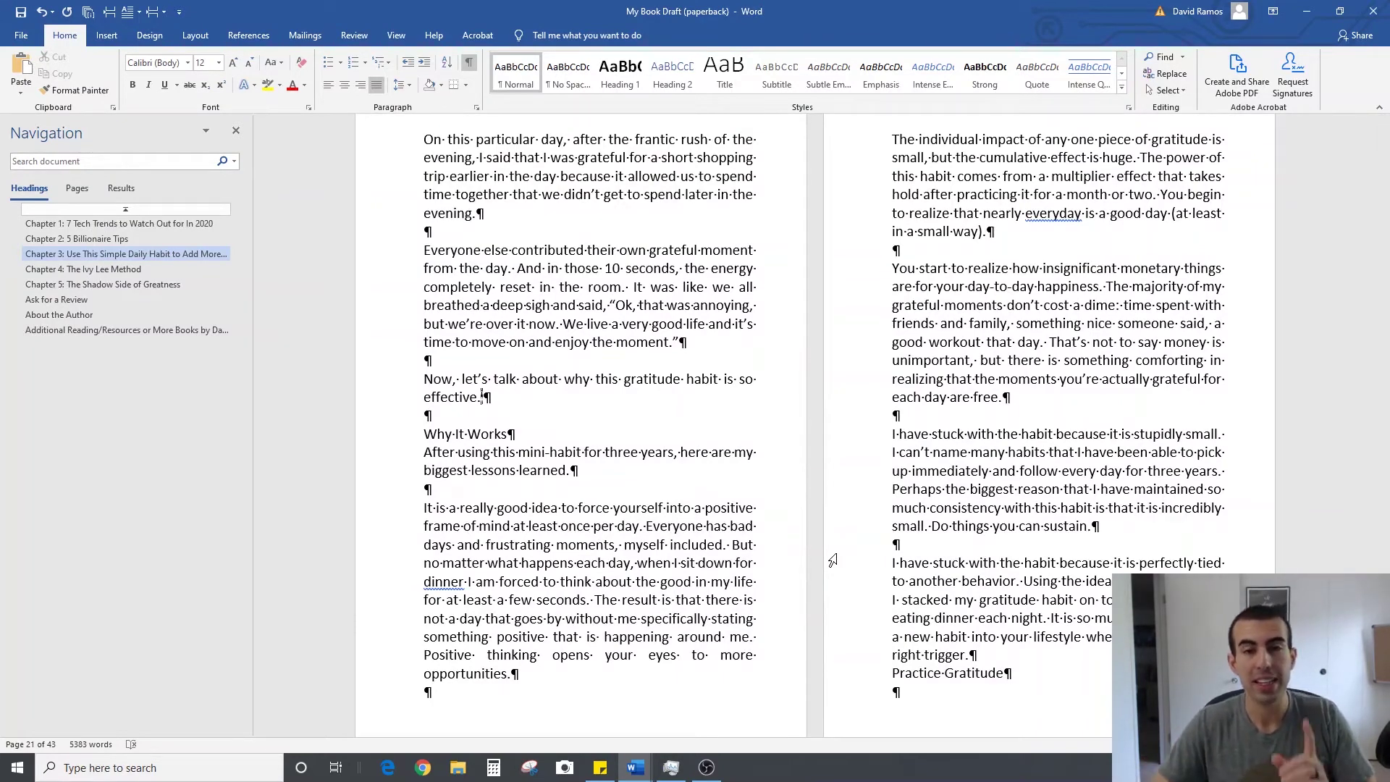
Add centred page numbers at the bottom of the manuscript's pages using the Plain Number 2 style.
{"action": "key", "text": "ctrl+Home"}
{"action": "scroll", "coordinate": [828, 373], "scroll_direction": "down", "scroll_amount": 2}
{"action": "scroll", "coordinate": [828, 373], "scroll_direction": "down", "scroll_amount": 2}
{"action": "scroll", "coordinate": [819, 381], "scroll_direction": "up", "scroll_amount": 2}
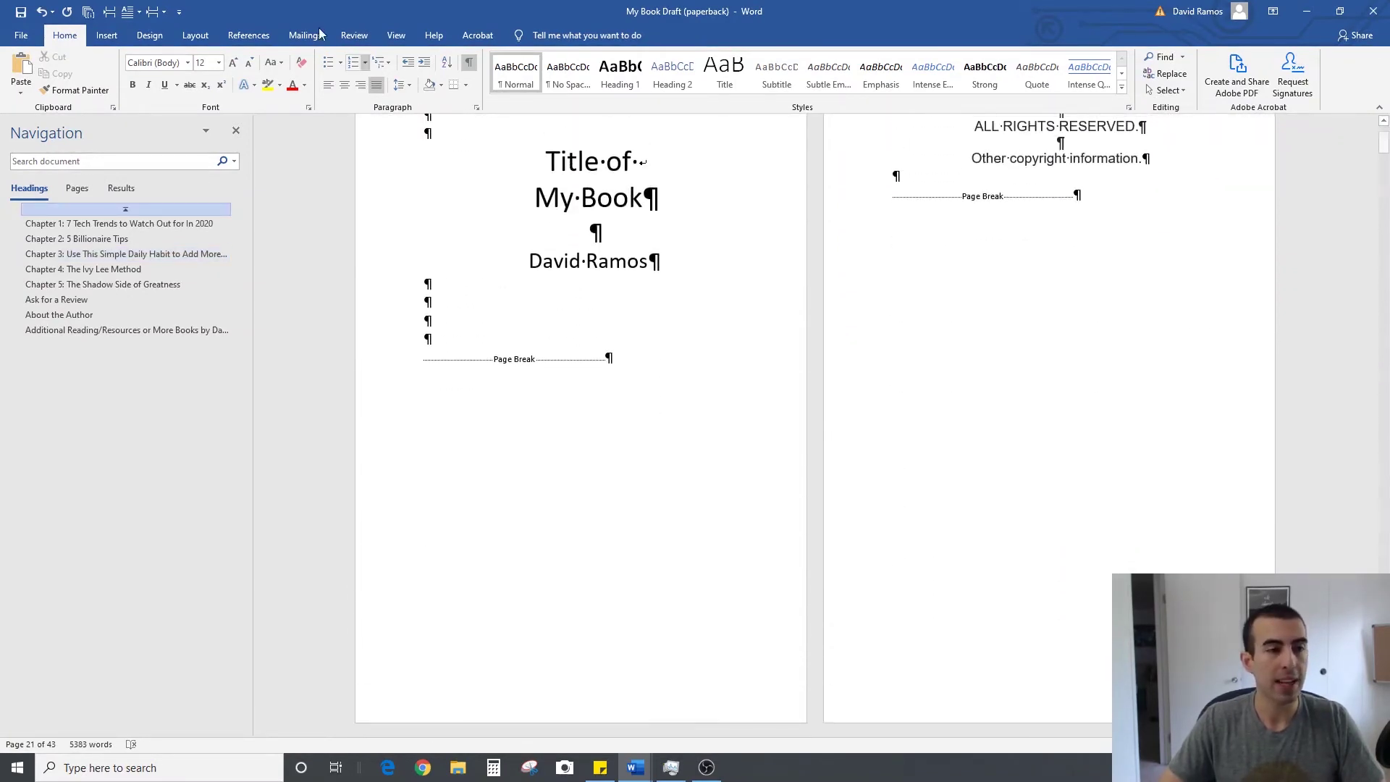
{"action": "left_click", "coordinate": [106, 36]}
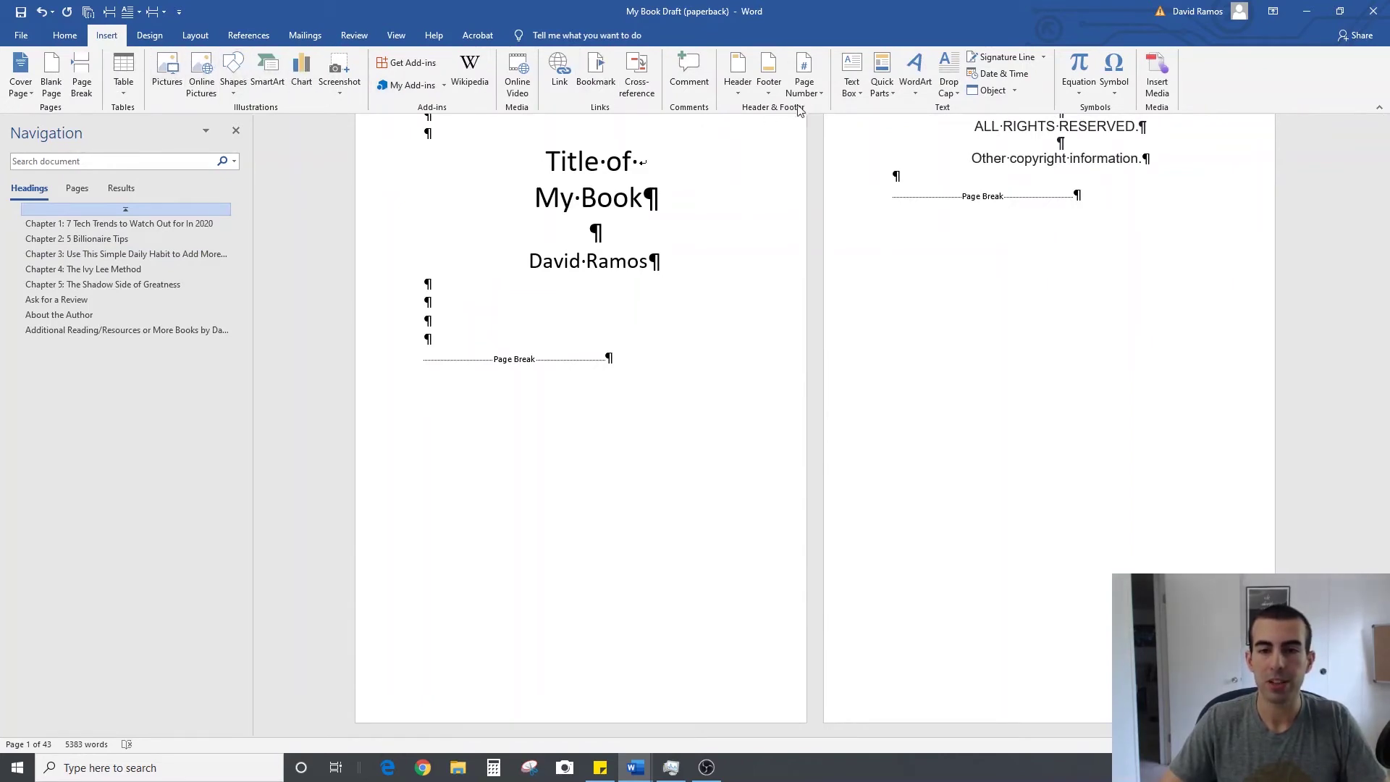
{"action": "left_click", "coordinate": [803, 81]}
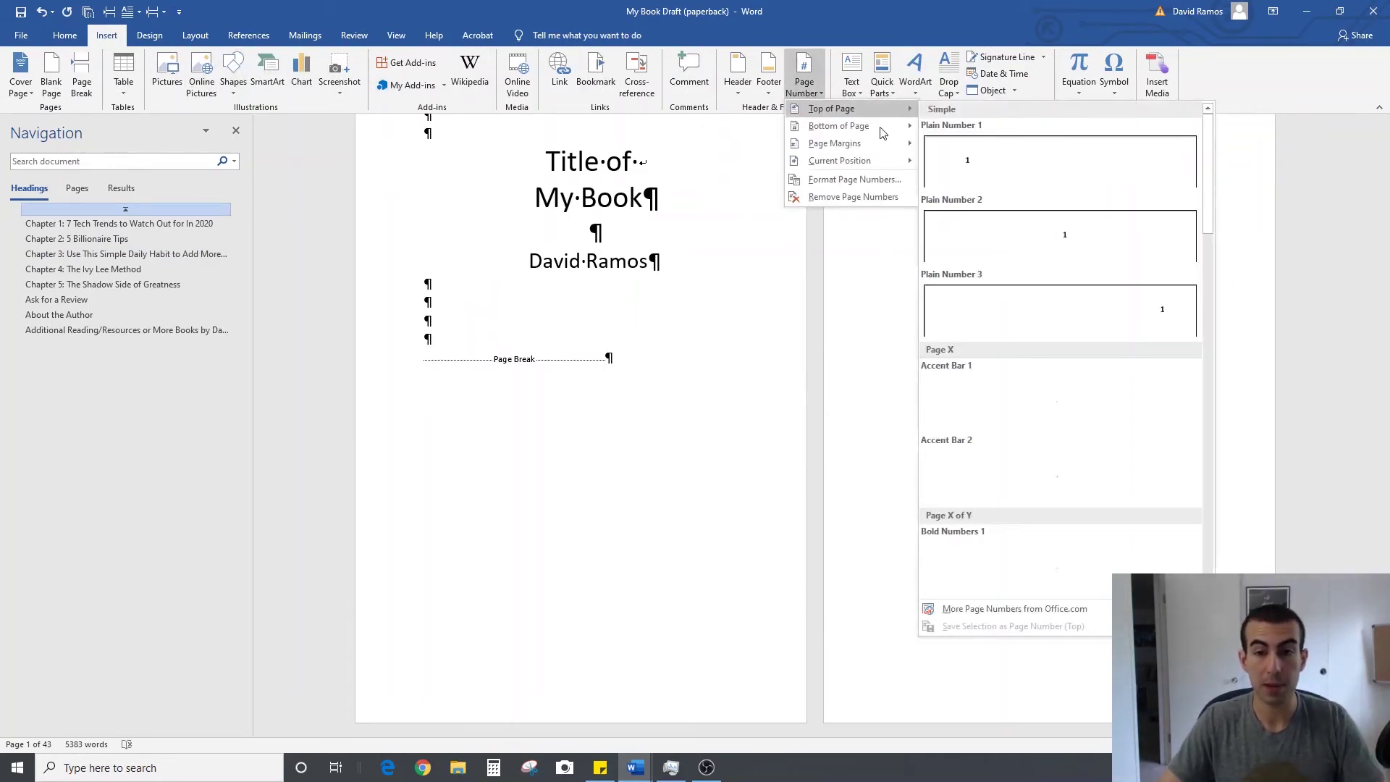
{"action": "mouse_move", "coordinate": [880, 127]}
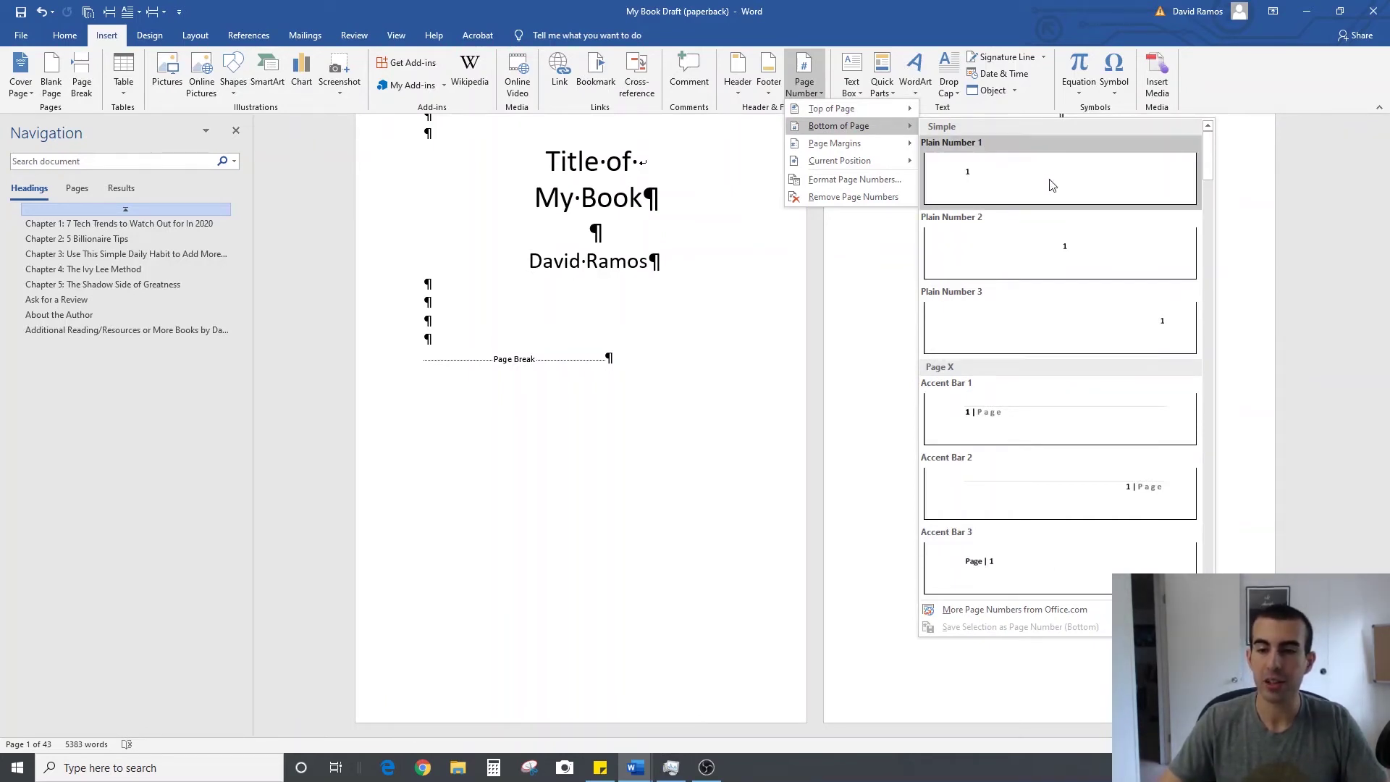
{"action": "left_click", "coordinate": [1084, 274]}
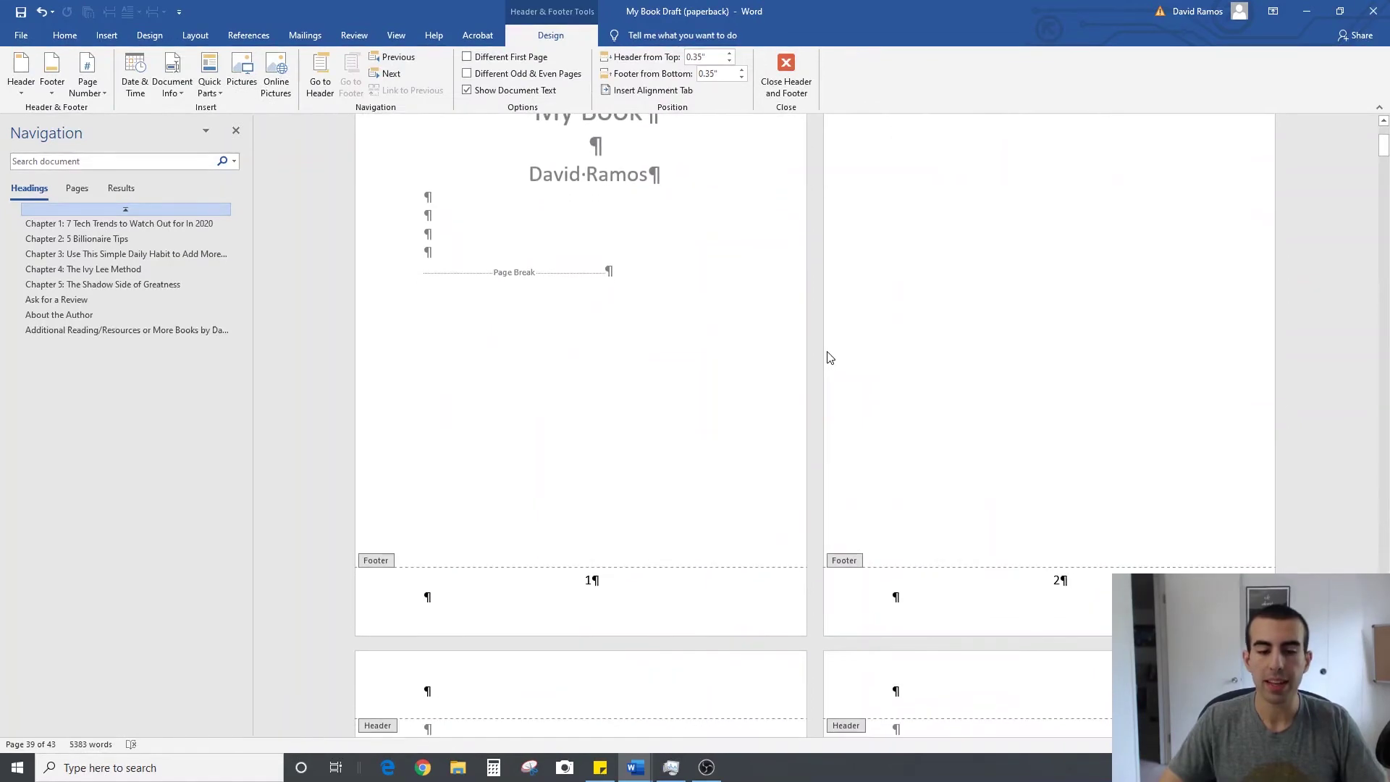
Turn on Different First Page to leave the title page unnumbered, check the front matter footers, and close footer editing.
{"action": "left_click", "coordinate": [467, 57]}
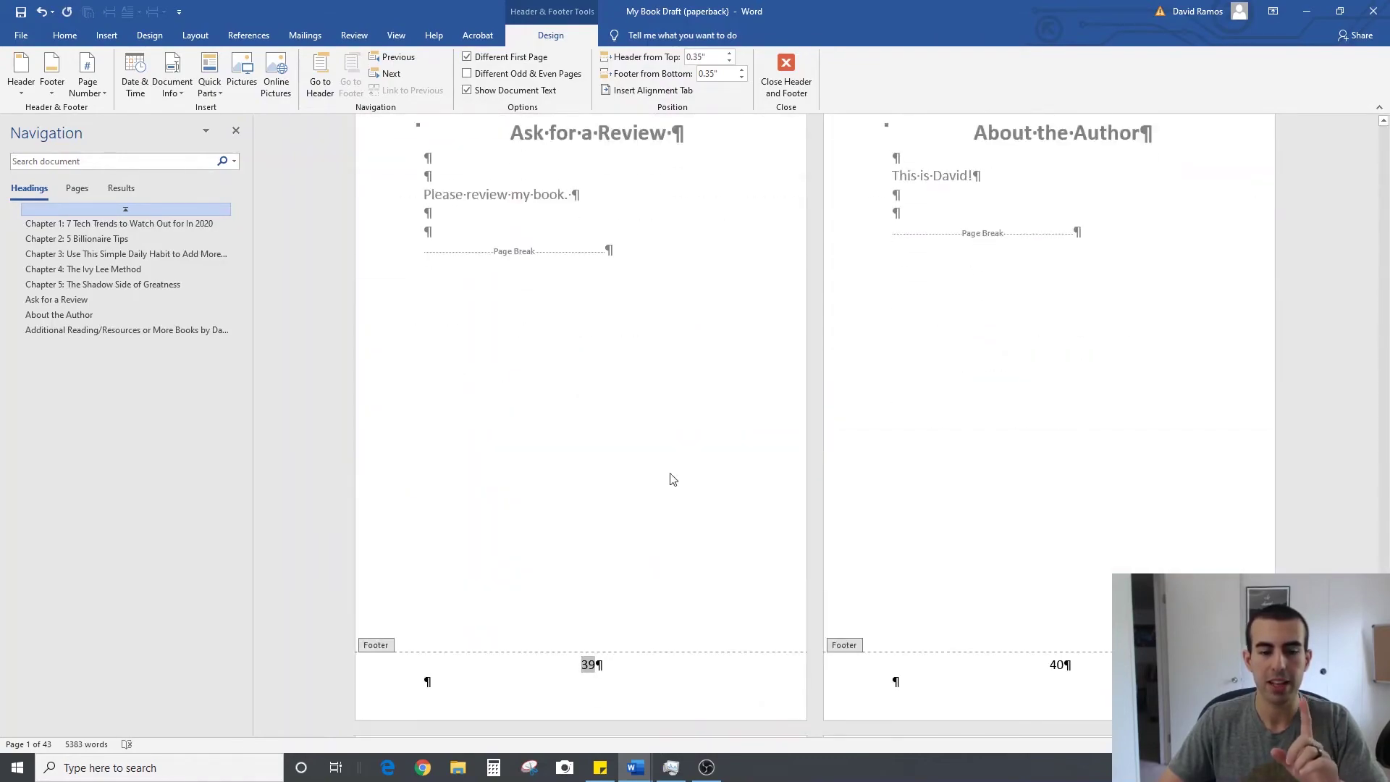
{"action": "middle_click", "coordinate": [812, 708]}
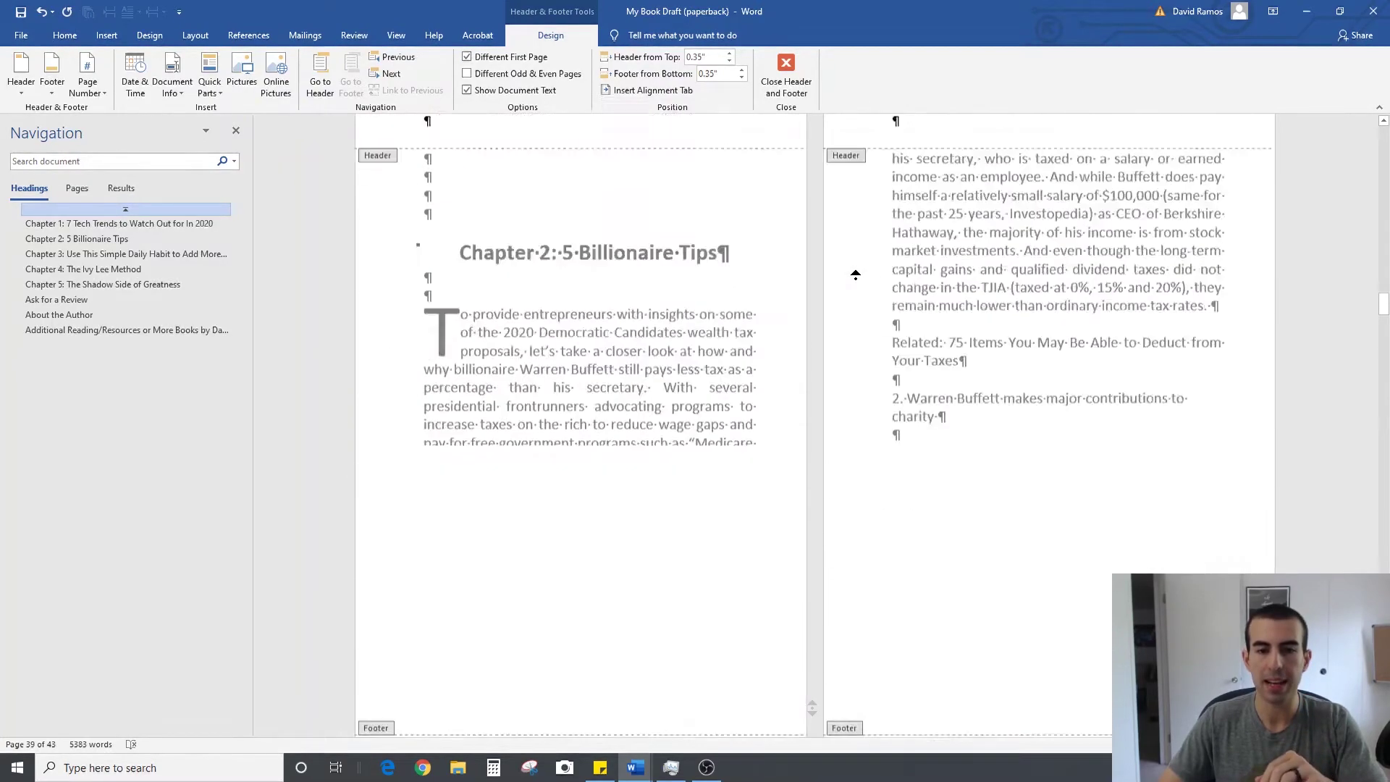
{"action": "scroll", "coordinate": [702, 360], "scroll_direction": "down", "scroll_amount": 3}
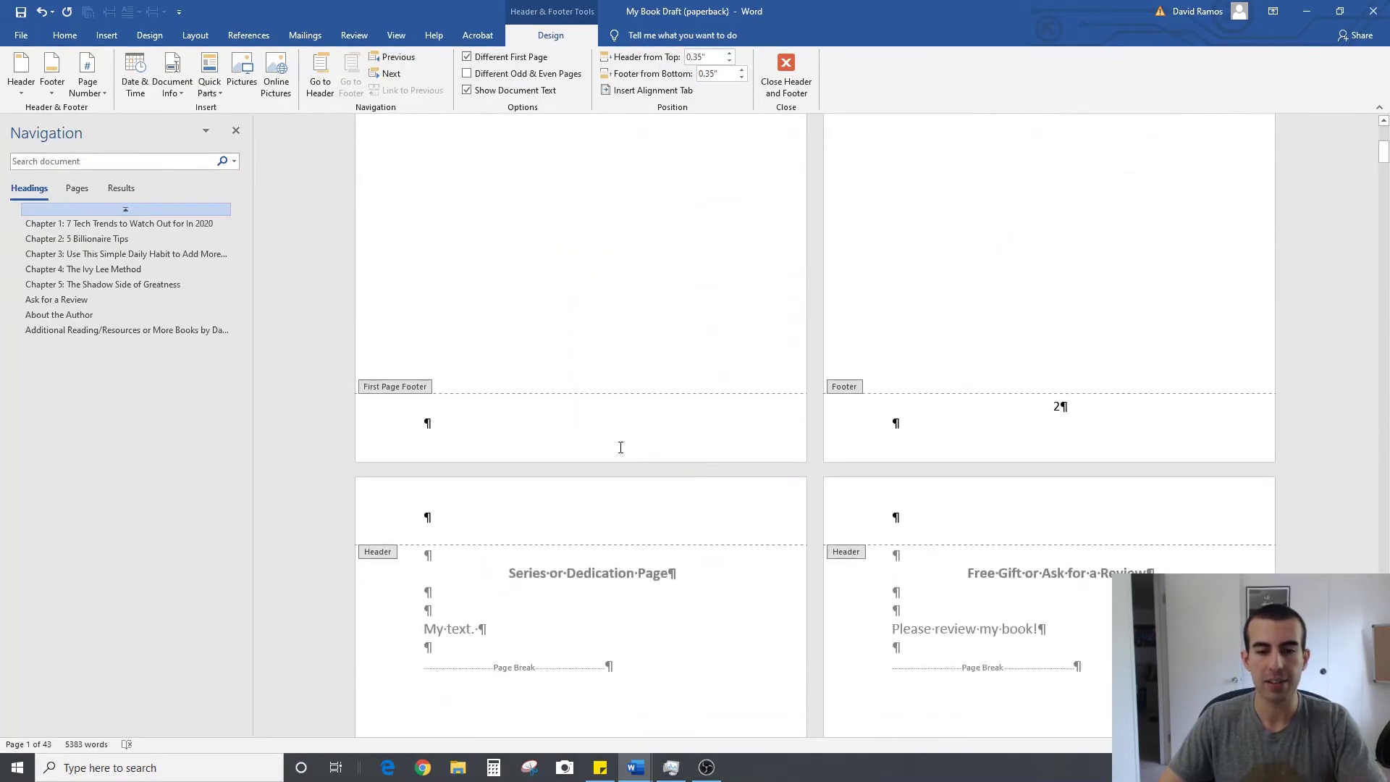
{"action": "scroll", "coordinate": [811, 390], "scroll_direction": "up", "scroll_amount": 3}
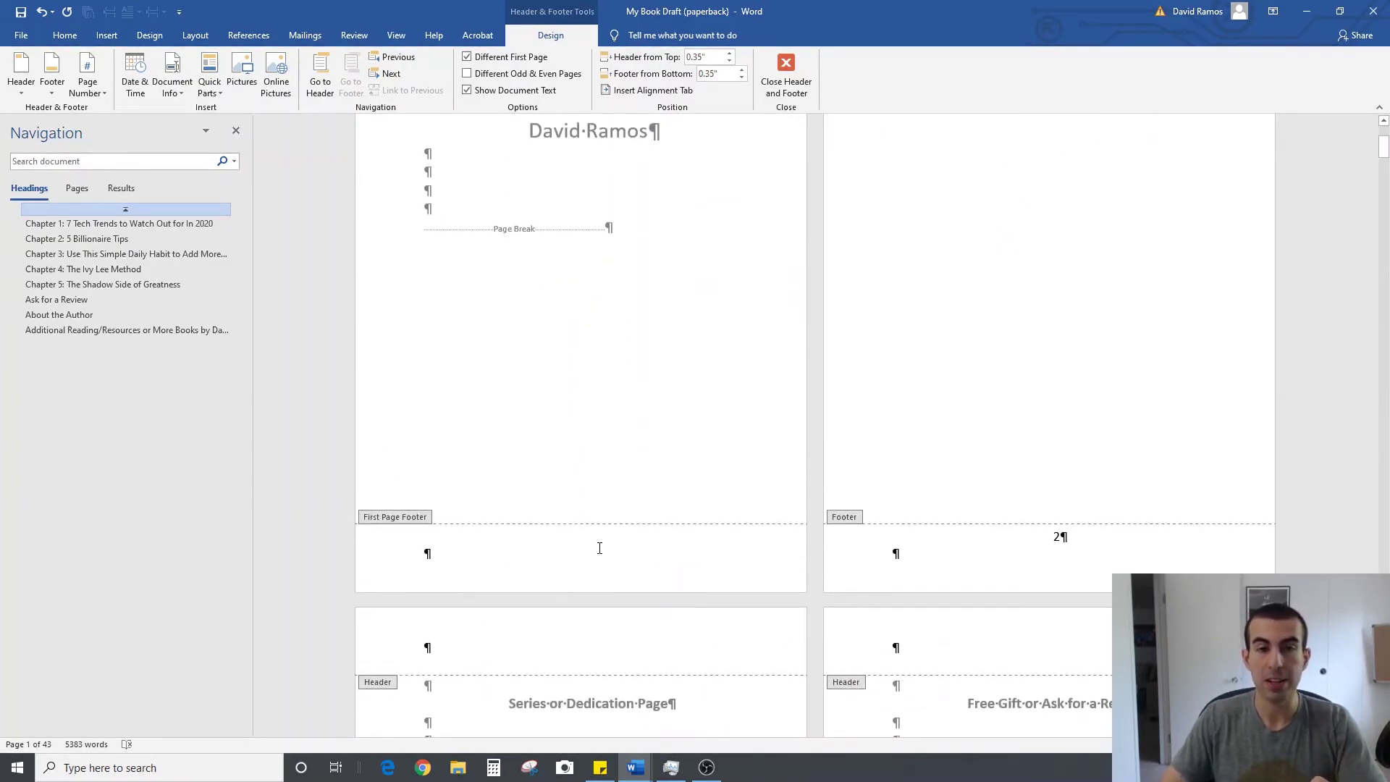
{"action": "scroll", "coordinate": [782, 491], "scroll_direction": "down", "scroll_amount": 4}
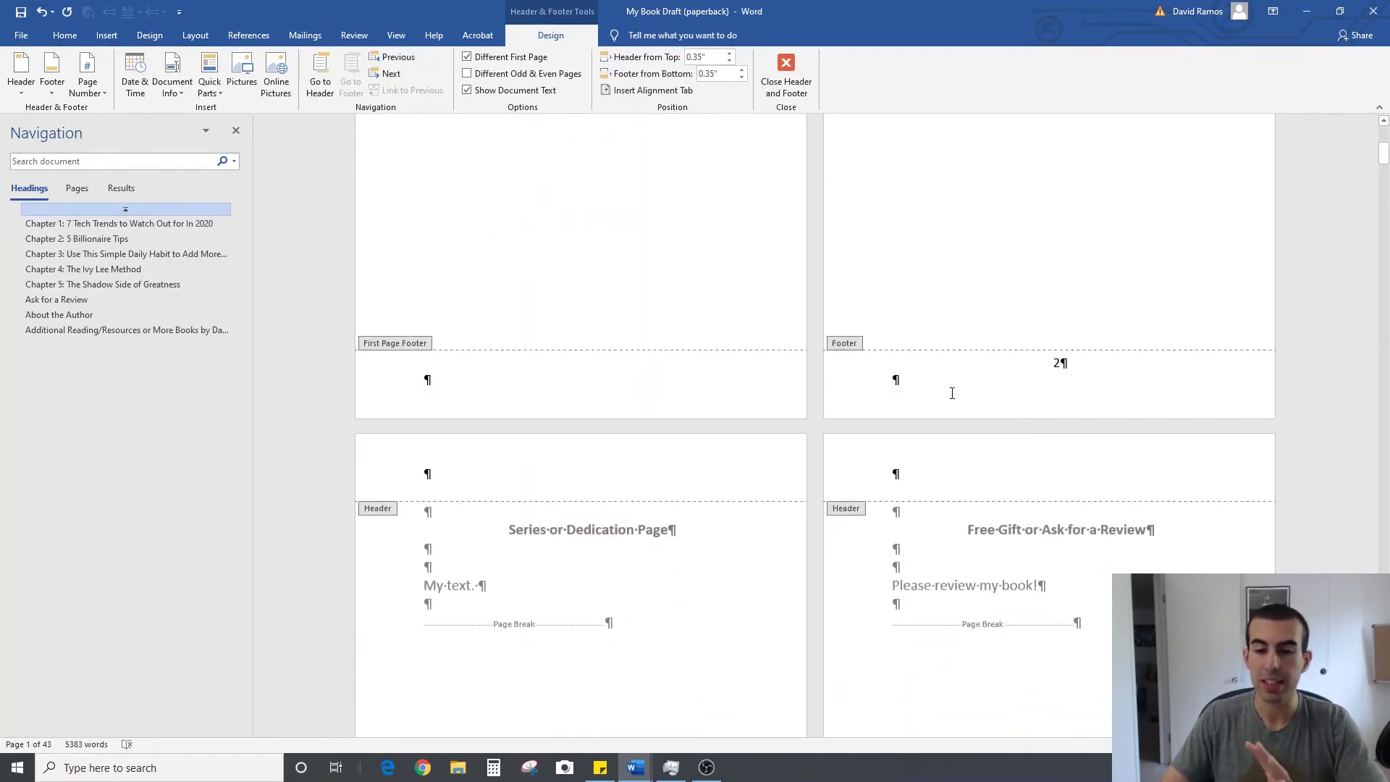
{"action": "scroll", "coordinate": [952, 393], "scroll_direction": "down", "scroll_amount": 14}
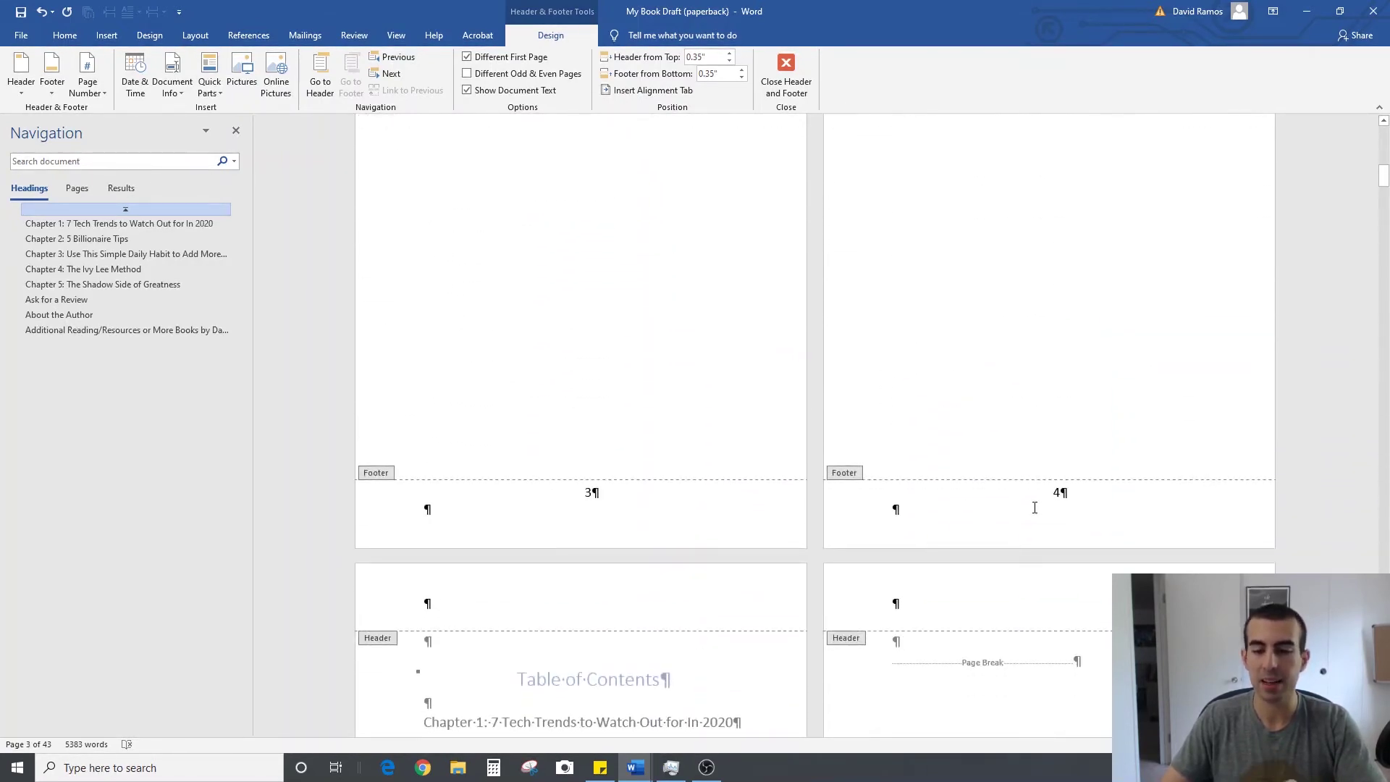
{"action": "scroll", "coordinate": [822, 488], "scroll_direction": "down", "scroll_amount": 9}
{"action": "scroll", "coordinate": [821, 489], "scroll_direction": "down", "scroll_amount": 4}
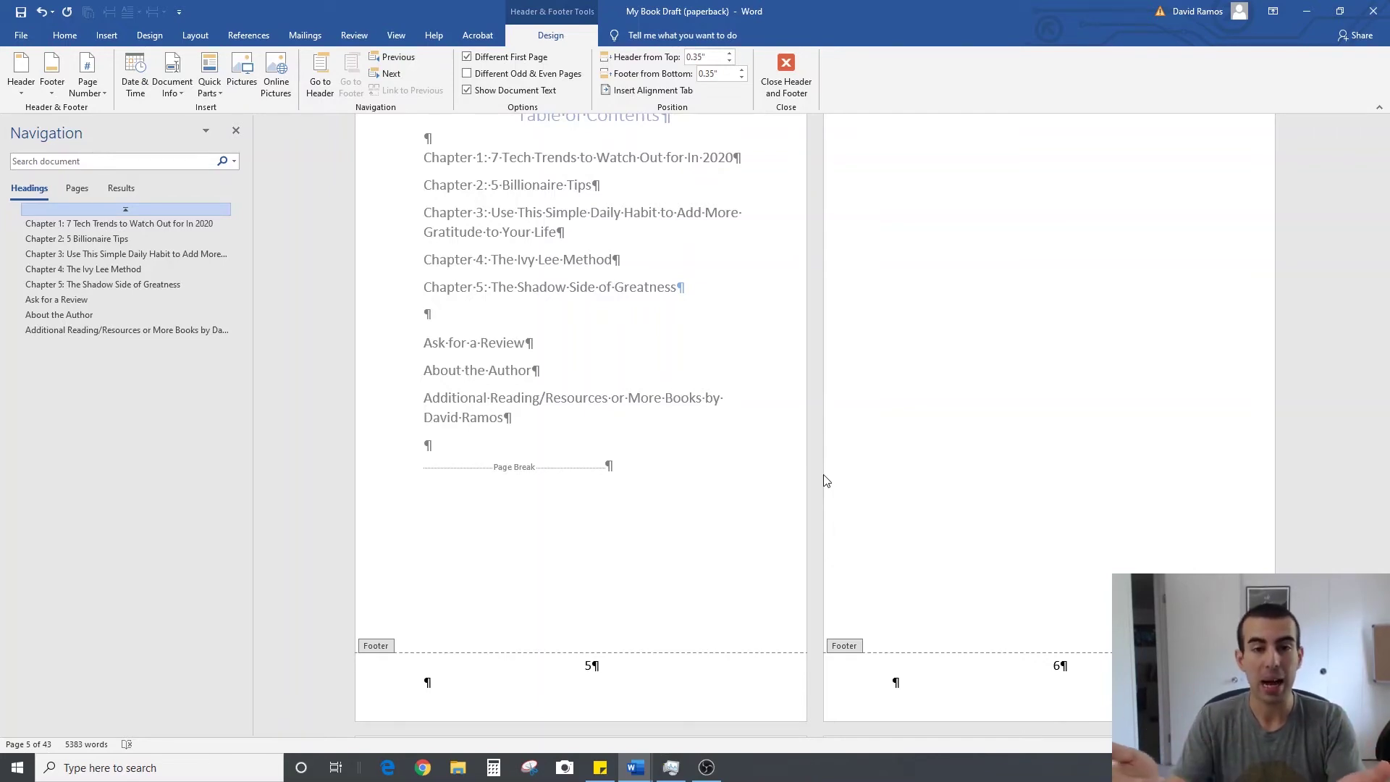
{"action": "left_click", "coordinate": [787, 84]}
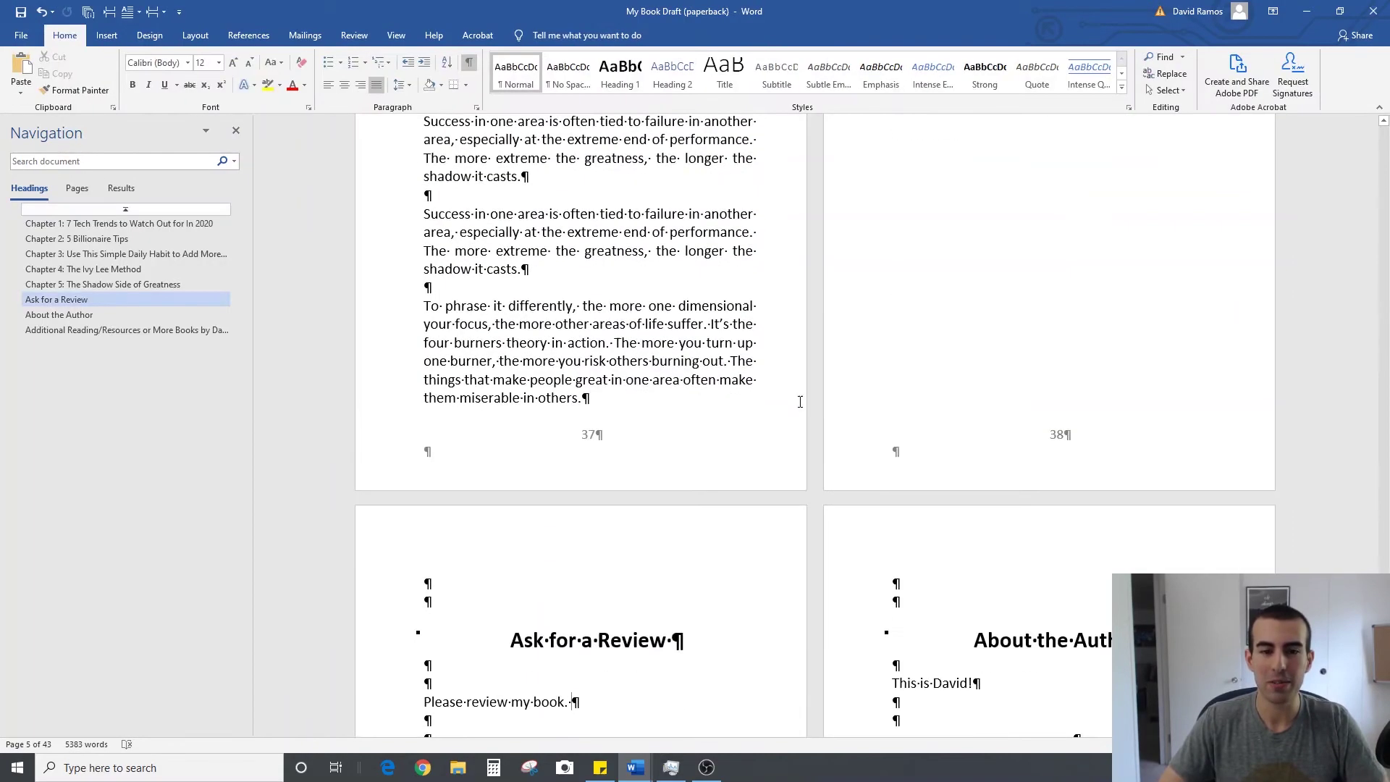
Check the page numbers from the end of Chapter 5 through the back matter and back to the front pages.
{"action": "scroll", "coordinate": [811, 500], "scroll_direction": "down", "scroll_amount": 20}
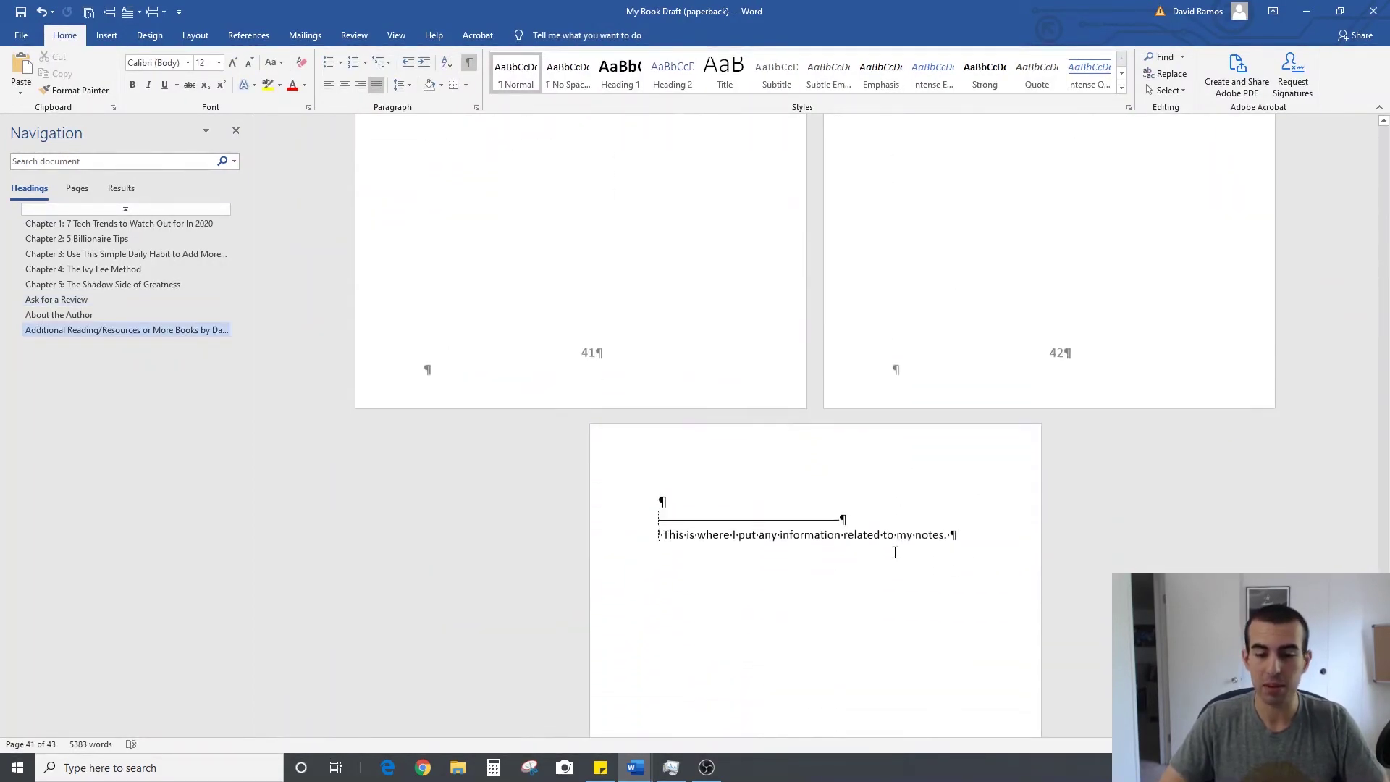
{"action": "scroll", "coordinate": [658, 679], "scroll_direction": "up", "scroll_amount": 15}
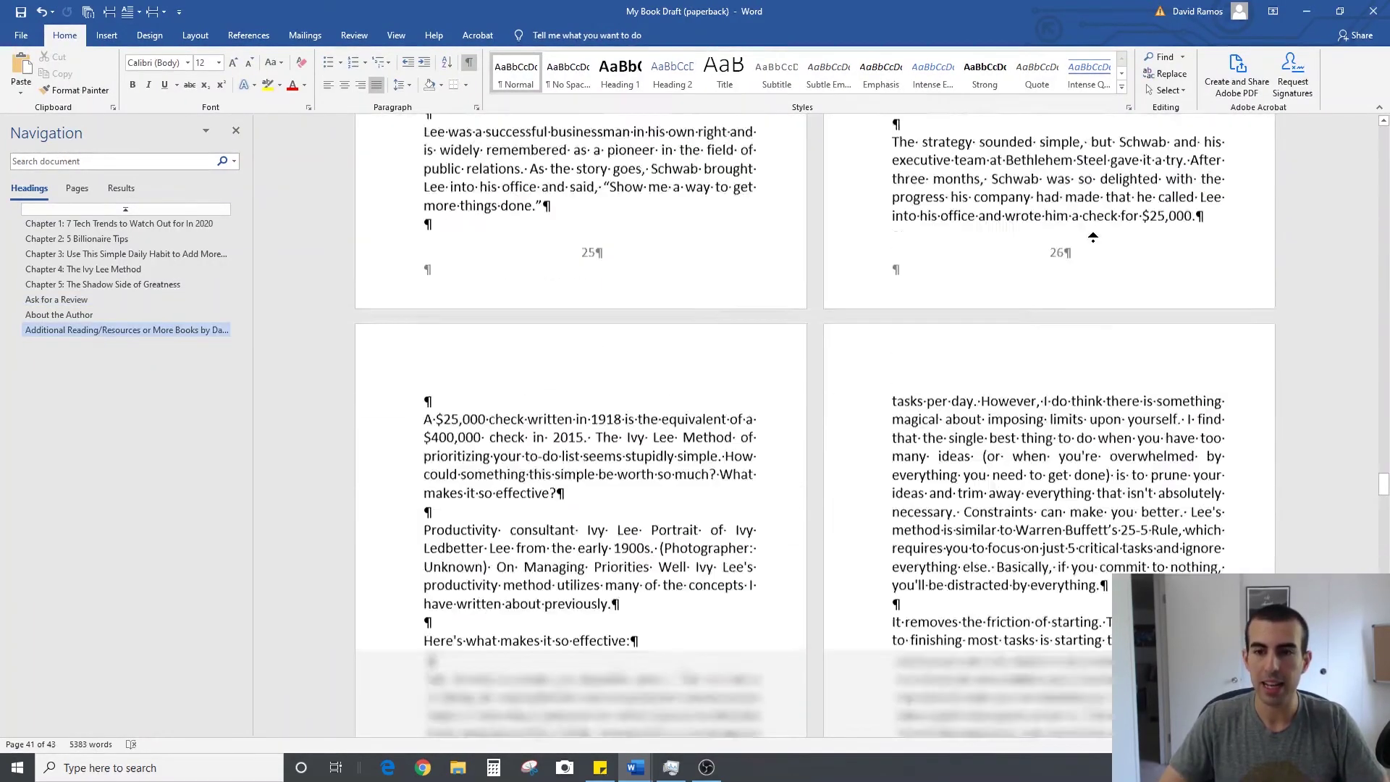
{"action": "scroll", "coordinate": [757, 332], "scroll_direction": "up", "scroll_amount": 20}
{"action": "scroll", "coordinate": [757, 336], "scroll_direction": "down", "scroll_amount": 10}
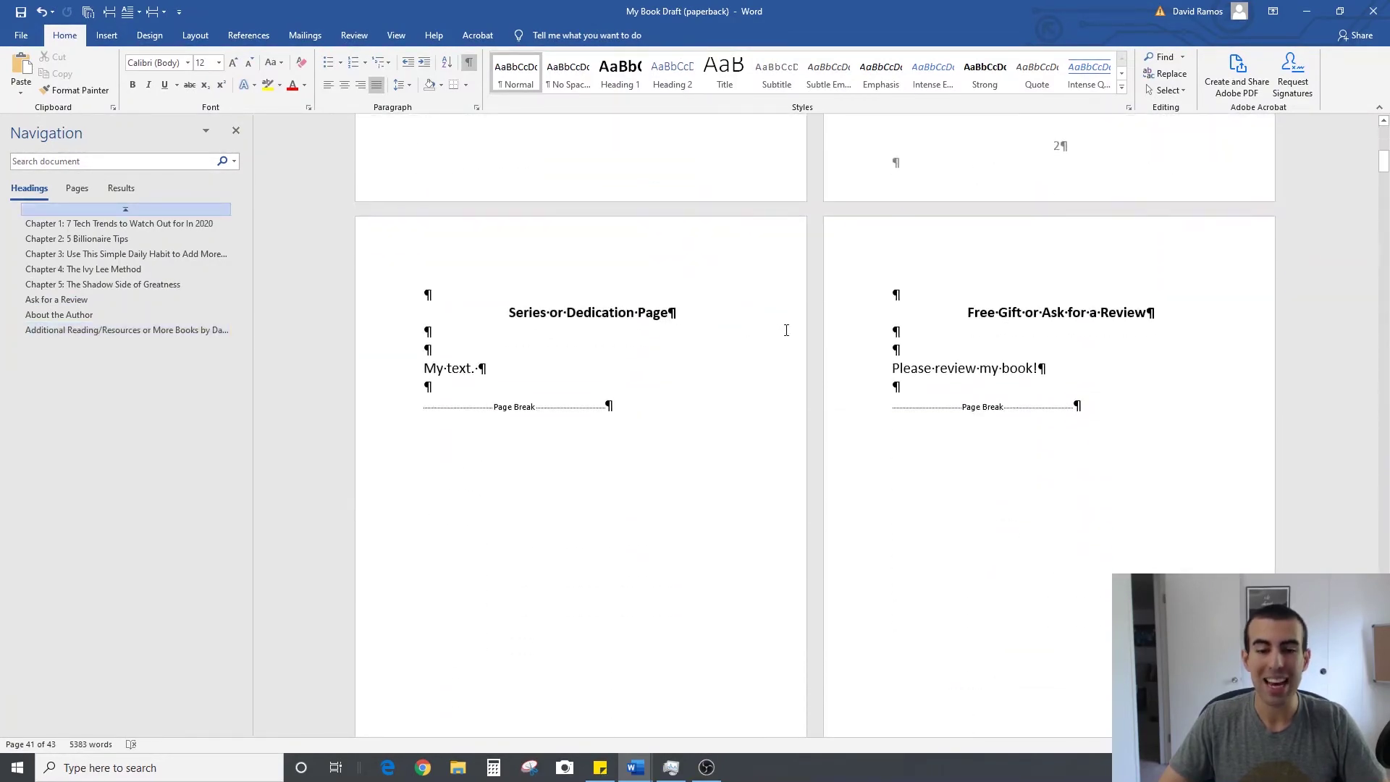
Replace the linked table of contents with a custom one using the Simple format, right-aligned page numbers and no tab leader.
{"action": "scroll", "coordinate": [787, 331], "scroll_direction": "down", "scroll_amount": 7}
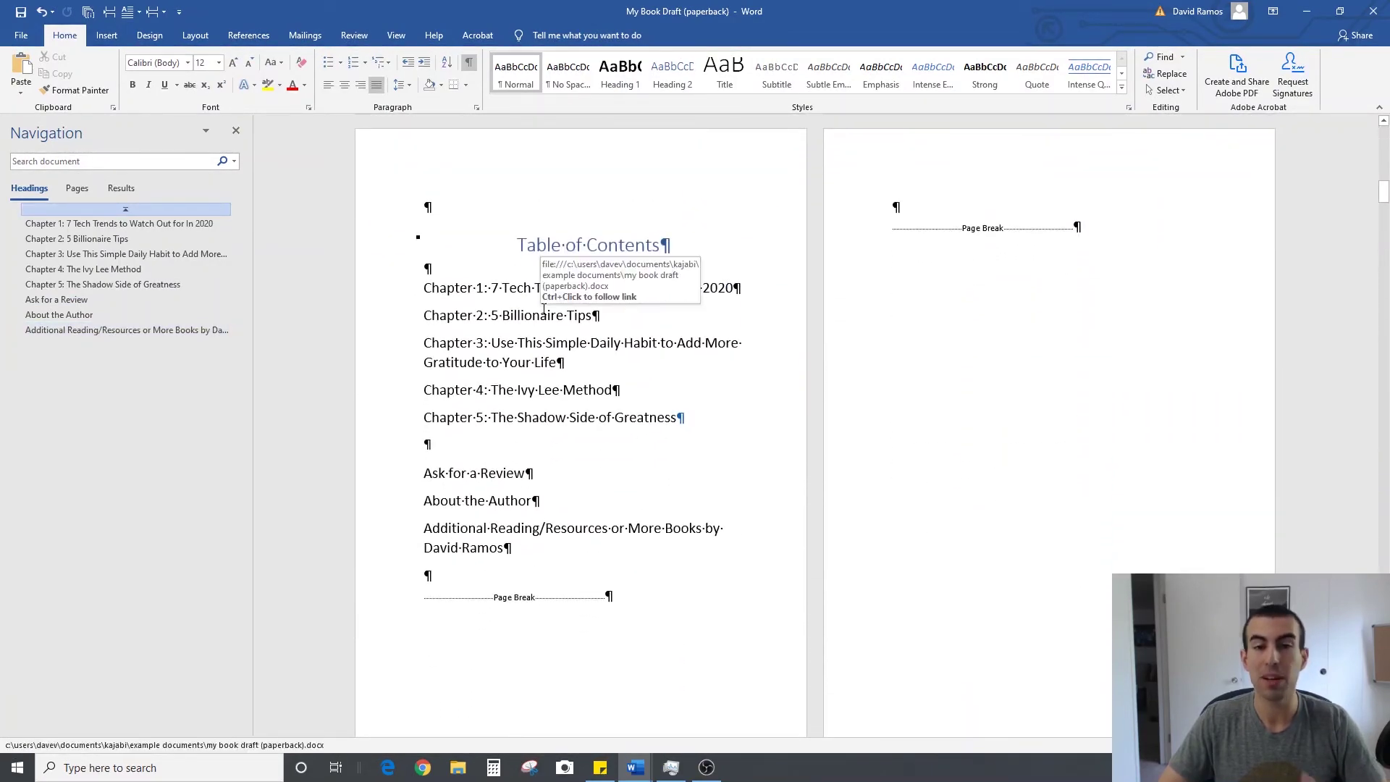
{"action": "left_click", "coordinate": [520, 317]}
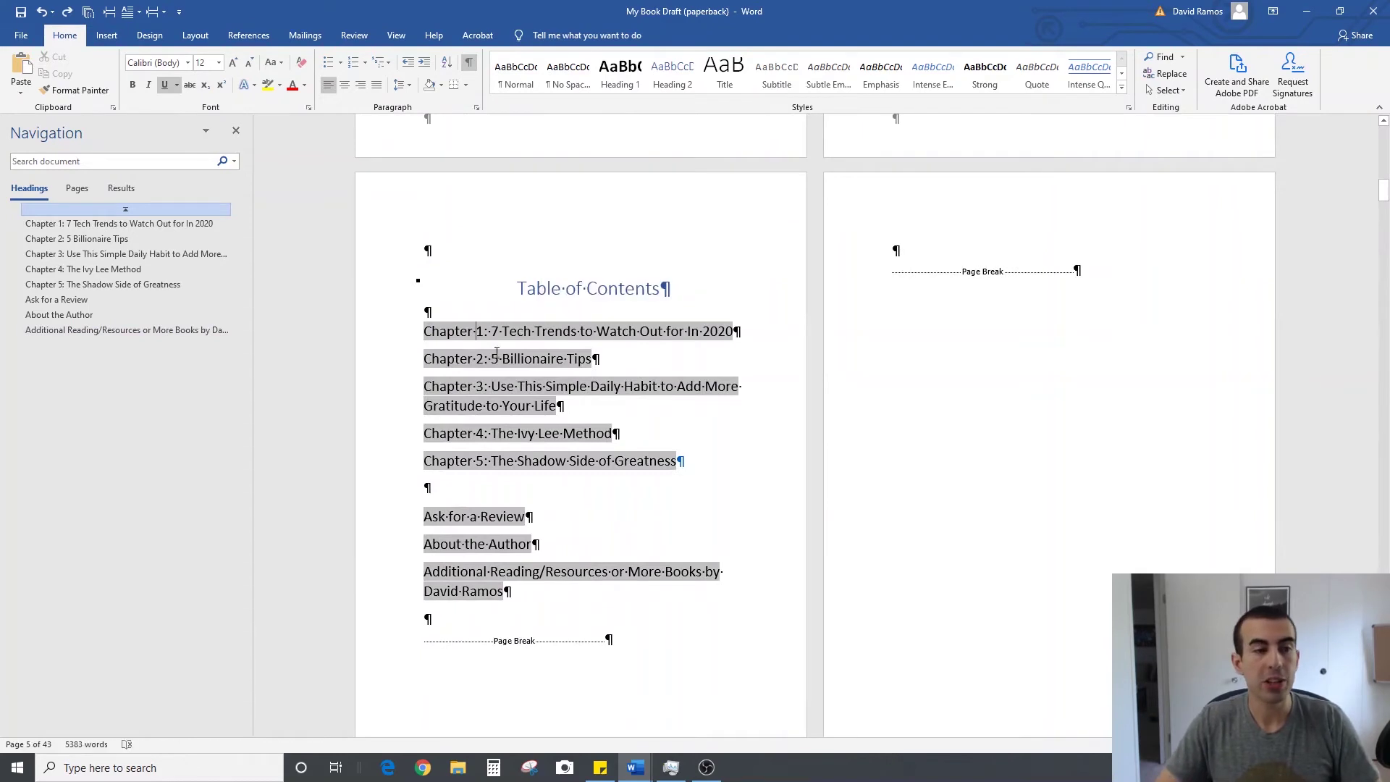
{"action": "scroll", "coordinate": [507, 326], "scroll_direction": "up", "scroll_amount": 1}
{"action": "left_click", "coordinate": [248, 35]}
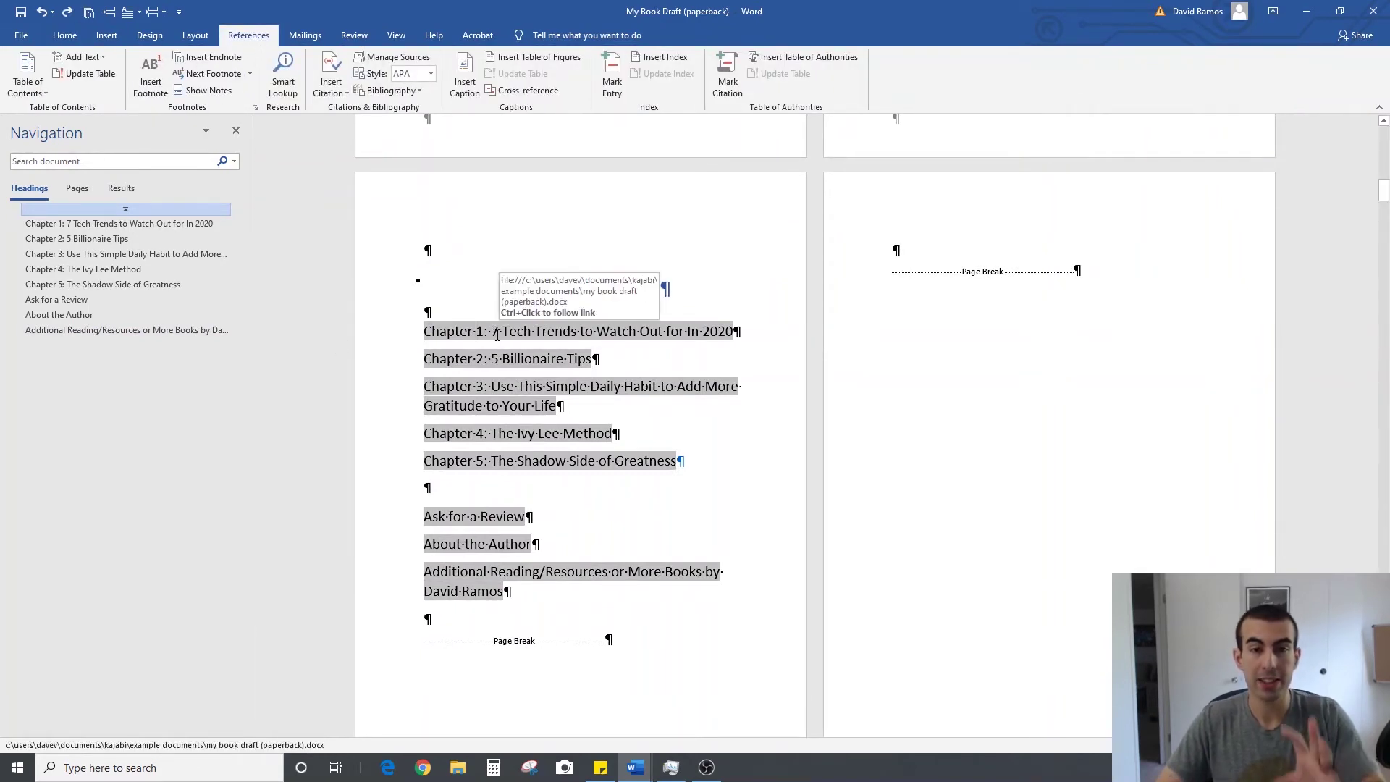
{"action": "left_click", "coordinate": [46, 93]}
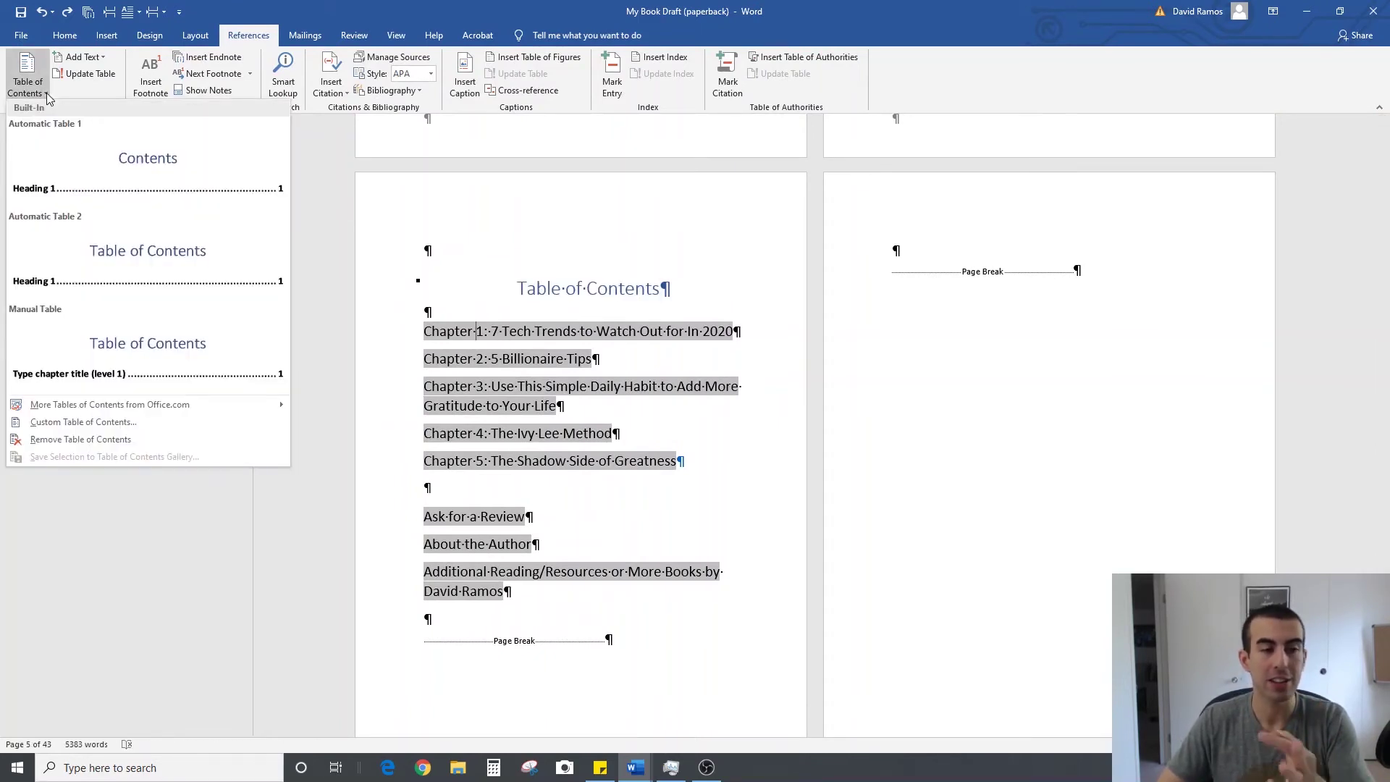
{"action": "left_click", "coordinate": [135, 419]}
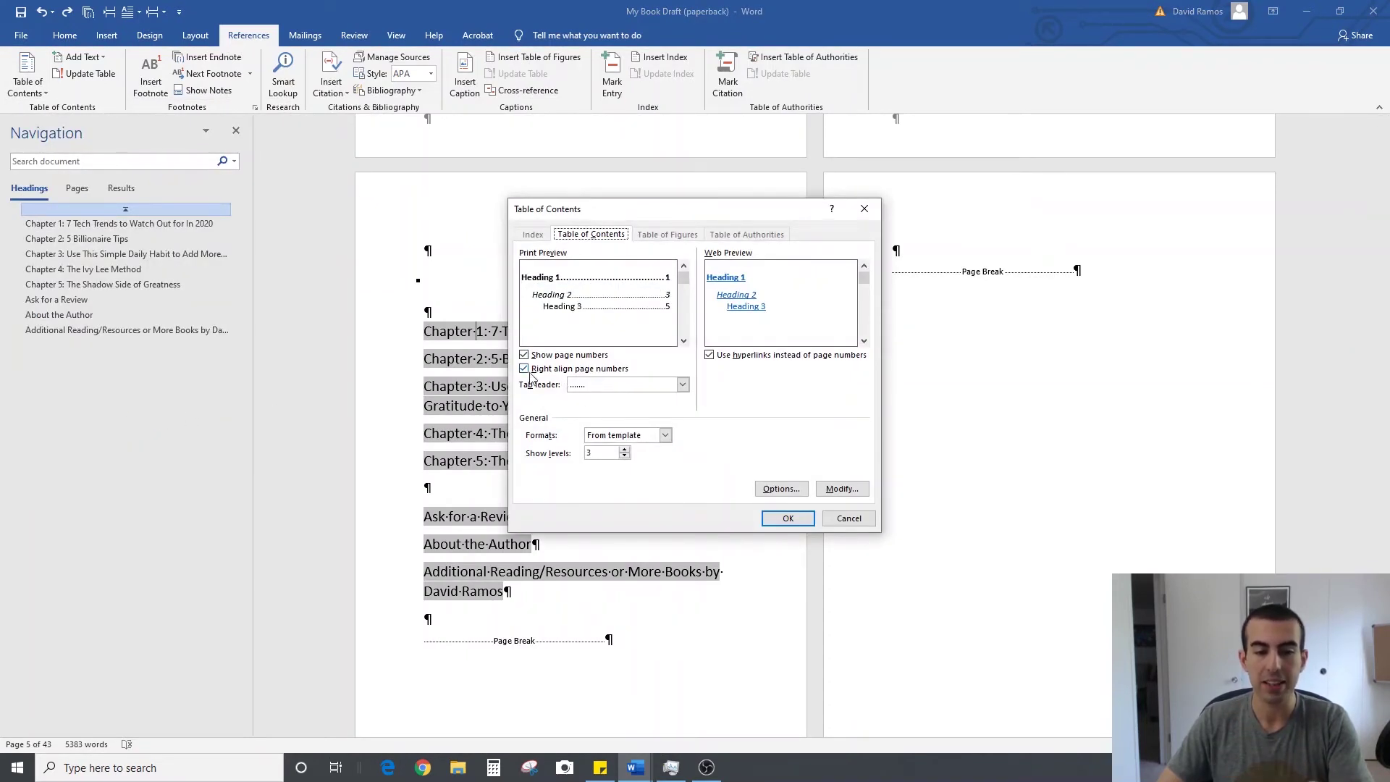
{"action": "left_click", "coordinate": [646, 392]}
{"action": "left_click", "coordinate": [639, 398]}
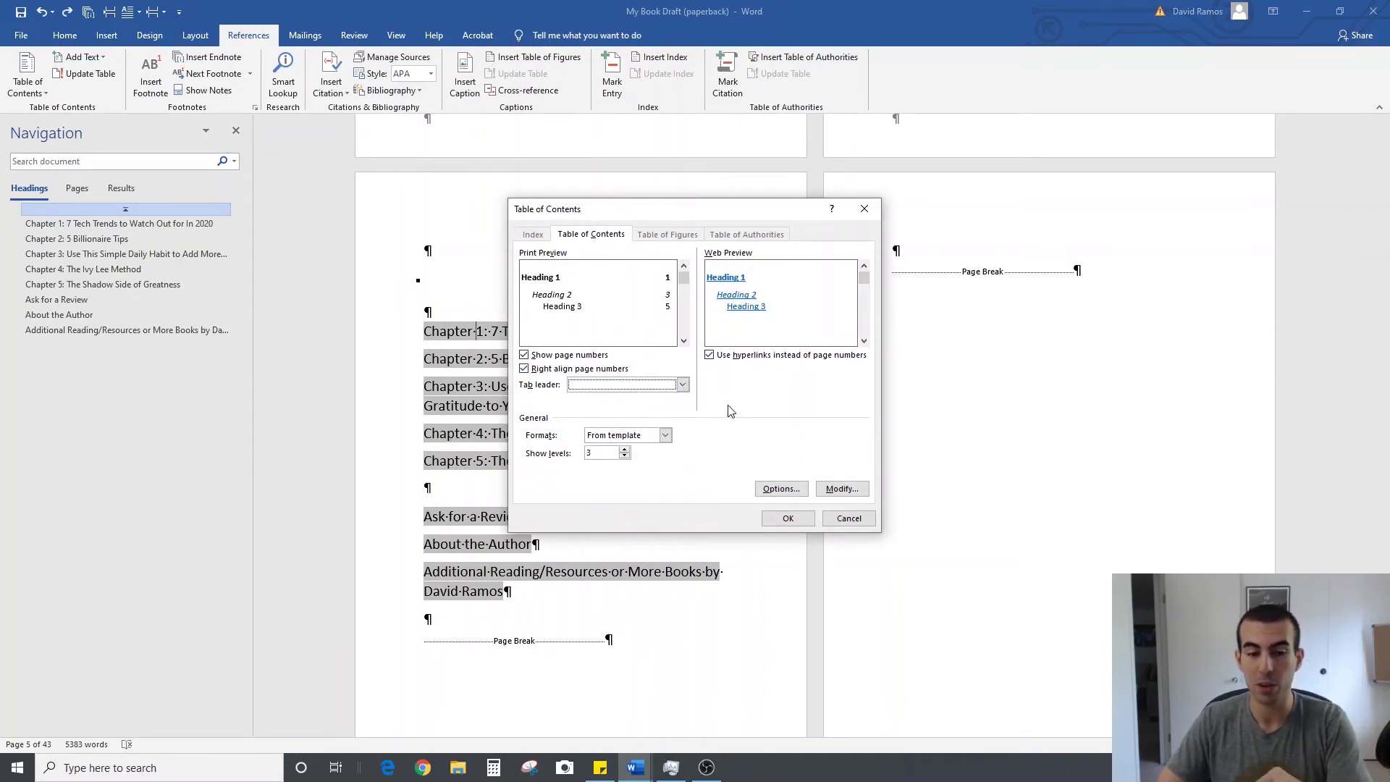
{"action": "left_click", "coordinate": [664, 435]}
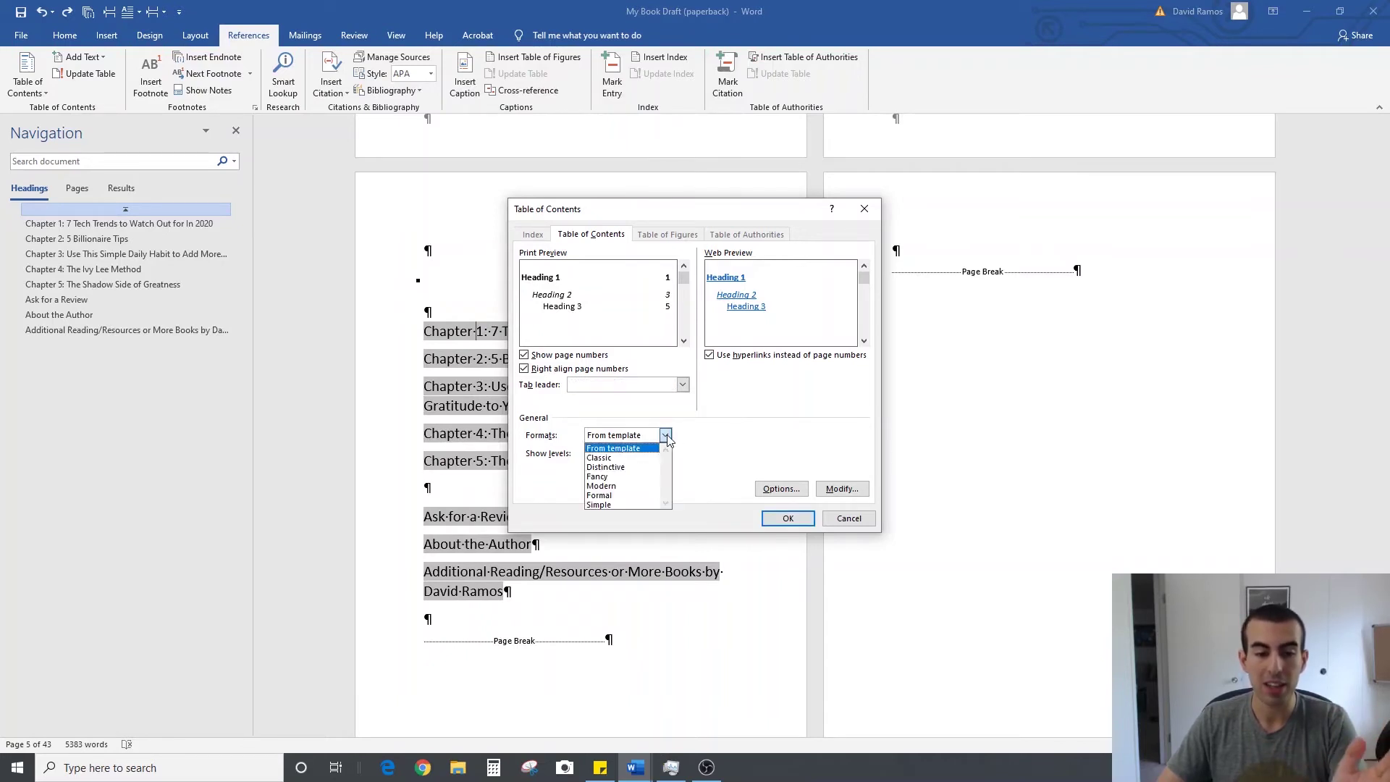
{"action": "left_click", "coordinate": [623, 505]}
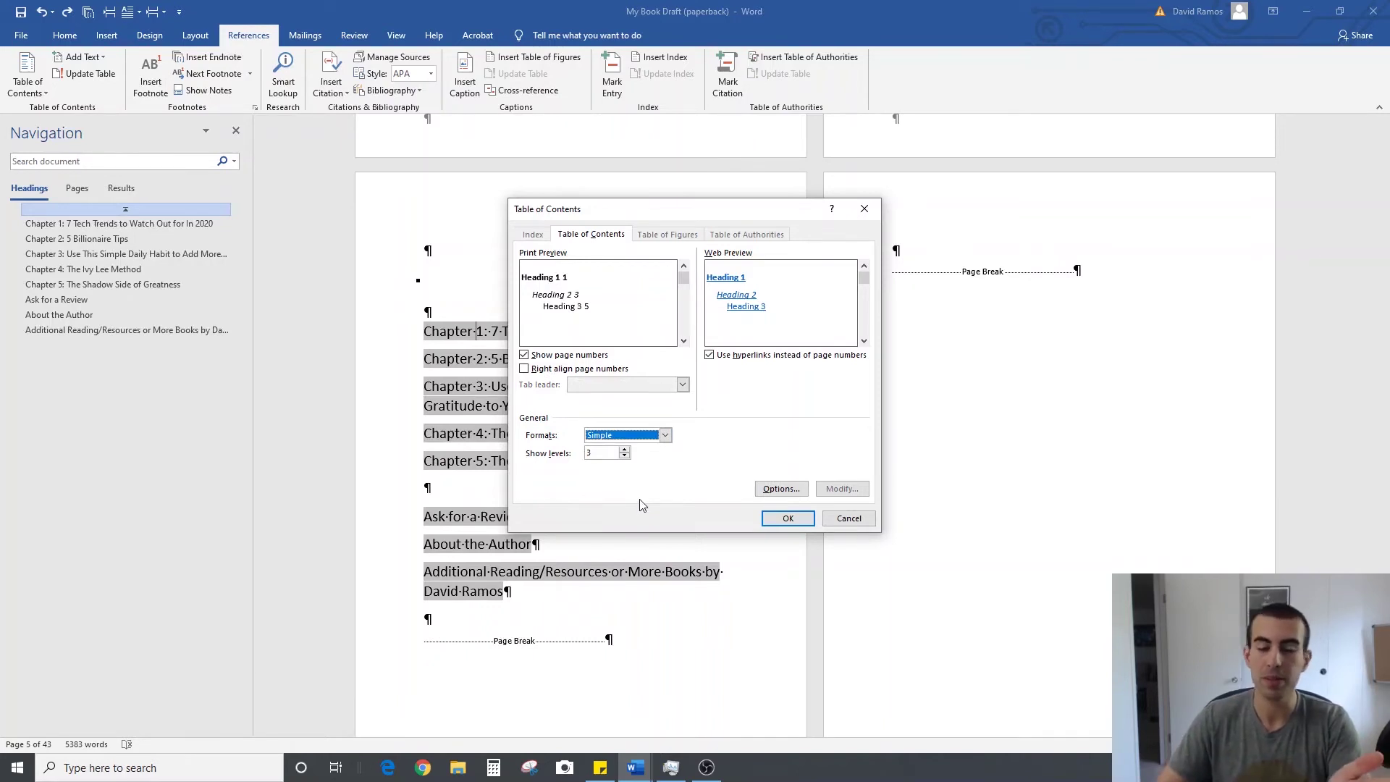
{"action": "left_click", "coordinate": [790, 520]}
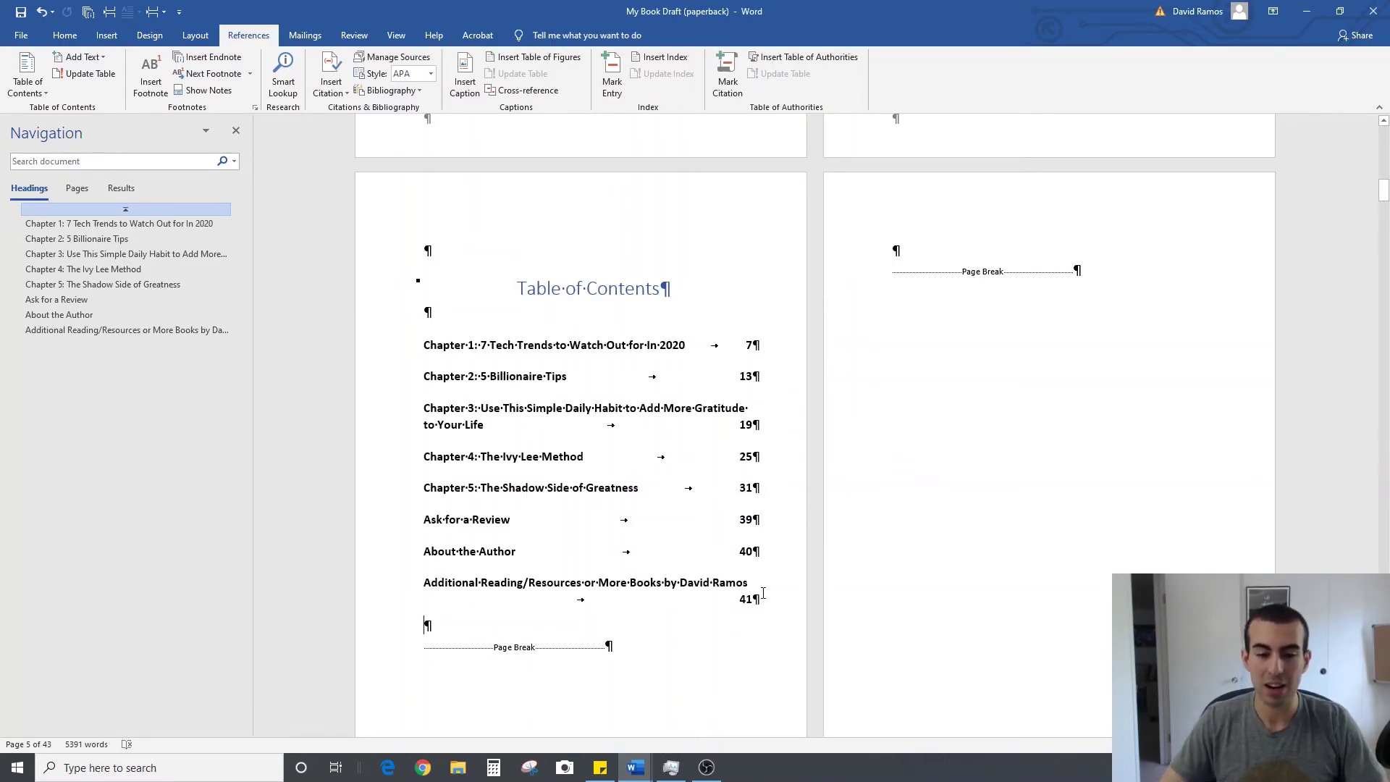
Remove the bold formatting from all entries in the table of contents.
{"action": "left_click_drag", "start_coordinate": [766, 601], "coordinate": [423, 340]}
{"action": "left_click", "coordinate": [64, 34]}
{"action": "left_click", "coordinate": [133, 85]}
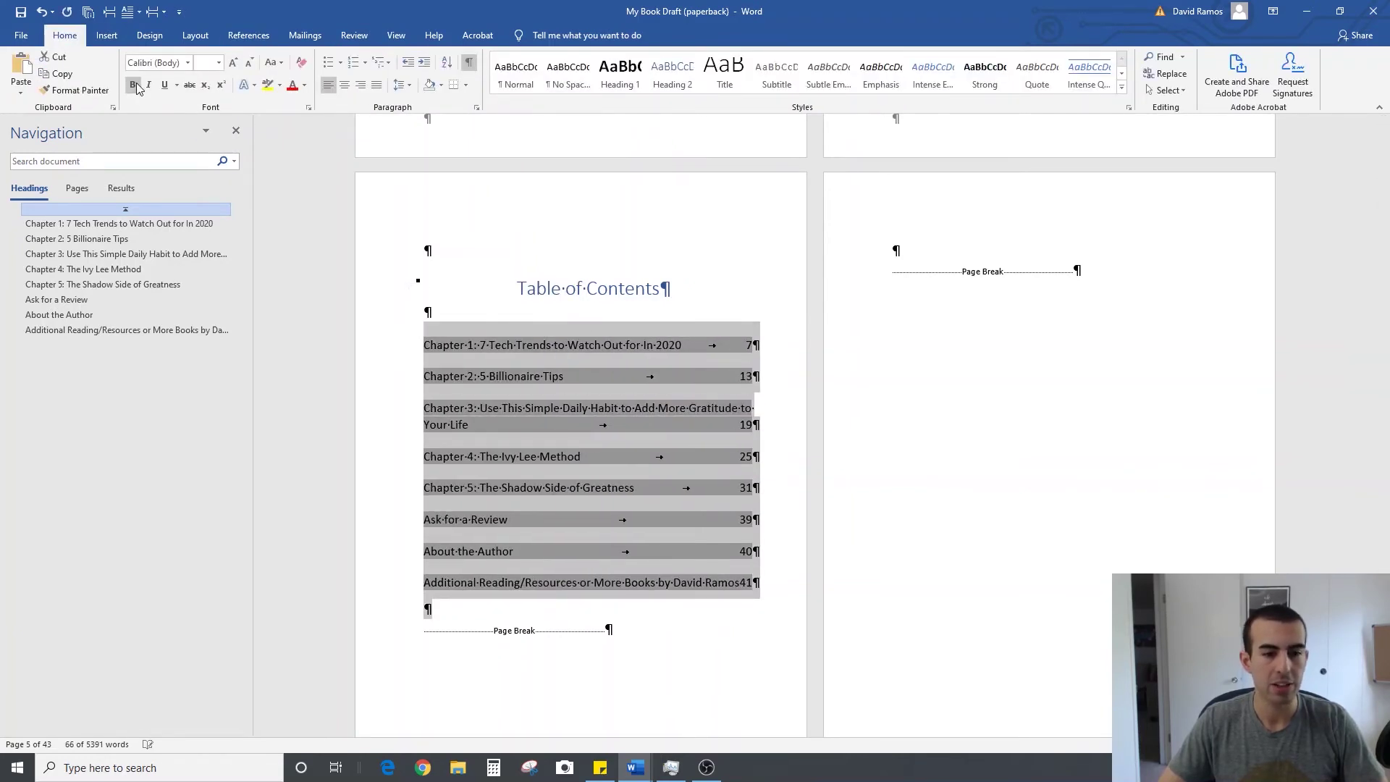
{"action": "left_click", "coordinate": [668, 373]}
{"action": "scroll", "coordinate": [668, 373], "scroll_direction": "down", "scroll_amount": 1}
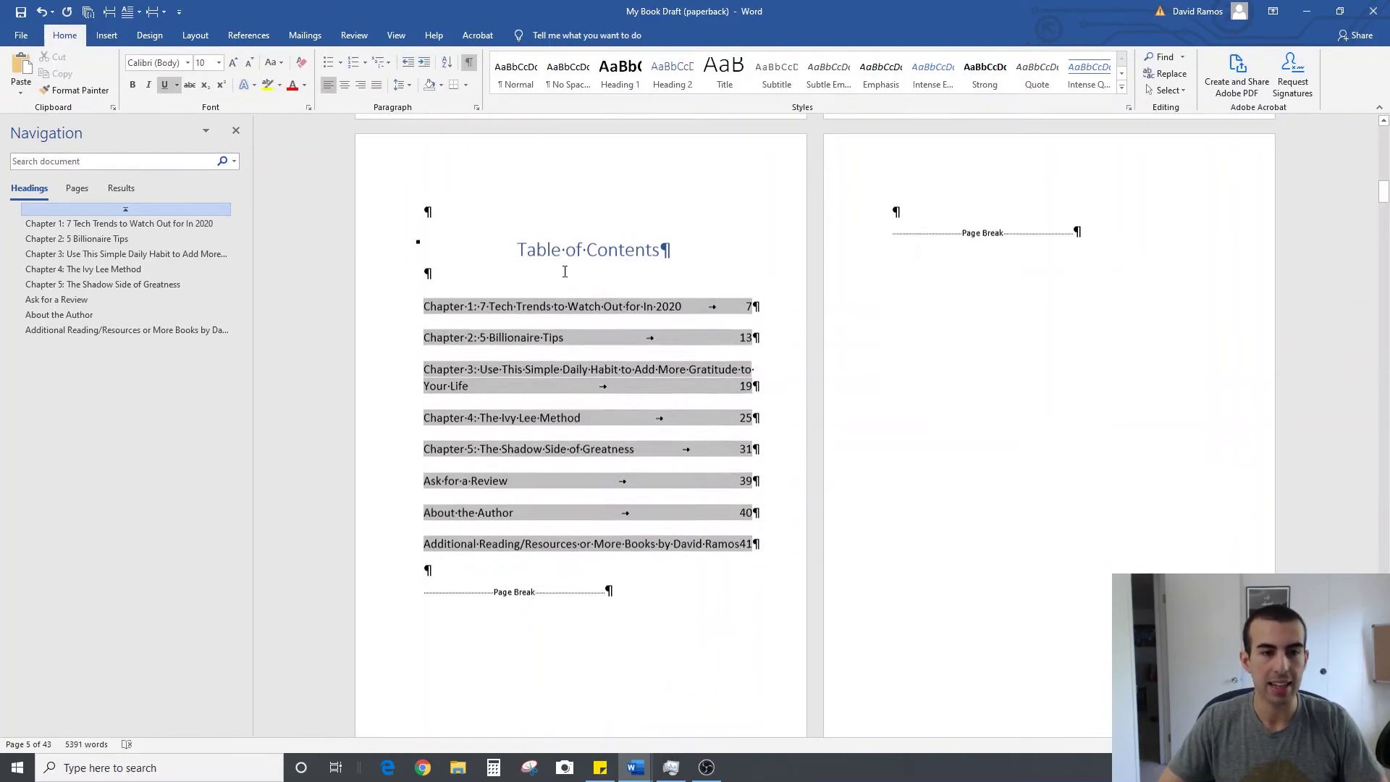
Hide the formatting marks to examine the table of contents page, and show them again.
{"action": "left_click", "coordinate": [469, 61]}
{"action": "left_click", "coordinate": [932, 194]}
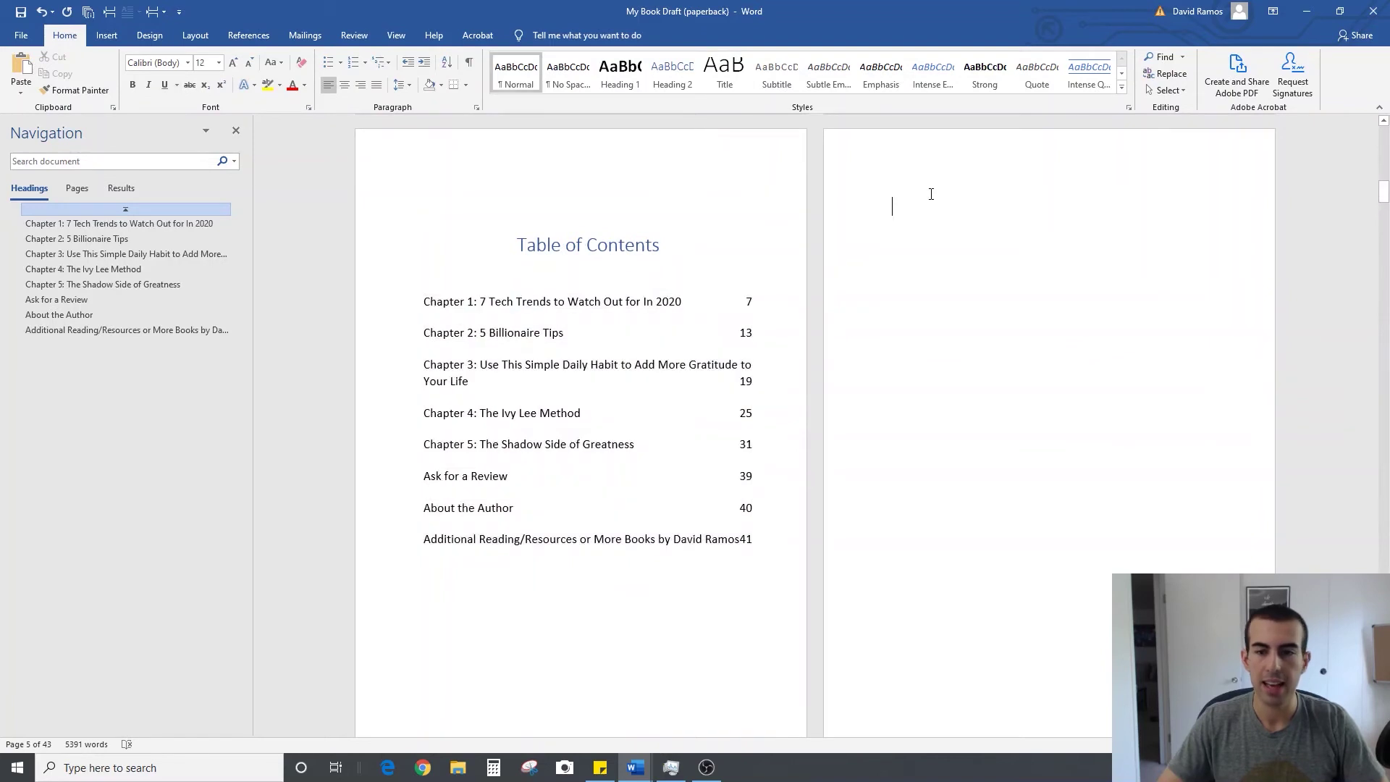
{"action": "scroll", "coordinate": [1194, 511], "scroll_direction": "down", "scroll_amount": 1}
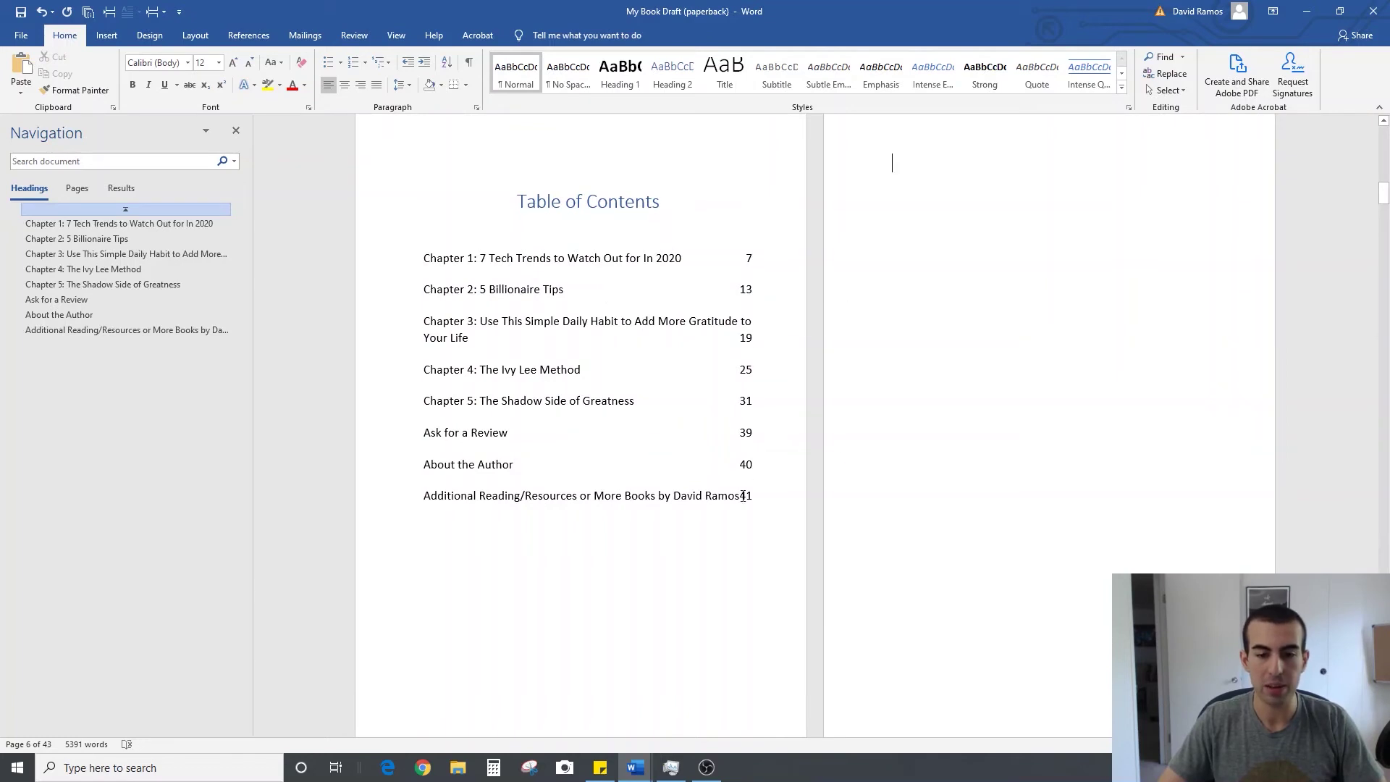
{"action": "left_click", "coordinate": [469, 63]}
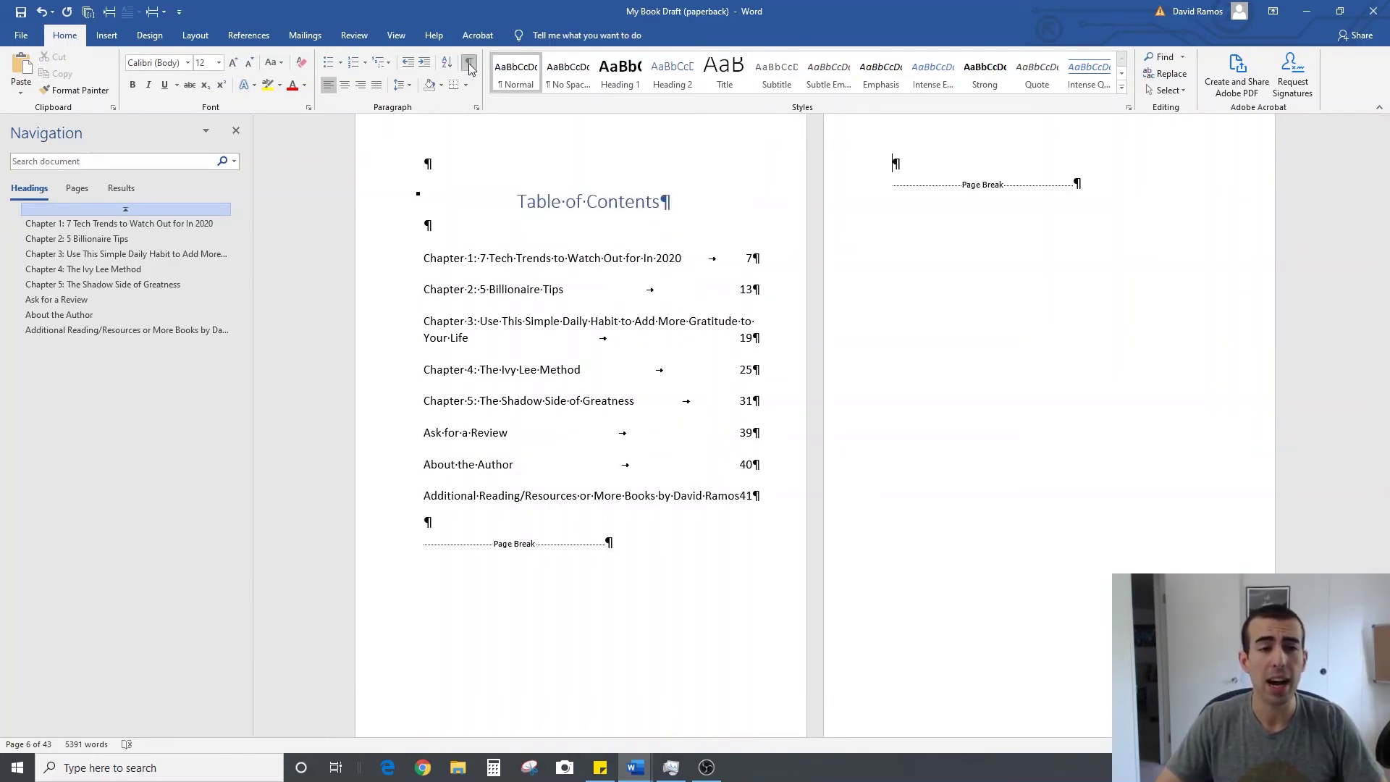
{"action": "left_click", "coordinate": [635, 322]}
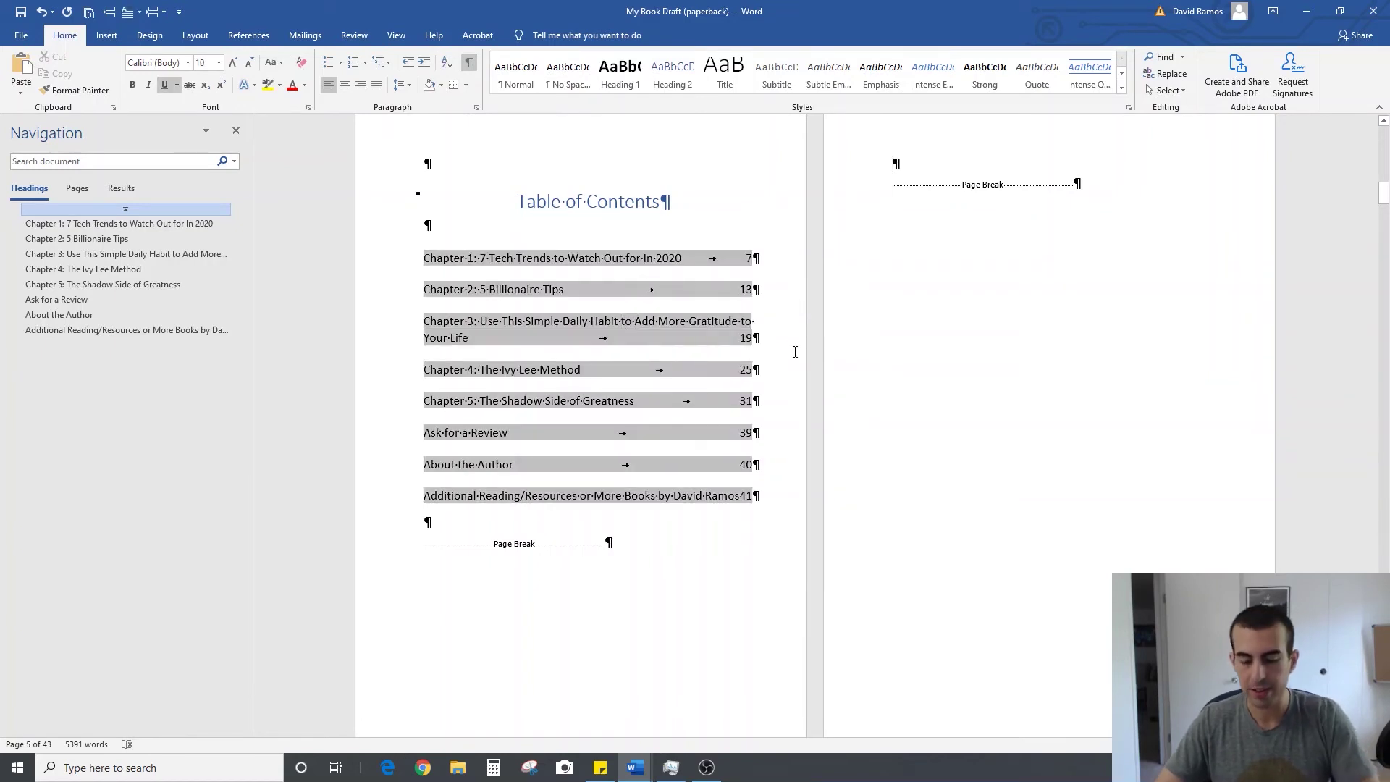
Insert line breaks after "Daily Habit" and "Additional Reading/Resources" in the table of contents entries, with the formatting marks hidden.
{"action": "key", "text": "shift+Return"}
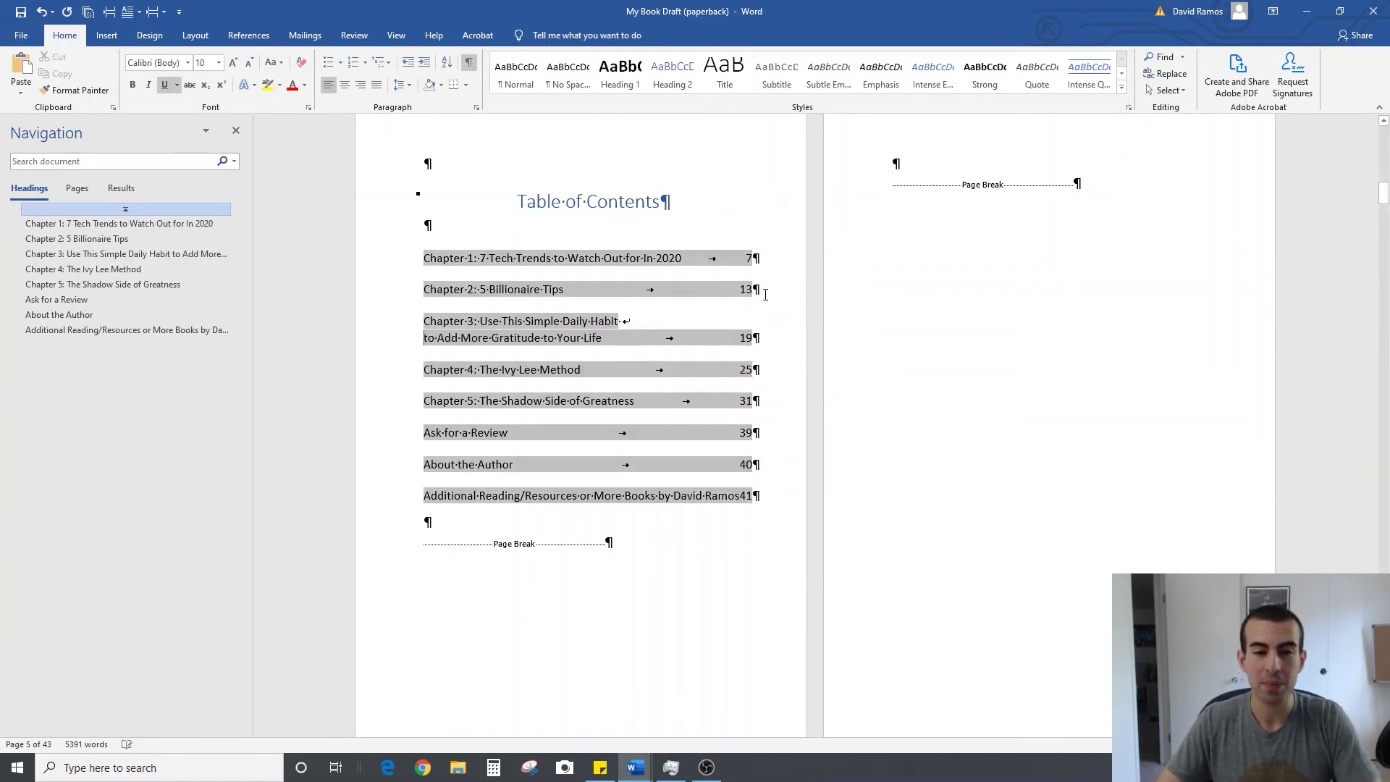
{"action": "key", "text": "ctrl+shift+8"}
{"action": "left_click", "coordinate": [936, 262]}
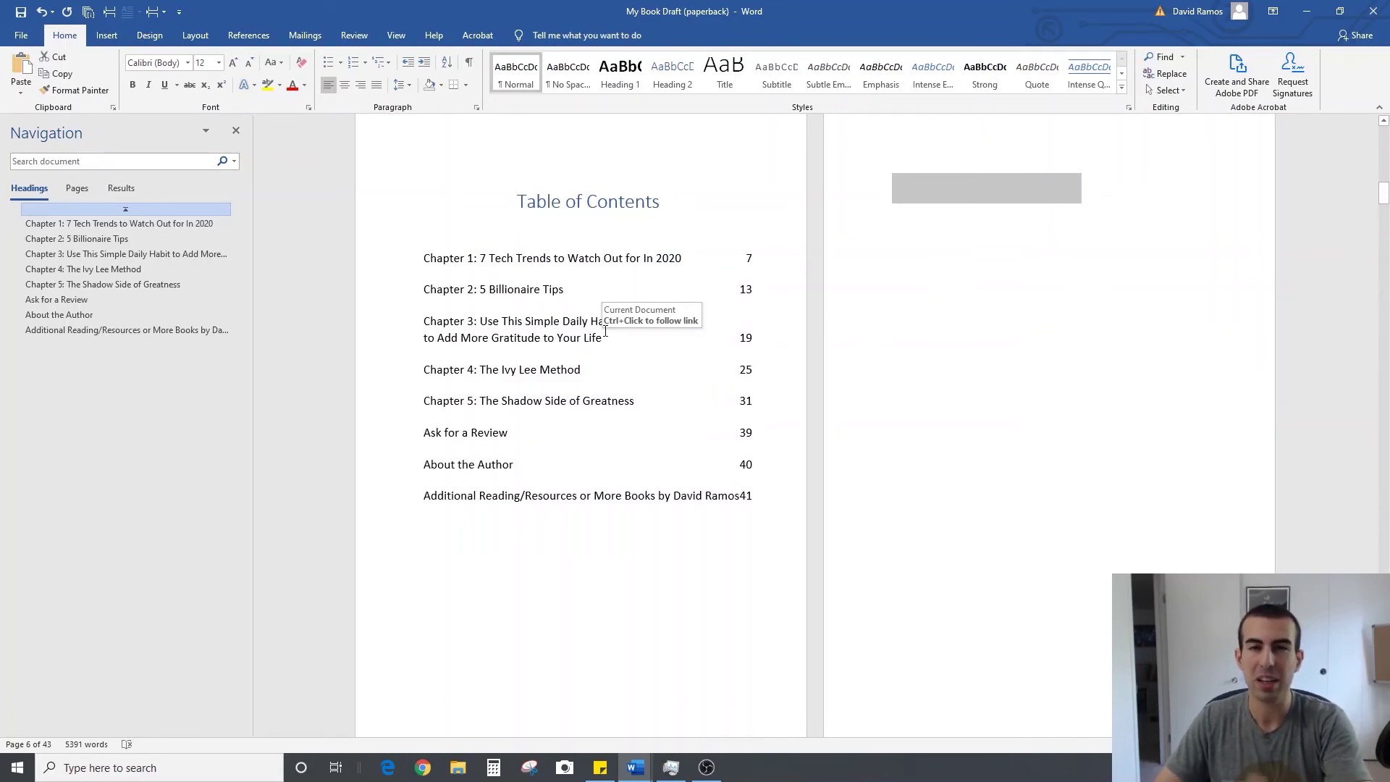
{"action": "left_click", "coordinate": [582, 496]}
{"action": "key", "text": "shift+Return"}
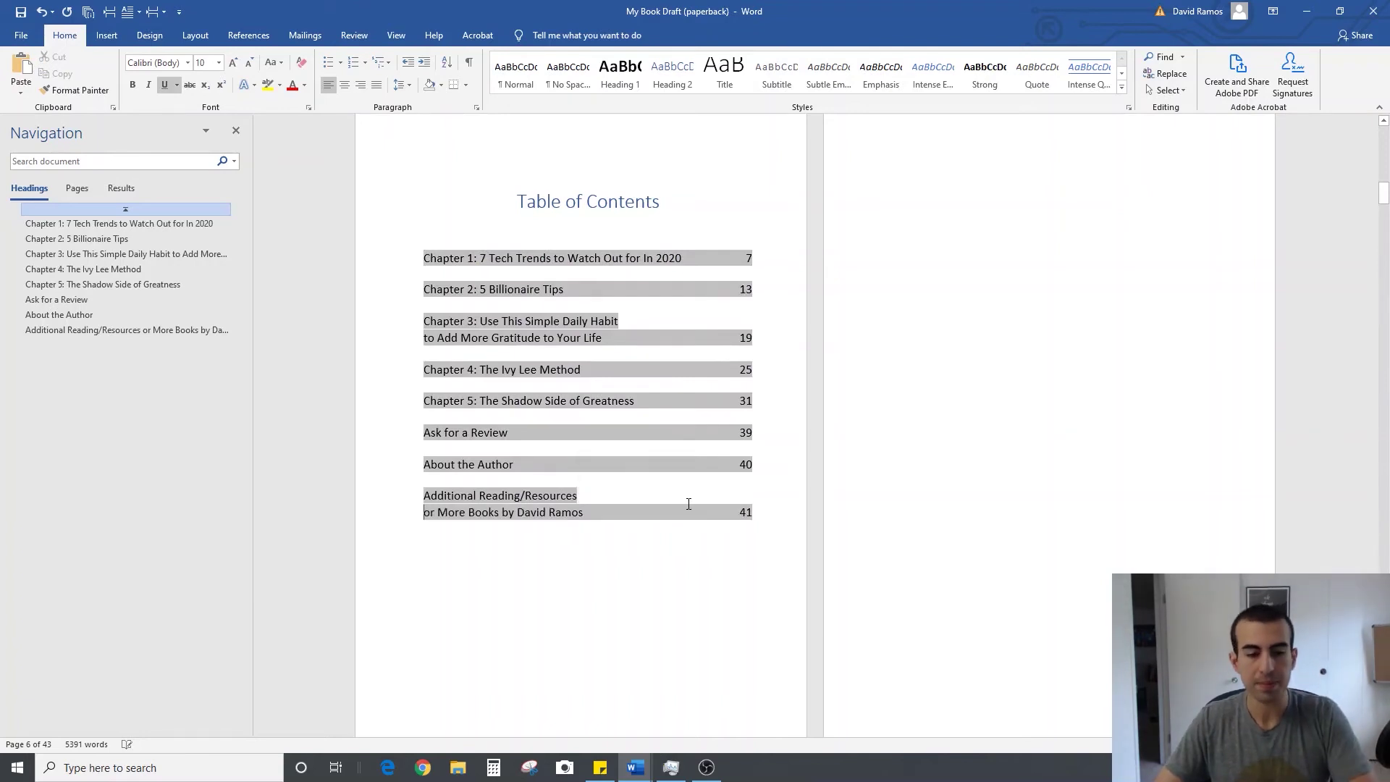
{"action": "left_click", "coordinate": [917, 153]}
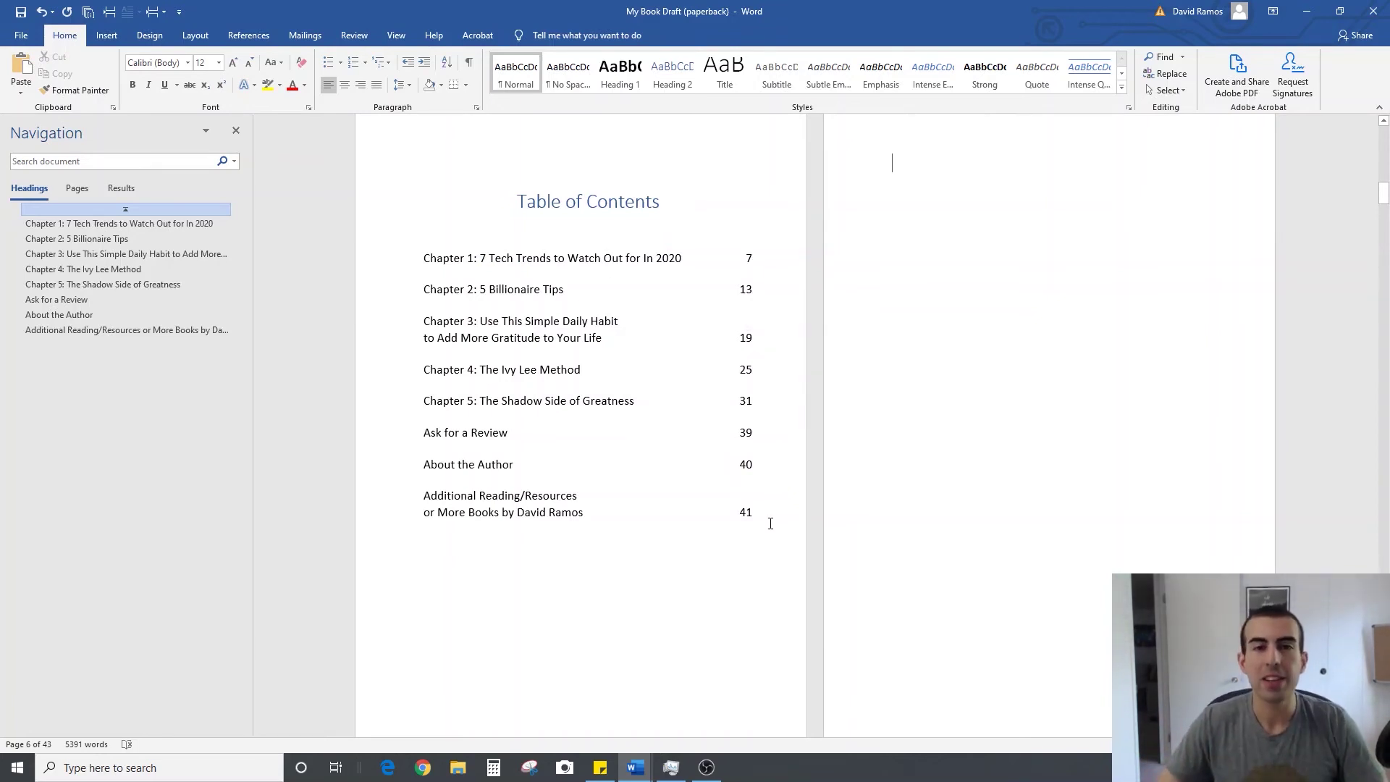
Review the manuscript's layout from Chapter 1 through the back matter, viewing several pages side by side.
{"action": "scroll", "coordinate": [781, 436], "scroll_direction": "down", "scroll_amount": 20}
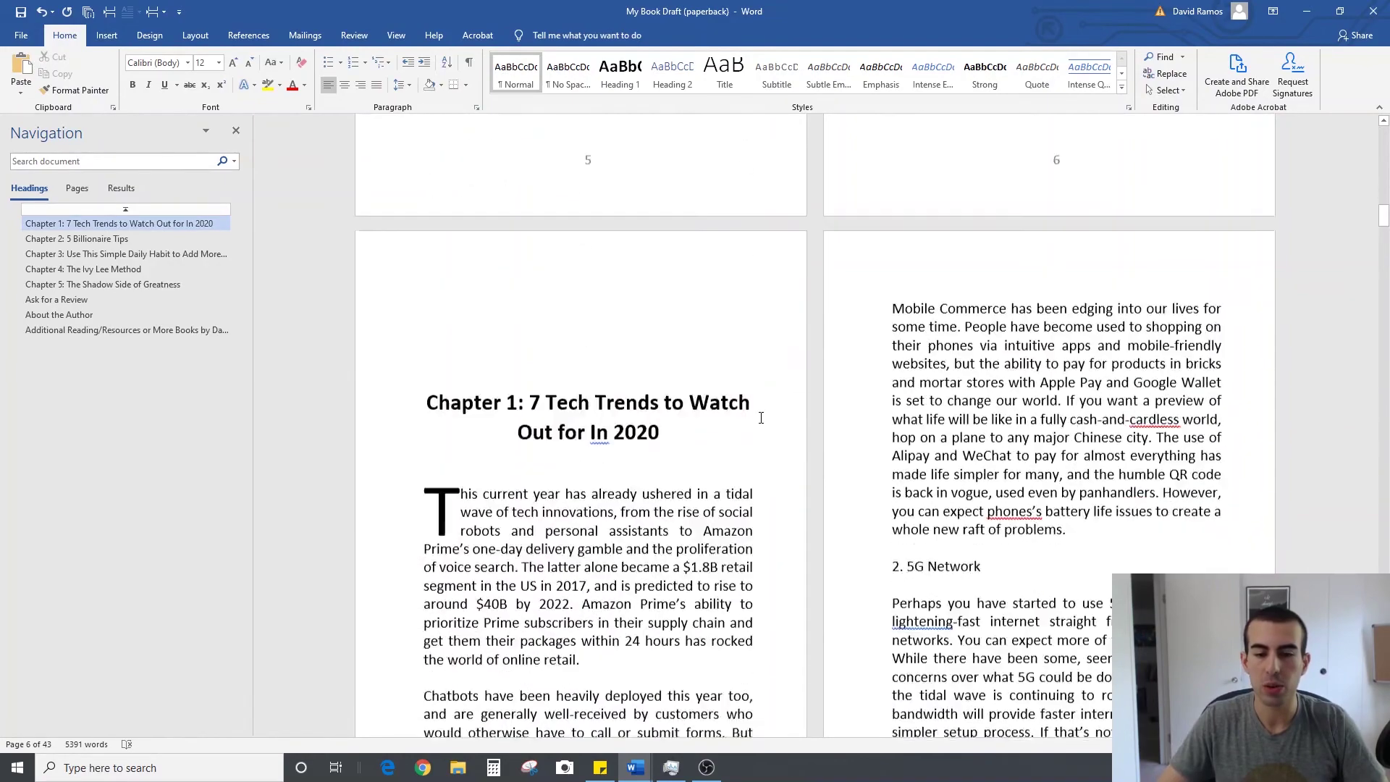
{"action": "scroll", "coordinate": [803, 405], "scroll_direction": "down", "scroll_amount": 6}
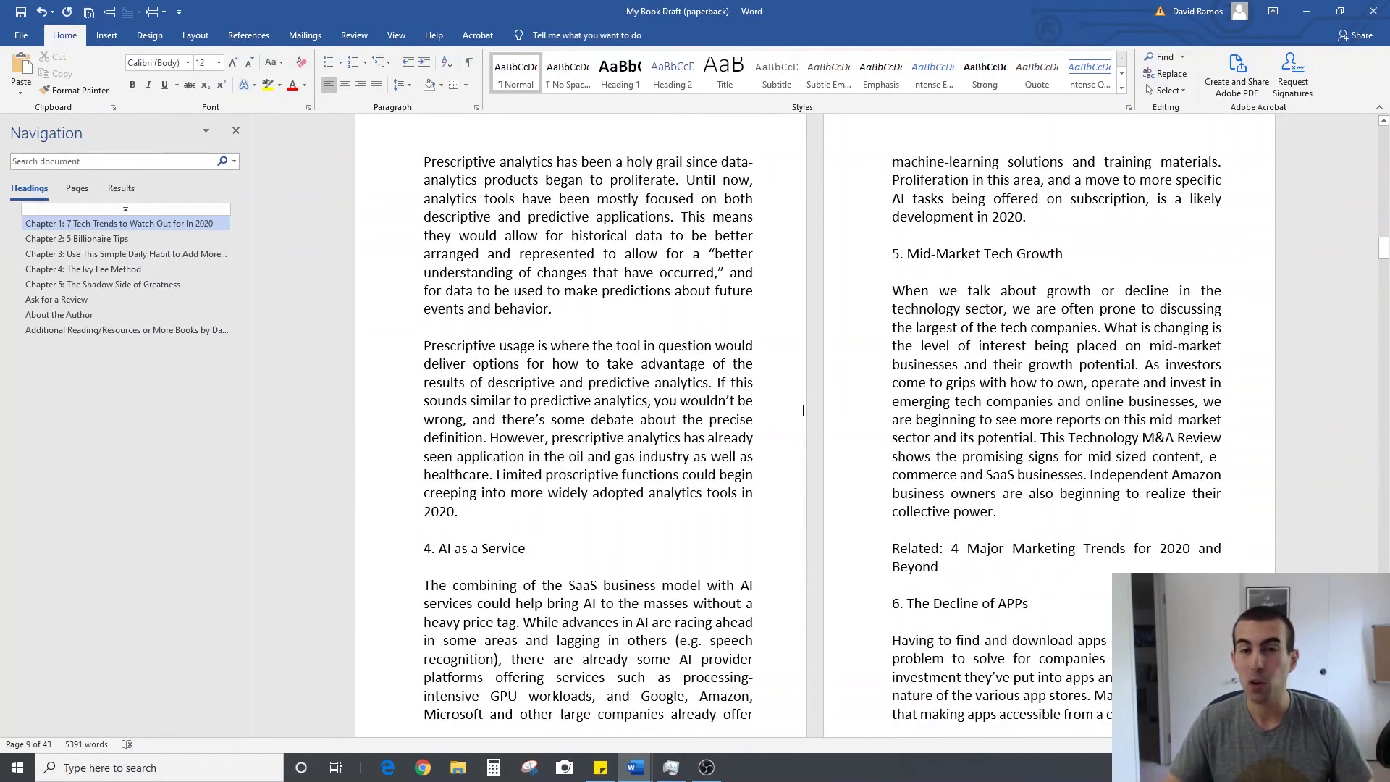
{"action": "scroll", "coordinate": [803, 410], "scroll_direction": "down", "scroll_amount": 7}
{"action": "scroll", "coordinate": [804, 411], "scroll_direction": "down", "scroll_amount": 4}
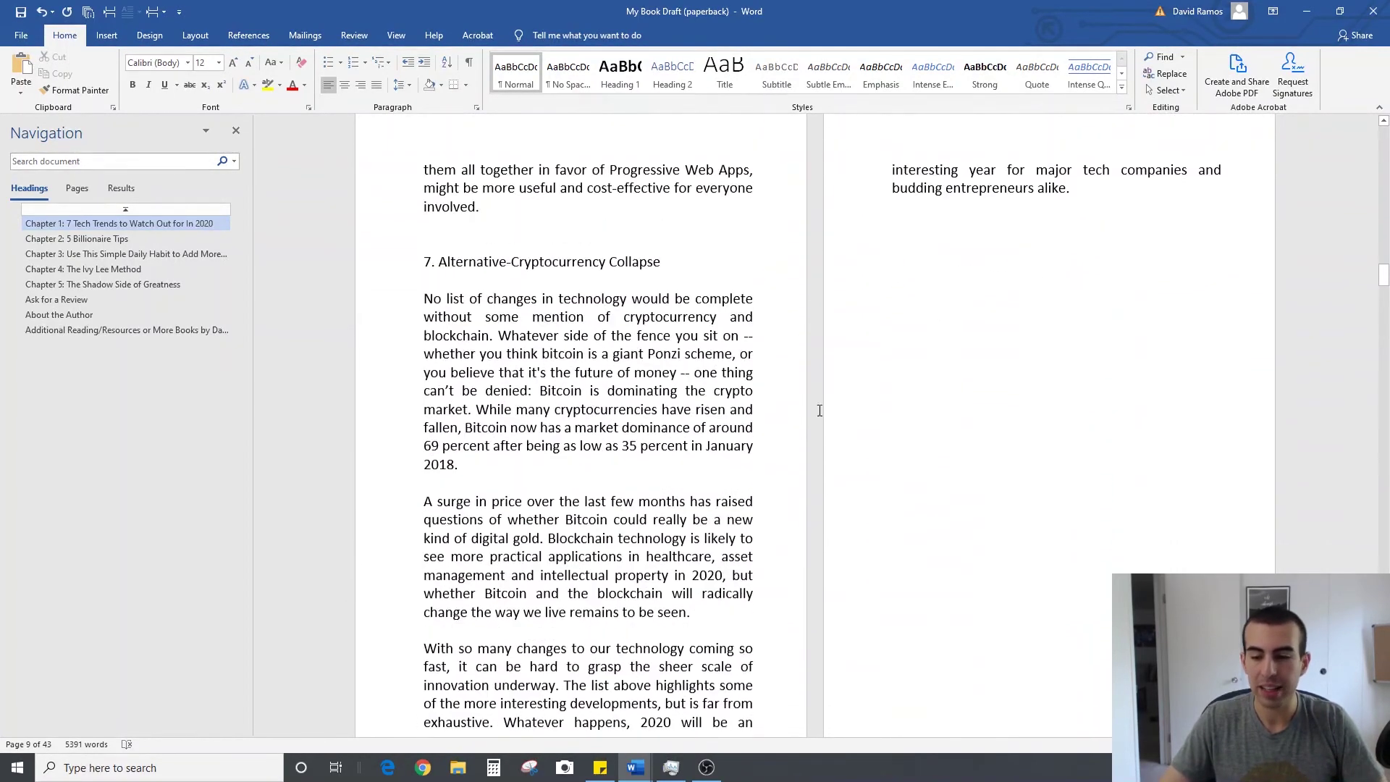
{"action": "scroll", "coordinate": [803, 410], "scroll_direction": "down", "scroll_amount": 5}
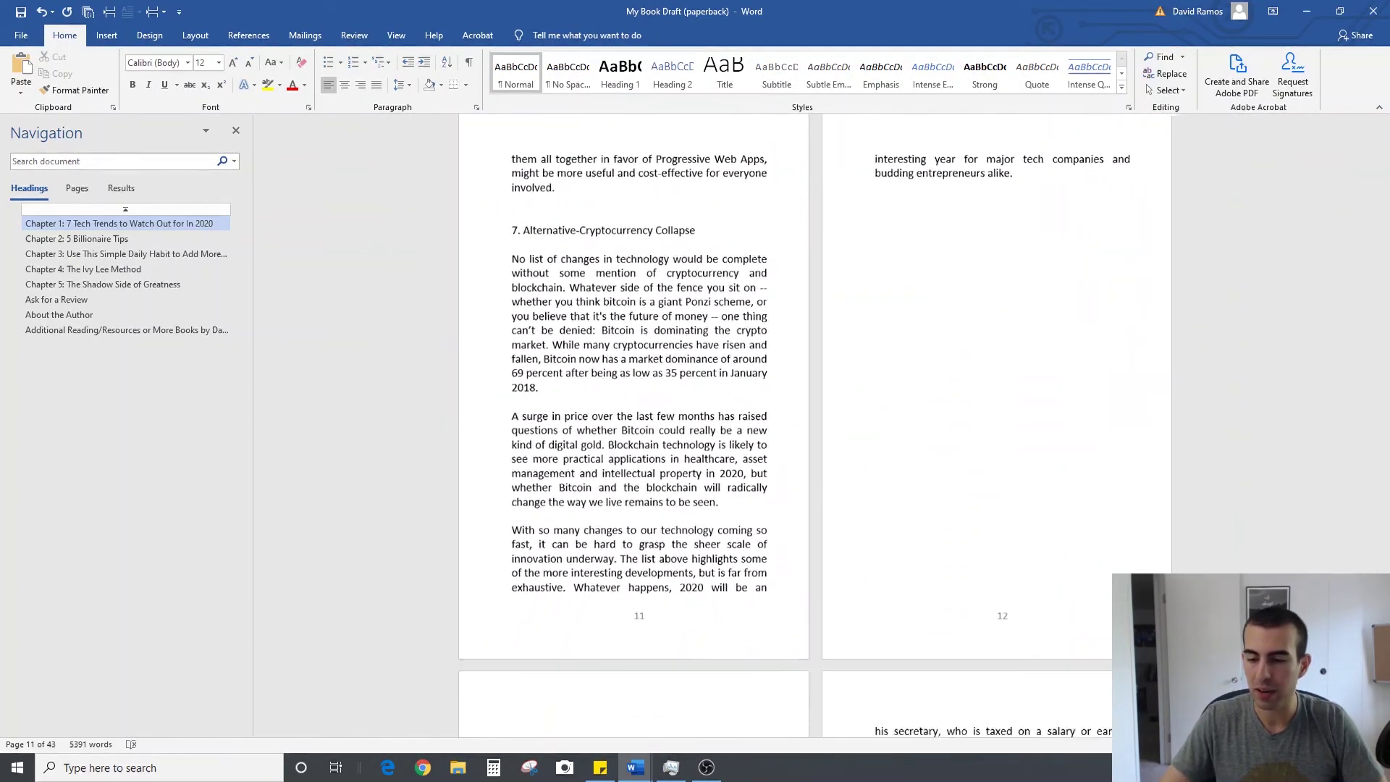
{"action": "scroll", "coordinate": [803, 411], "scroll_direction": "down", "scroll_amount": 3}
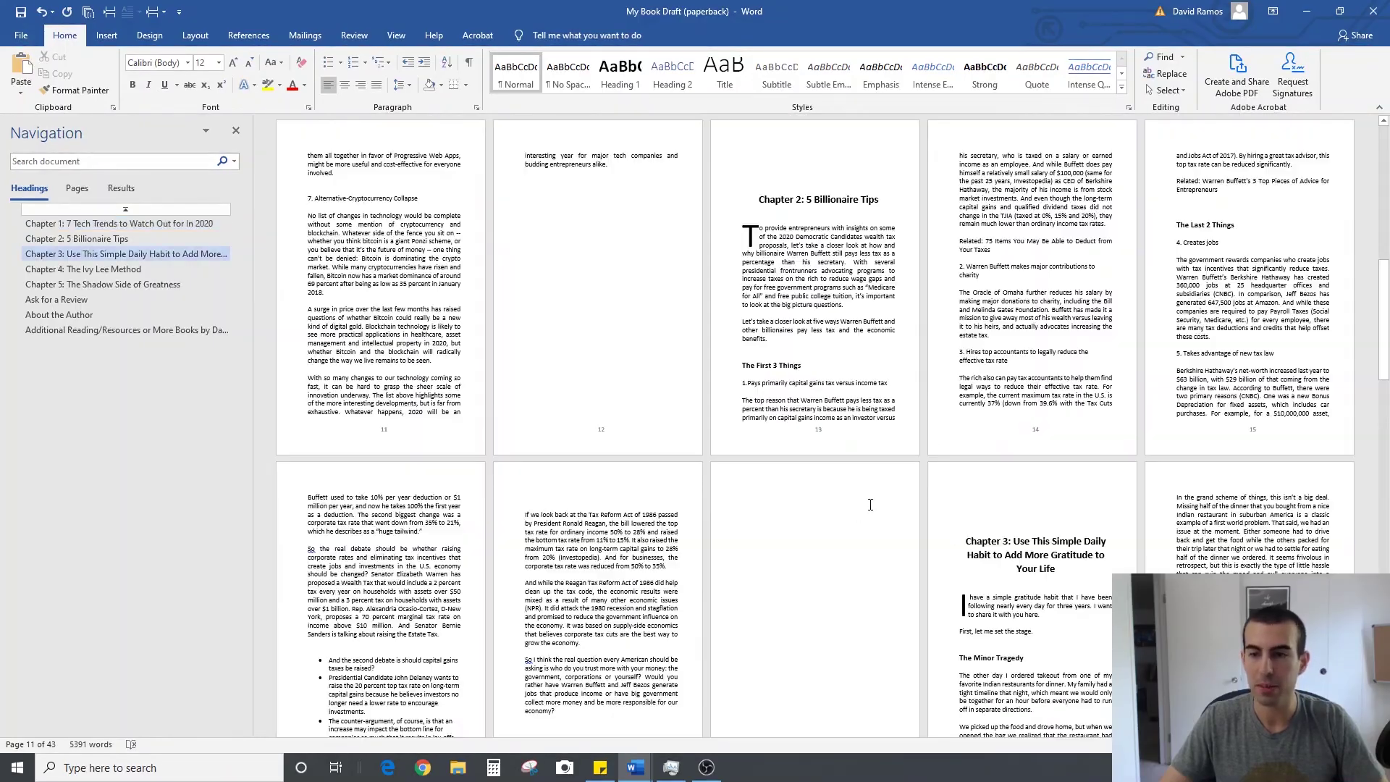
{"action": "scroll", "coordinate": [870, 505], "scroll_direction": "down", "scroll_amount": 8}
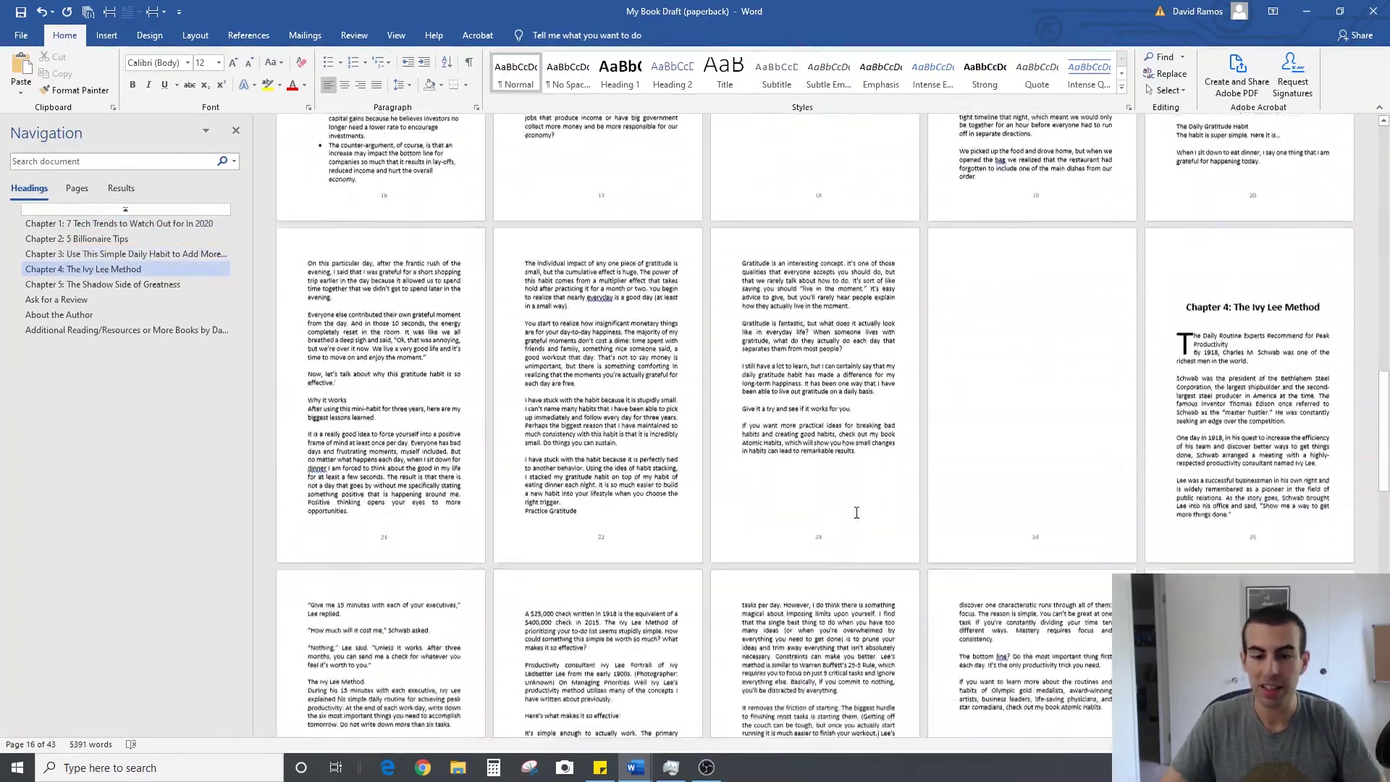
{"action": "scroll", "coordinate": [856, 512], "scroll_direction": "down", "scroll_amount": 10}
{"action": "scroll", "coordinate": [857, 512], "scroll_direction": "down", "scroll_amount": 5}
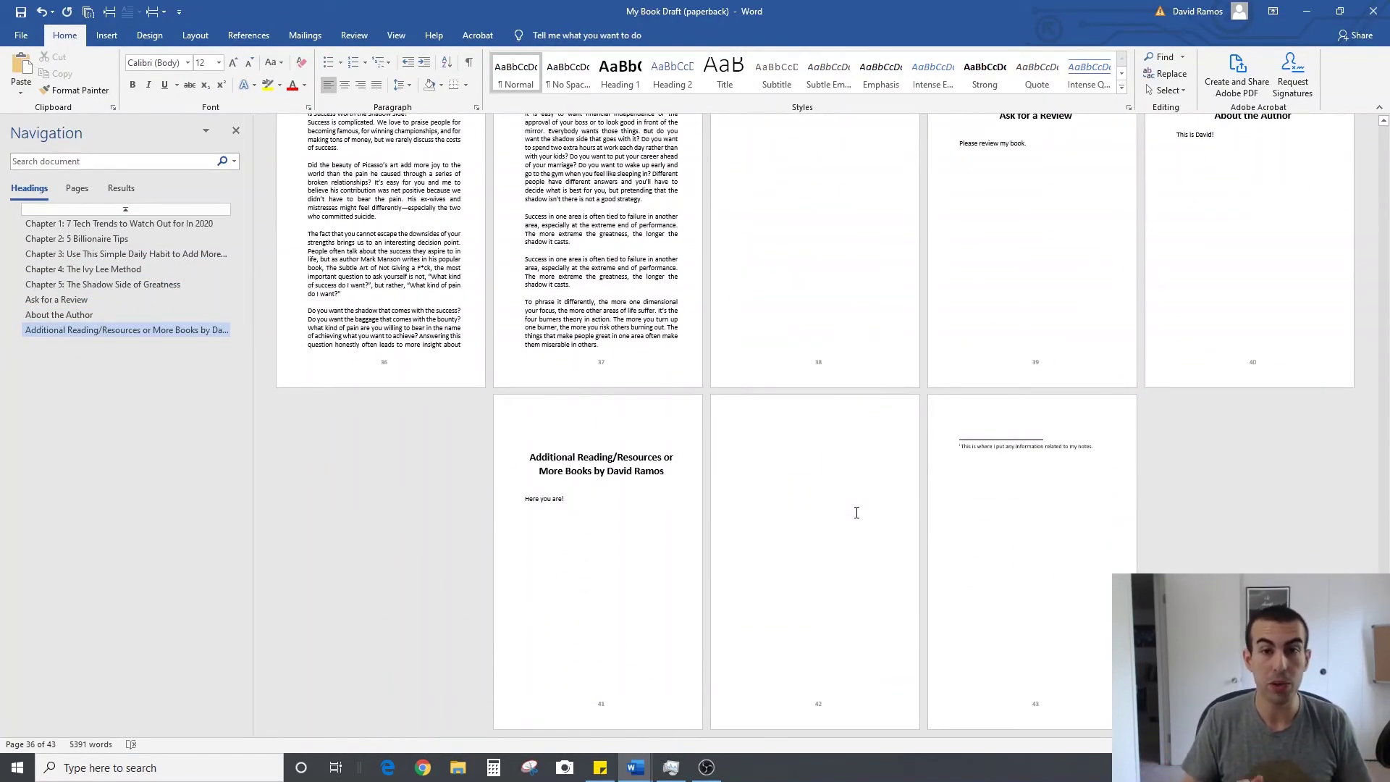
{"action": "scroll", "coordinate": [856, 512], "scroll_direction": "up", "scroll_amount": 20}
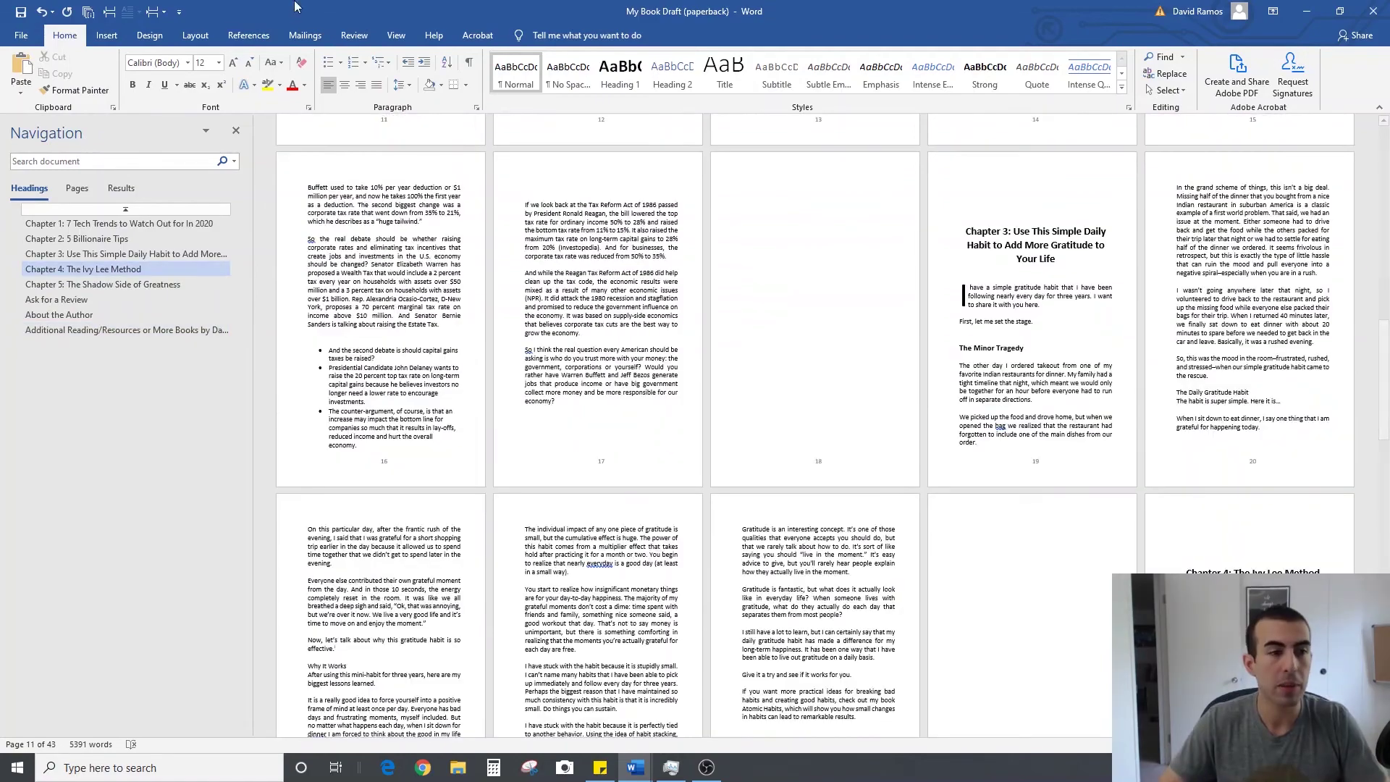
Close the heading navigation and save the manuscript as a PDF named My Book Draft (paperback) in the Example Documents folder.
{"action": "left_click", "coordinate": [235, 133]}
{"action": "left_click", "coordinate": [21, 35]}
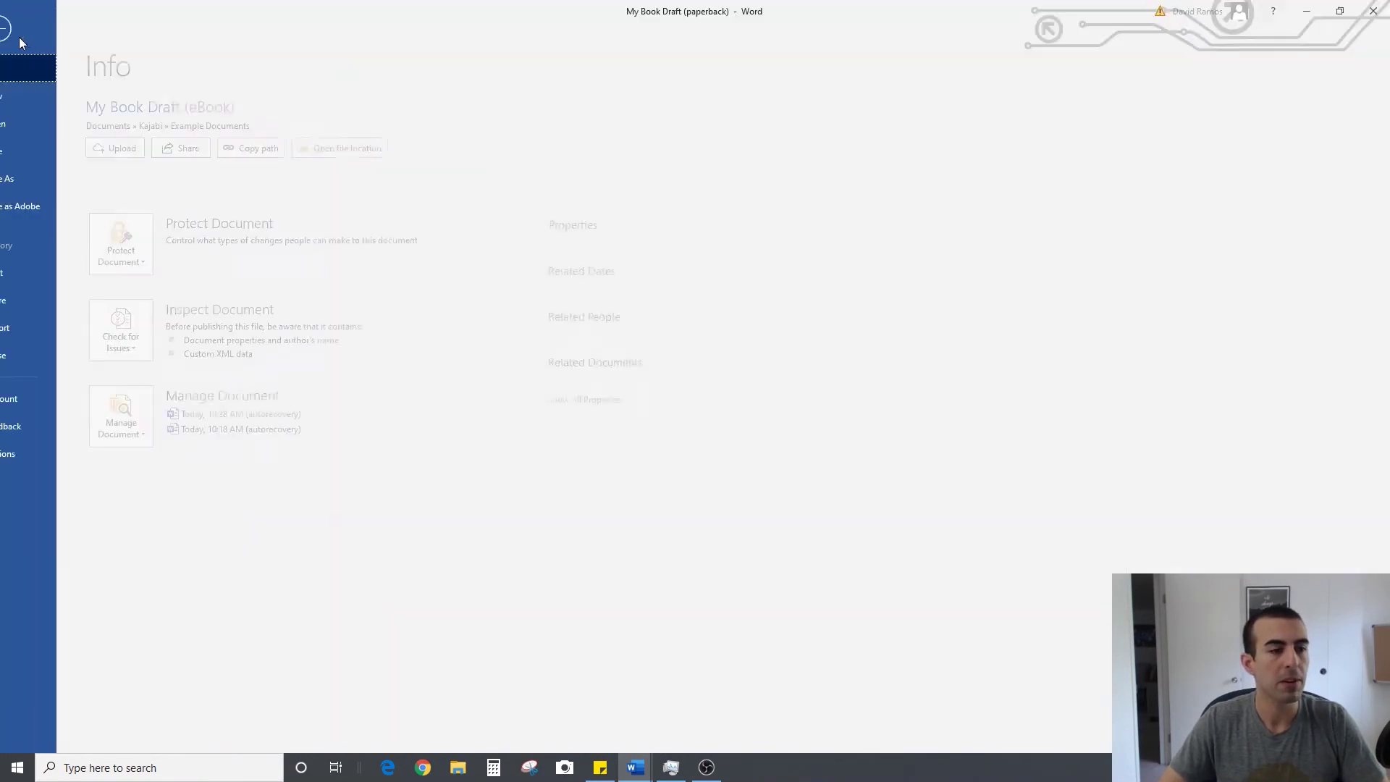
{"action": "left_click", "coordinate": [51, 180]}
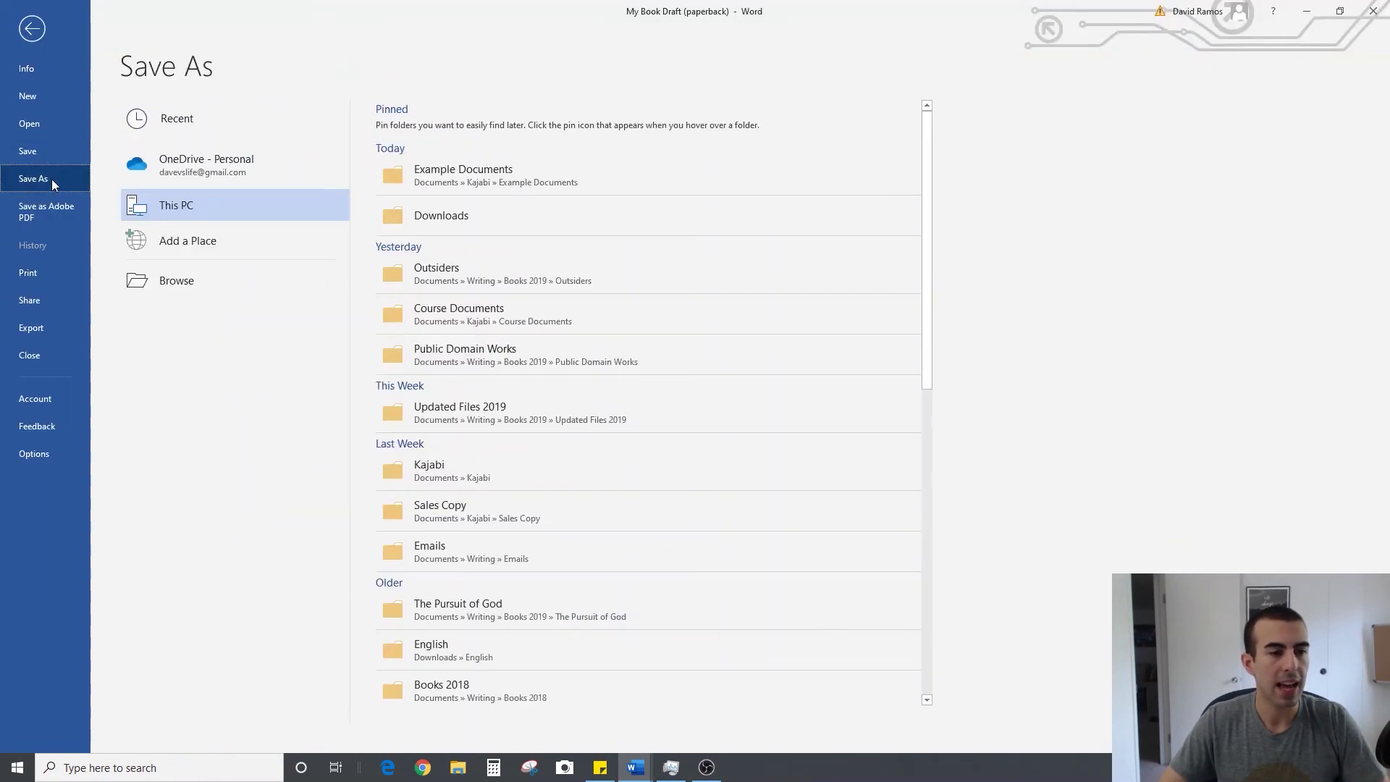
{"action": "left_click", "coordinate": [484, 175]}
{"action": "left_click", "coordinate": [268, 312]}
{"action": "left_click", "coordinate": [260, 375]}
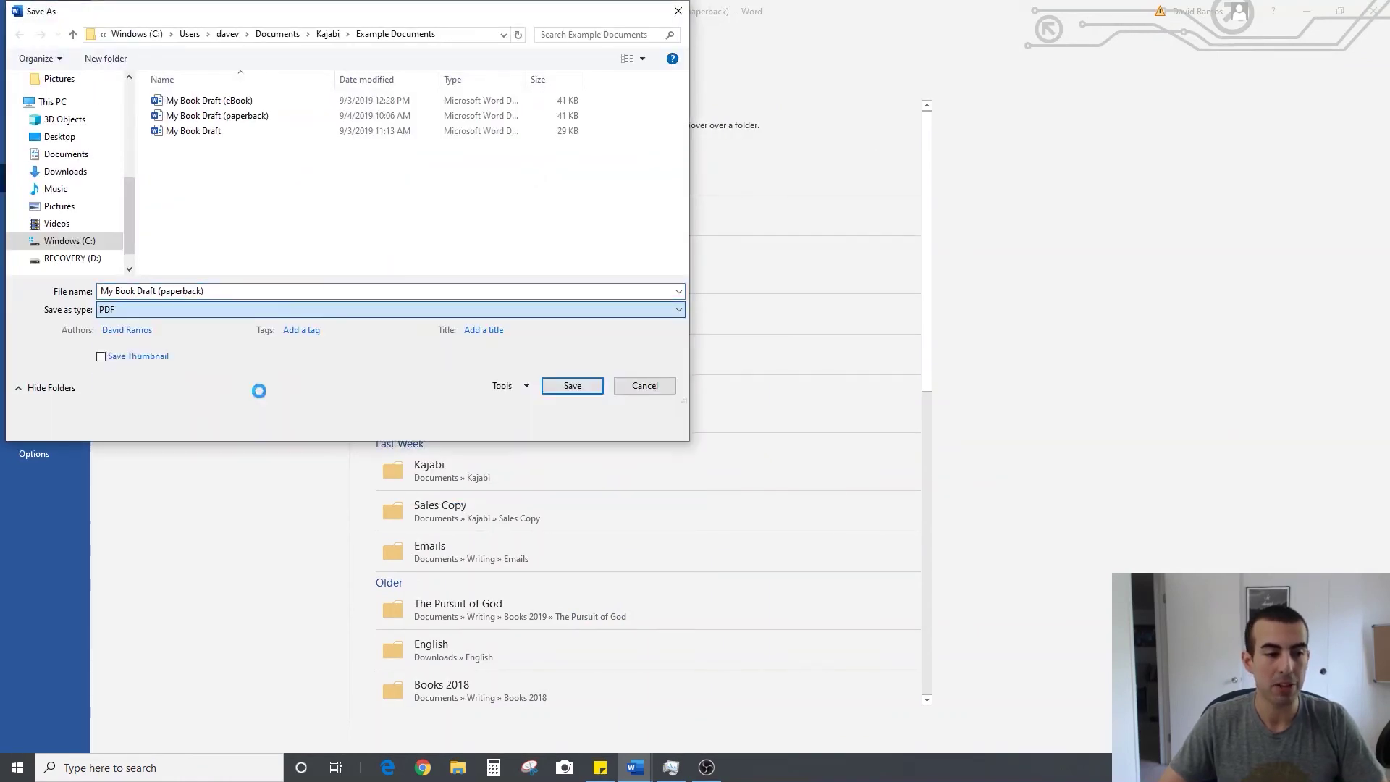
{"action": "left_click", "coordinate": [588, 421]}
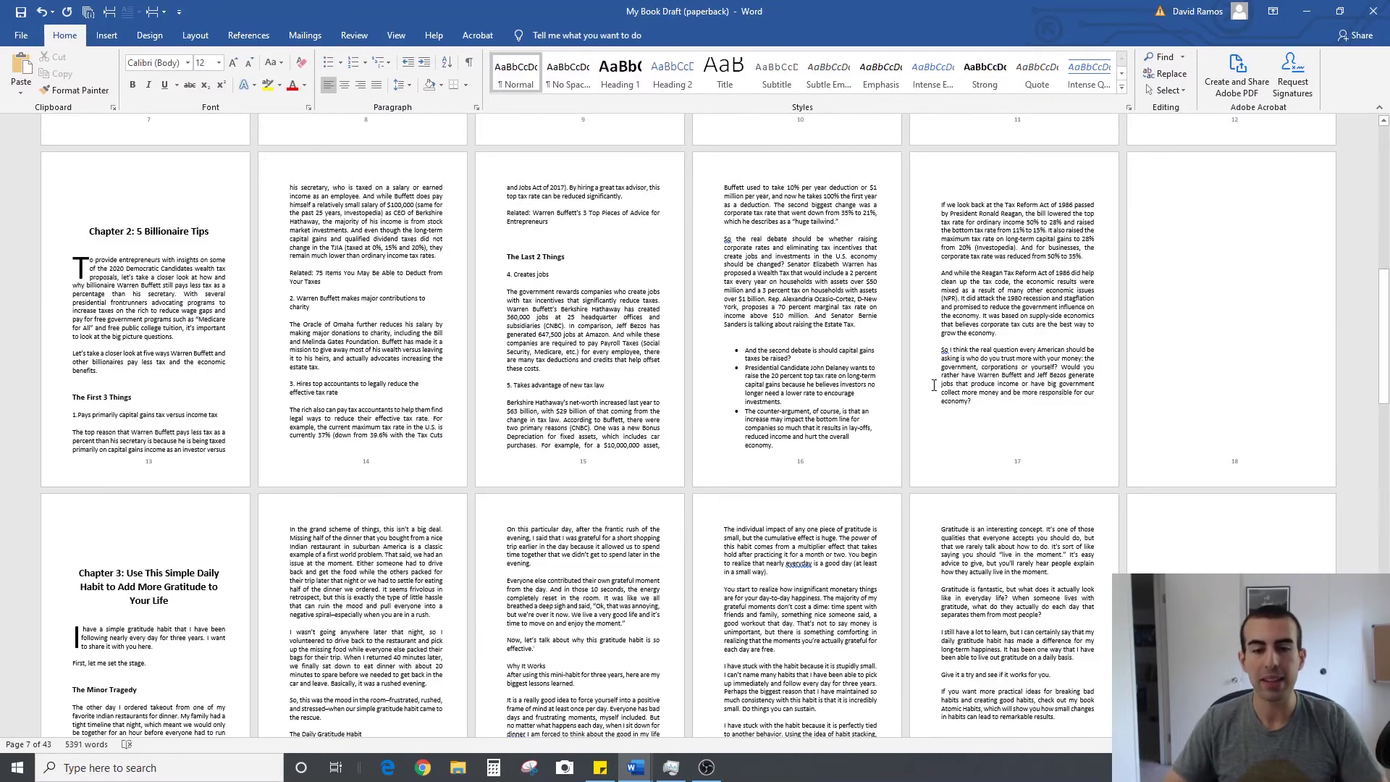
{"action": "left_click", "coordinate": [710, 34]}
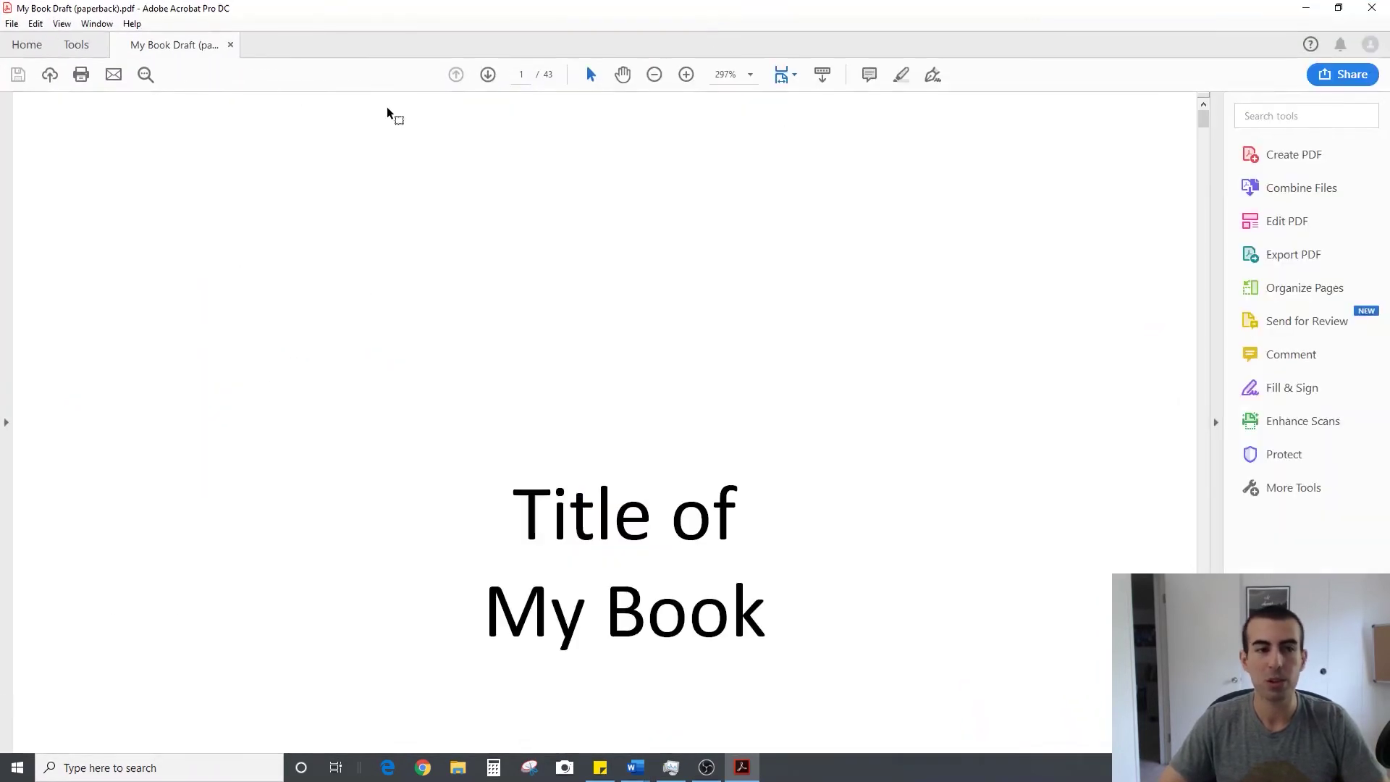
Examine the exported PDF in Adobe Acrobat at a reduced zoom, from the title page through the table of contents and Chapter 1.
{"action": "left_click", "coordinate": [654, 74]}
{"action": "left_click", "coordinate": [654, 75]}
{"action": "left_click", "coordinate": [654, 75]}
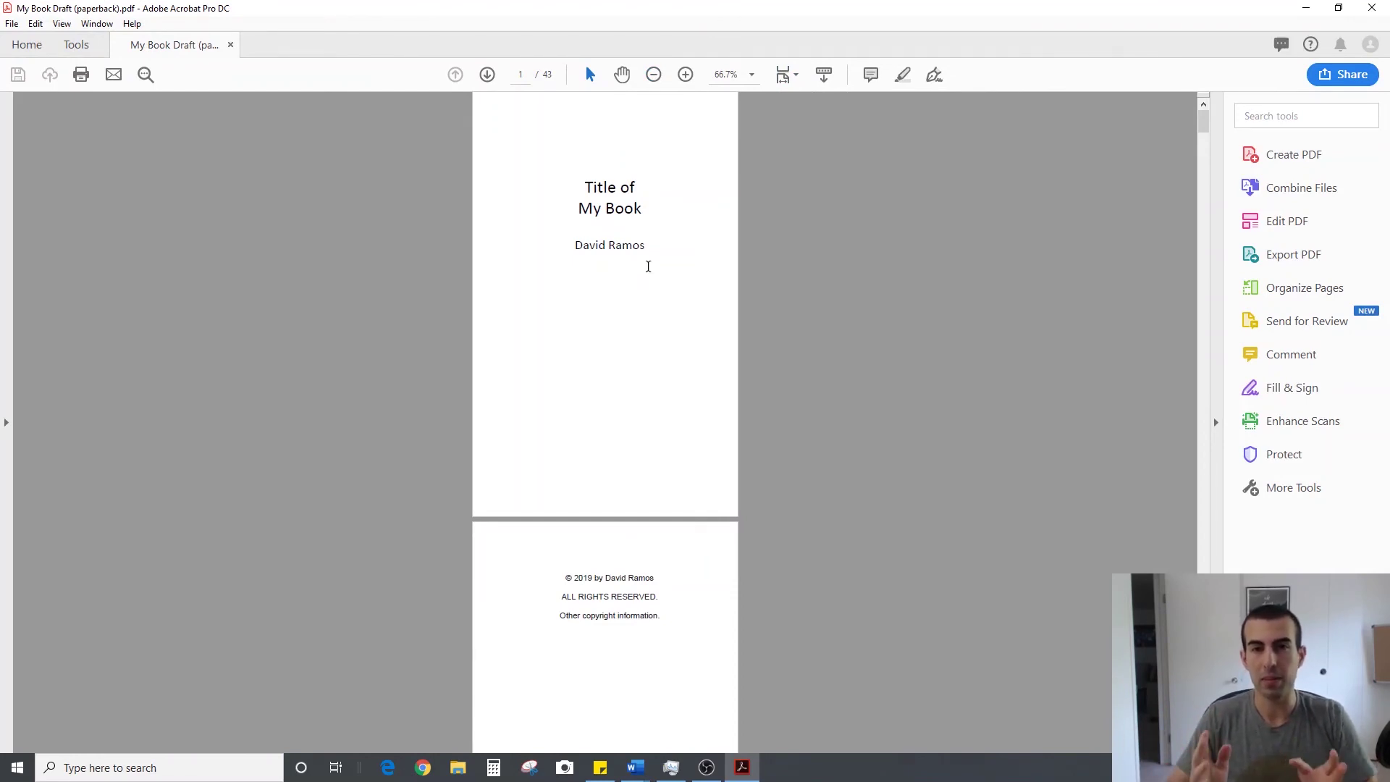
{"action": "scroll", "coordinate": [648, 266], "scroll_direction": "down", "scroll_amount": 10}
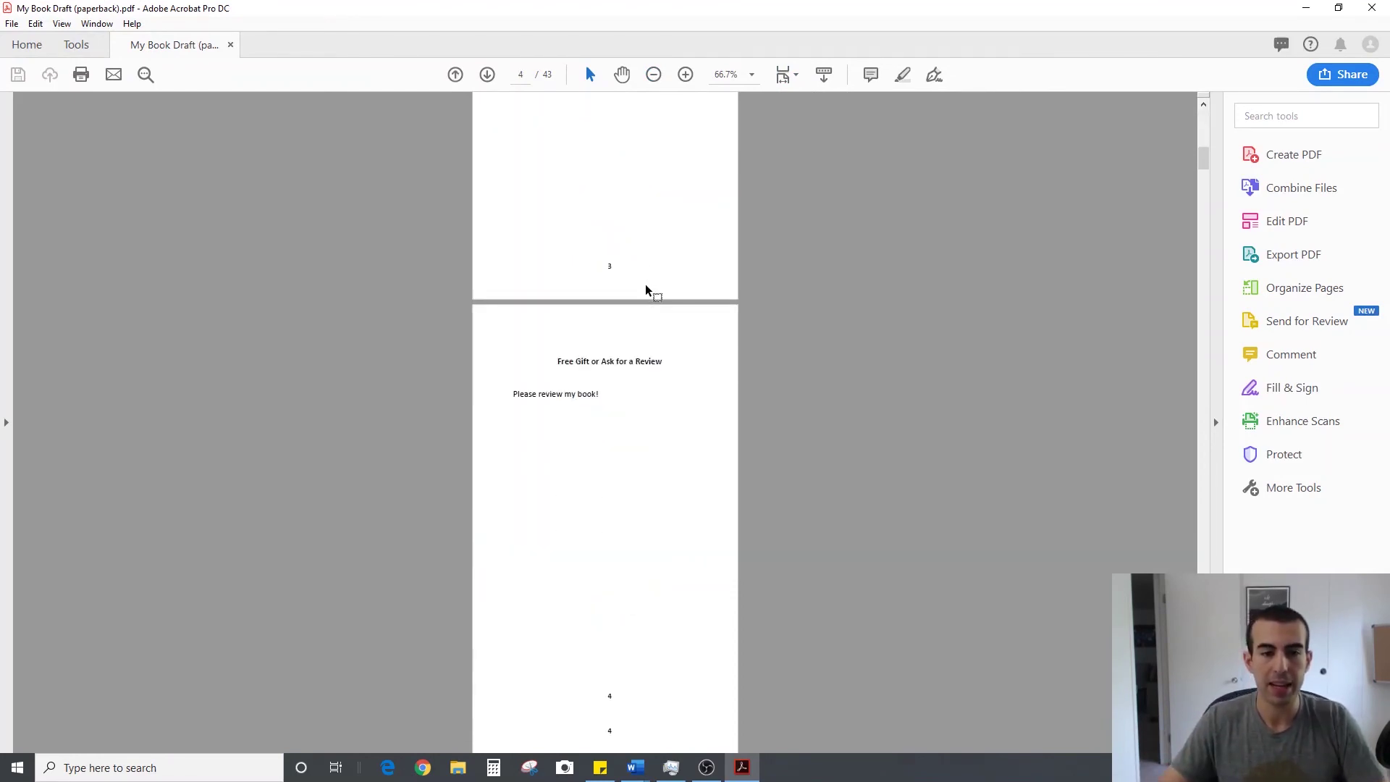
{"action": "scroll", "coordinate": [650, 434], "scroll_direction": "down", "scroll_amount": 12}
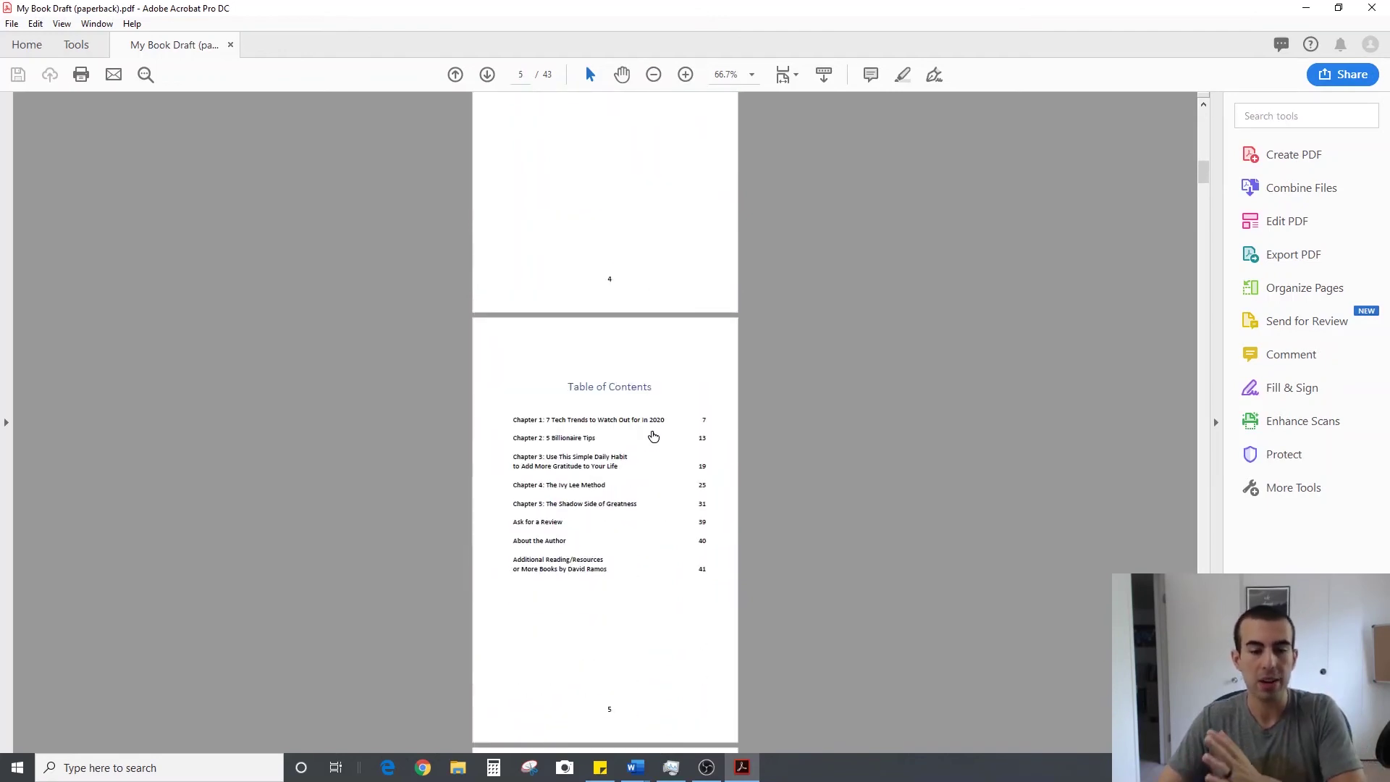
{"action": "scroll", "coordinate": [655, 433], "scroll_direction": "down", "scroll_amount": 10}
{"action": "scroll", "coordinate": [658, 431], "scroll_direction": "down", "scroll_amount": 5}
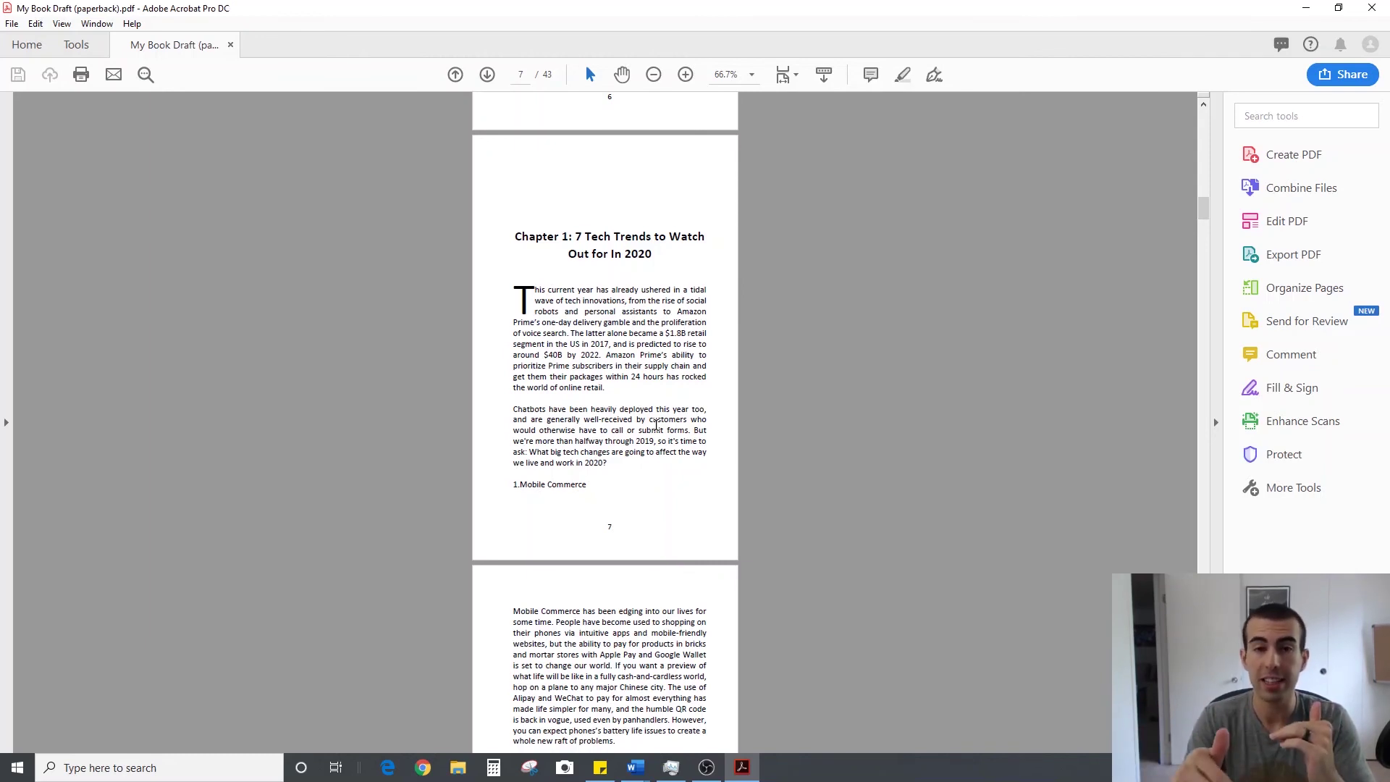
{"action": "scroll", "coordinate": [656, 425], "scroll_direction": "down", "scroll_amount": 15}
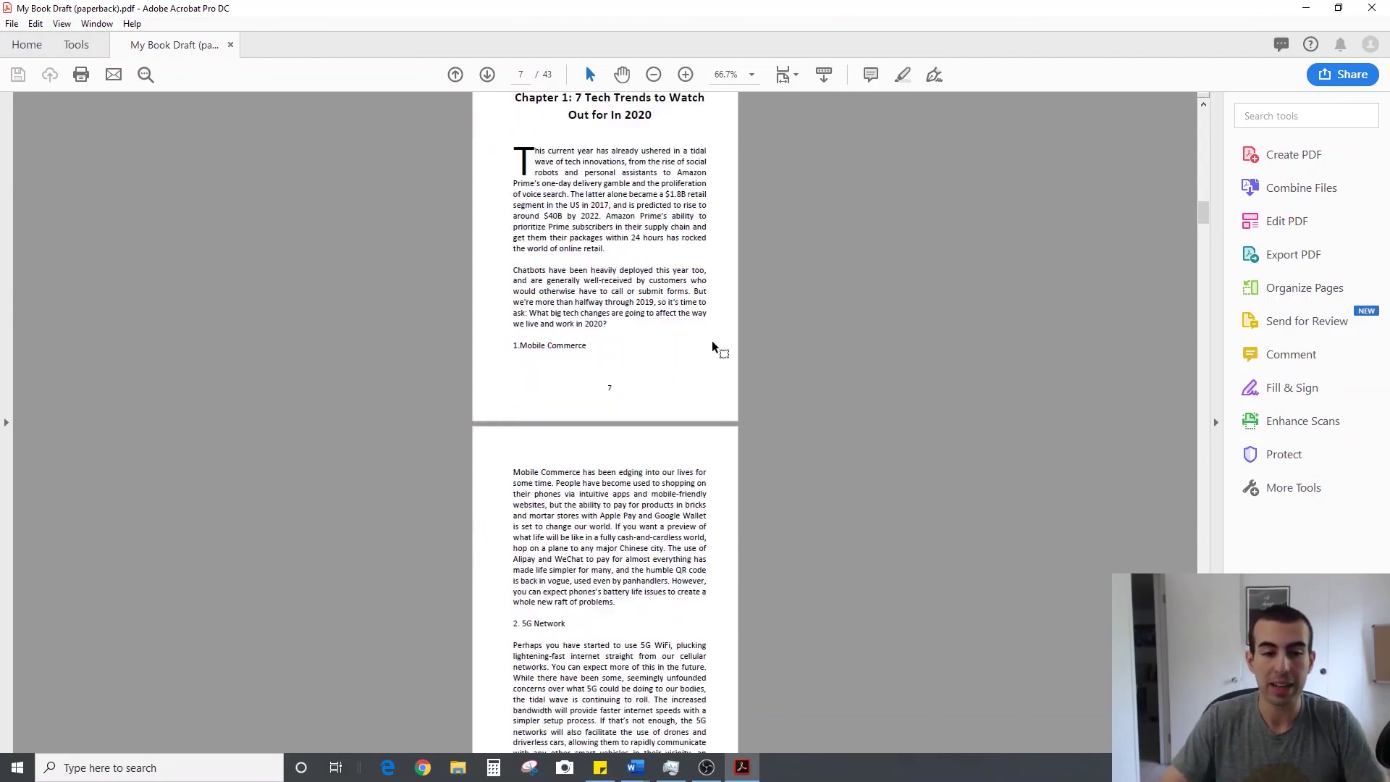
{"action": "scroll", "coordinate": [712, 344], "scroll_direction": "down", "scroll_amount": 10}
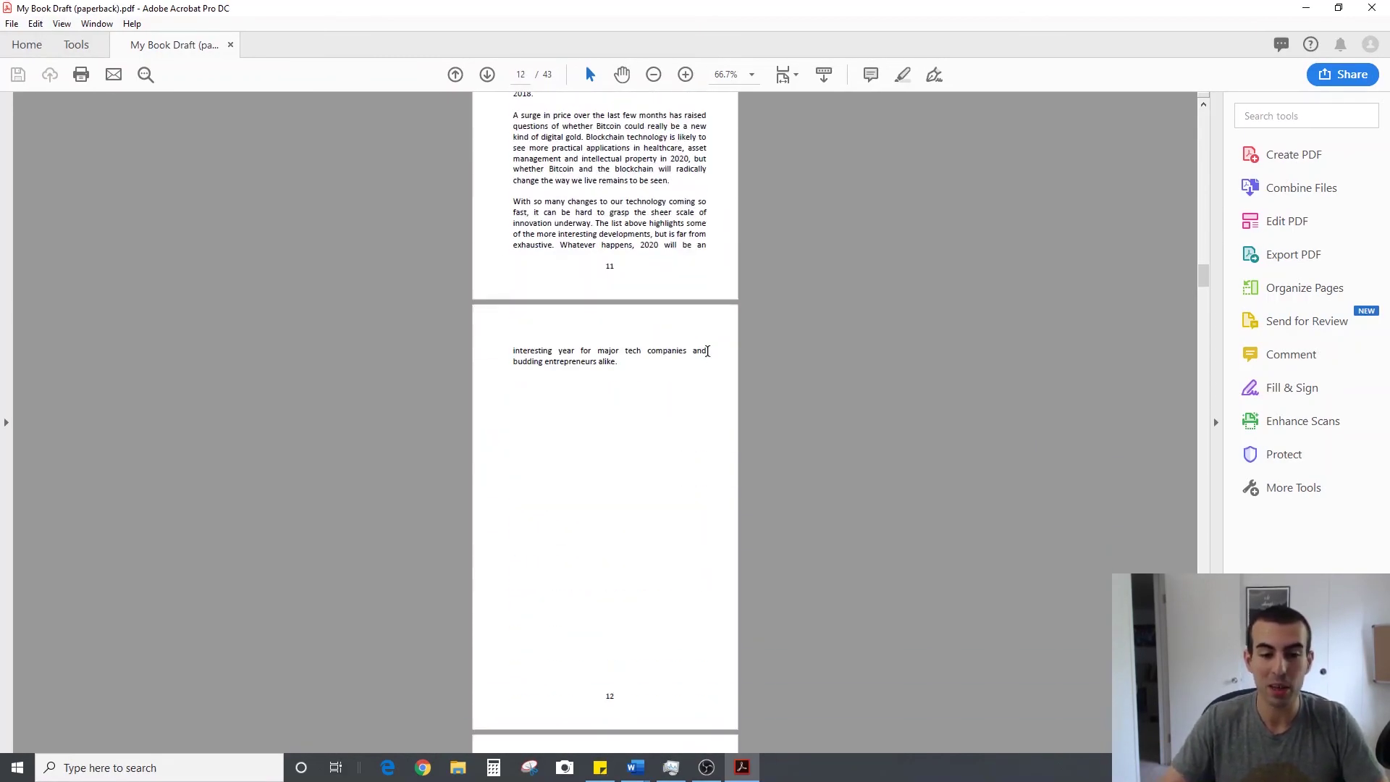
{"action": "scroll", "coordinate": [707, 355], "scroll_direction": "down", "scroll_amount": 8}
{"action": "scroll", "coordinate": [730, 395], "scroll_direction": "up", "scroll_amount": 3}
{"action": "scroll", "coordinate": [730, 396], "scroll_direction": "down", "scroll_amount": 8}
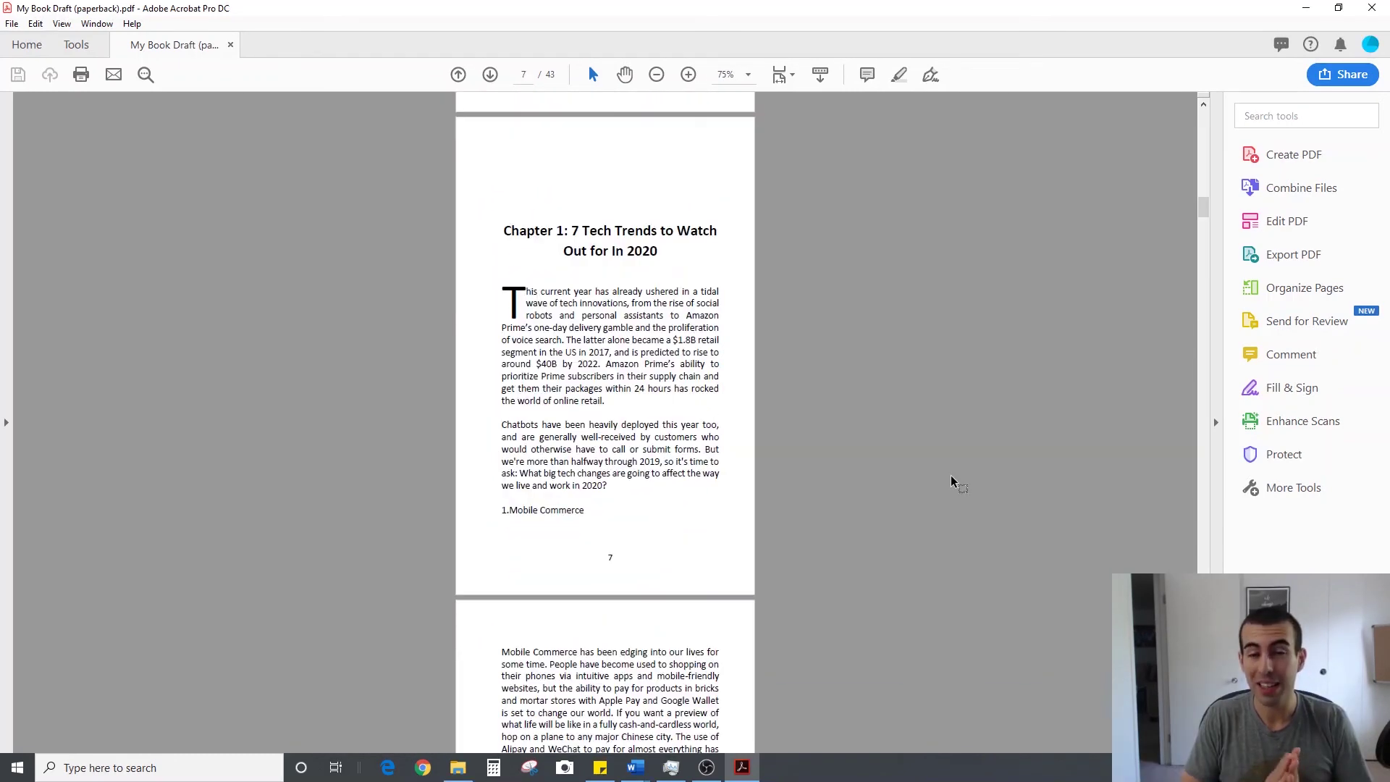